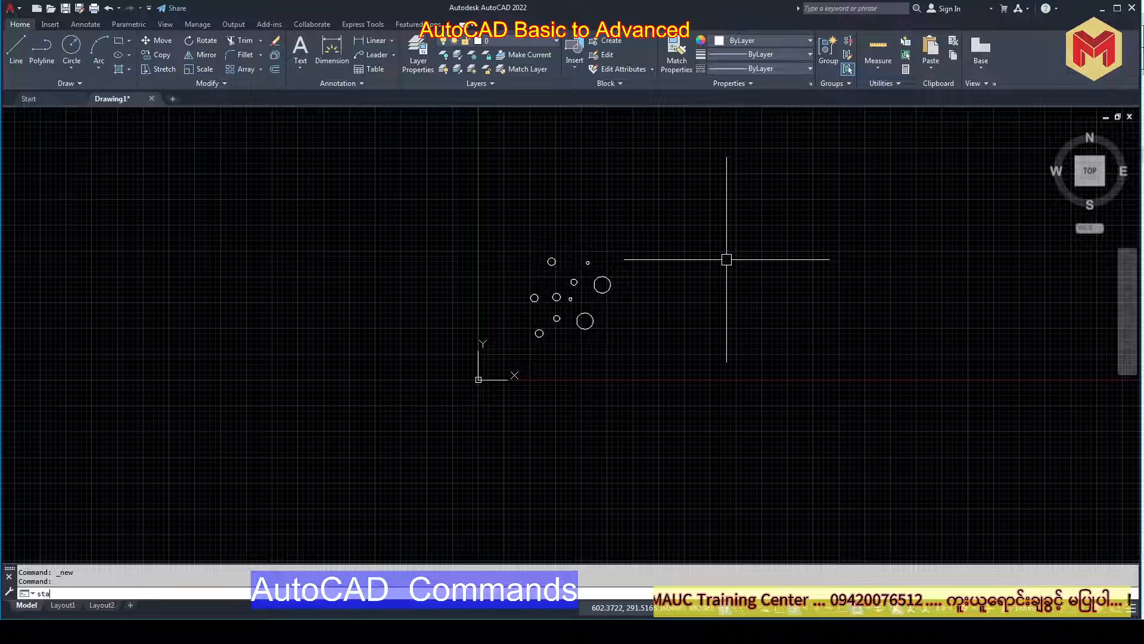
# Set the STARTUP variable to 1, then bring up the Create New Drawing dialog and dismiss it.
pyautogui.write('up')
pyautogui.press('Return')
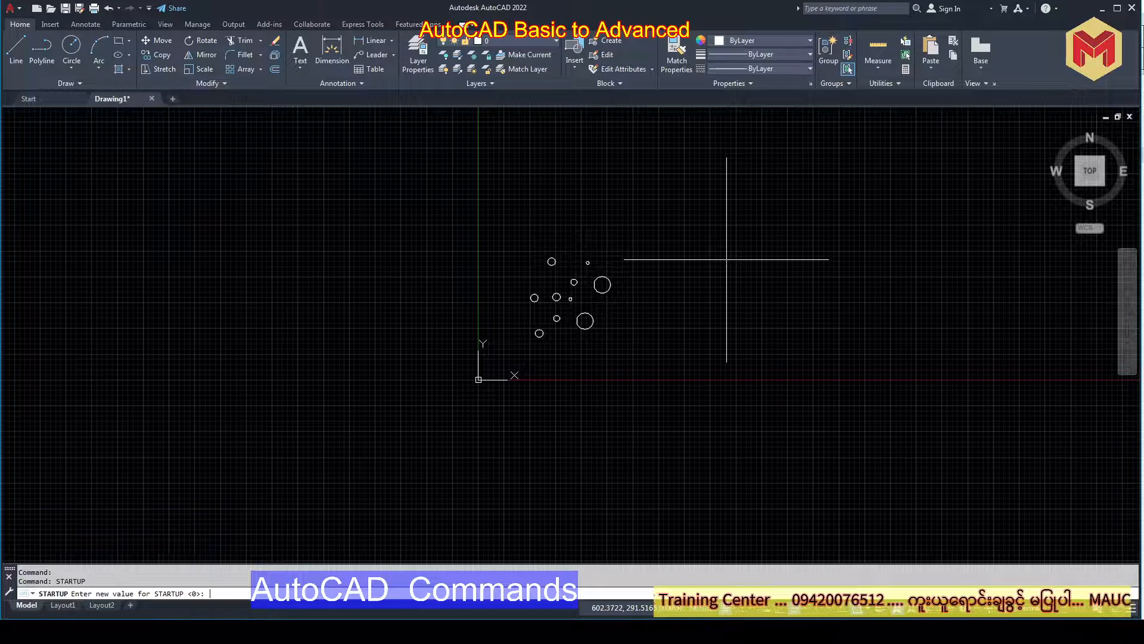
pyautogui.write('1')
pyautogui.press('Return')
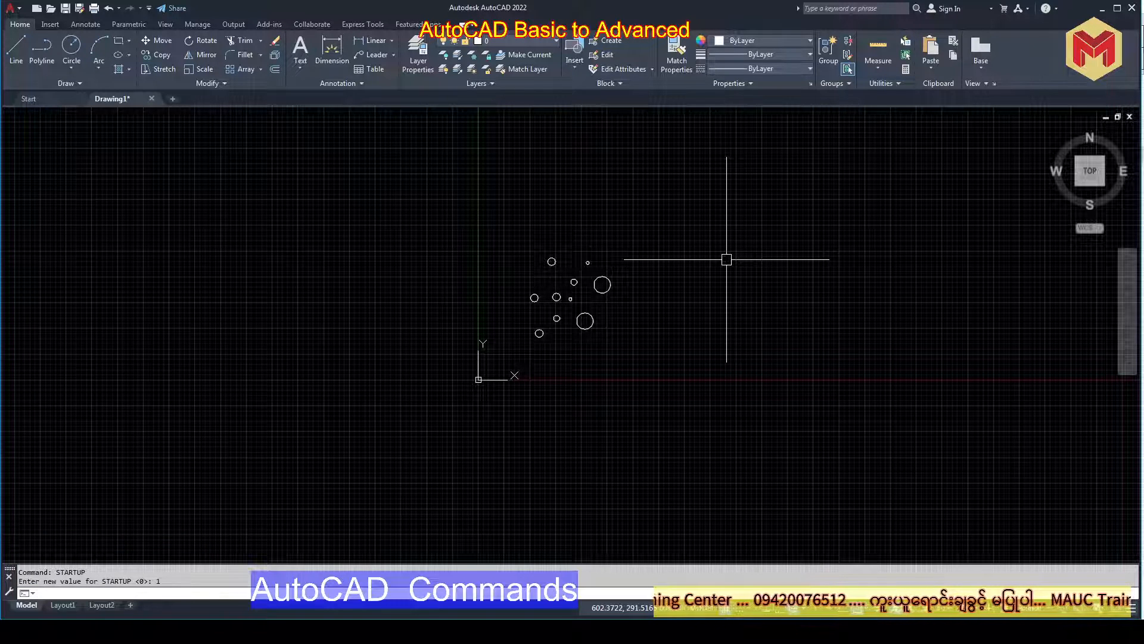
pyautogui.hotkey('ctrl', 'n')
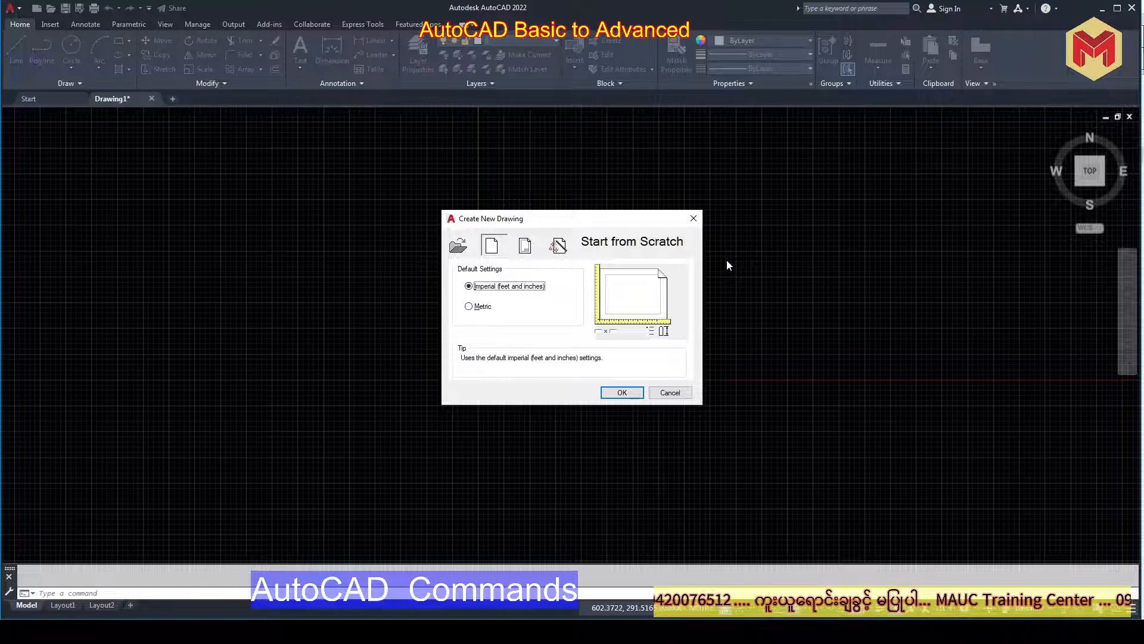
pyautogui.press('Escape')
# Set the STARTUP variable to 0.
pyautogui.write('sta')
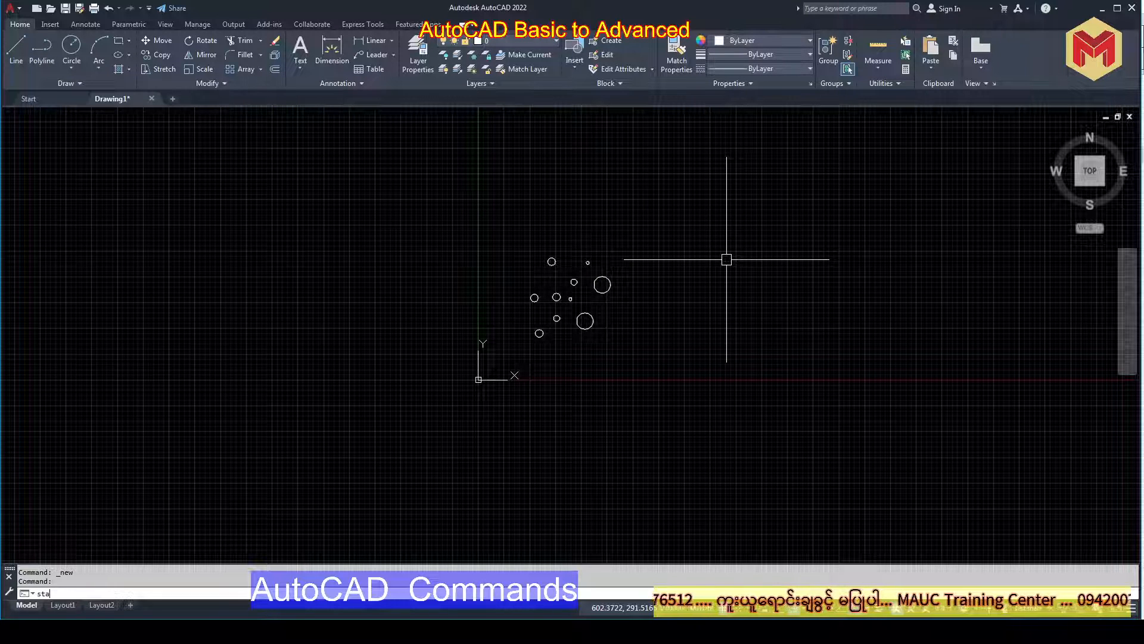
pyautogui.write('rtup')
pyautogui.press('Return')
pyautogui.write('0')
pyautogui.press('Return')
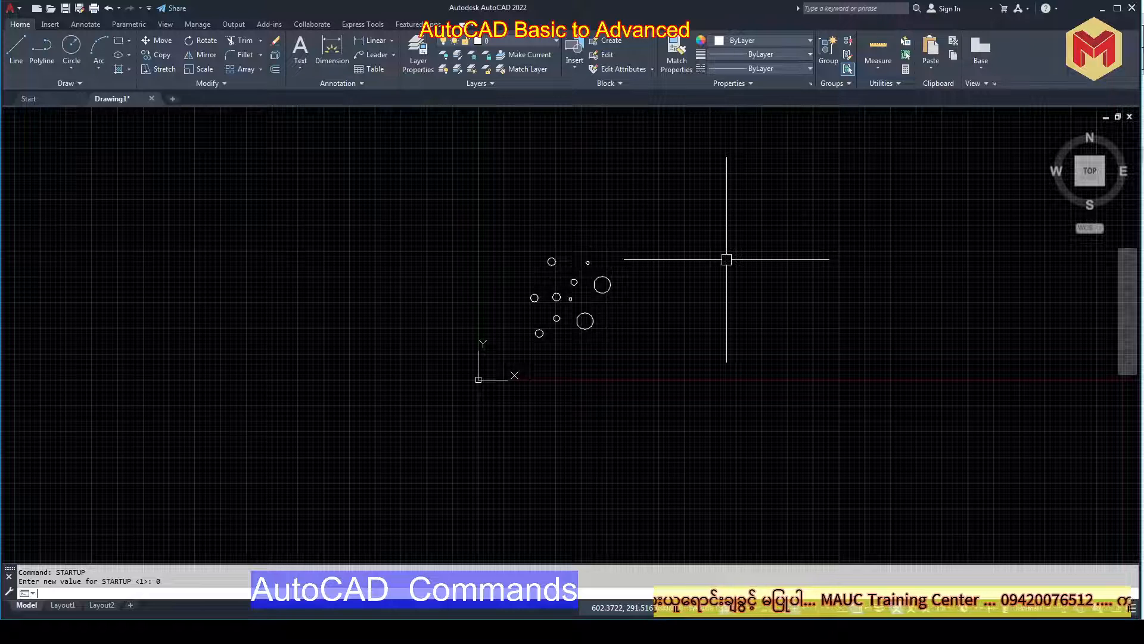
# Consult the AutoCAD 2D Commands table in the Acrobat course PDF for the command line shortcut and return to the AutoCAD drawing.
pyautogui.click(569, 632)
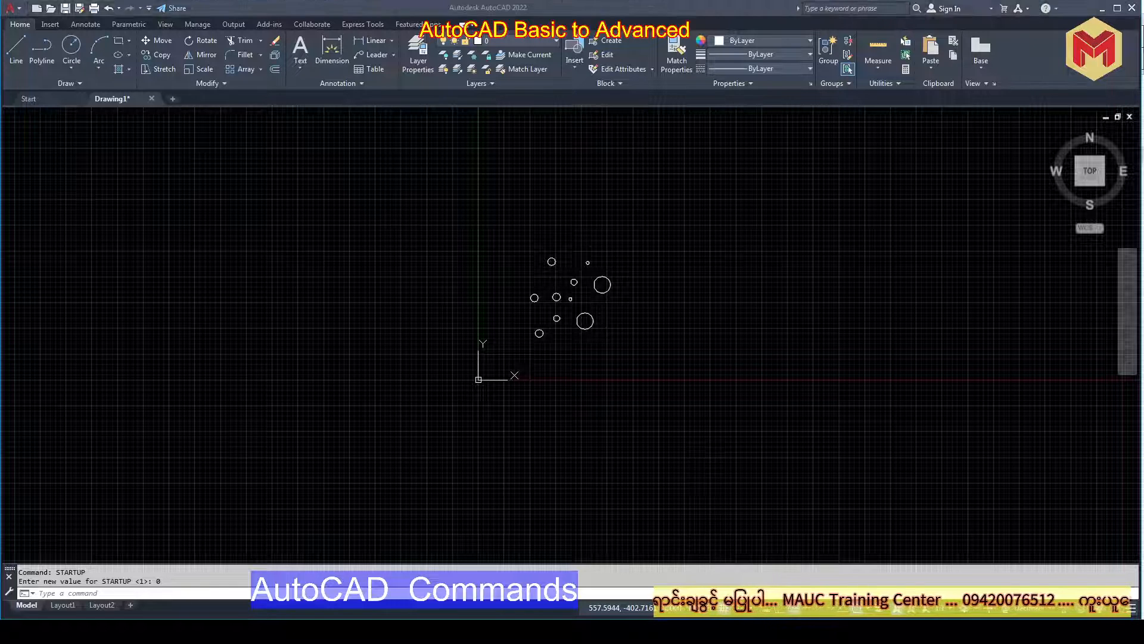
pyautogui.click(617, 594)
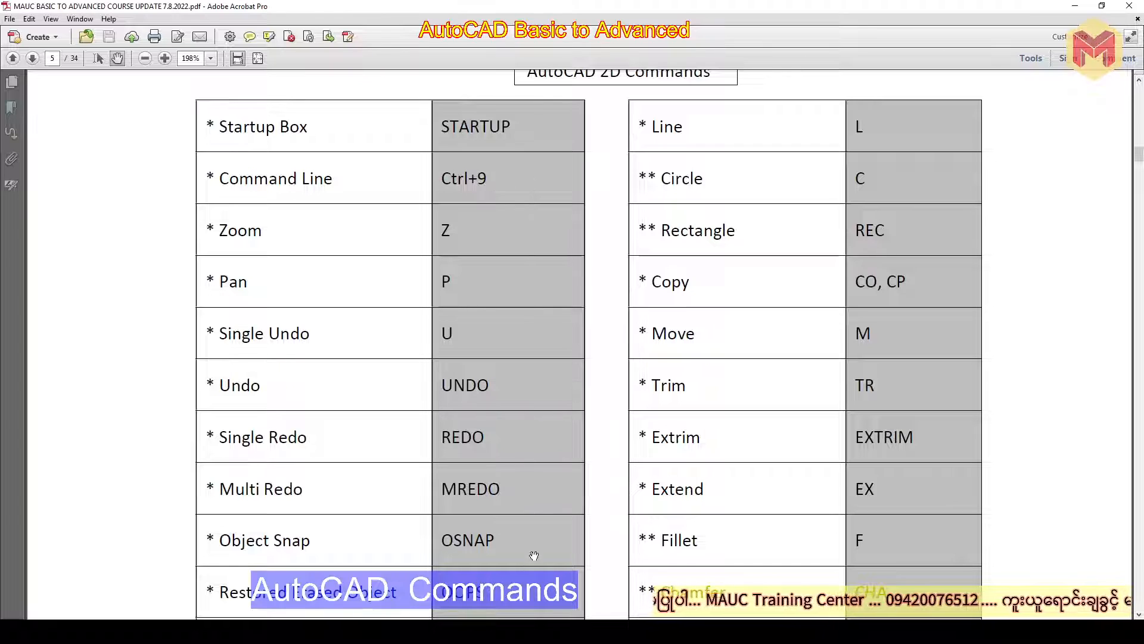
pyautogui.click(599, 631)
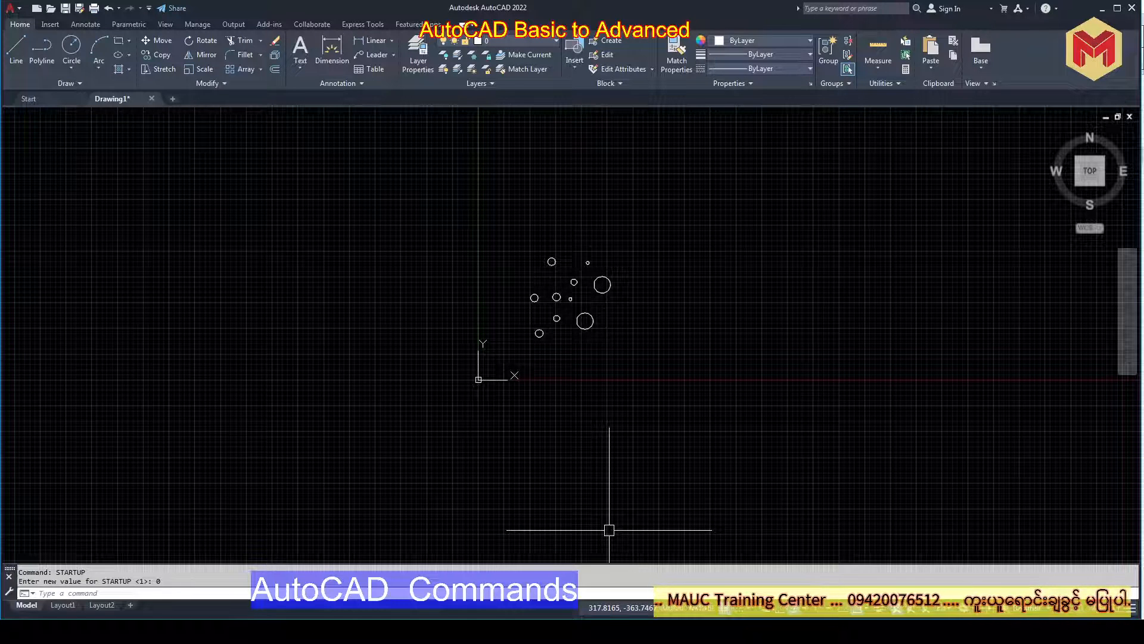
# Hide the Command Line window and display it again.
pyautogui.hotkey('ctrl', '9')
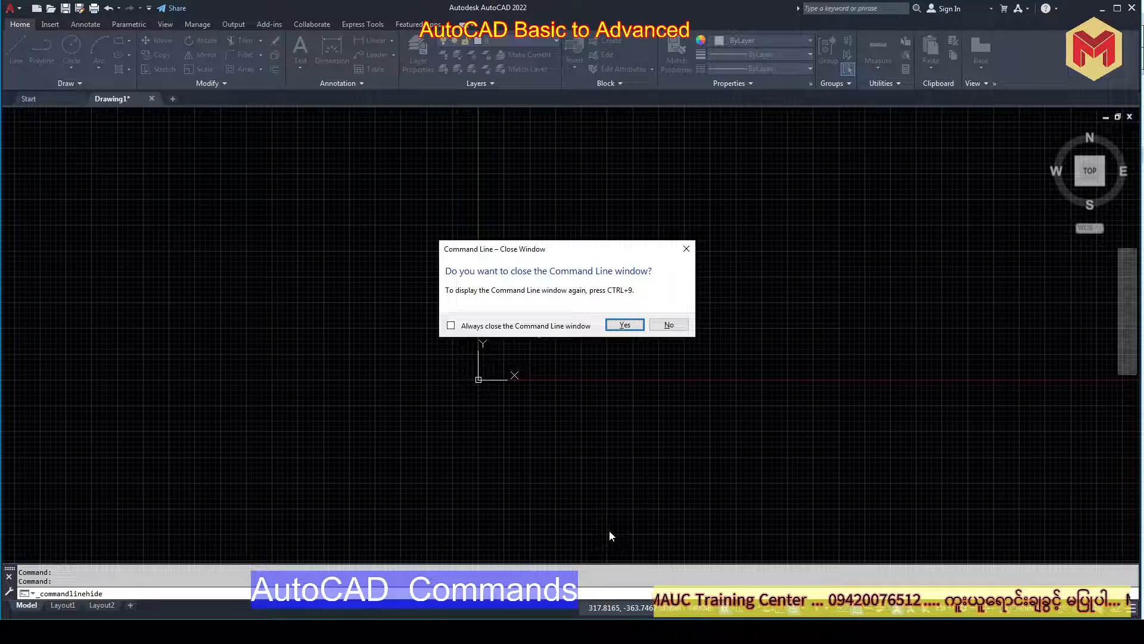
pyautogui.click(635, 329)
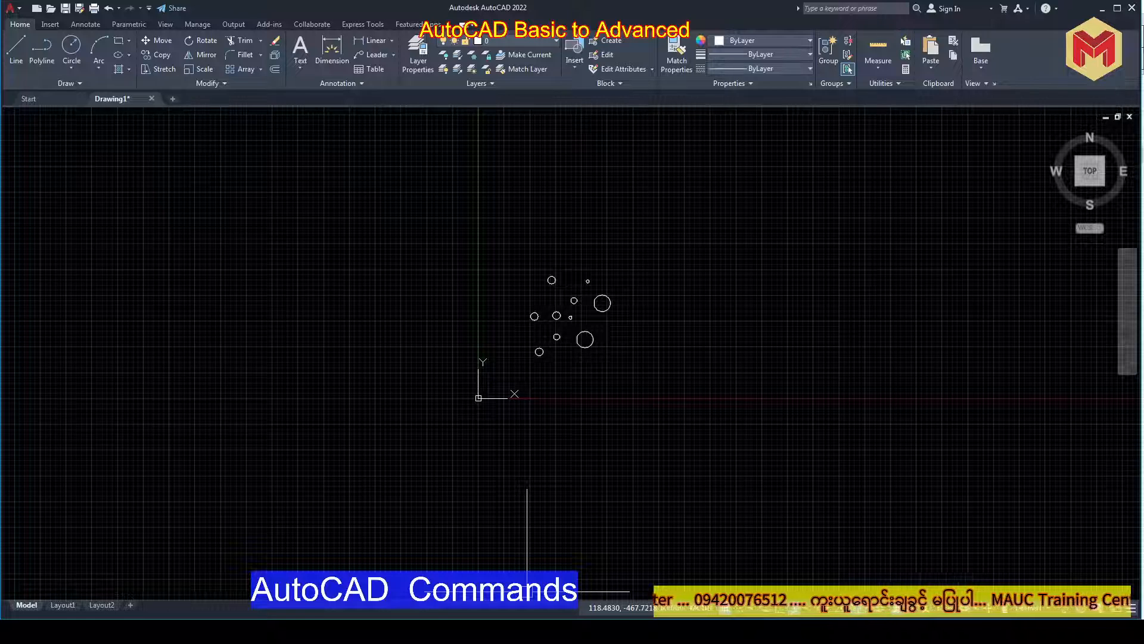
pyautogui.hotkey('ctrl', '9')
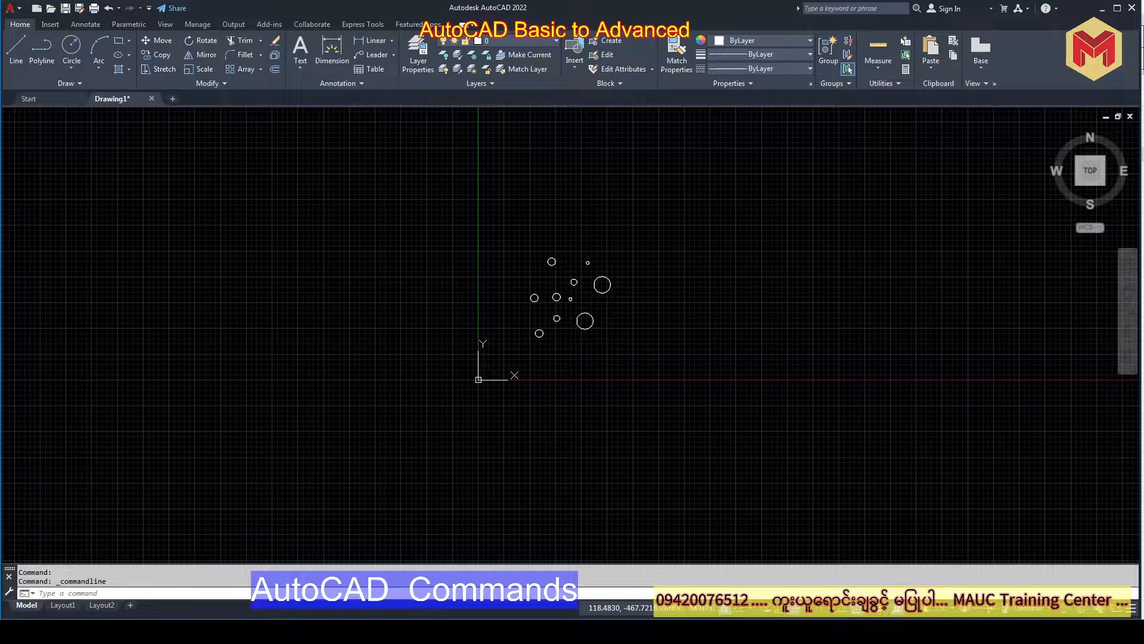
# Look up the Zoom entry in the course PDF's 2D commands table in Acrobat, then return to the AutoCAD drawing.
pyautogui.moveTo(602, 617)
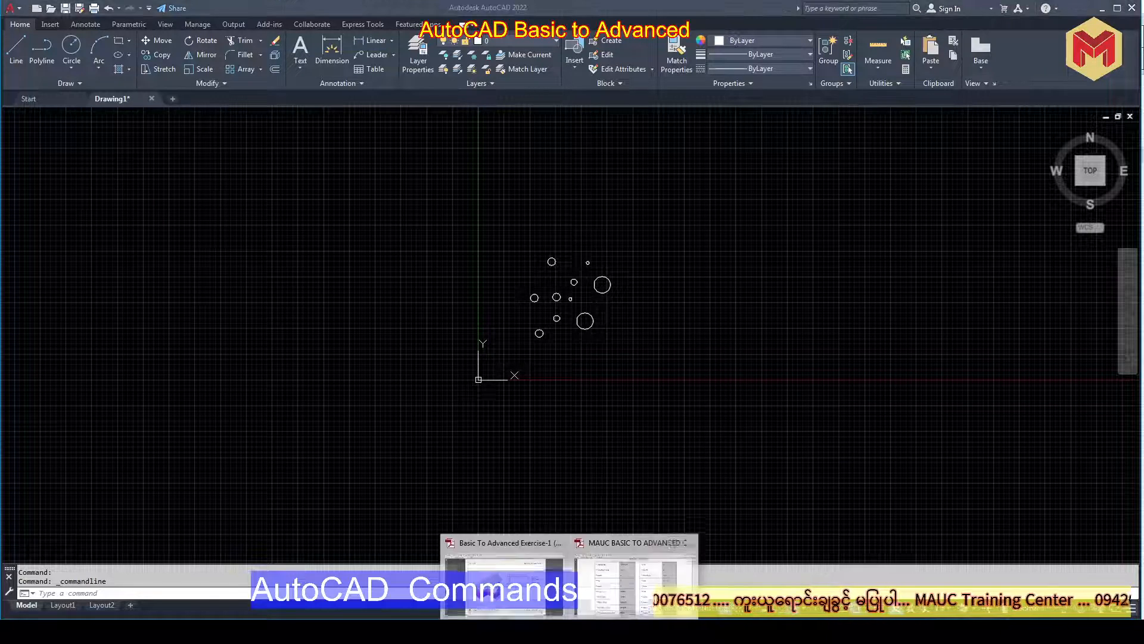
pyautogui.click(602, 584)
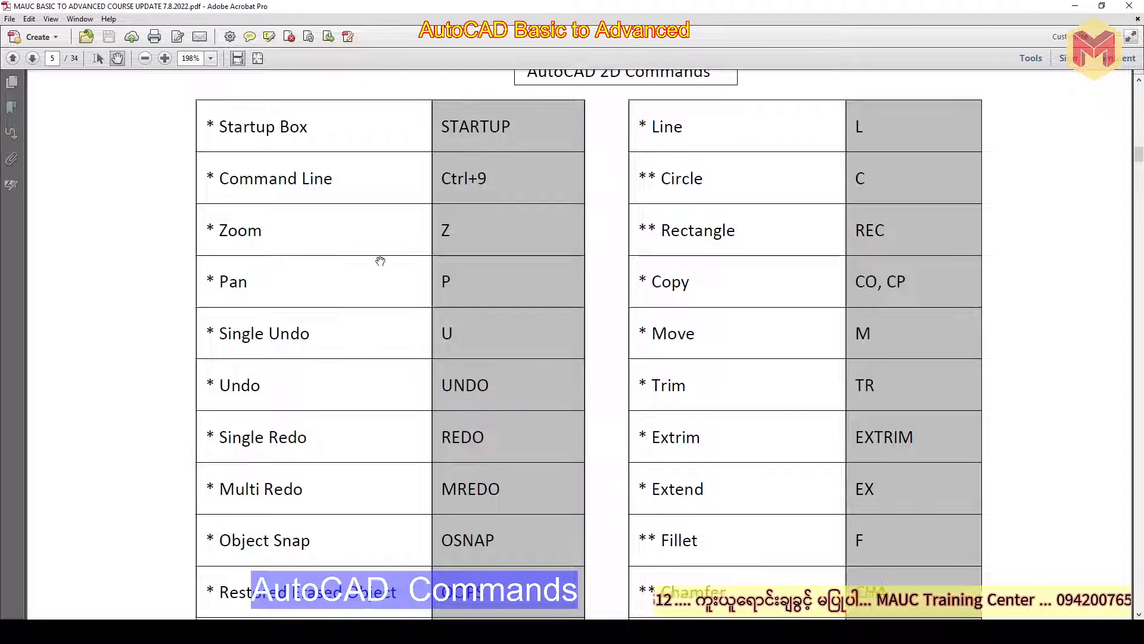
pyautogui.click(1075, 6)
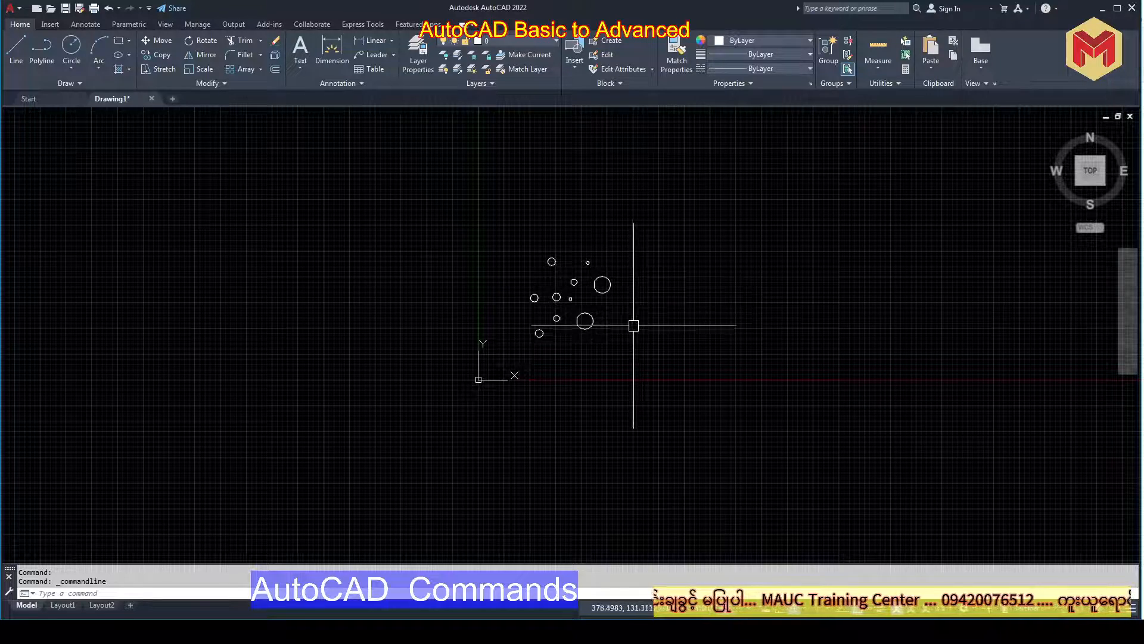
# Zoom in and out on the group of circles to examine them at different magnifications.
pyautogui.scroll(6, 591, 291)
pyautogui.scroll(-4, 587, 301)
pyautogui.scroll(6, 577, 305)
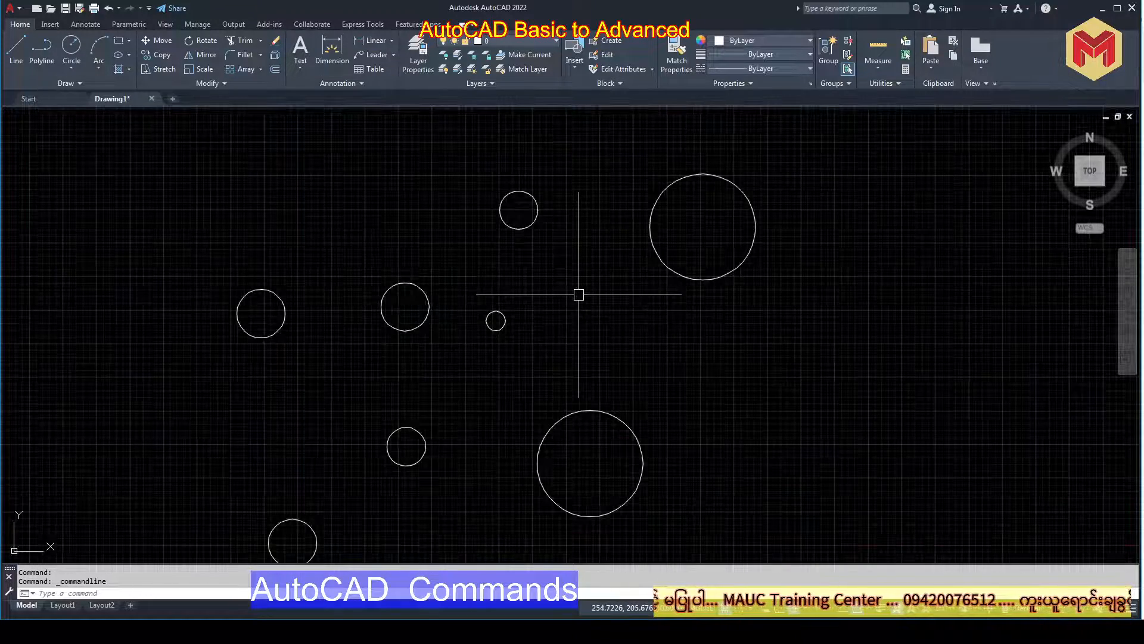
pyautogui.scroll(-2, 582, 357)
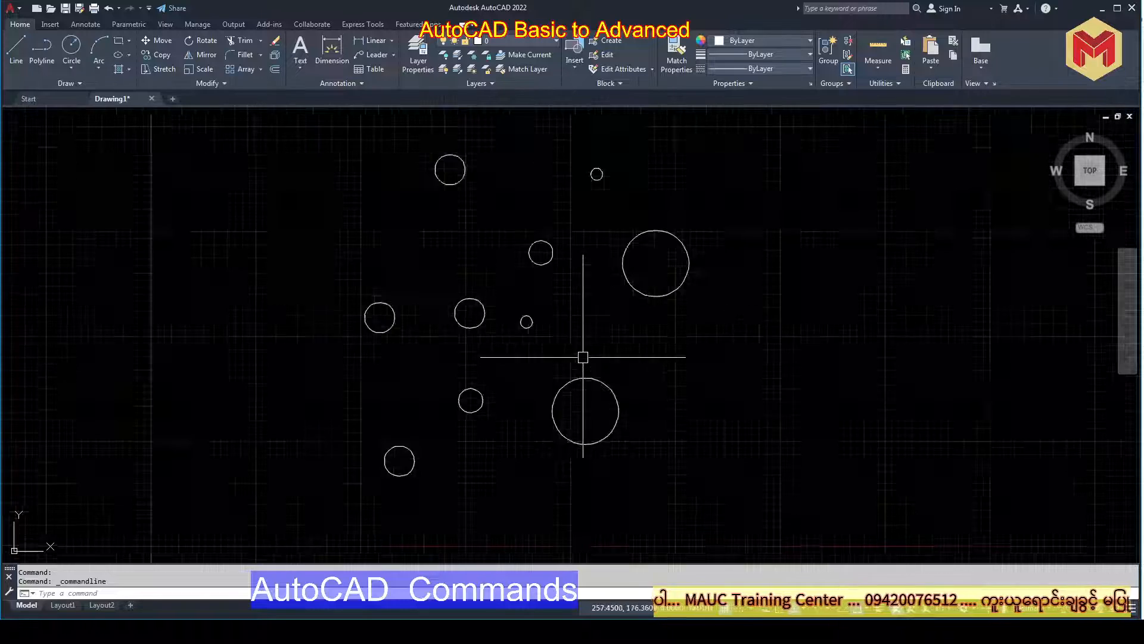
pyautogui.scroll(4, 586, 363)
pyautogui.scroll(-6, 585, 363)
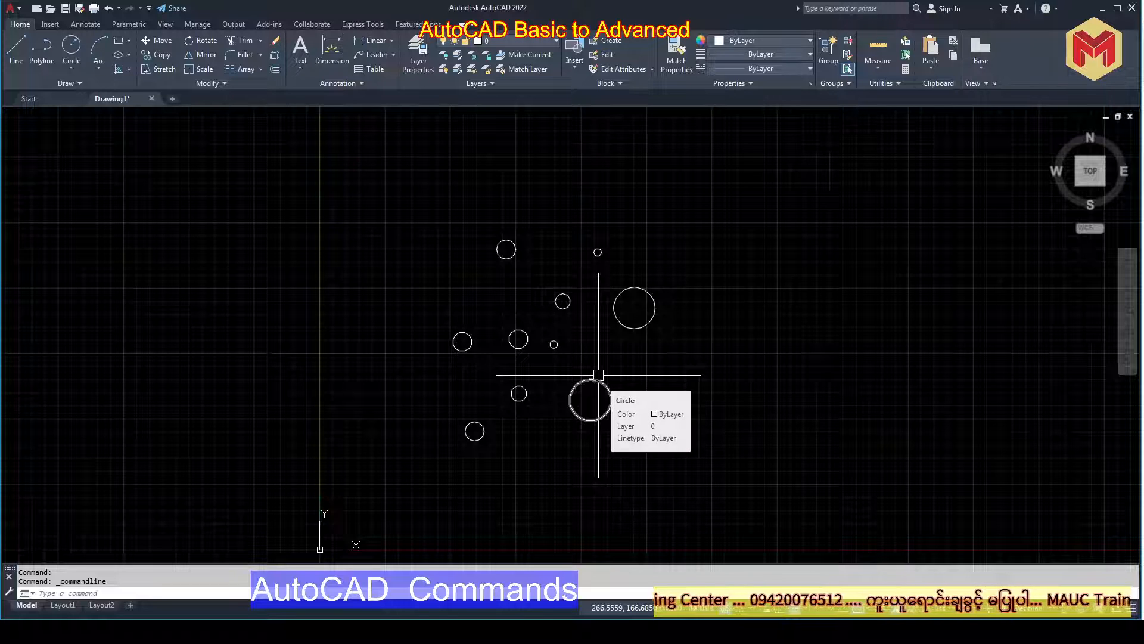
pyautogui.write('z')
pyautogui.press('Return')
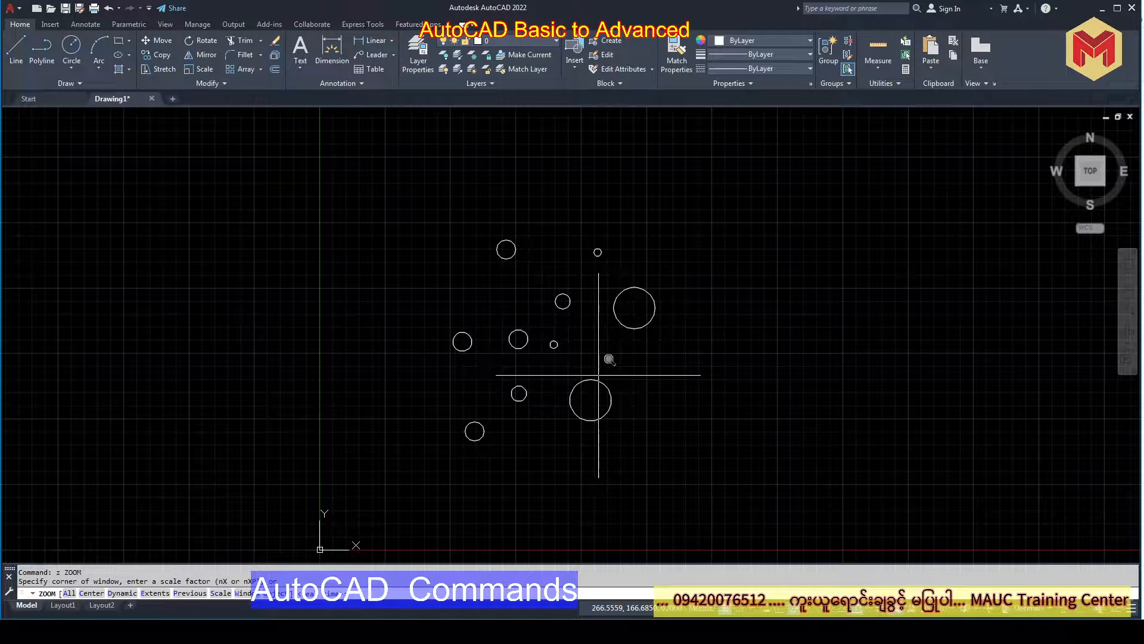
pyautogui.press('Escape')
# Zoom far out from the circles, then fit the drawing in view with the ZOOM command's All option.
pyautogui.scroll(-10, 501, 364)
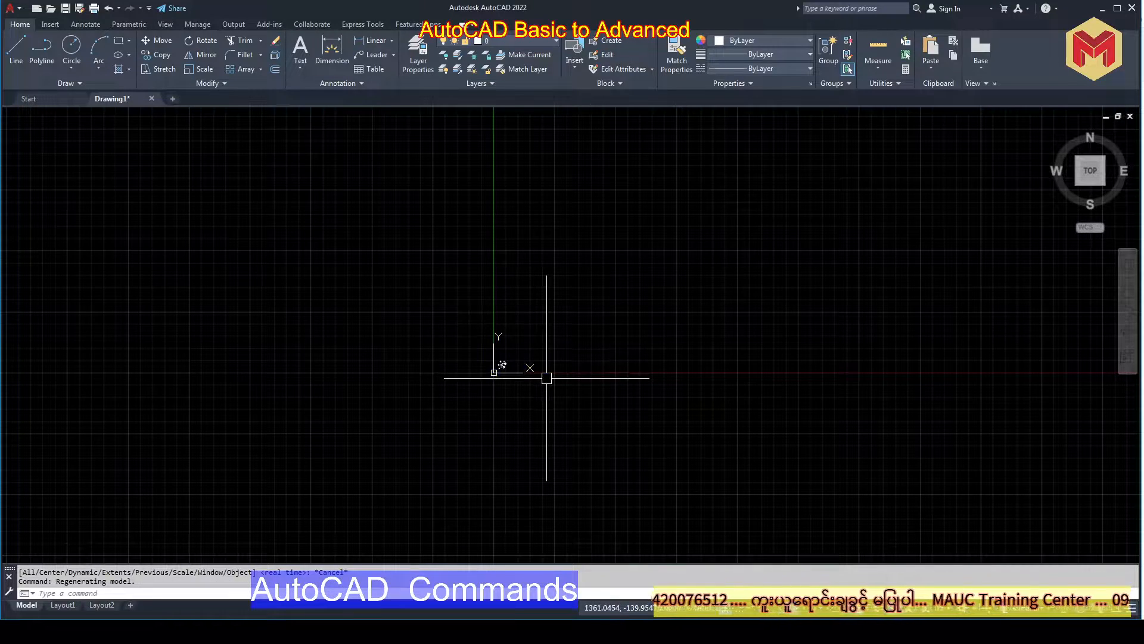
pyautogui.scroll(3, 545, 377)
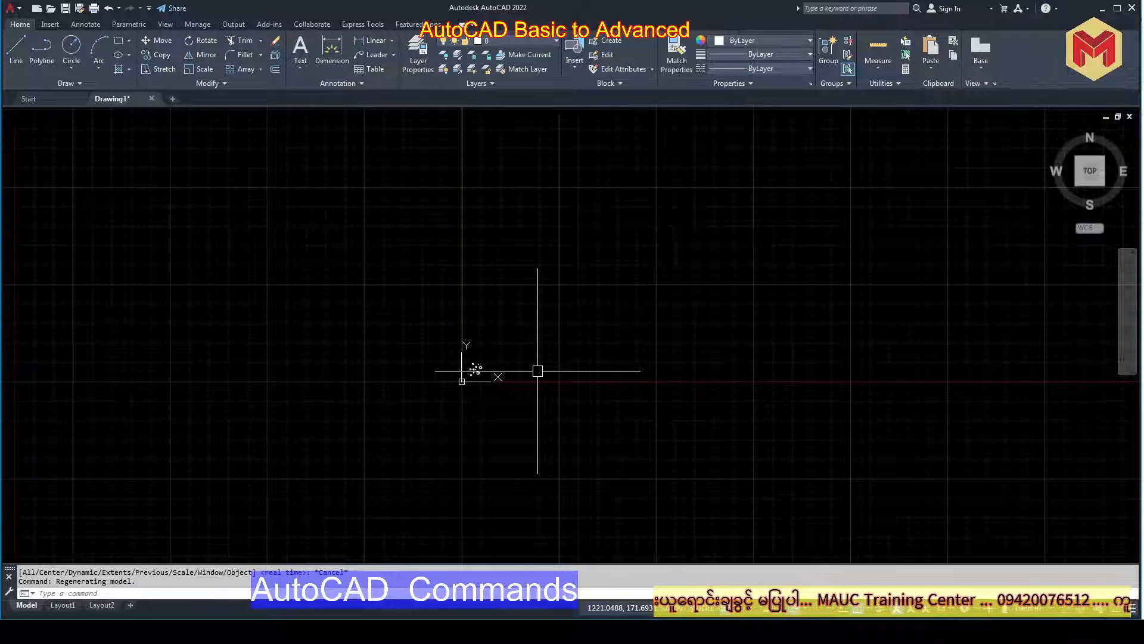
pyautogui.write('z')
pyautogui.press('Return')
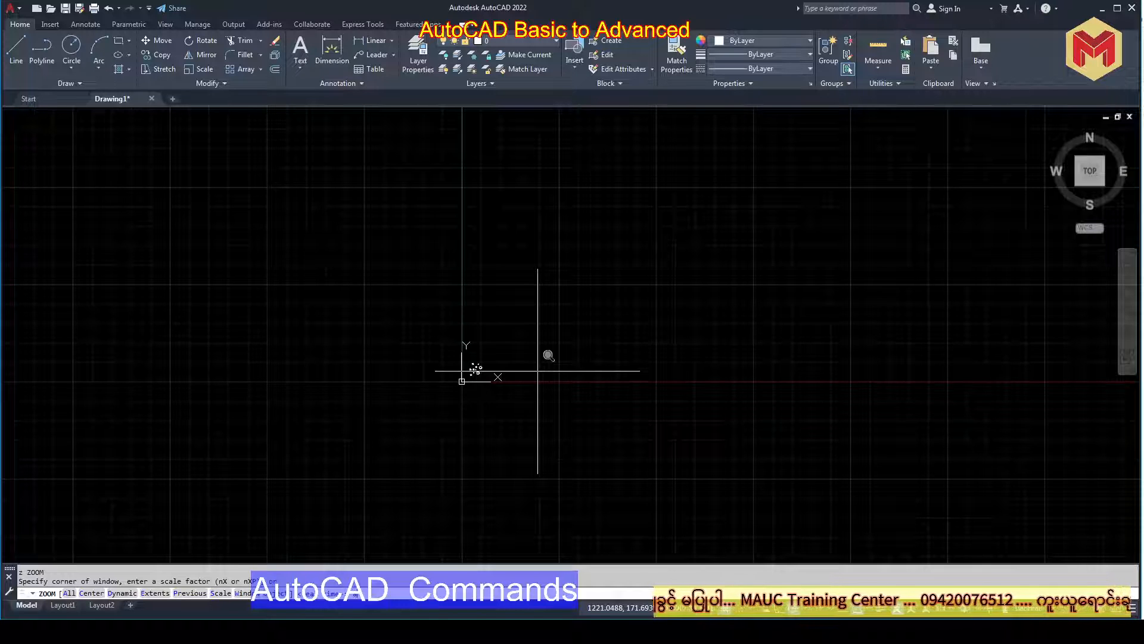
pyautogui.write('a')
pyautogui.press('Return')
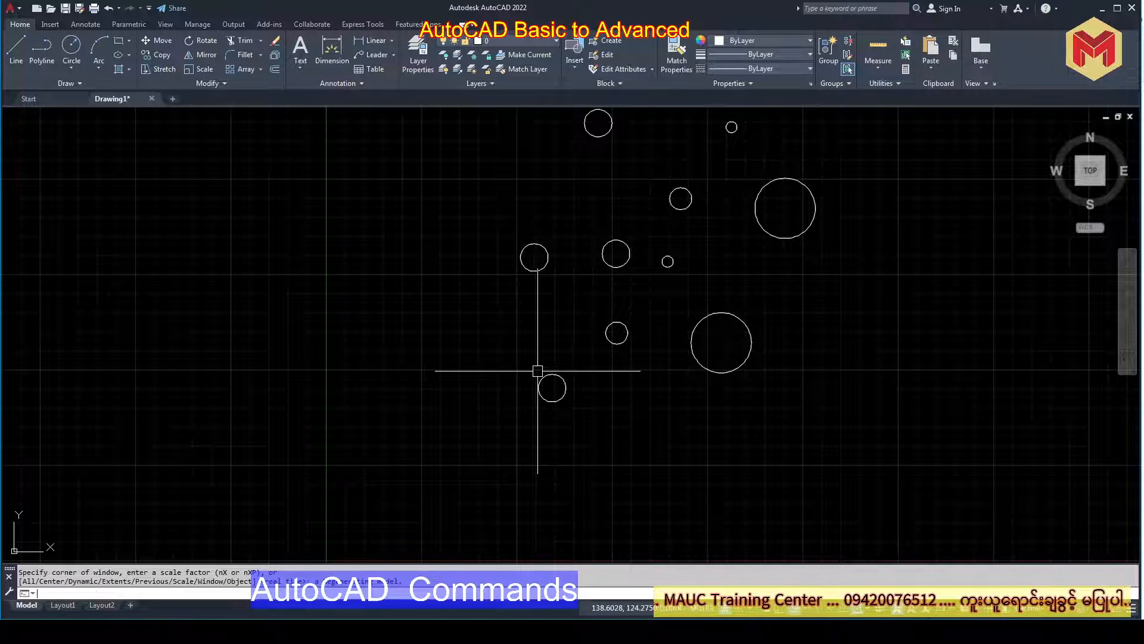
# Use the ZOOM command's Object option to fill the view with the upper of the two large circles.
pyautogui.scroll(-10, 538, 371)
pyautogui.write('z')
pyautogui.press('Return')
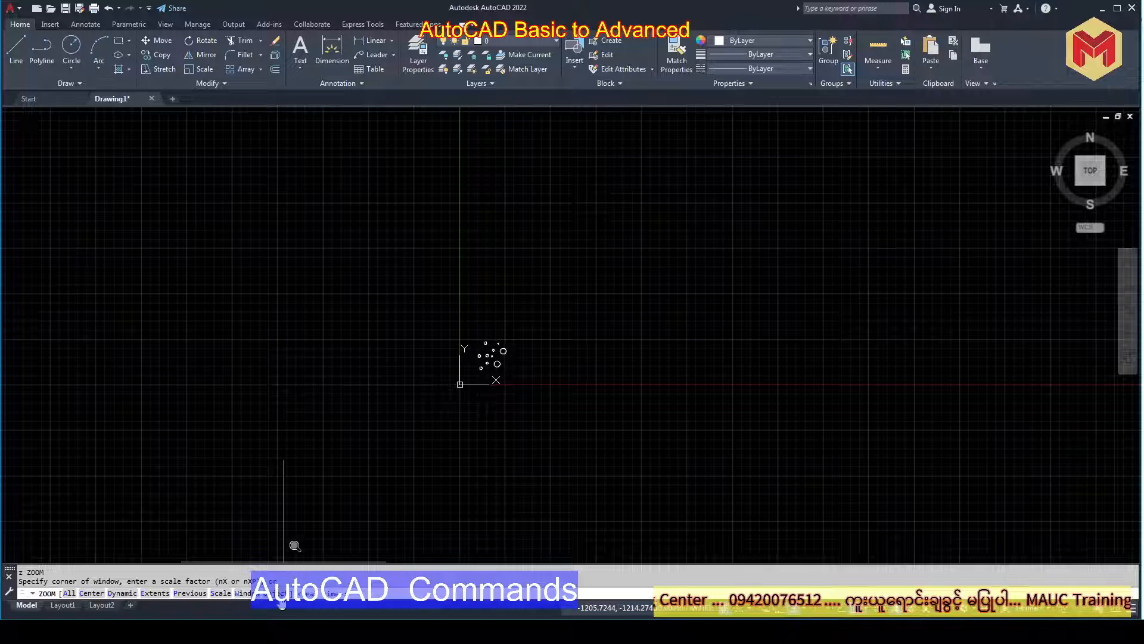
pyautogui.write('o')
pyautogui.press('Return')
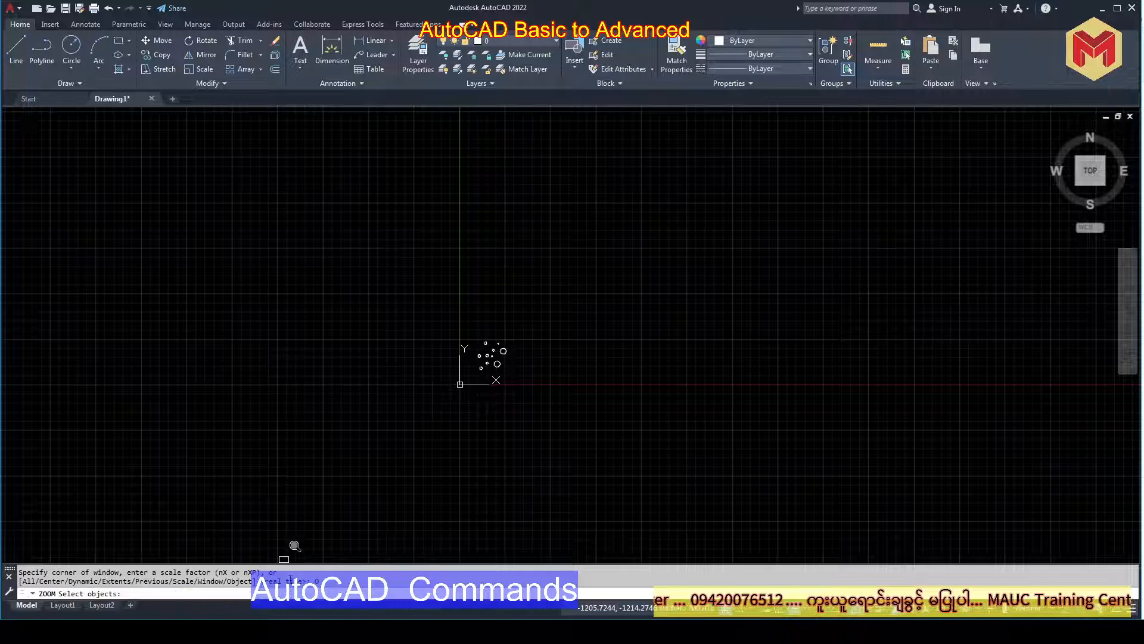
pyautogui.click(505, 352)
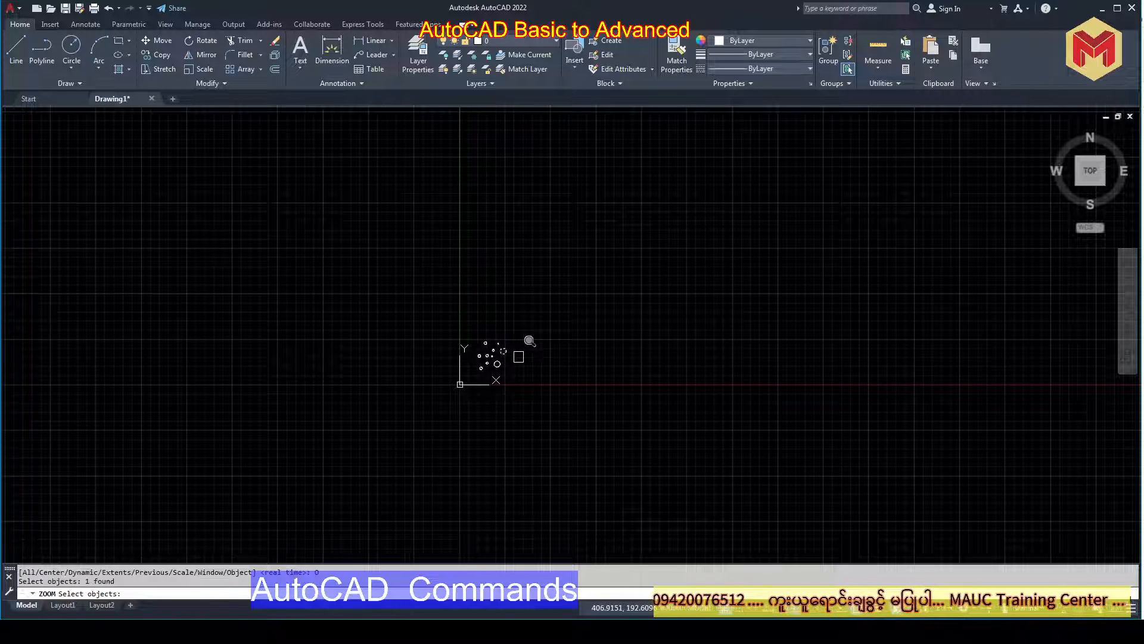
pyautogui.press('Return')
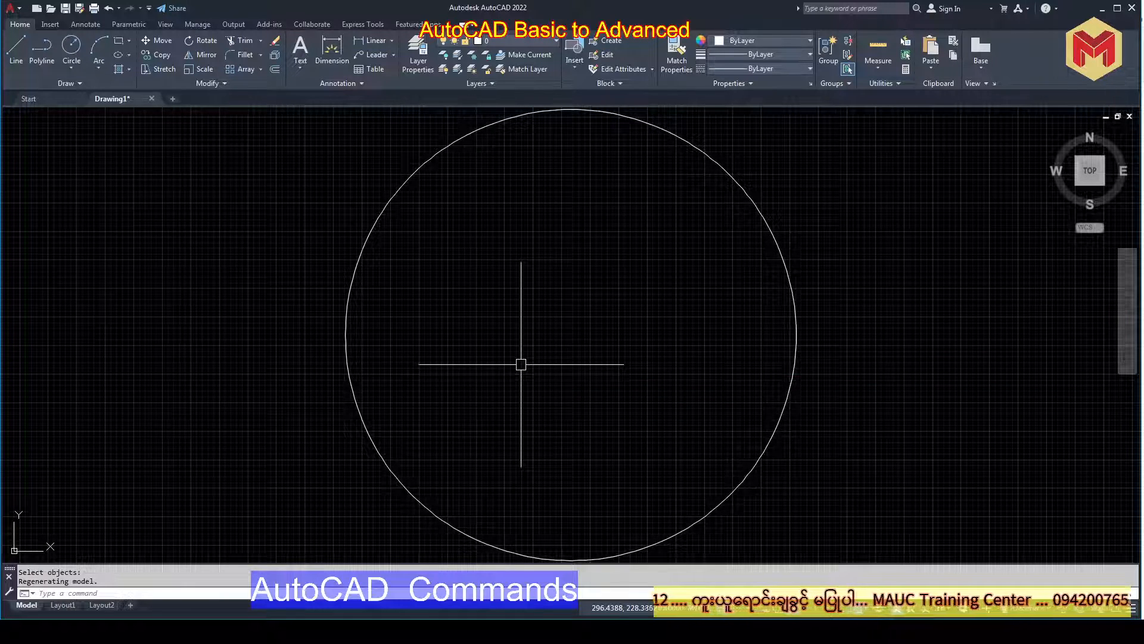
# Use the ZOOM command's Window option to frame the group of circles between two opposite corners.
pyautogui.scroll(-10, 522, 370)
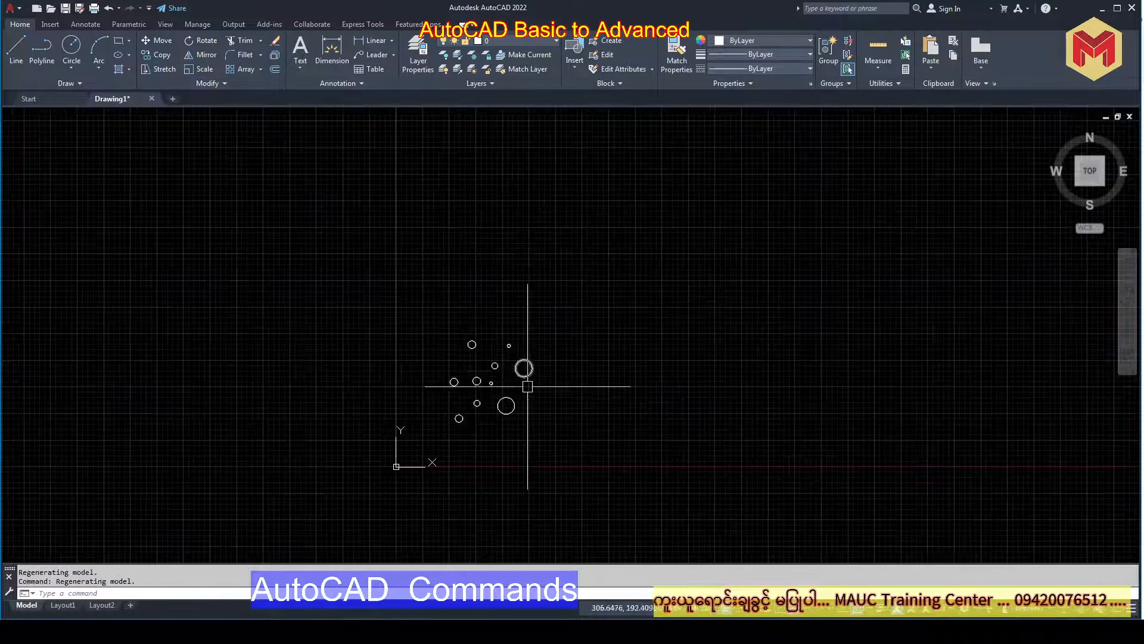
pyautogui.write('z')
pyautogui.press('Return')
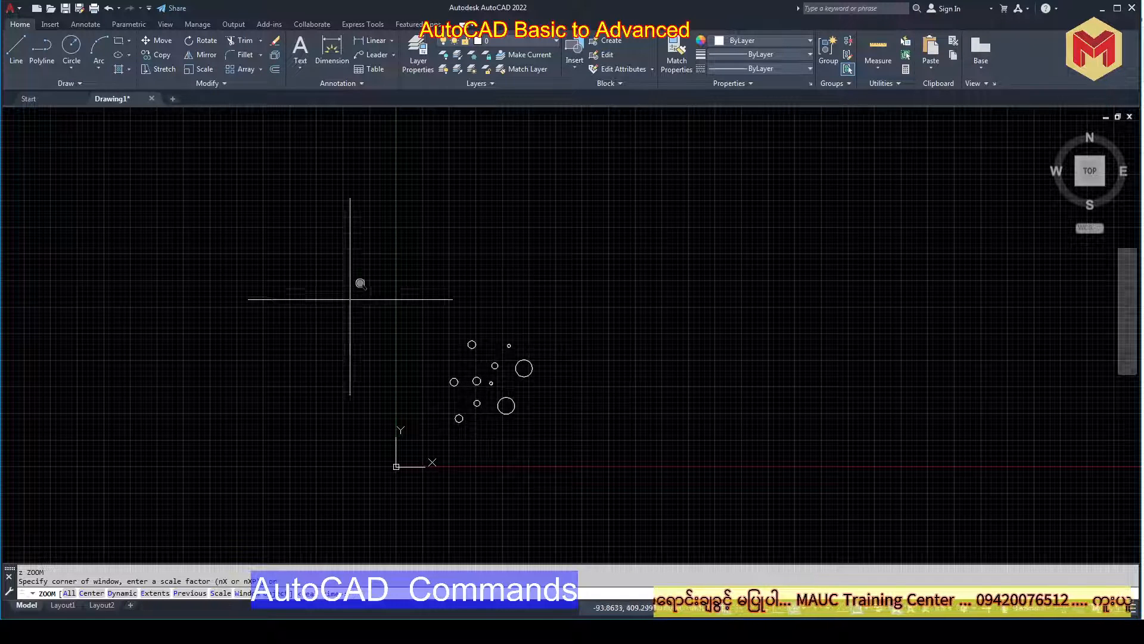
pyautogui.click(243, 594)
pyautogui.click(546, 326)
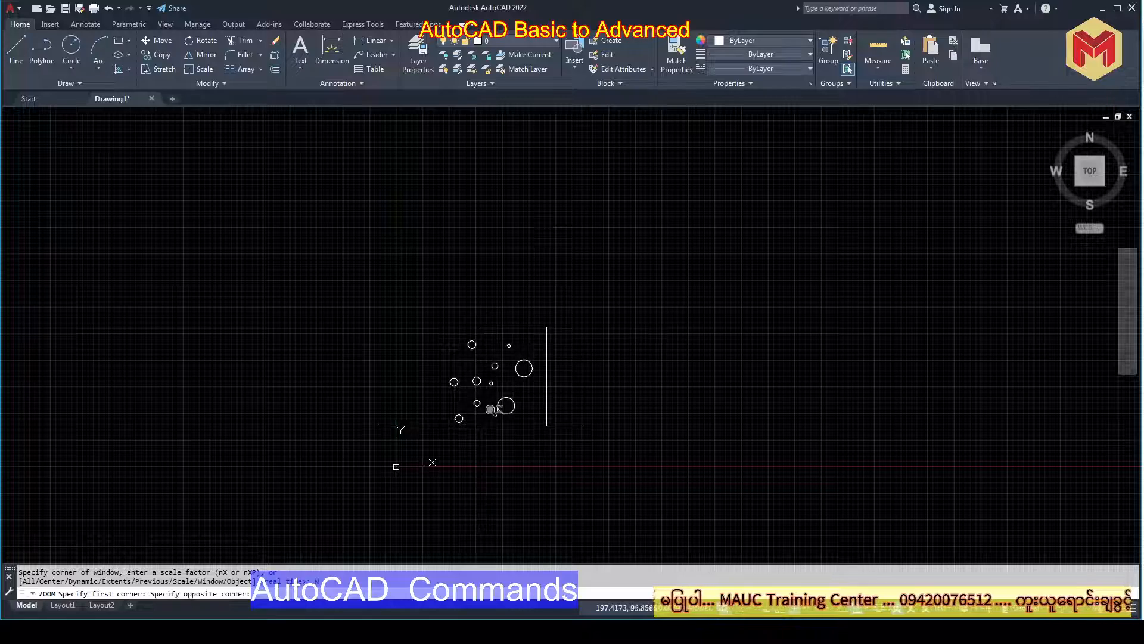
pyautogui.click(503, 420)
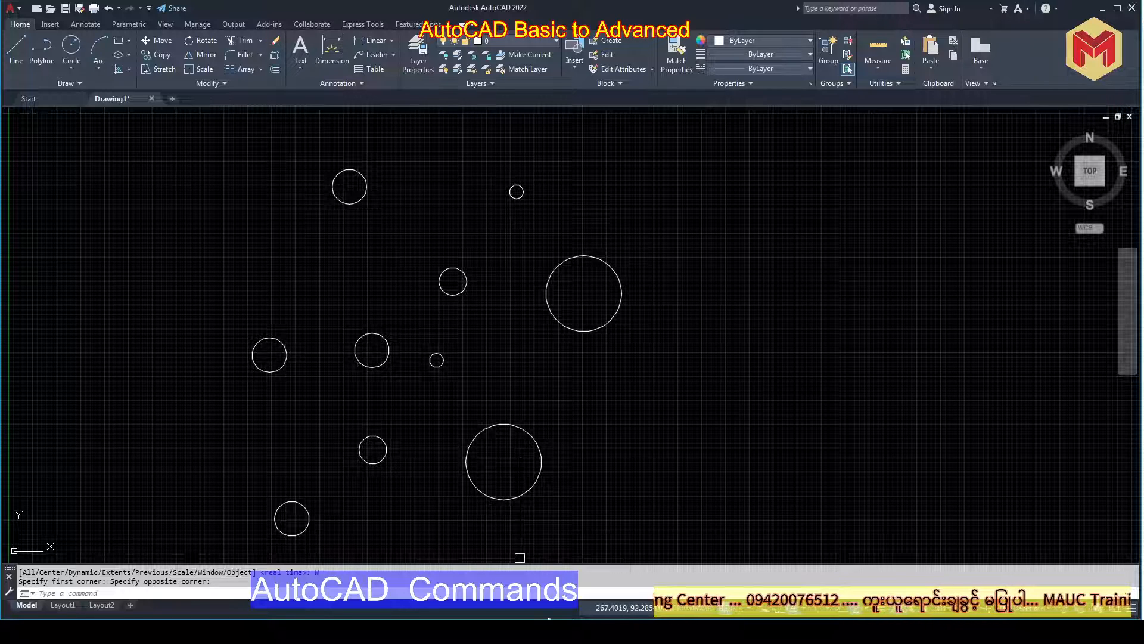
# Look up the Pan entry in the course PDF's commands table in Acrobat and return to the AutoCAD drawing.
pyautogui.click(569, 631)
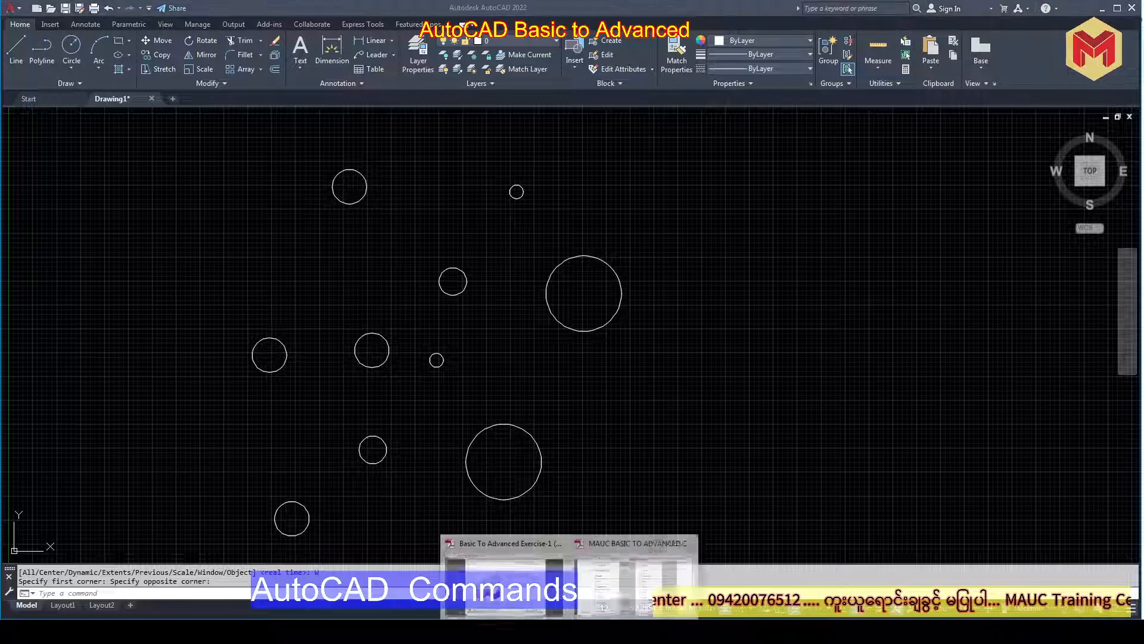
pyautogui.click(622, 595)
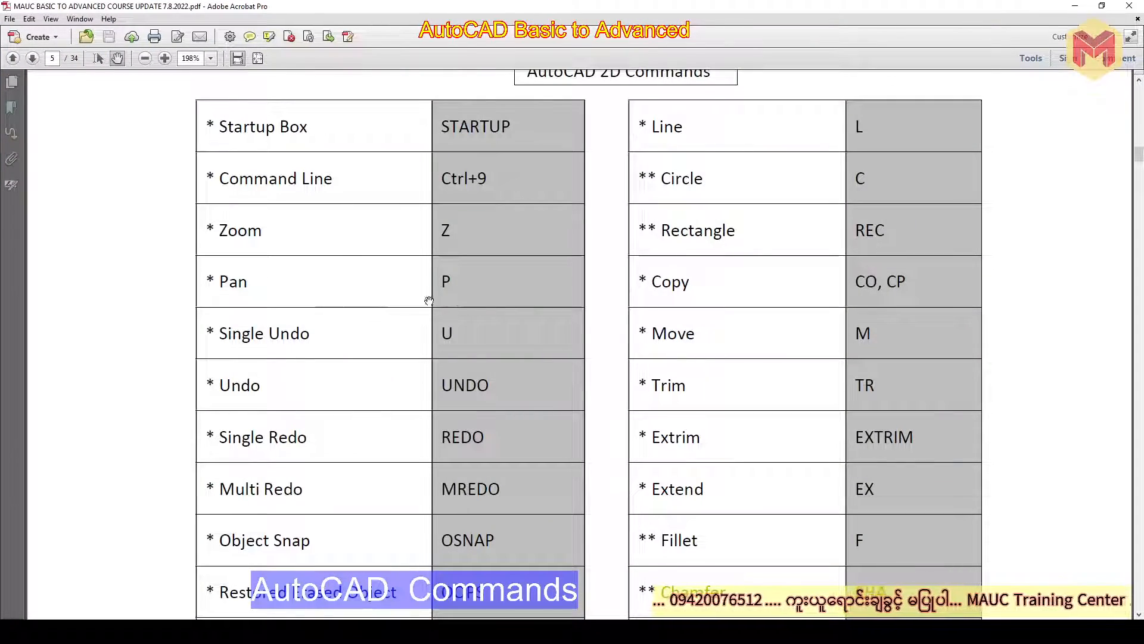
pyautogui.click(1074, 7)
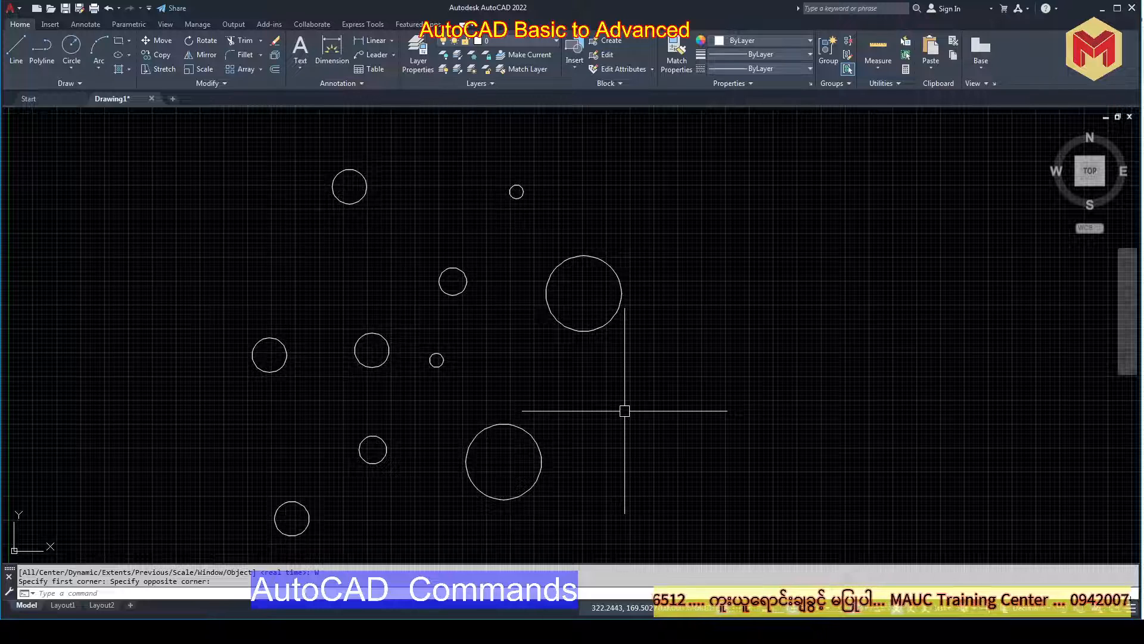
# Use the PAN command to shift the view so the group of circles moves slightly down and right, and end the command.
pyautogui.moveTo(625, 411); pyautogui.dragTo(626, 410, button='middle')
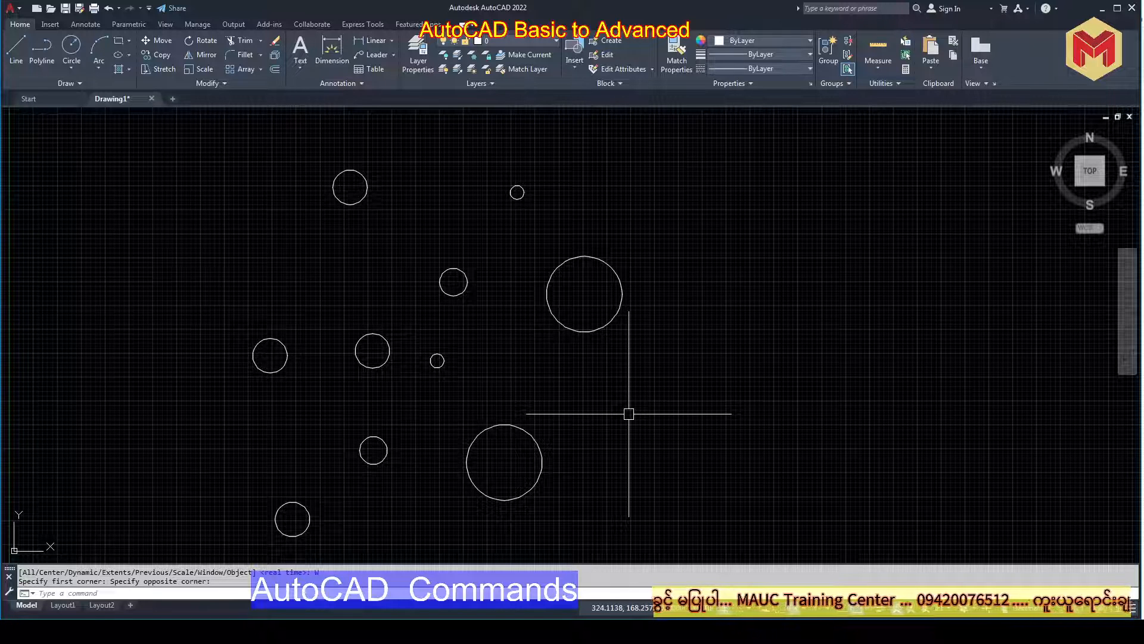
pyautogui.write('p')
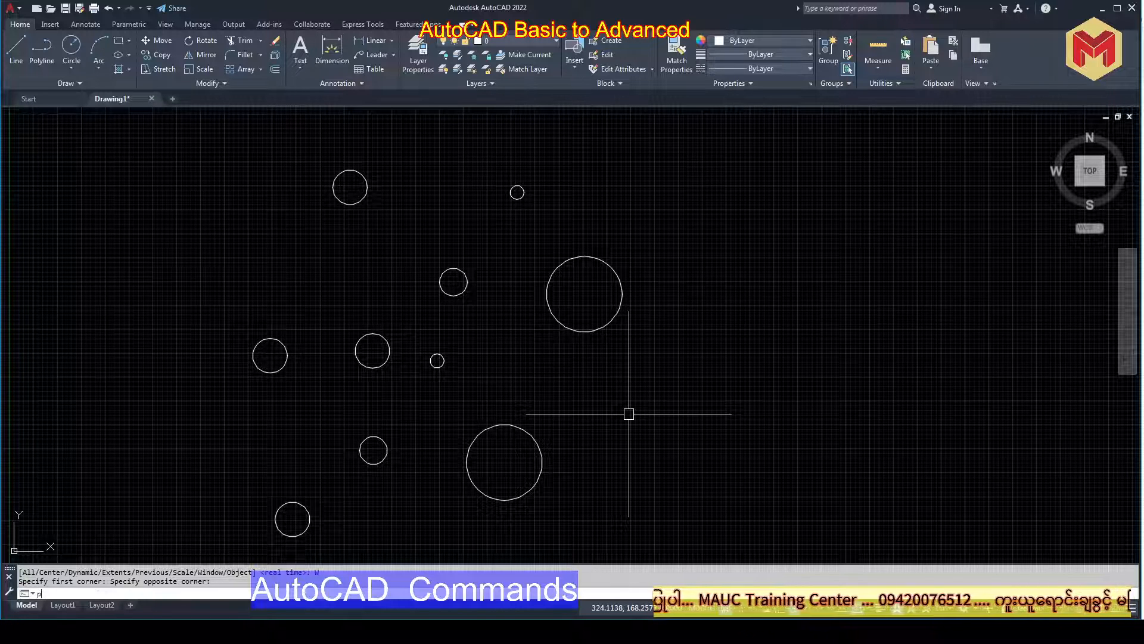
pyautogui.press('Return')
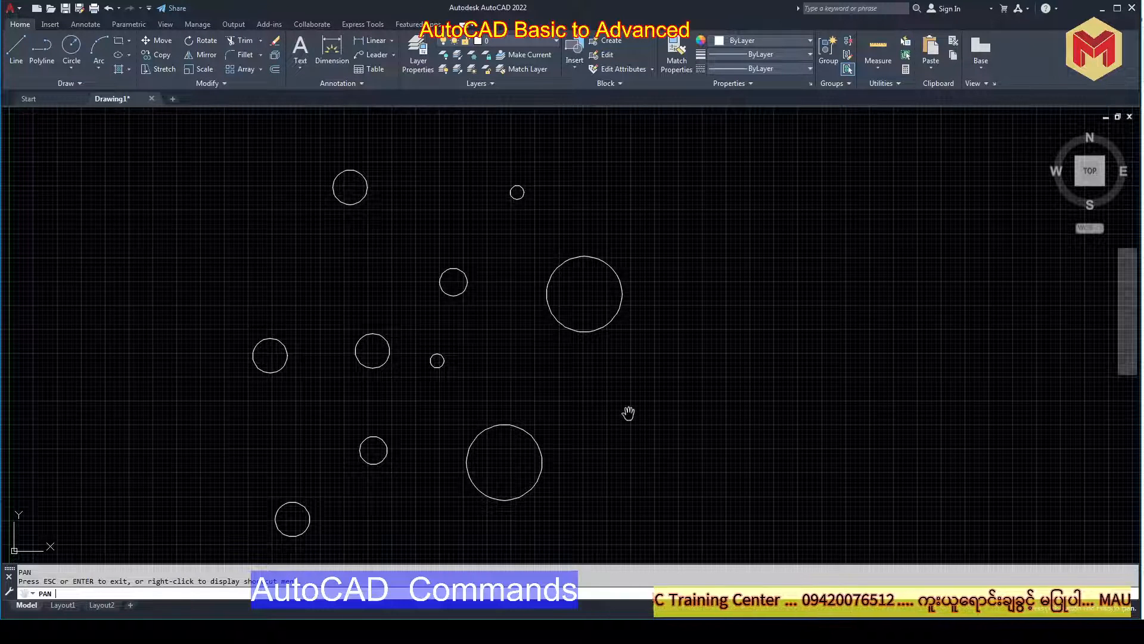
pyautogui.moveTo(708, 450)
pyautogui.mouseDown()
pyautogui.moveTo(774, 396)
pyautogui.moveTo(692, 399)
pyautogui.mouseUp()
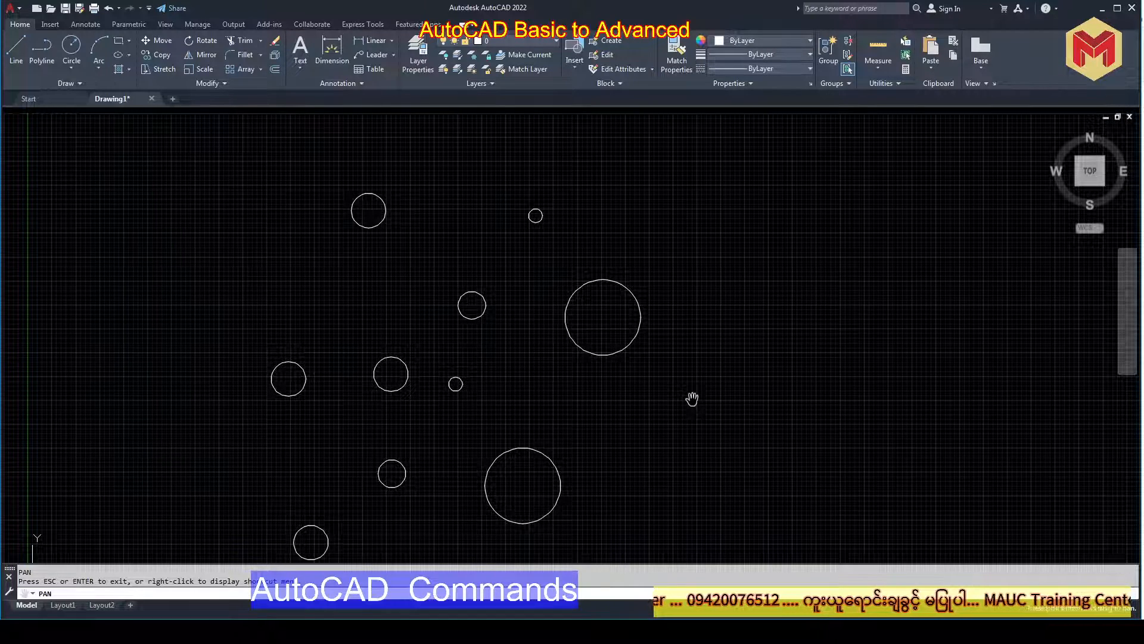
pyautogui.press('Escape')
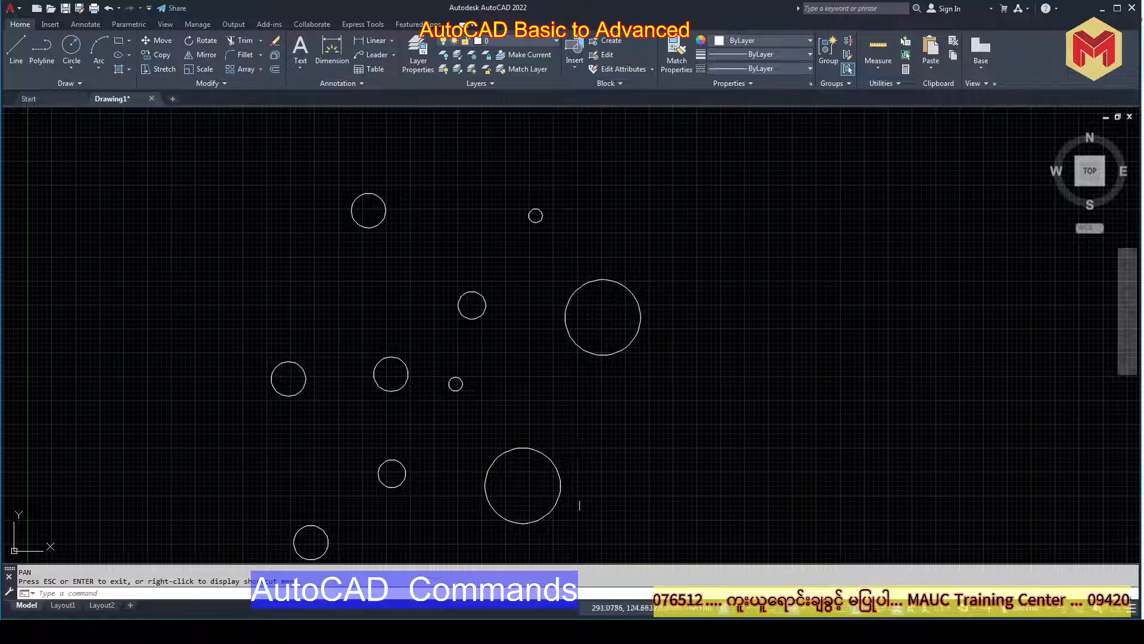
pyautogui.write('p')
pyautogui.press('Return')
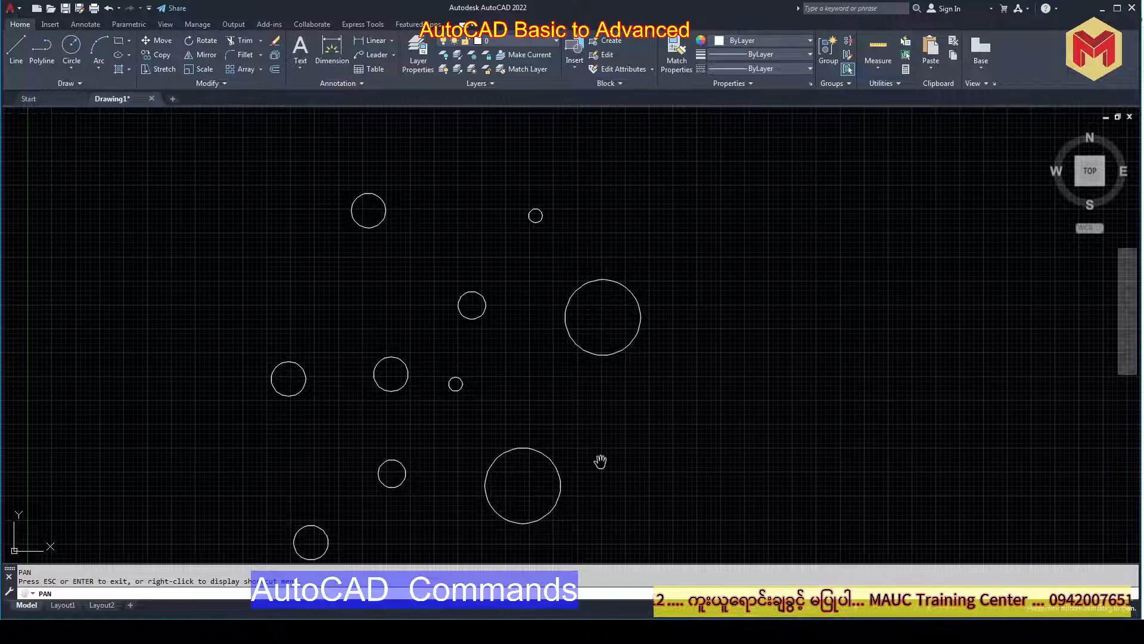
pyautogui.press('Escape')
# Look up the Single Undo entry in the course PDF's commands table in Acrobat and return to the AutoCAD drawing.
pyautogui.click(567, 631)
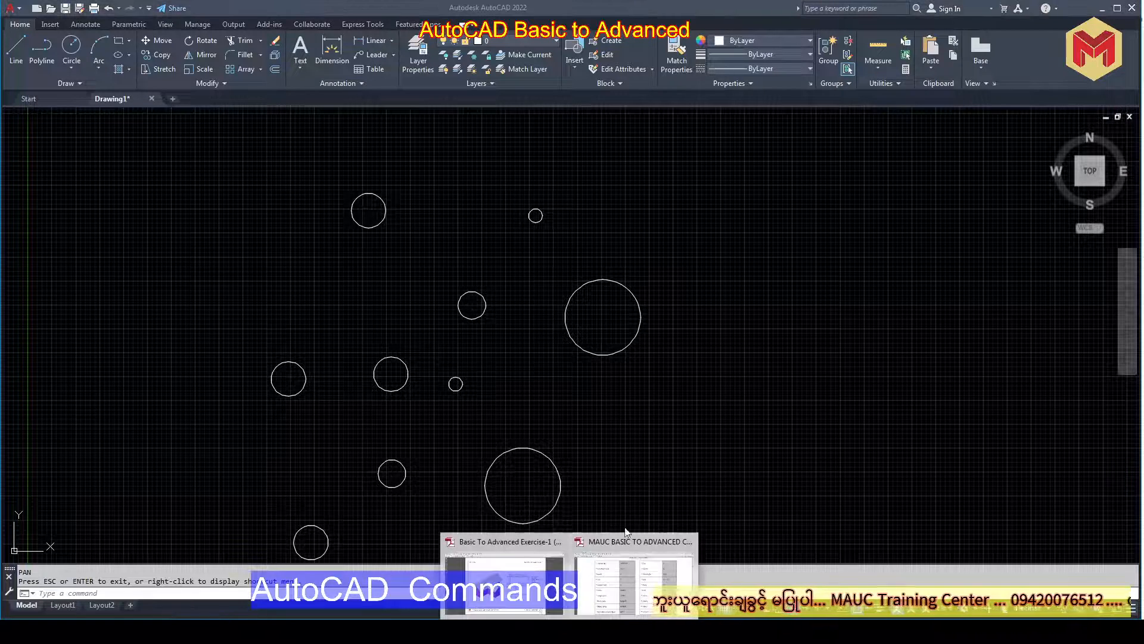
pyautogui.click(626, 538)
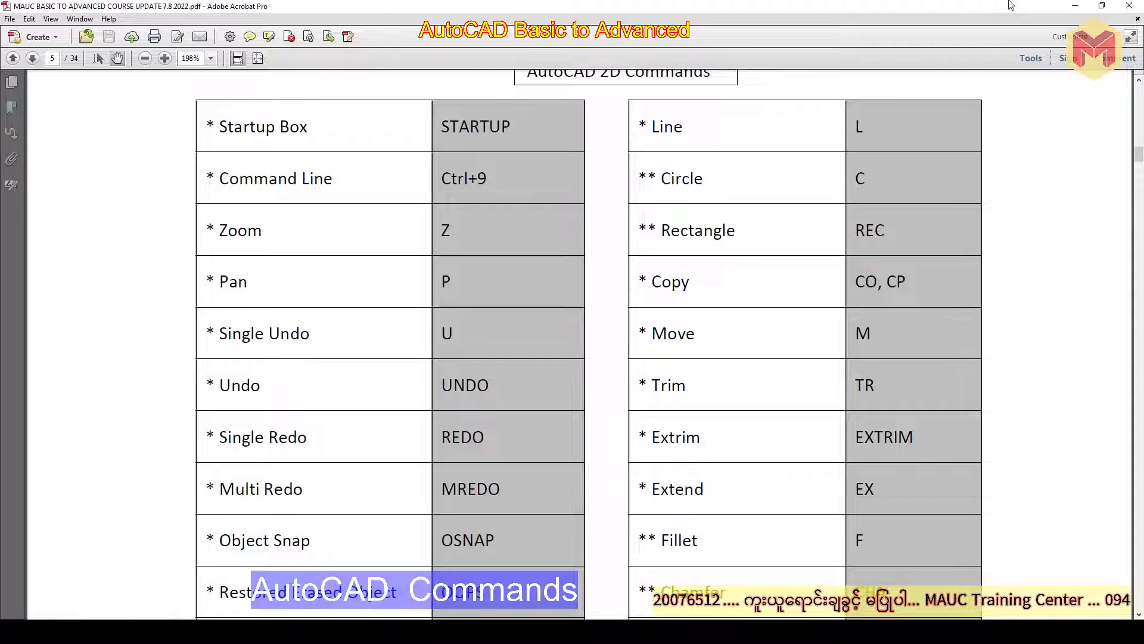
pyautogui.click(1075, 10)
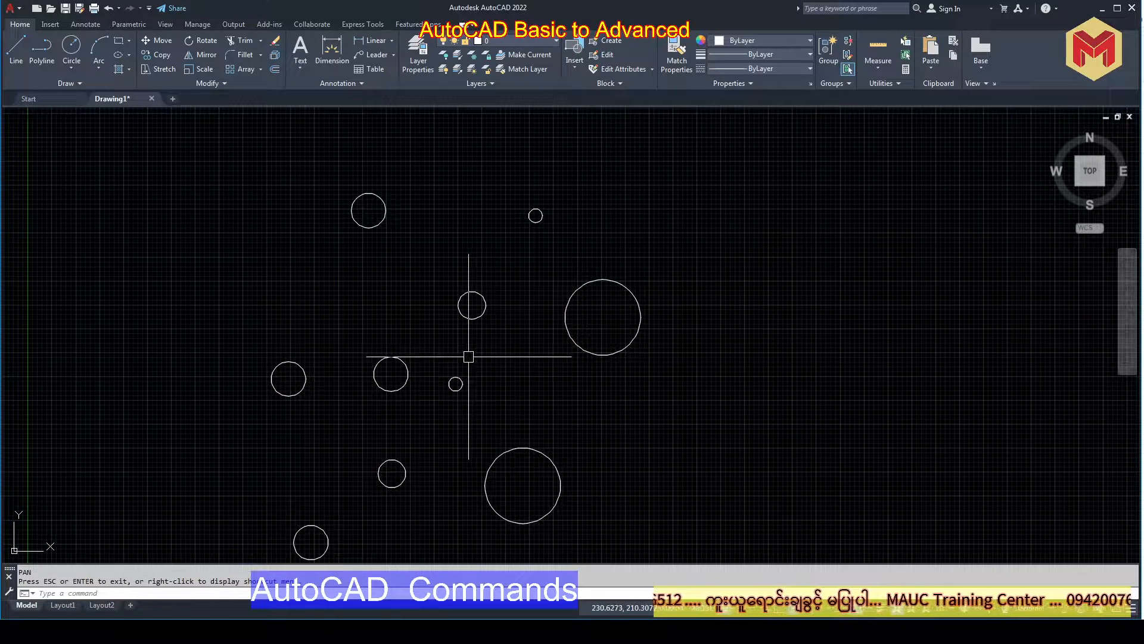
# Draw two circles to the right of the upper large circle, the first with a radius of about 20 units.
pyautogui.click(70, 46)
pyautogui.click(679, 276)
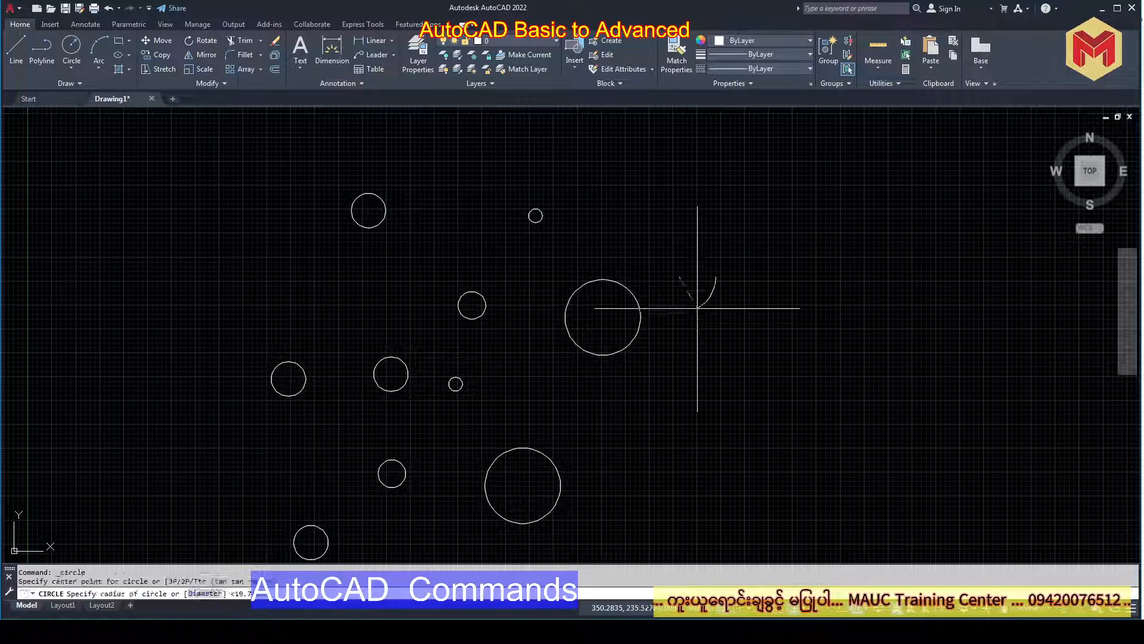
pyautogui.click(699, 309)
pyautogui.press('space')
pyautogui.click(797, 323)
pyautogui.click(769, 305)
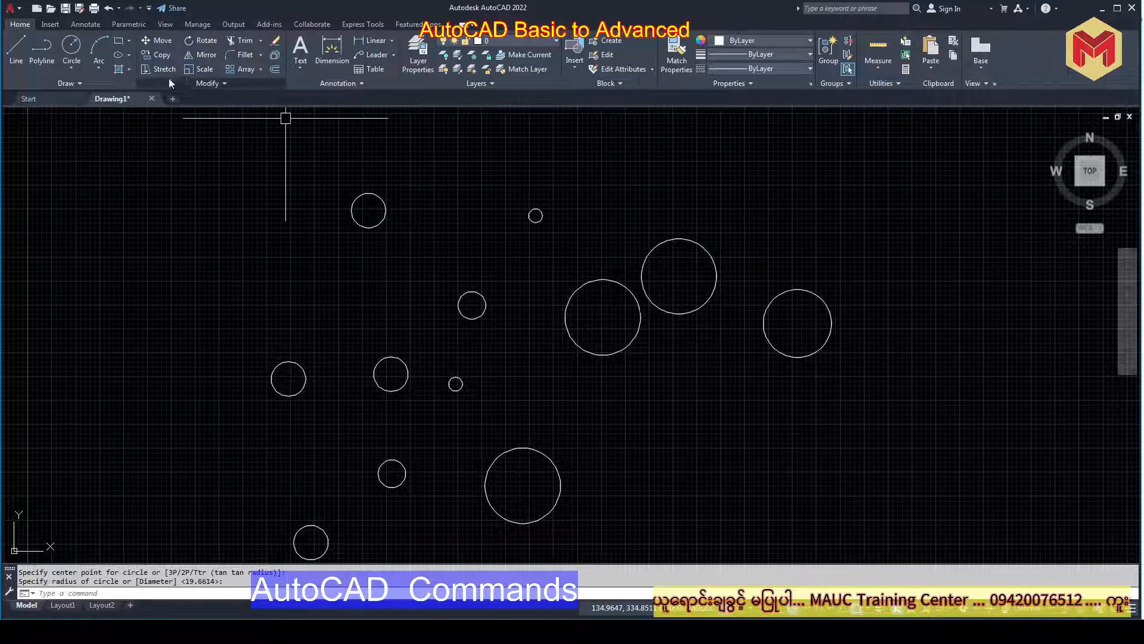
pyautogui.click(587, 384)
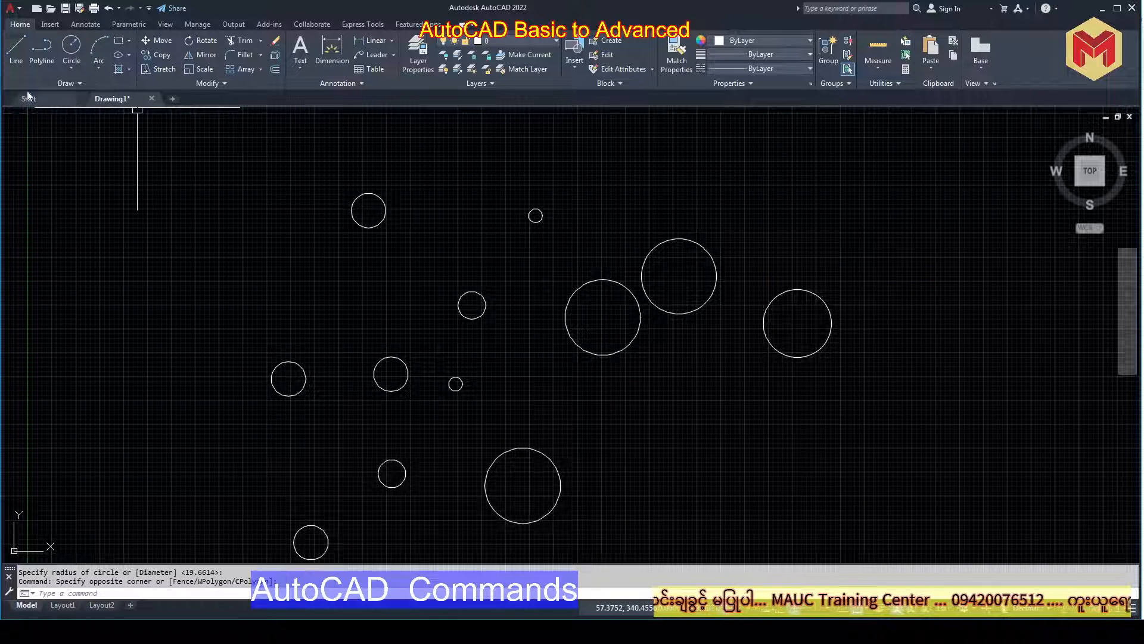
# Draw a zigzag chain of connected line segments below the circles, running from left to right, and end the LINE command.
pyautogui.click(16, 48)
pyautogui.click(555, 390)
pyautogui.click(636, 401)
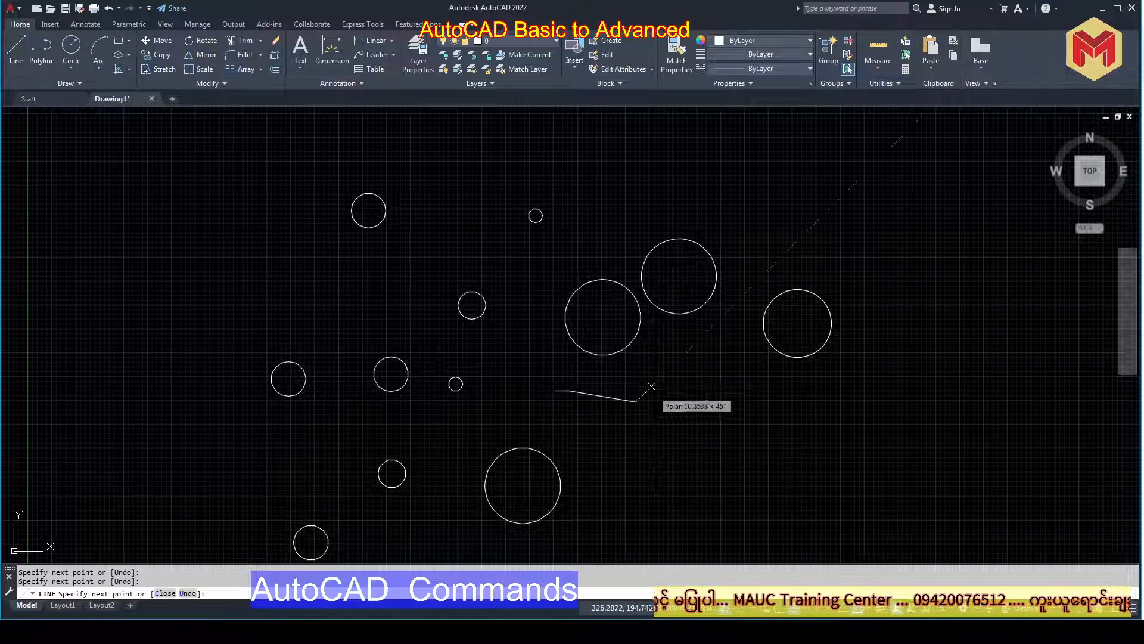
pyautogui.click(652, 386)
pyautogui.click(716, 386)
pyautogui.click(729, 428)
pyautogui.click(783, 428)
pyautogui.click(851, 378)
pyautogui.click(898, 408)
pyautogui.click(907, 430)
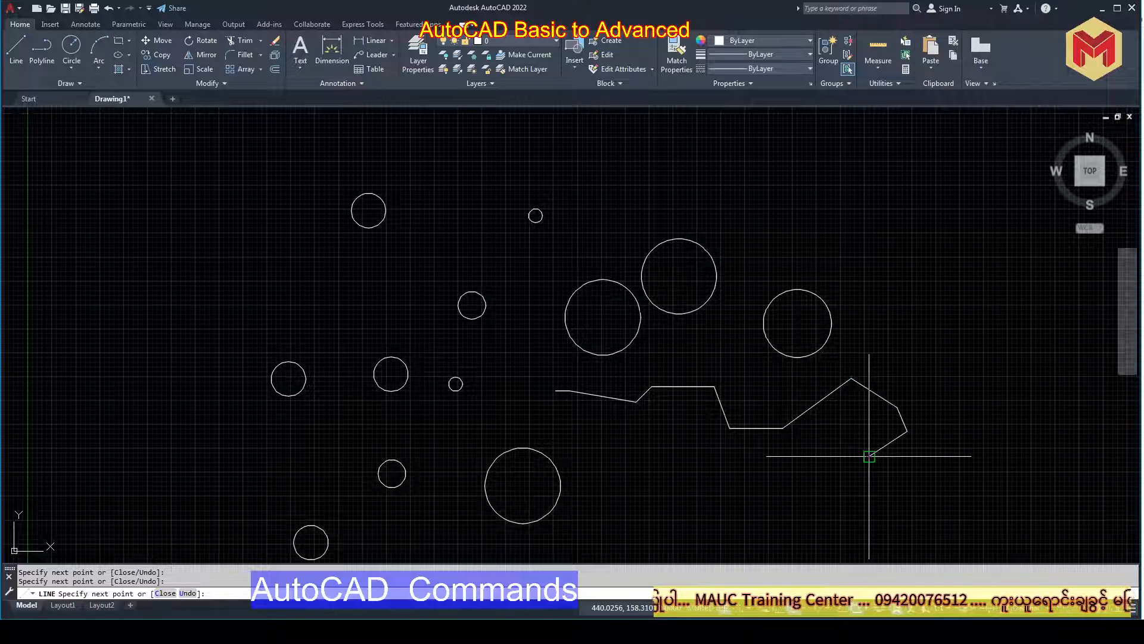
pyautogui.rightClick(869, 456)
pyautogui.click(879, 467)
pyautogui.click(881, 467)
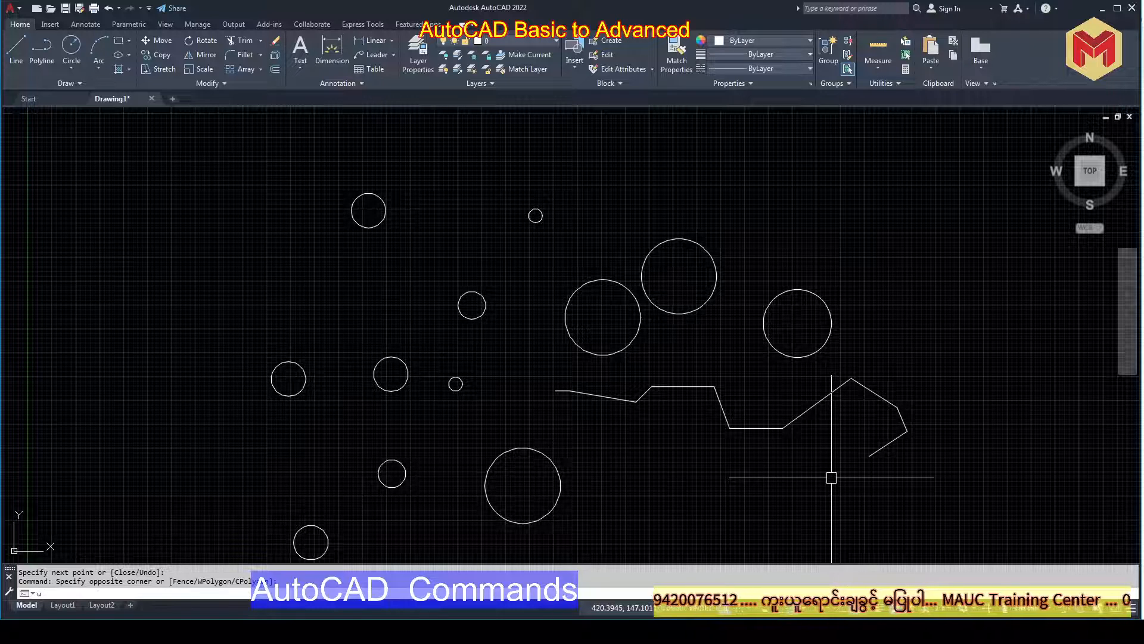
# Undo the line chain and the two newest circles one operation at a time with the U command.
pyautogui.press('Return')
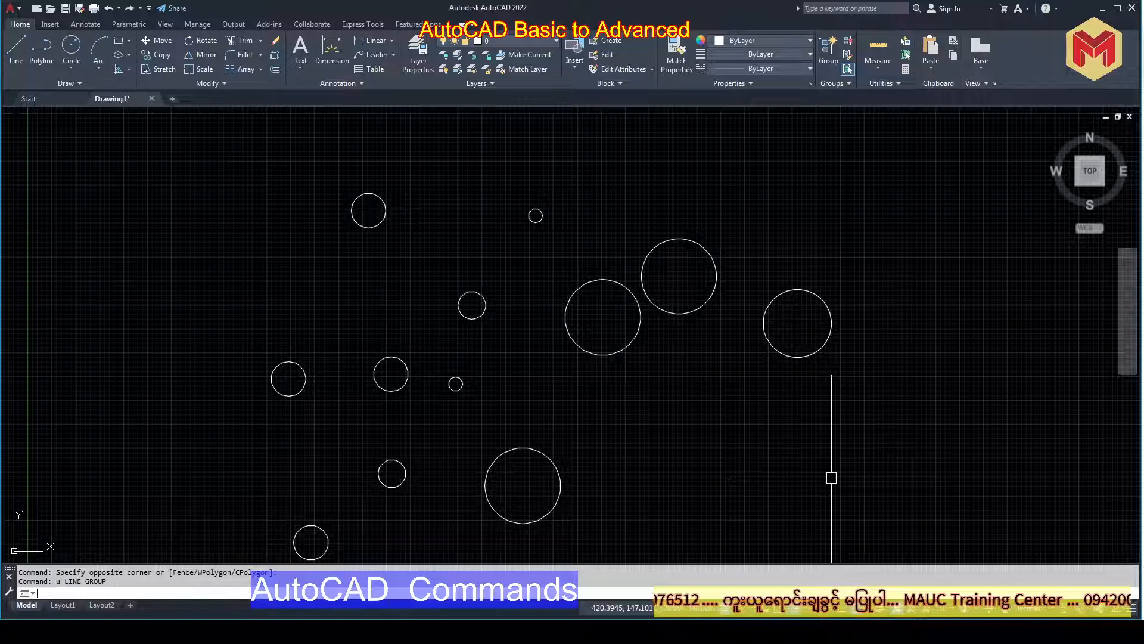
pyautogui.press('Return')
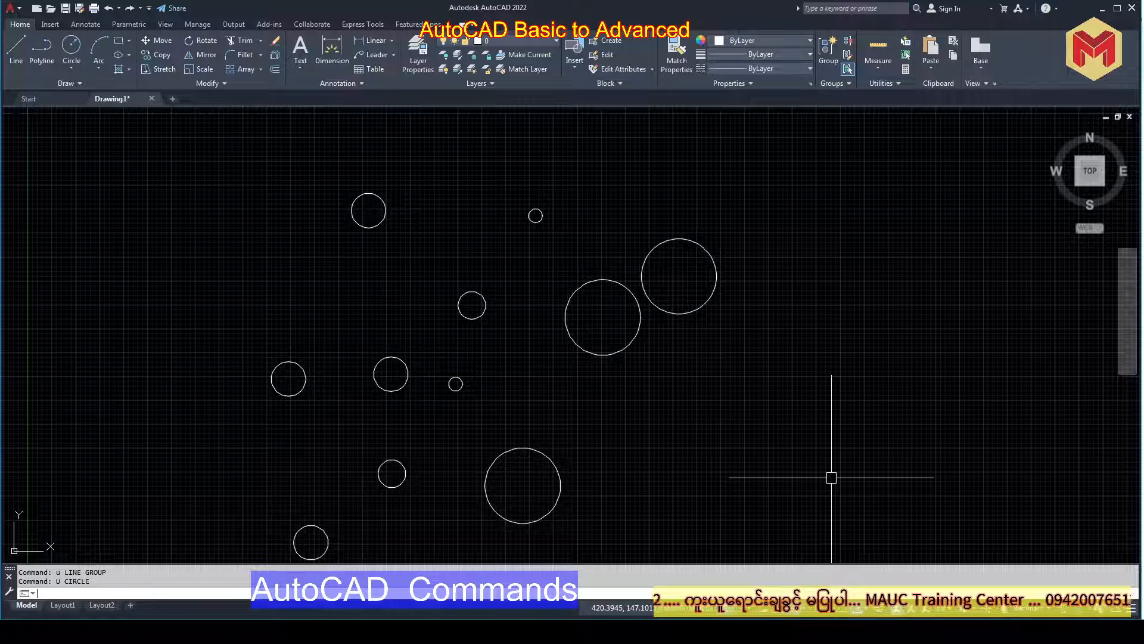
pyautogui.press('Return')
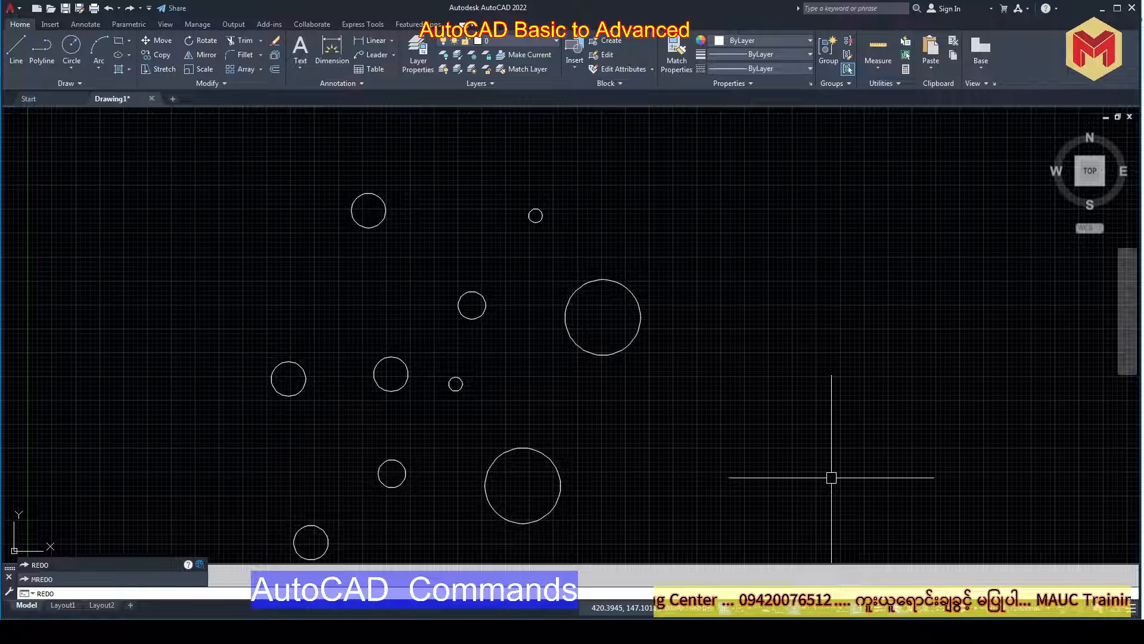
# Restore the last undone circle with the REDO command and try REDO a second time.
pyautogui.press('Return')
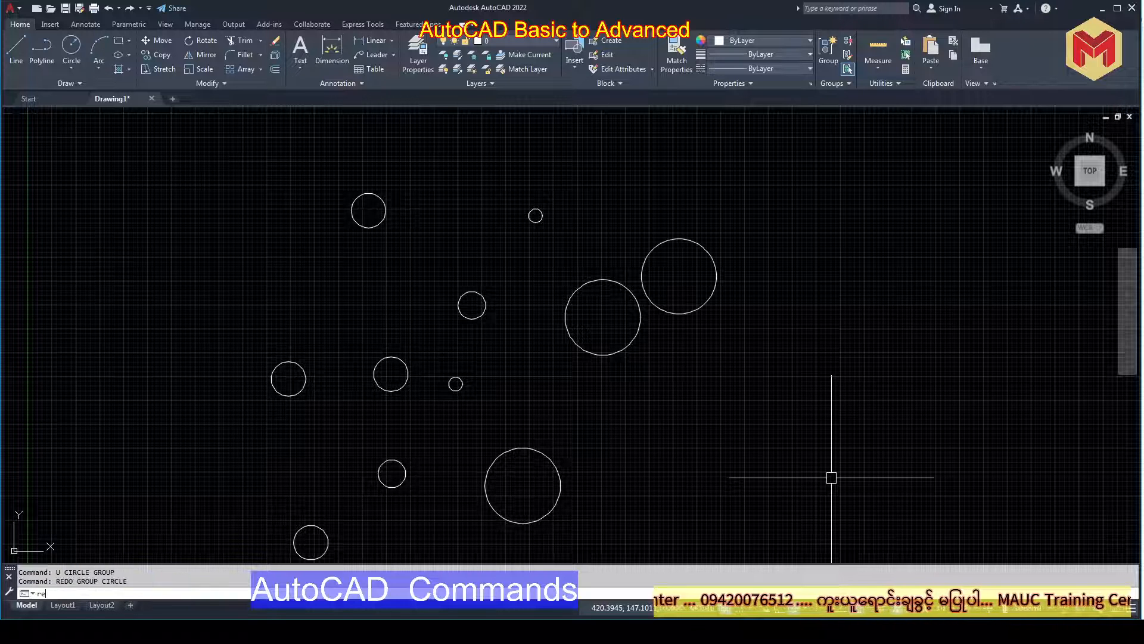
pyautogui.write('redo')
pyautogui.press('Return')
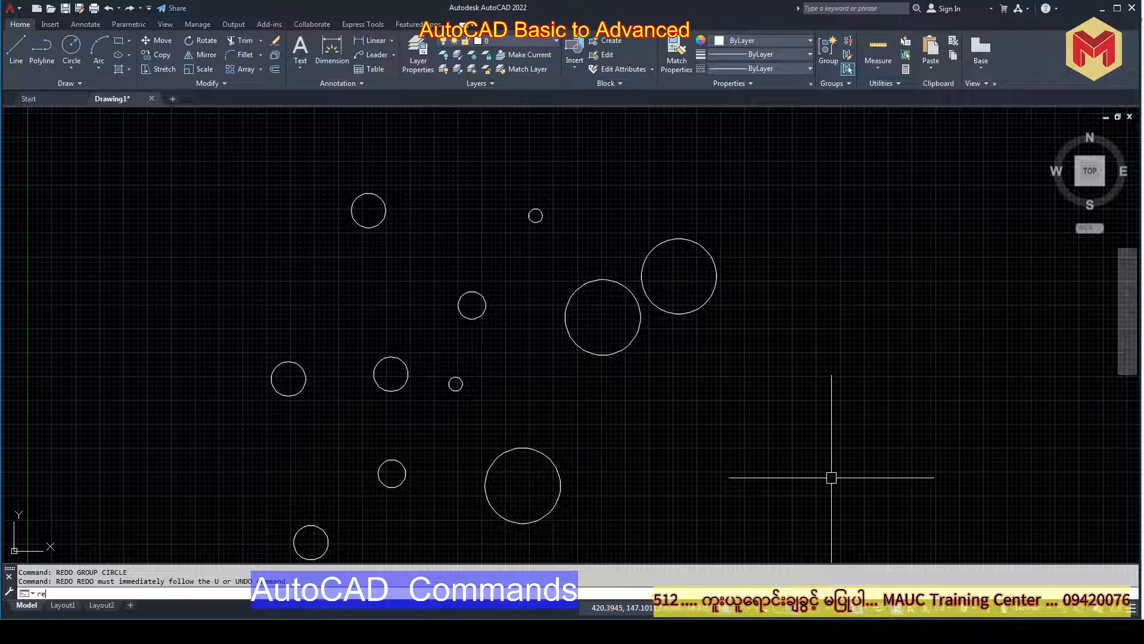
# Regenerate the model with the RE command and erase all the circles using a crossing selection.
pyautogui.write('re')
pyautogui.press('Return')
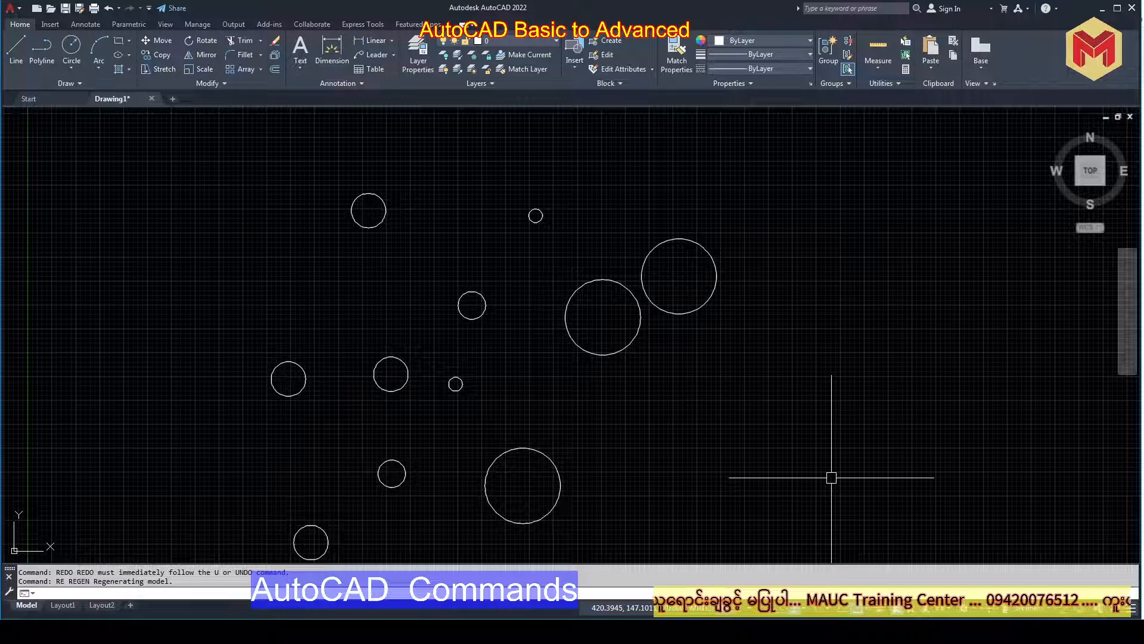
pyautogui.scroll(-3, 830, 477)
pyautogui.click(833, 294)
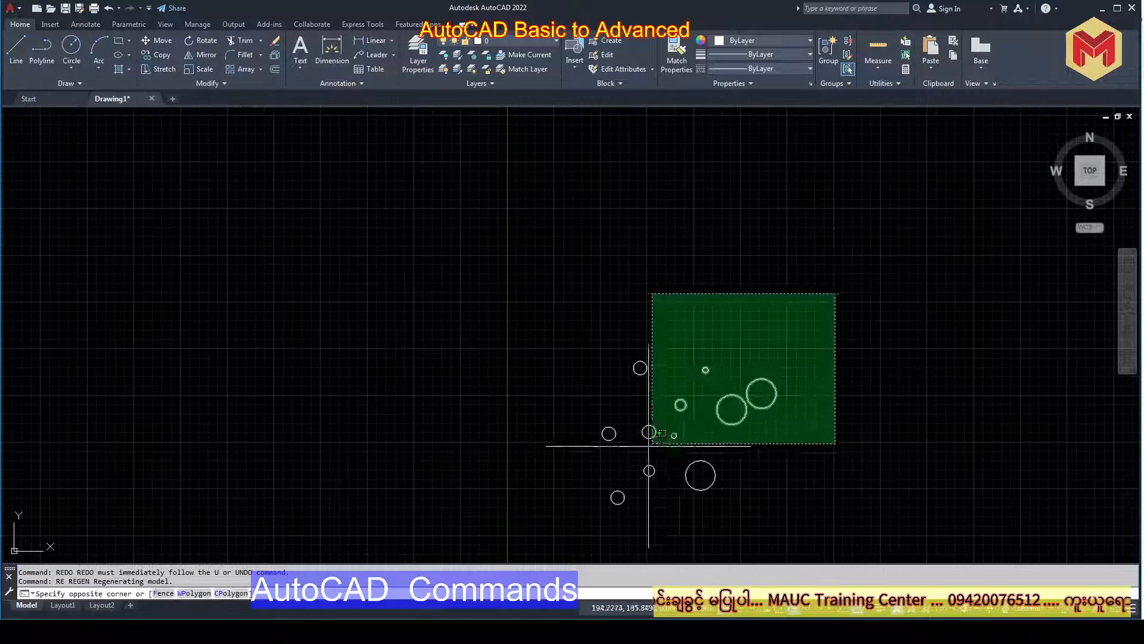
pyautogui.click(560, 508)
pyautogui.press('Delete')
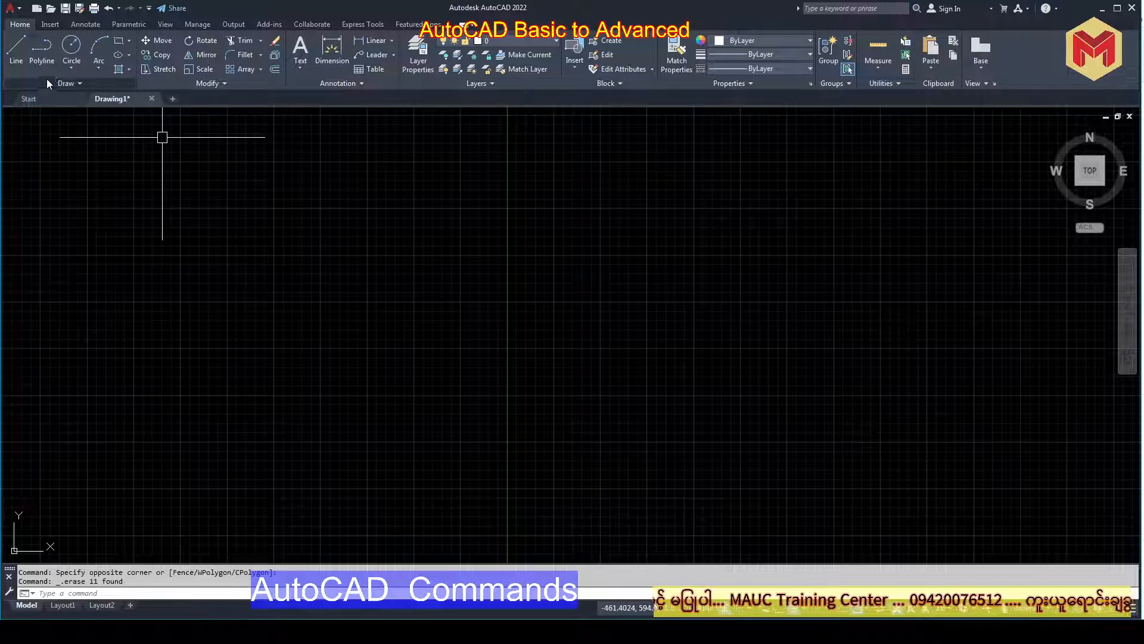
# Draw three connected line segments forming an open shape near the middle of the empty drawing.
pyautogui.click(14, 58)
pyautogui.click(543, 375)
pyautogui.click(556, 322)
pyautogui.click(599, 331)
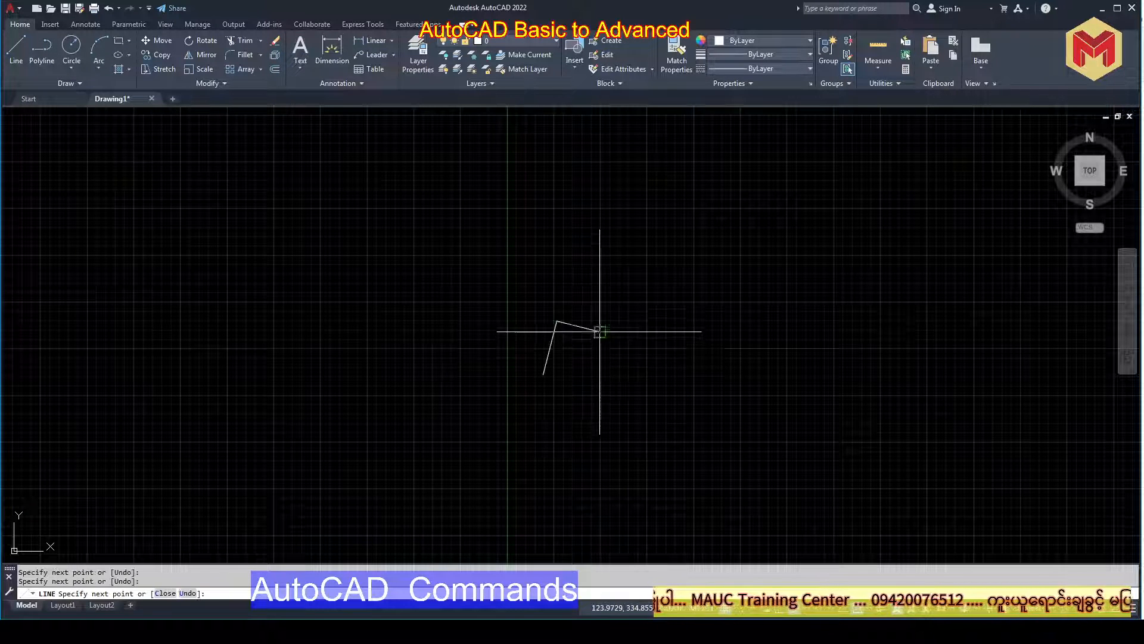
pyautogui.click(600, 363)
pyautogui.press('Return')
# Draw a circle to the right of the line shape and a smaller one above its right side, about 27 units in radius.
pyautogui.write('c')
pyautogui.press('Return')
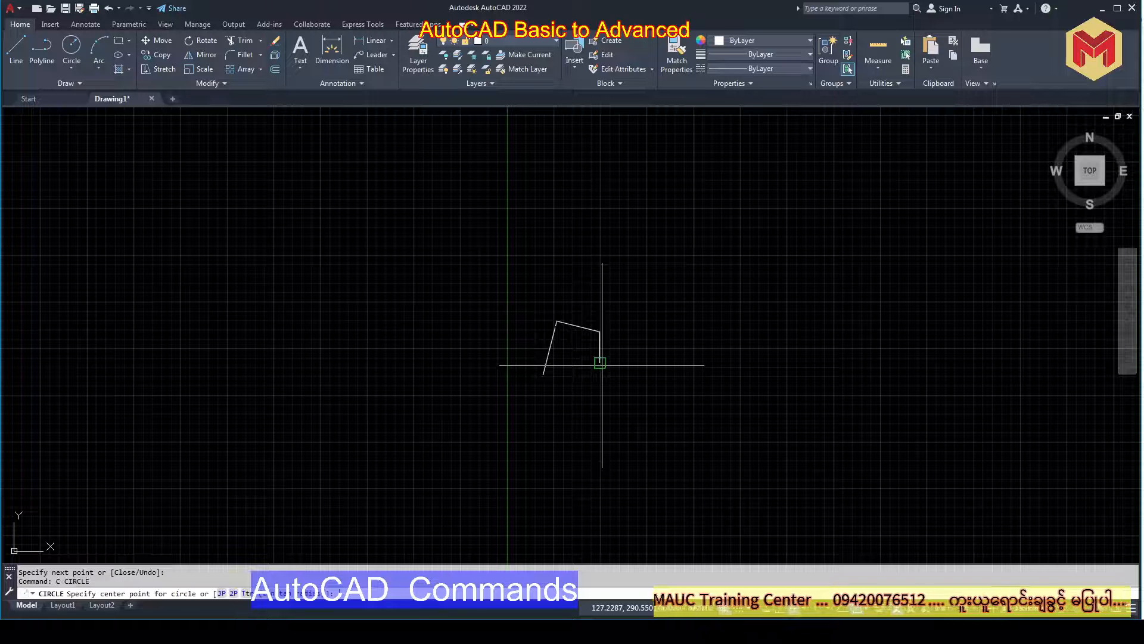
pyautogui.click(673, 354)
pyautogui.click(695, 373)
pyautogui.rightClick(703, 327)
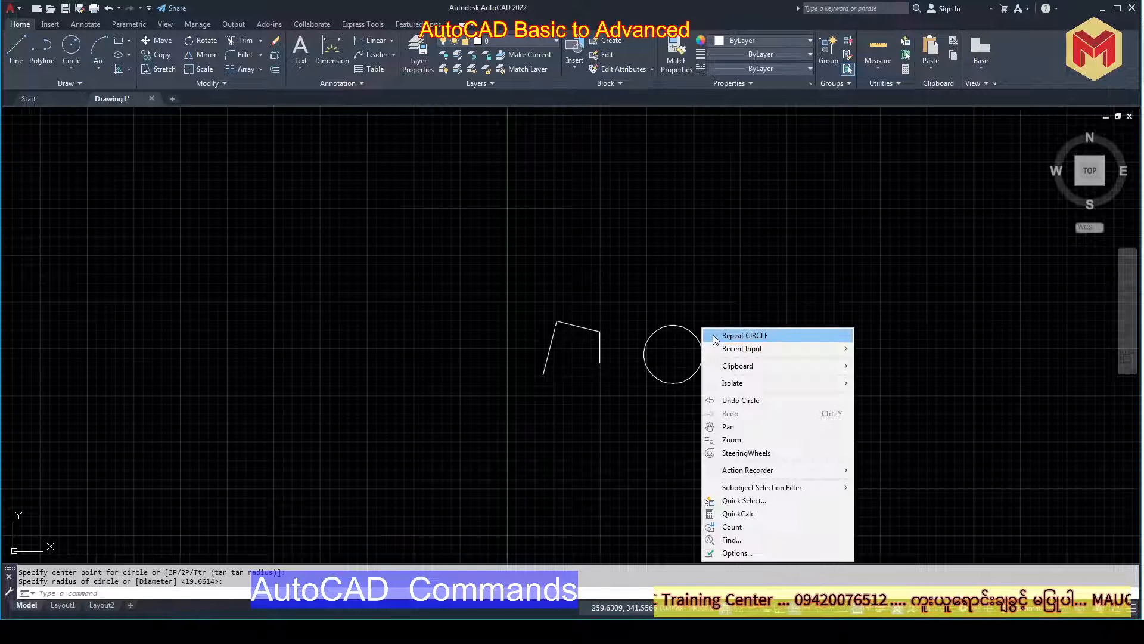
pyautogui.click(713, 336)
pyautogui.click(714, 305)
pyautogui.click(721, 324)
# Draw three more circles: one up and left with a radius of about 29 units, a large one of about 73, and one at far right.
pyautogui.rightClick(747, 226)
pyautogui.click(760, 238)
pyautogui.click(650, 249)
pyautogui.click(658, 269)
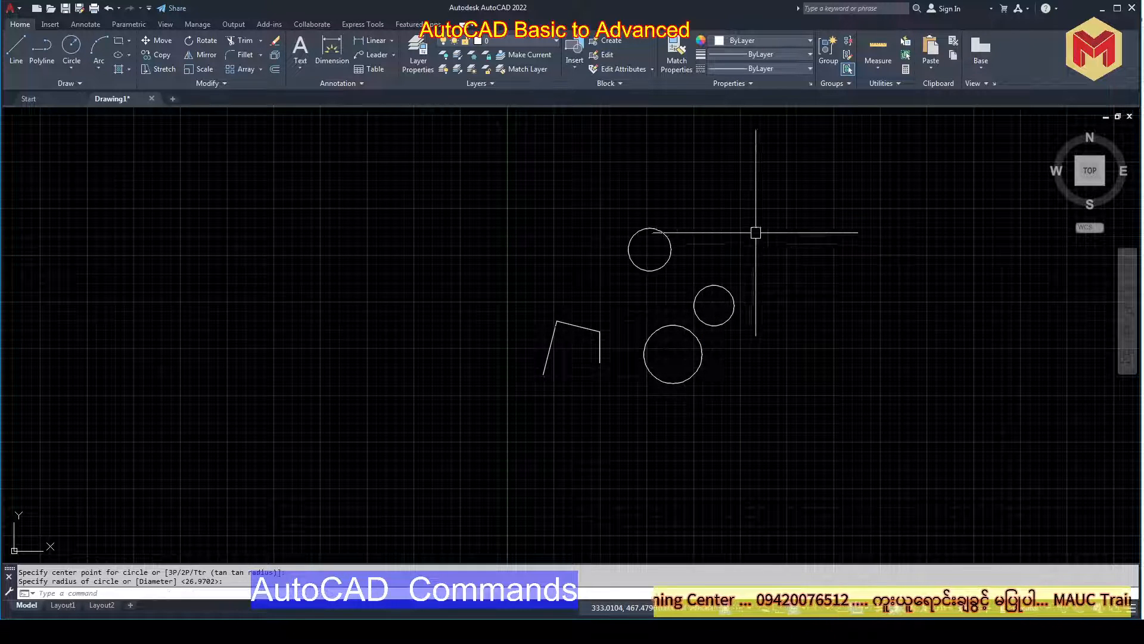
pyautogui.rightClick(756, 233)
pyautogui.click(767, 239)
pyautogui.click(774, 241)
pyautogui.click(812, 280)
pyautogui.rightClick(814, 264)
pyautogui.click(830, 265)
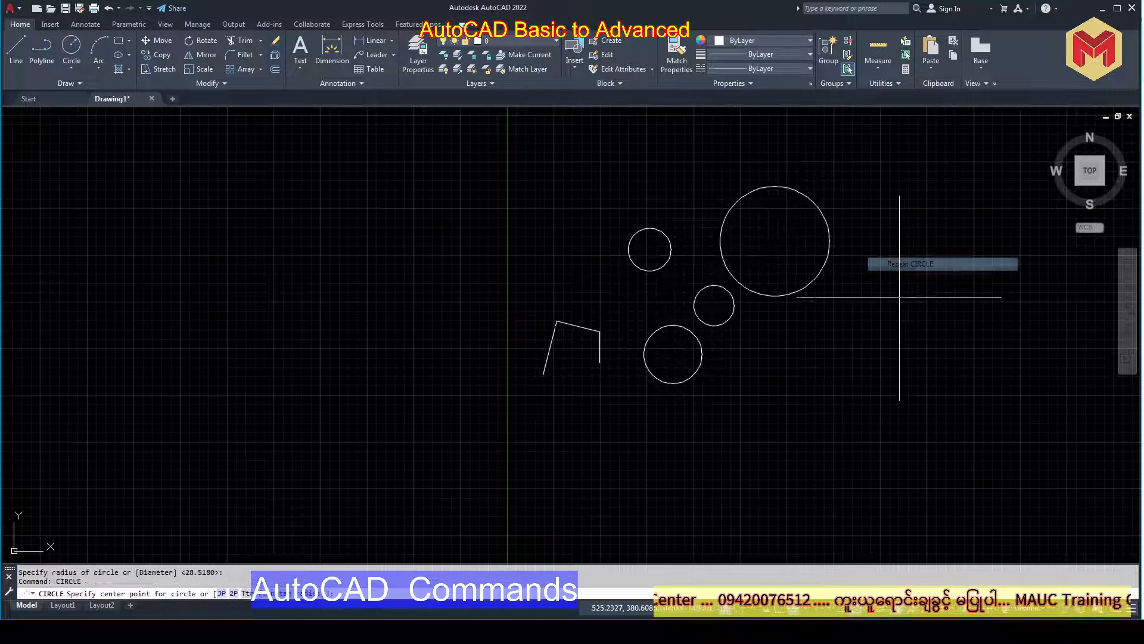
pyautogui.click(897, 306)
# Review the undo and redo entries in the Acrobat commands table and switch back to the AutoCAD drawing.
pyautogui.click(576, 631)
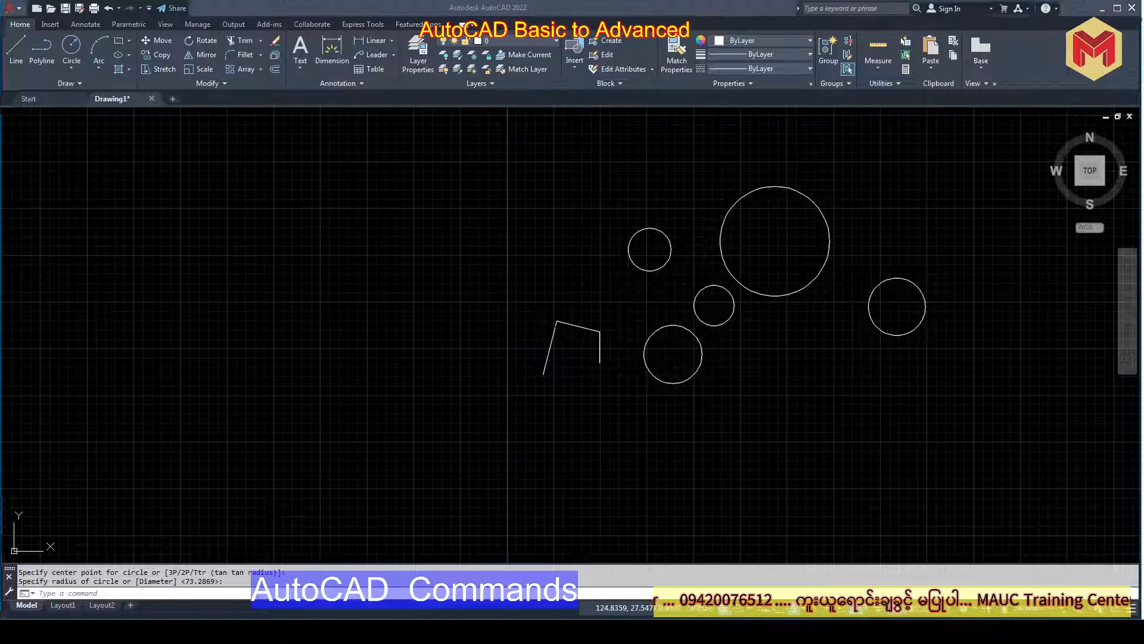
pyautogui.click(605, 556)
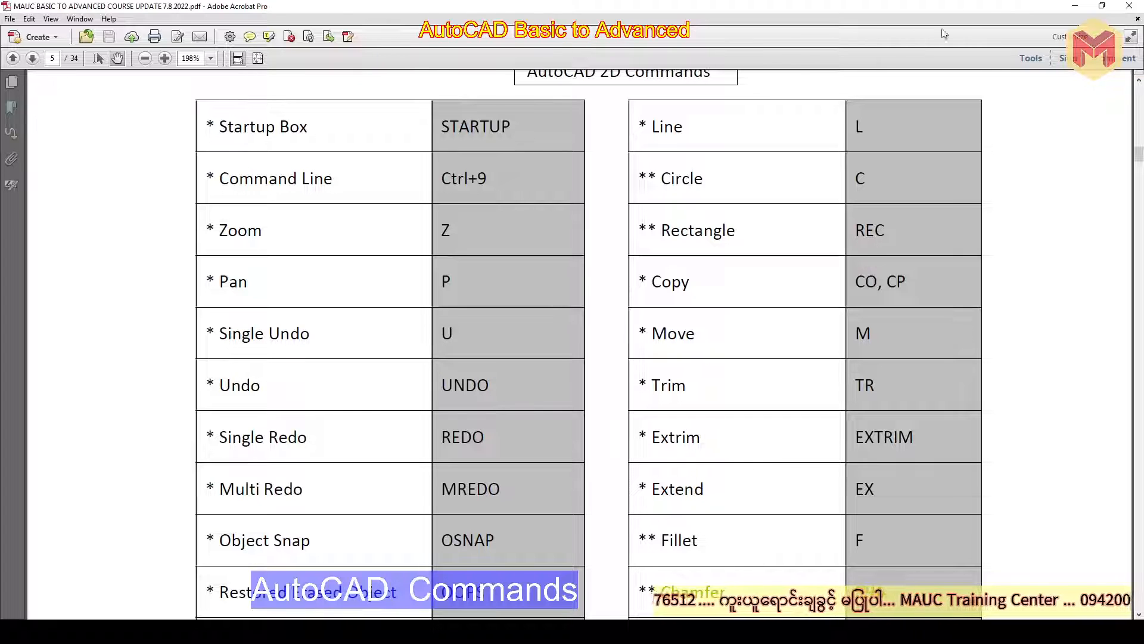
pyautogui.click(1075, 14)
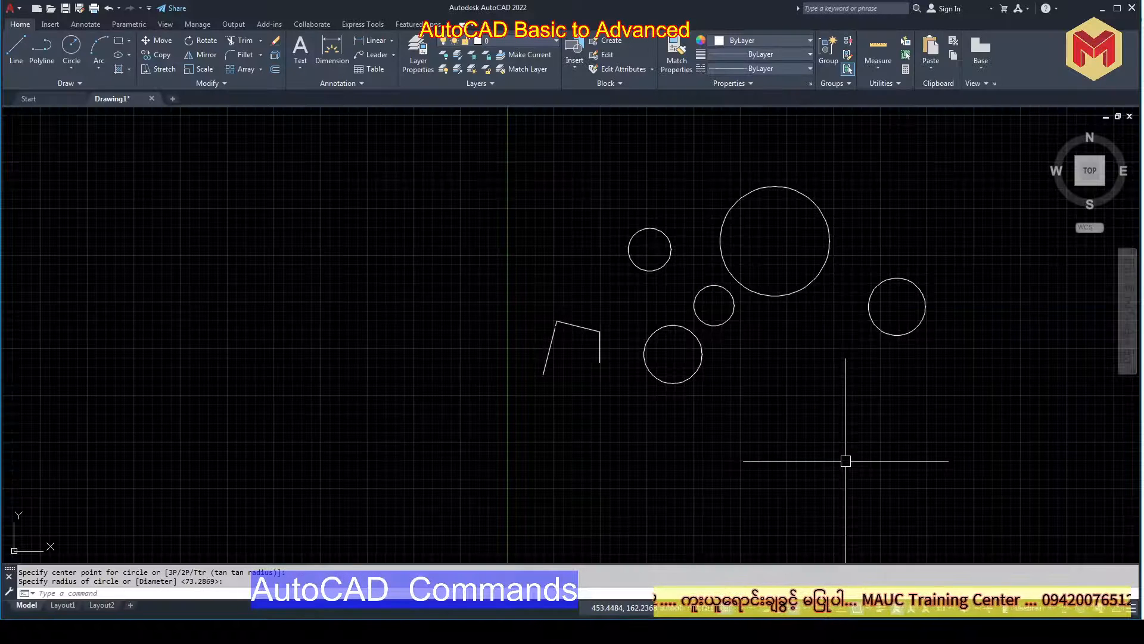
# Undo the four newest circles one at a time with the U command, keeping the line shape and the first circle.
pyautogui.write('u')
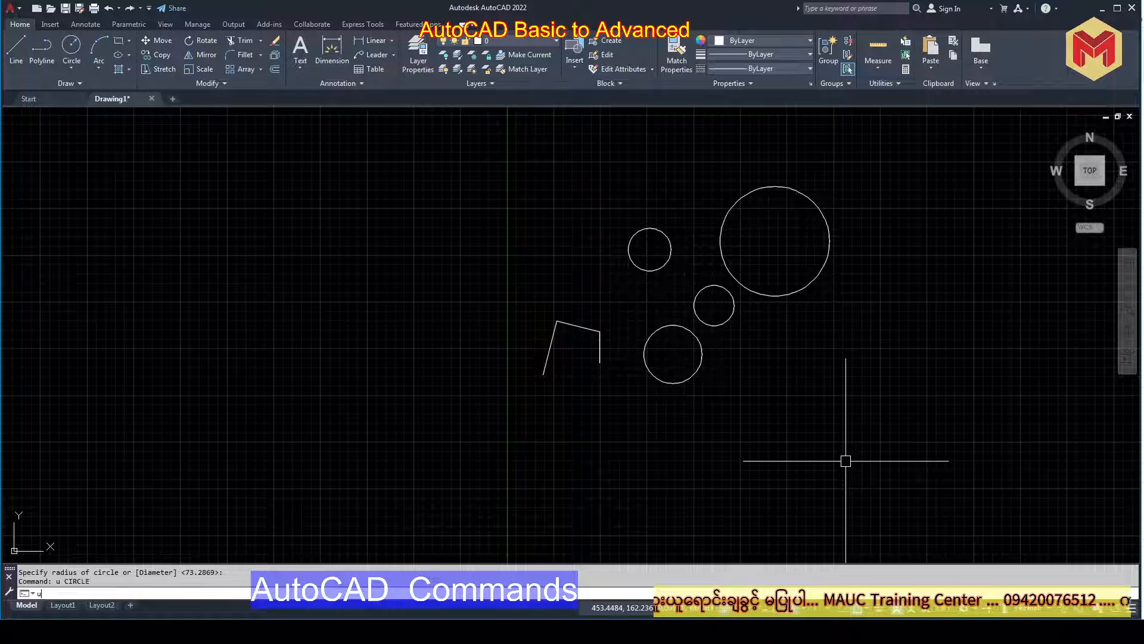
pyautogui.press('Return')
pyautogui.write('u')
pyautogui.press('Return')
pyautogui.write('u')
pyautogui.press('Return')
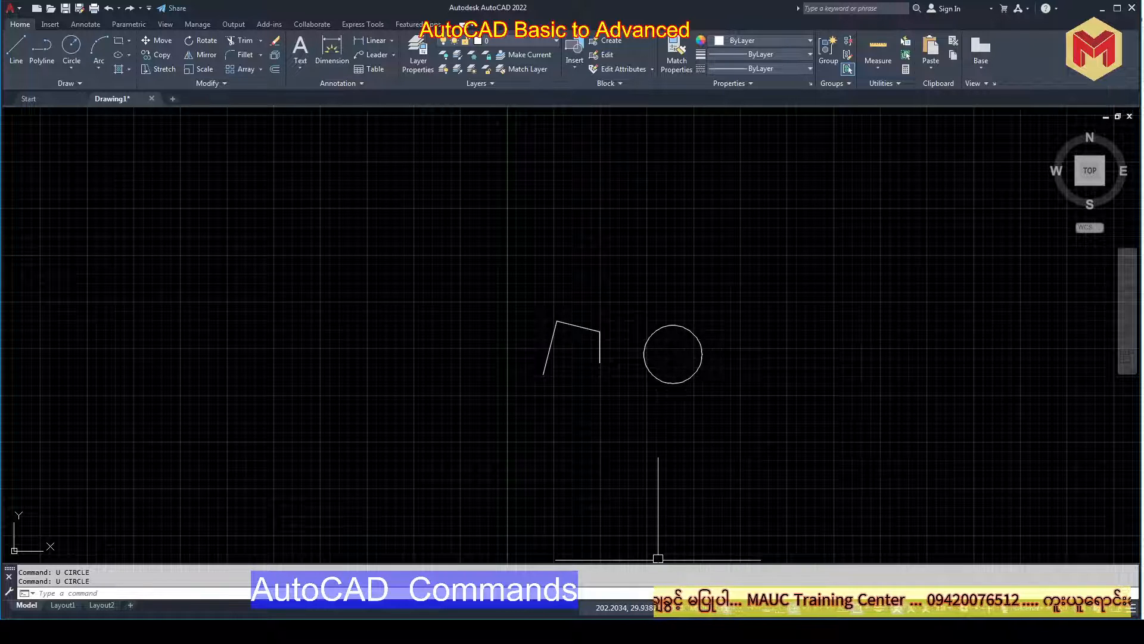
# Restore the last undone circle with the REDO command and try REDO a second time.
pyautogui.click(630, 584)
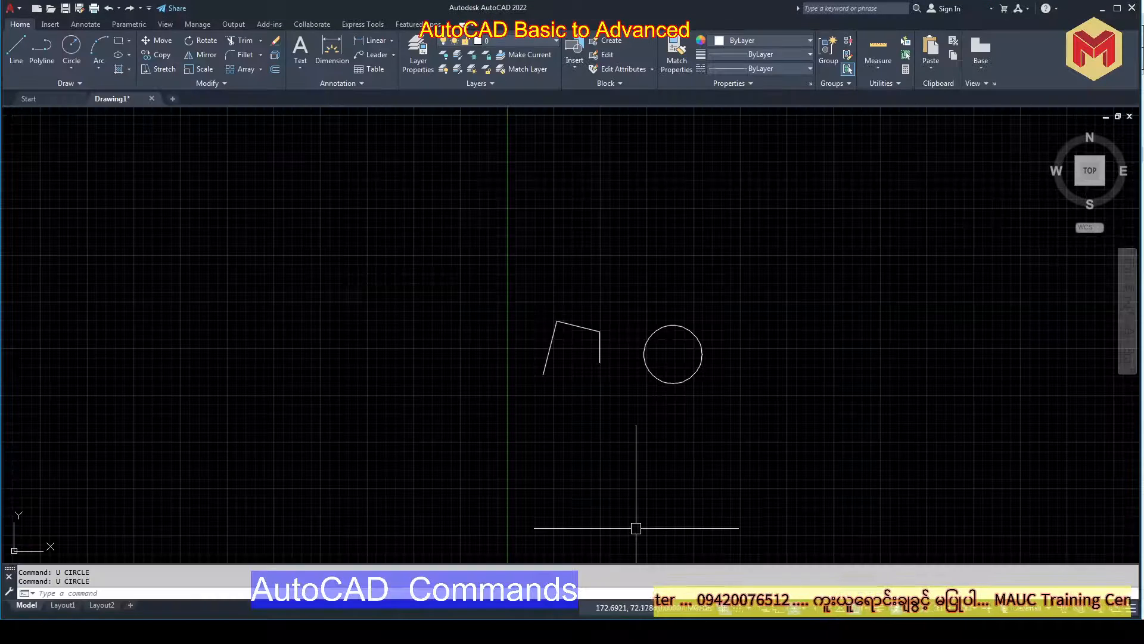
pyautogui.write('REDO')
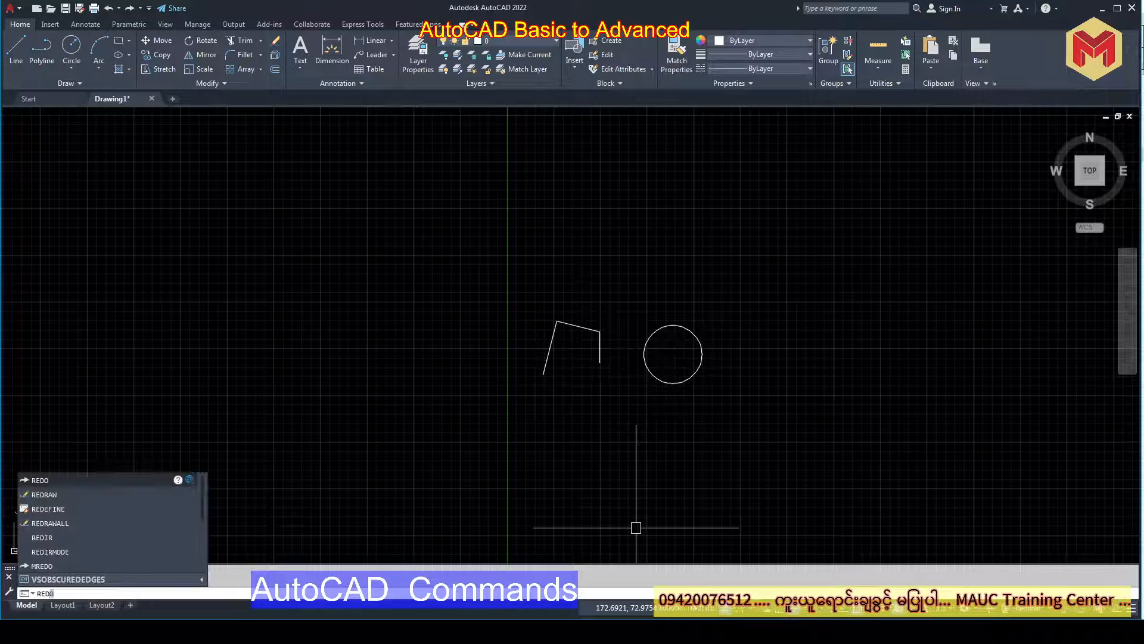
pyautogui.press('Return')
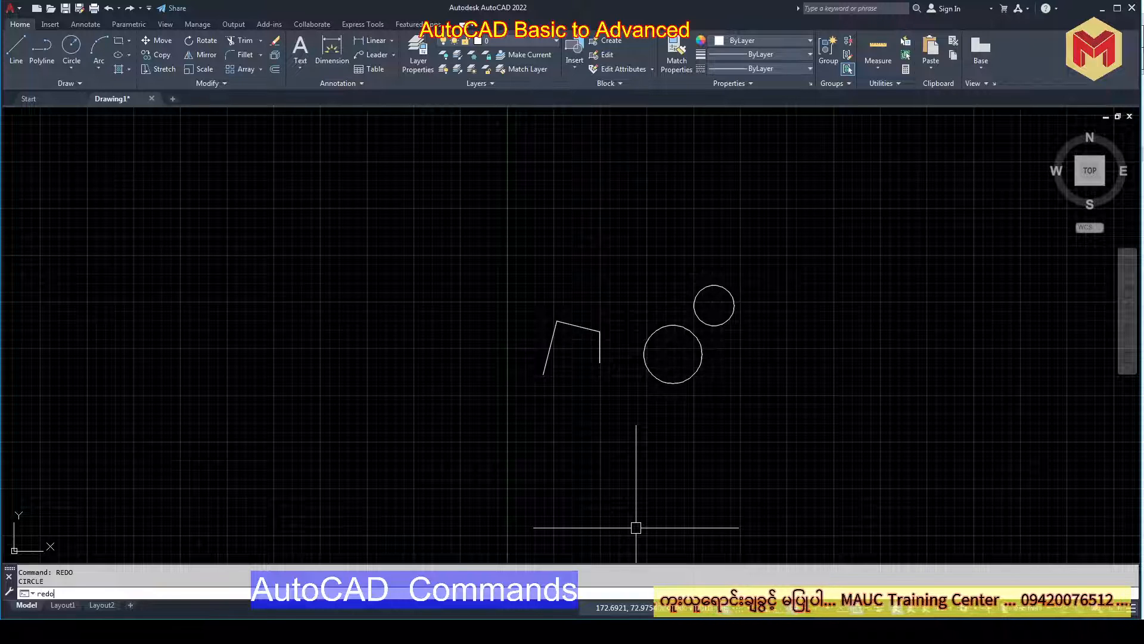
pyautogui.press('Return')
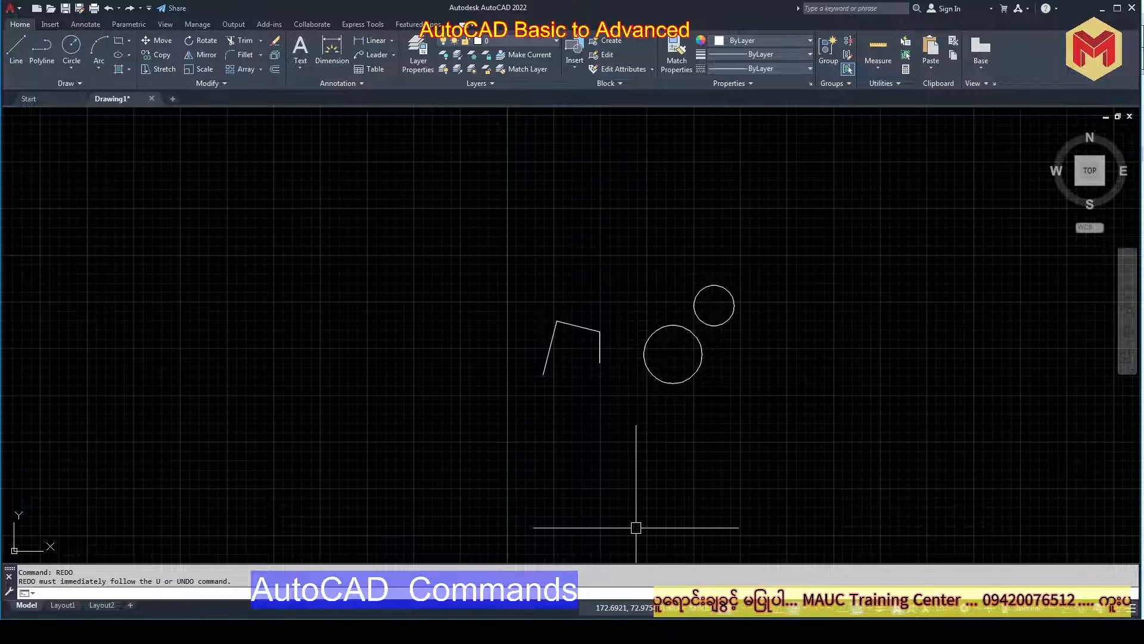
# Erase the line shape and both circles with one crossing selection.
pyautogui.click(756, 284)
pyautogui.click(525, 411)
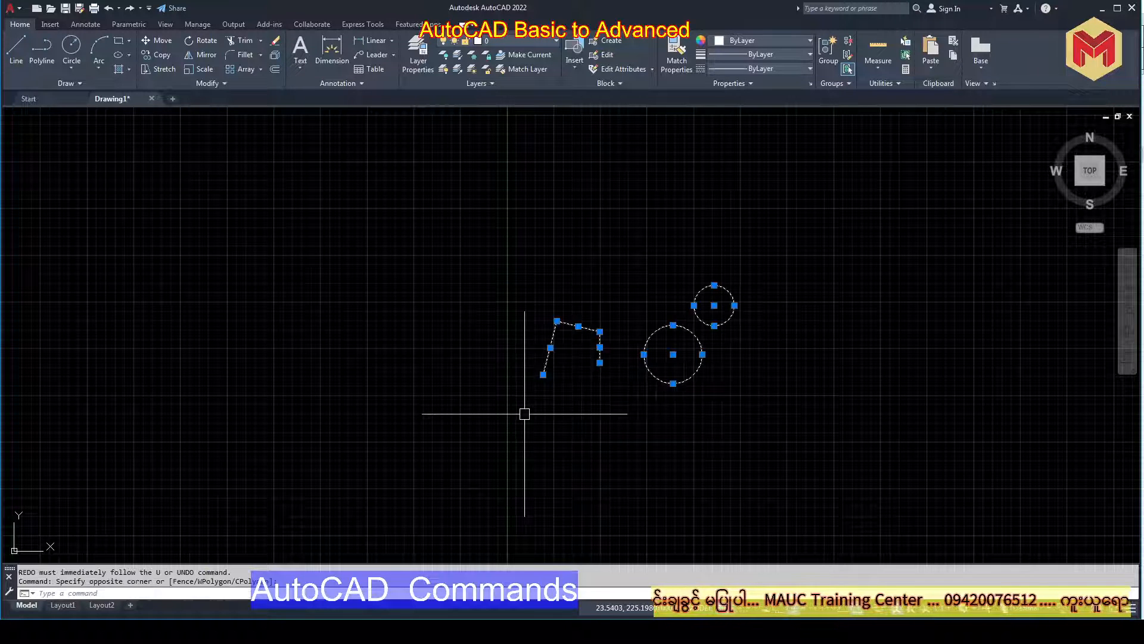
pyautogui.press('Delete')
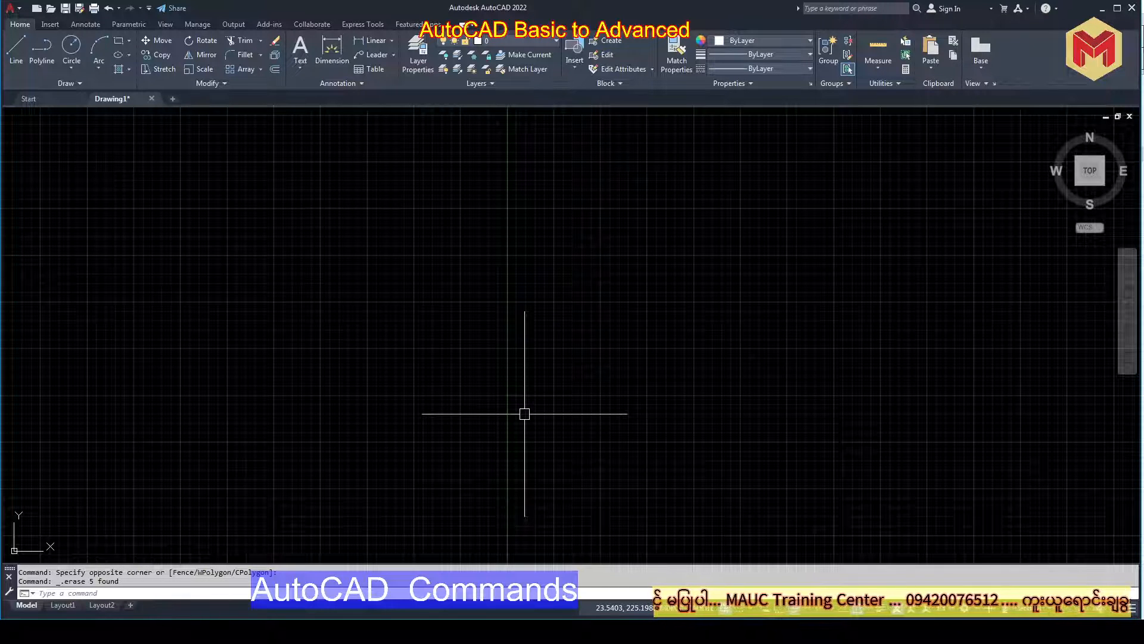
# Draw a circle of about 37 units radius in the upper middle and one of about 43 to its lower right.
pyautogui.click(72, 48)
pyautogui.click(533, 201)
pyautogui.rightClick(610, 220)
pyautogui.click(627, 227)
pyautogui.click(647, 235)
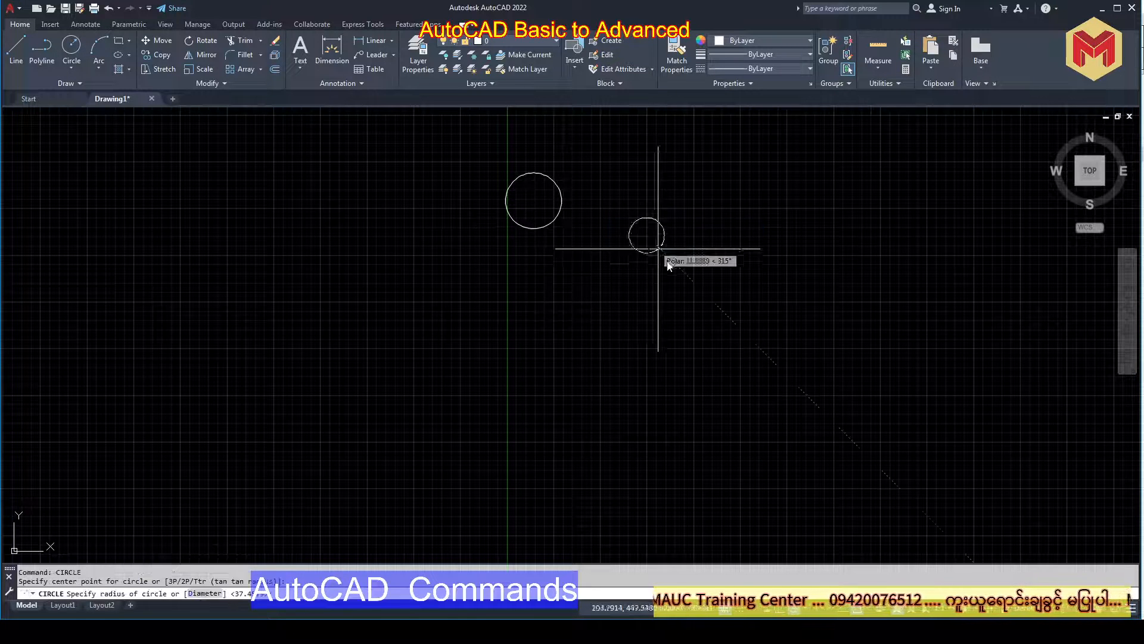
pyautogui.click(676, 251)
# Draw a third circle to the right with a radius of about 34 units and a larger fourth one below the second.
pyautogui.rightClick(748, 246)
pyautogui.click(759, 252)
pyautogui.rightClick(785, 252)
pyautogui.click(796, 261)
pyautogui.click(778, 271)
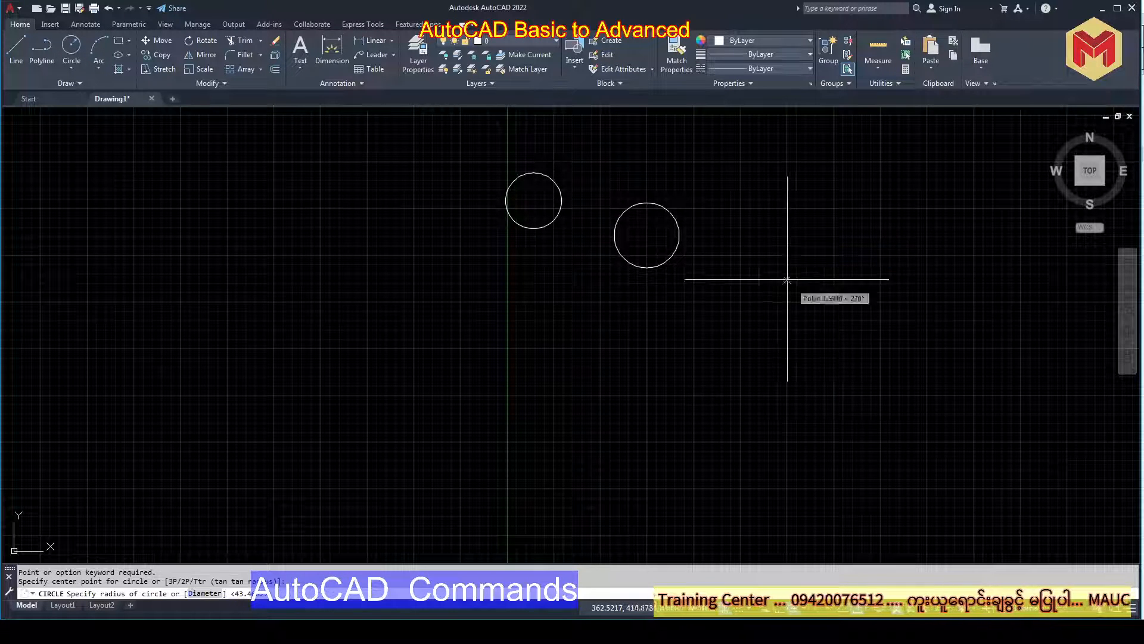
pyautogui.click(795, 289)
pyautogui.rightClick(865, 249)
pyautogui.click(875, 256)
pyautogui.rightClick(699, 342)
pyautogui.click(649, 365)
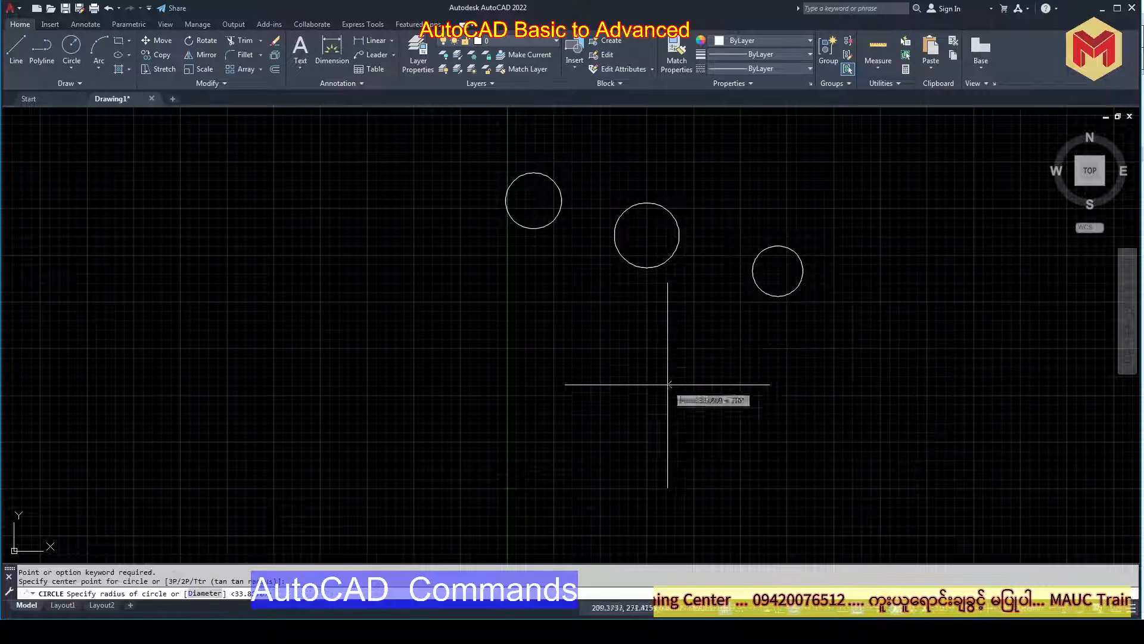
pyautogui.click(672, 389)
# Draw a fifth circle of about 33 units radius below the third, and a sixth of about 29 to its upper right.
pyautogui.rightClick(766, 372)
pyautogui.click(776, 382)
pyautogui.rightClick(768, 373)
pyautogui.click(790, 380)
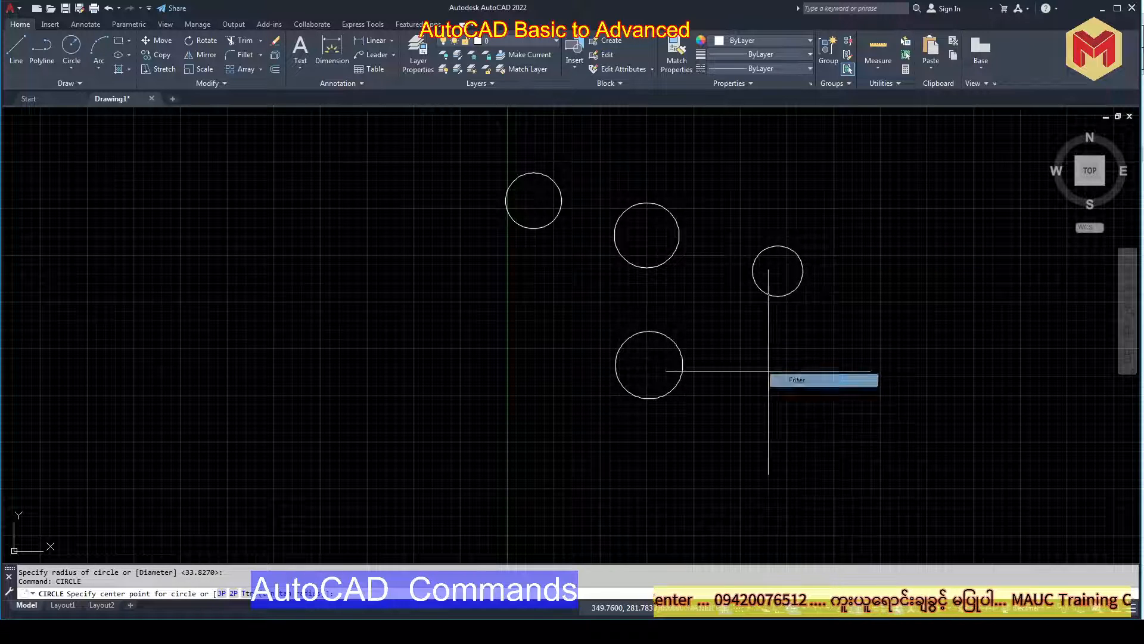
pyautogui.click(795, 377)
pyautogui.click(803, 400)
pyautogui.press('Return')
pyautogui.click(863, 349)
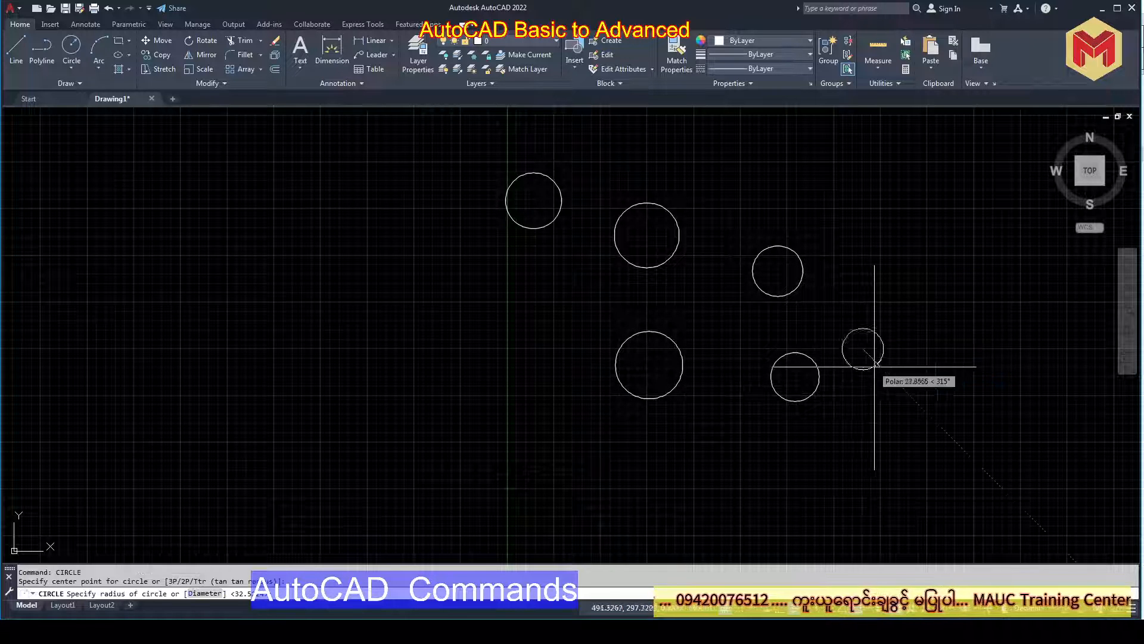
# Undo all six circles one at a time with the U command.
pyautogui.hotkey('ctrl', 'z')
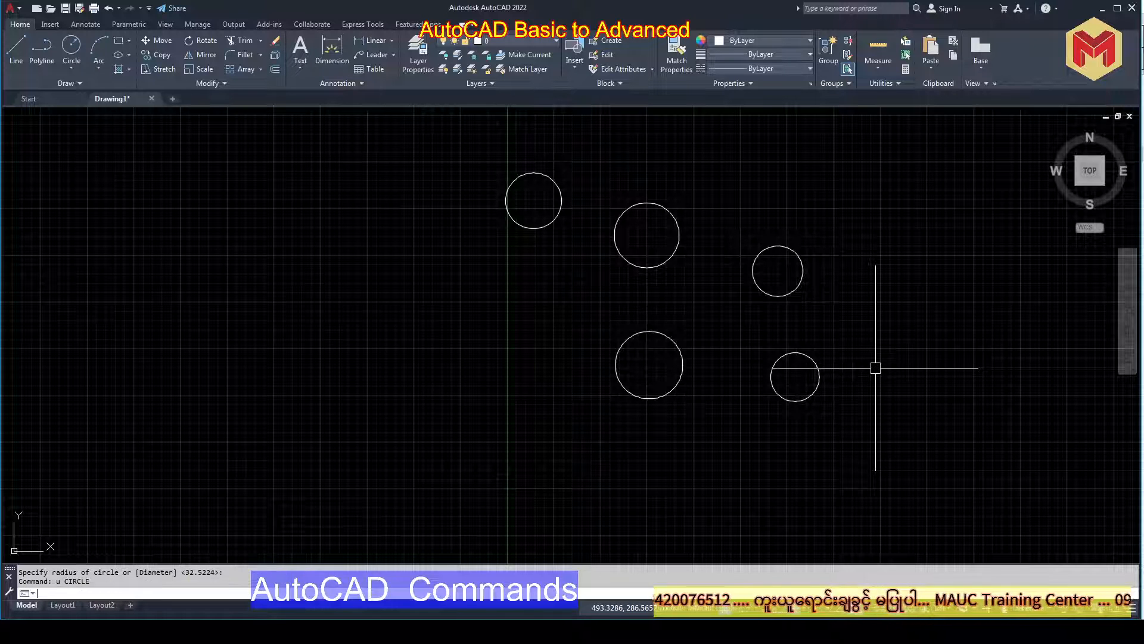
pyautogui.press('Return')
pyautogui.press('Return')
pyautogui.press('Return')
pyautogui.press('Return')
pyautogui.press('Return')
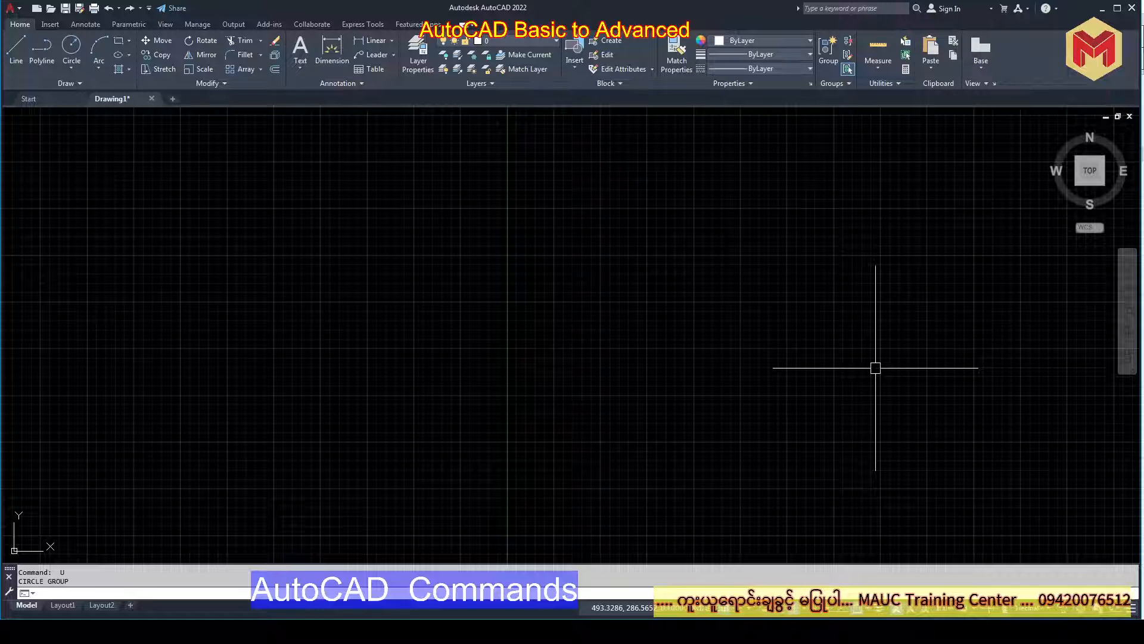
# Check the Multi Redo entry in the Acrobat commands table and switch back to the AutoCAD drawing.
pyautogui.click(567, 632)
pyautogui.click(629, 591)
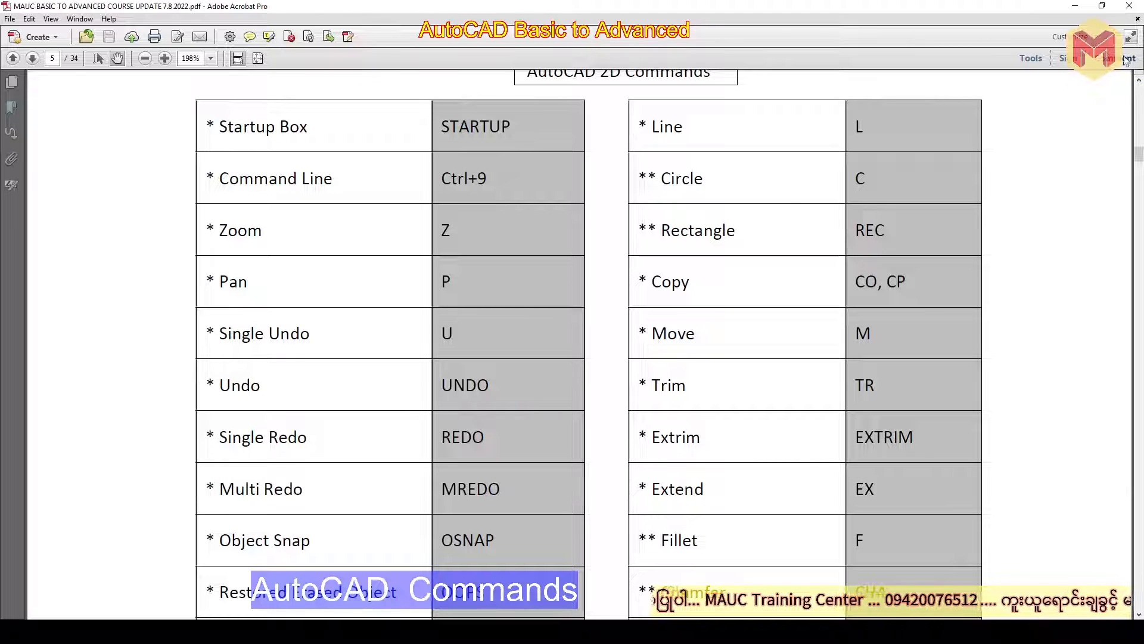
pyautogui.click(1076, 7)
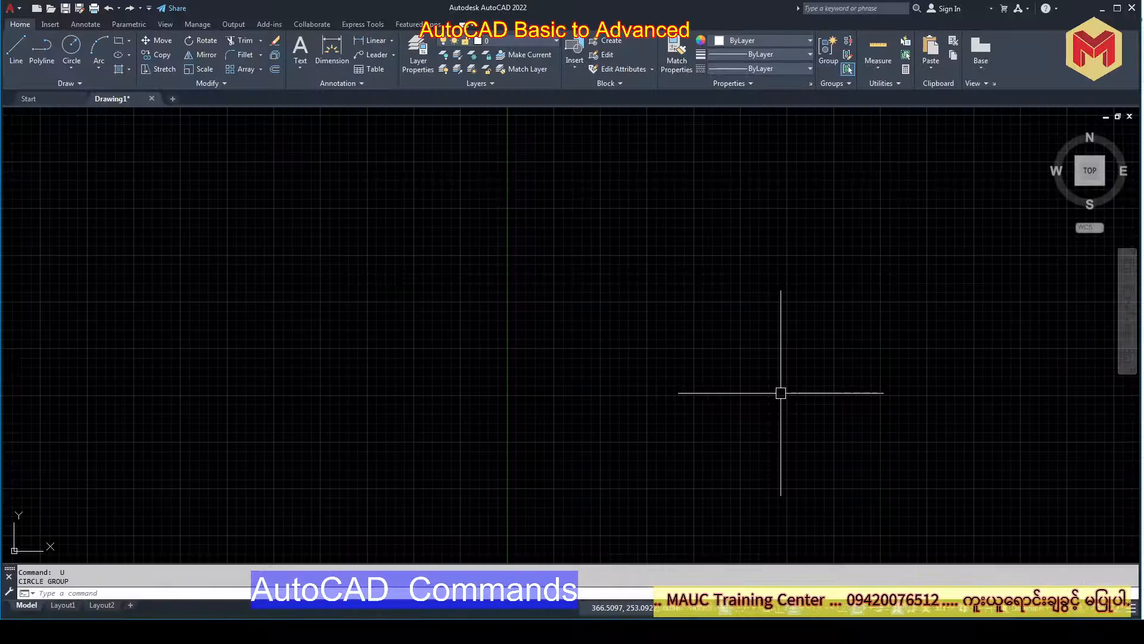
# Redo all the undone circles at once using MREDO with the All option.
pyautogui.write('MREDO')
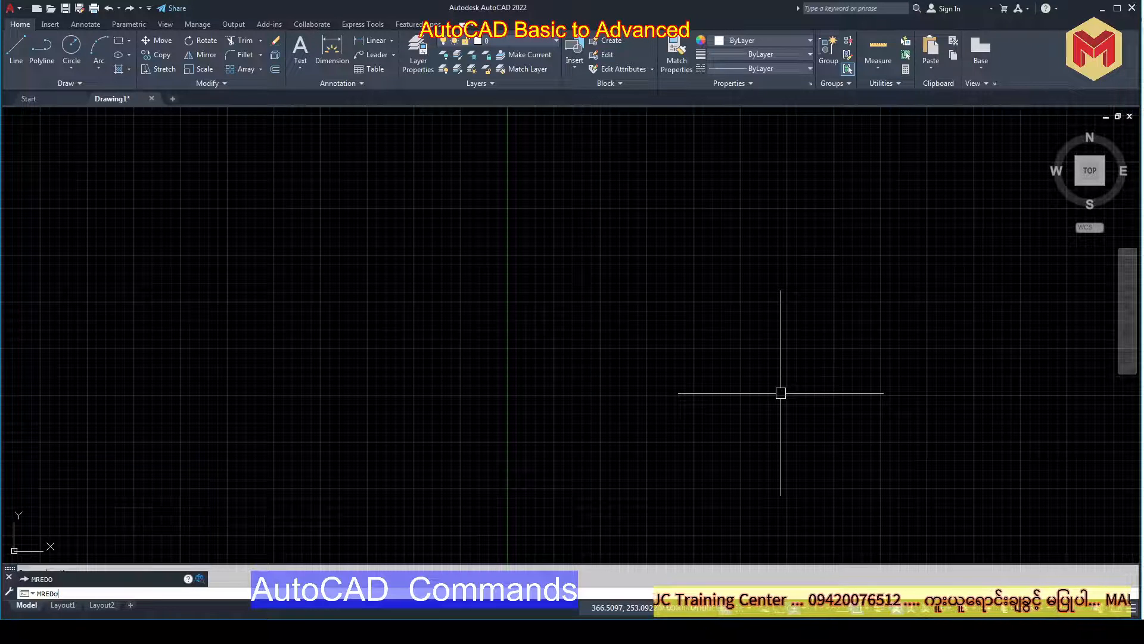
pyautogui.press('Return')
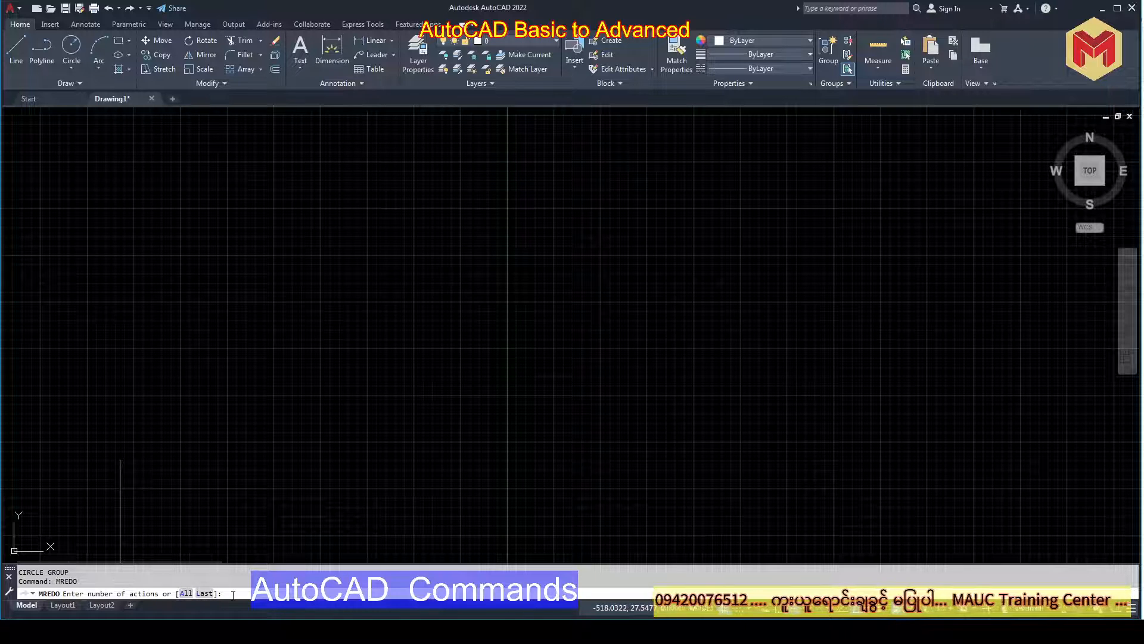
pyautogui.press('Return')
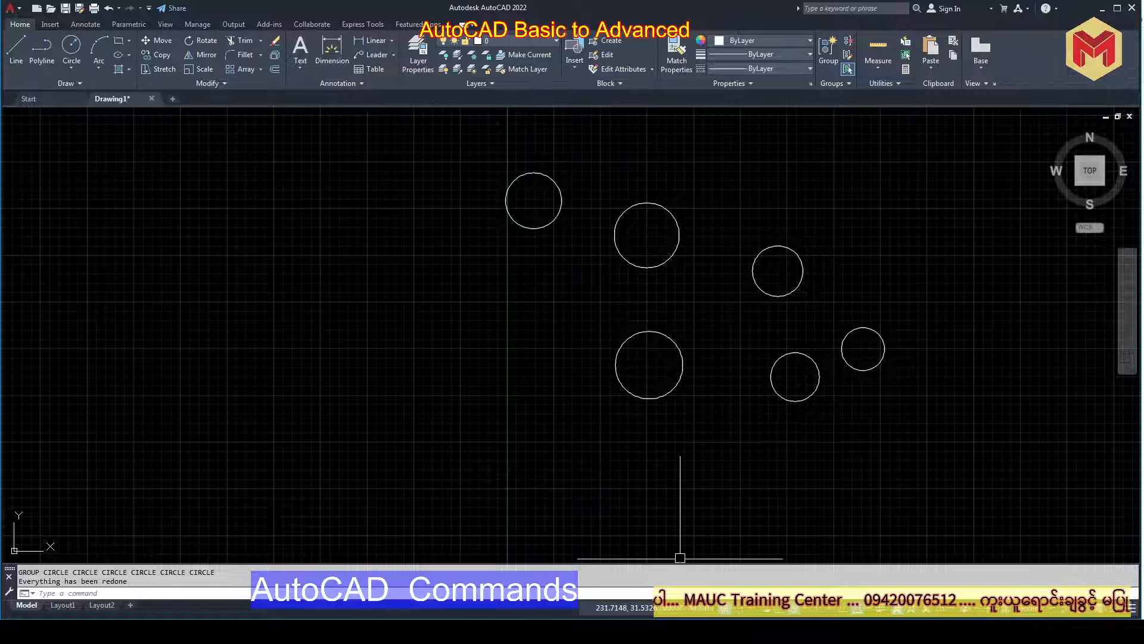
# Recheck the commands table in Acrobat and erase every circle except the first, upper-left one in the AutoCAD drawing.
pyautogui.click(610, 589)
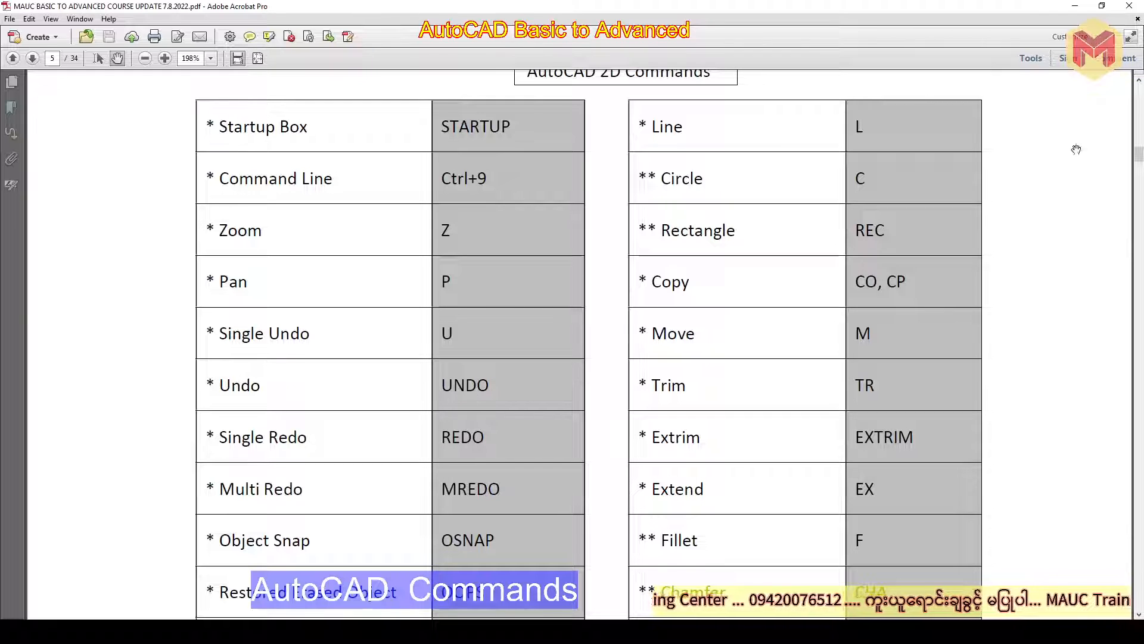
pyautogui.click(1074, 7)
pyautogui.click(938, 205)
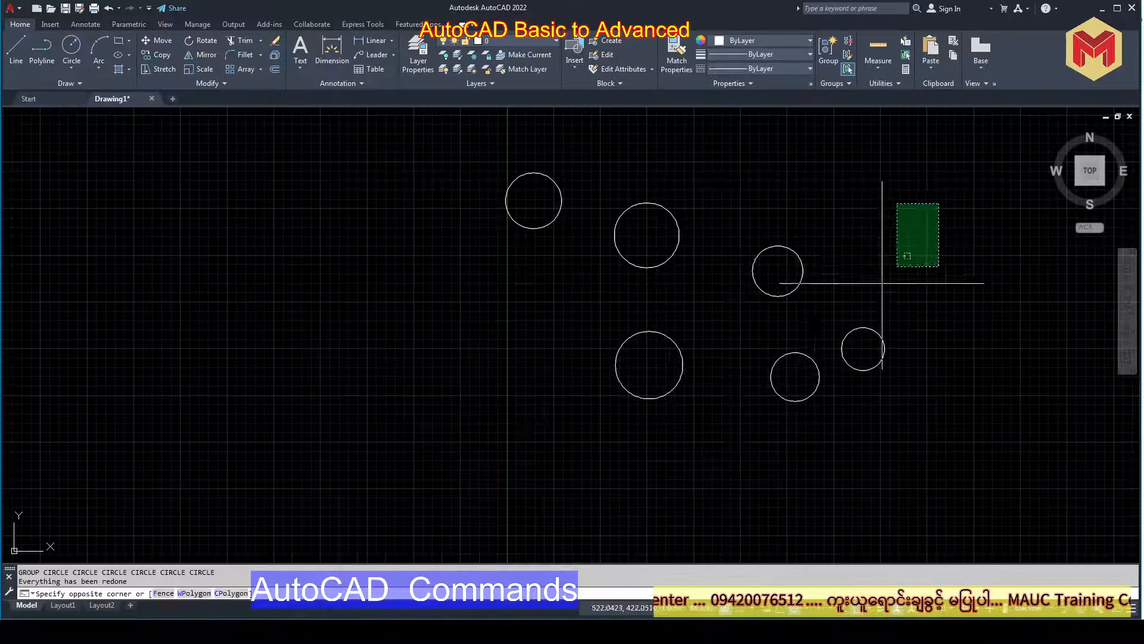
pyautogui.click(577, 451)
pyautogui.press('Delete')
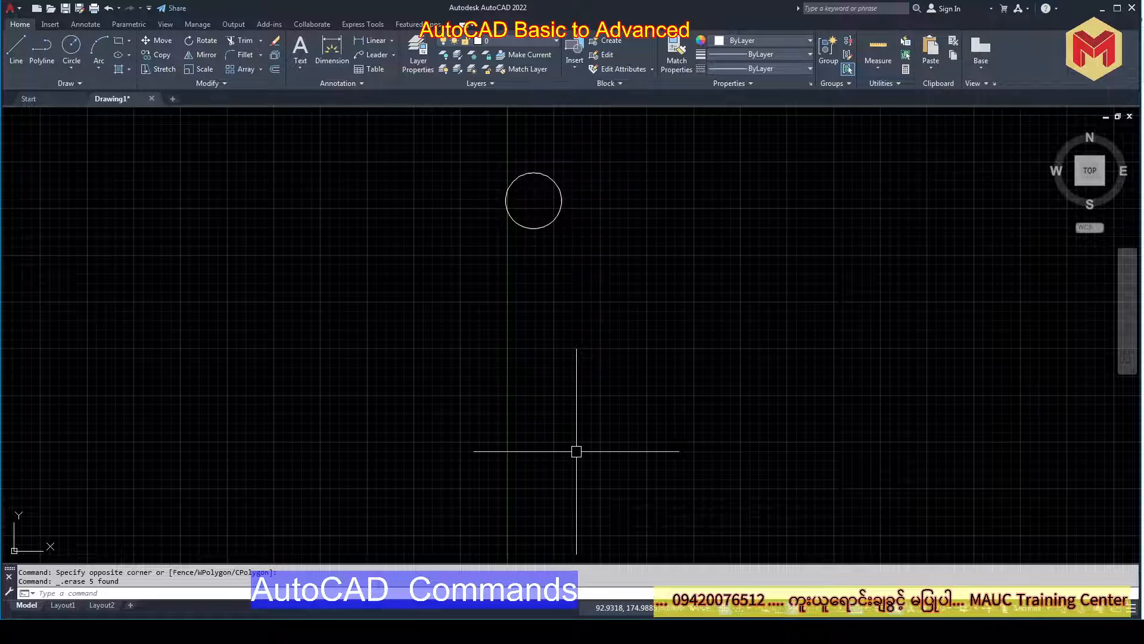
pyautogui.click(554, 229)
pyautogui.click(513, 188)
pyautogui.write('c')
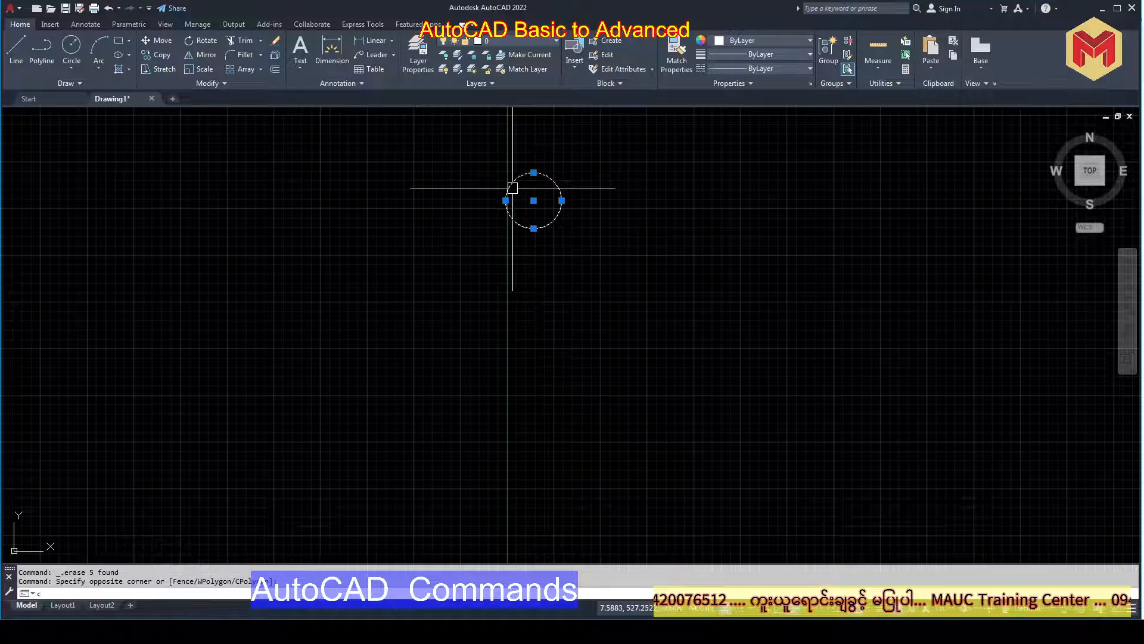
pyautogui.press('Return')
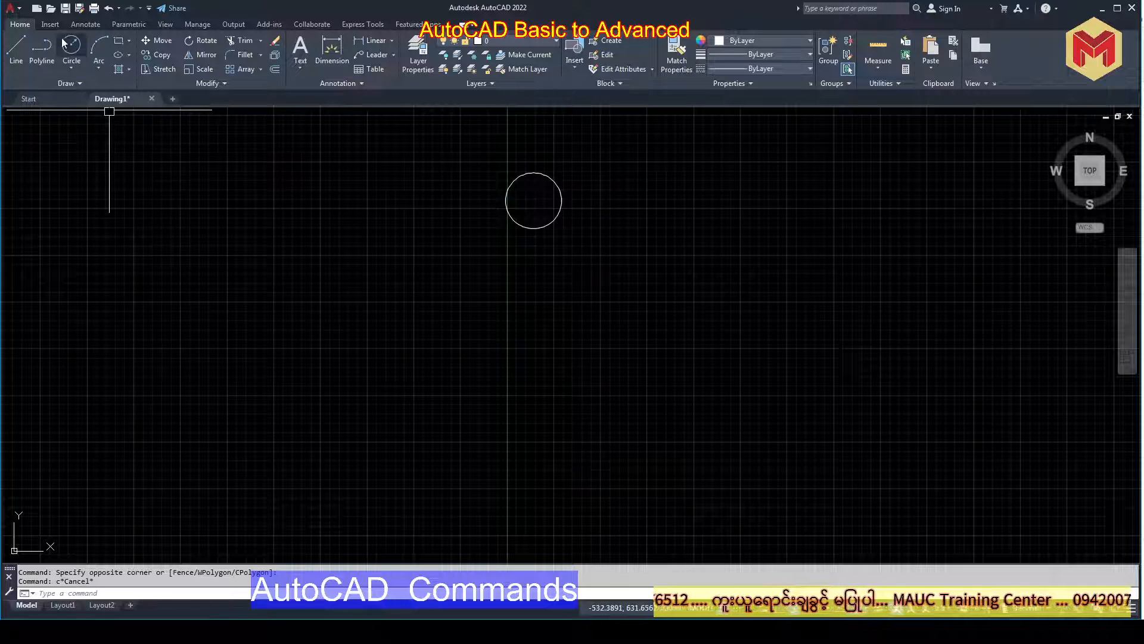
# Draw a circle below and right of the remaining one, and another to its right with a radius of about 34 units.
pyautogui.click(579, 286)
pyautogui.click(601, 307)
pyautogui.rightClick(682, 262)
pyautogui.click(690, 267)
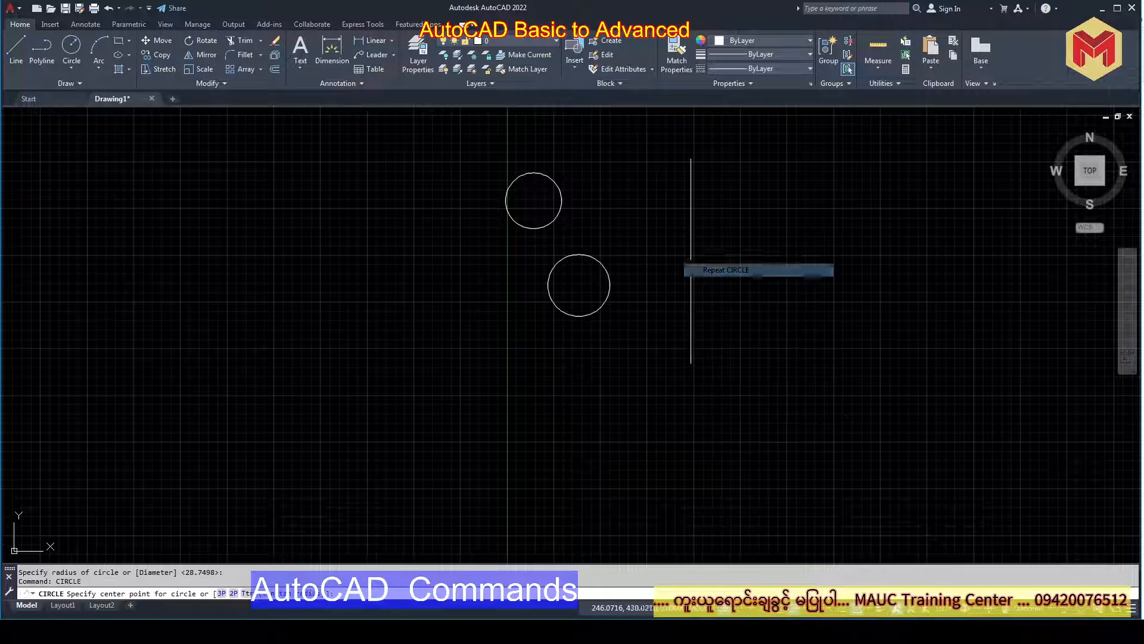
pyautogui.click(691, 261)
pyautogui.click(697, 286)
# Draw a circle at the upper far right of the group, accepting the previous radius of about 34 units.
pyautogui.rightClick(801, 196)
pyautogui.click(807, 203)
pyautogui.click(809, 201)
pyautogui.rightClick(799, 202)
pyautogui.click(811, 210)
pyautogui.click(804, 207)
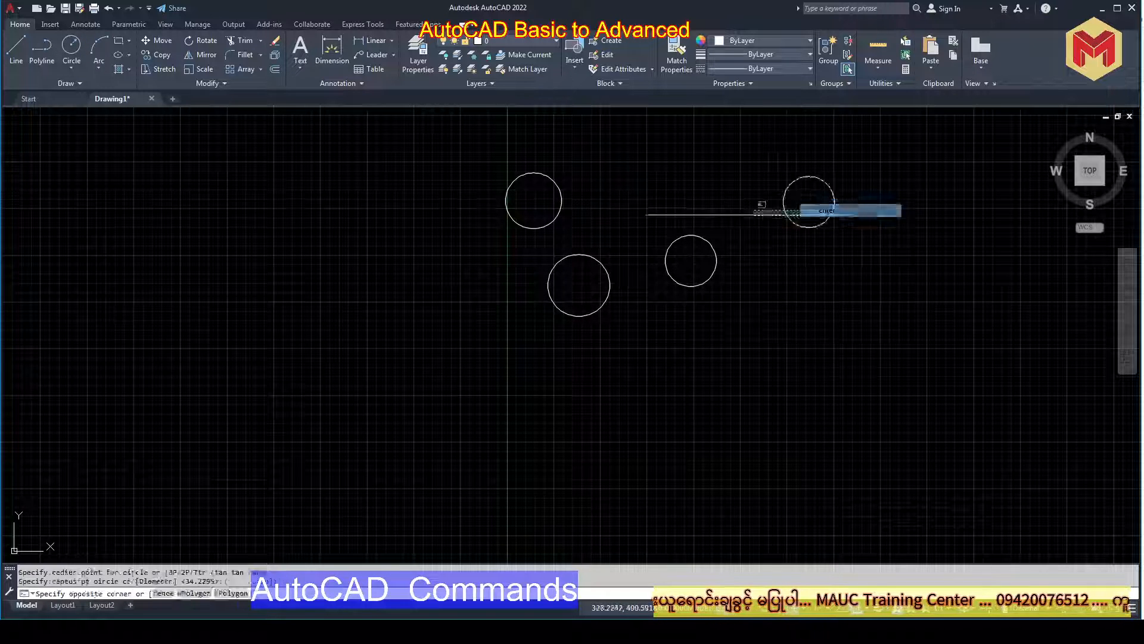
pyautogui.click(749, 215)
# Draw a larger circle between the first circle and the far-right one, and clear the selection.
pyautogui.rightClick(627, 186)
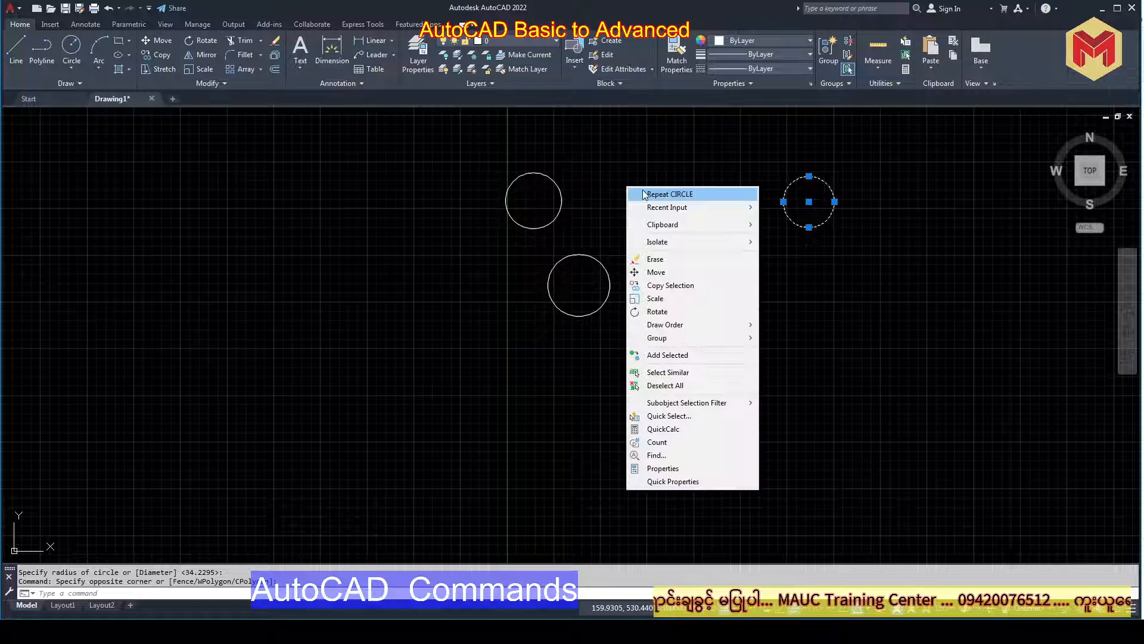
pyautogui.click(655, 192)
pyautogui.click(640, 181)
pyautogui.click(654, 225)
pyautogui.press('Escape')
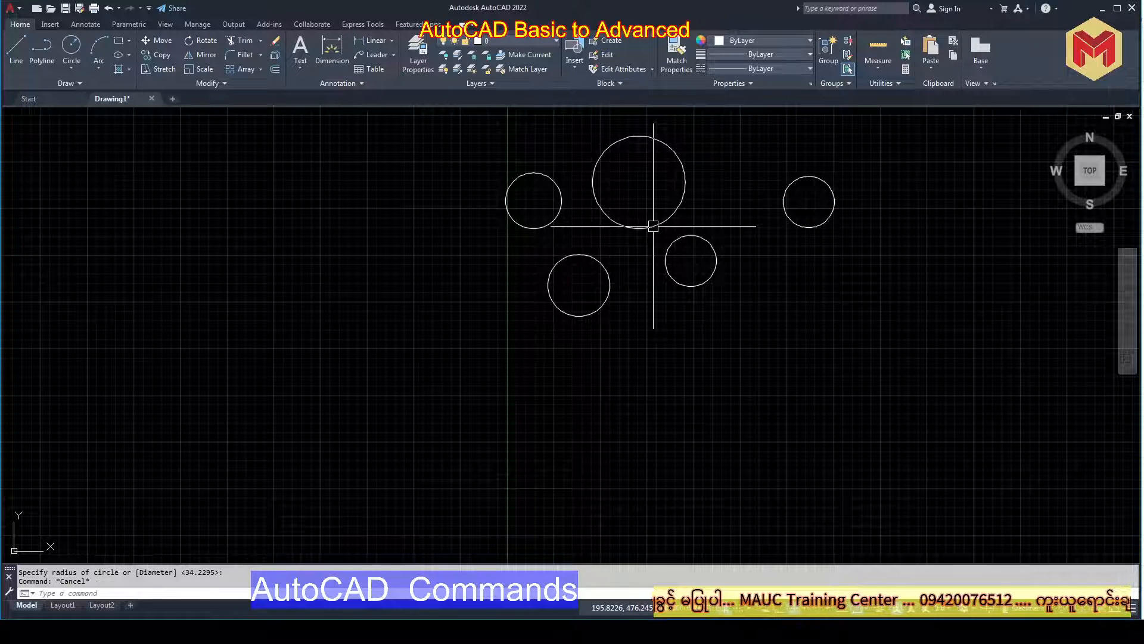
pyautogui.click(742, 441)
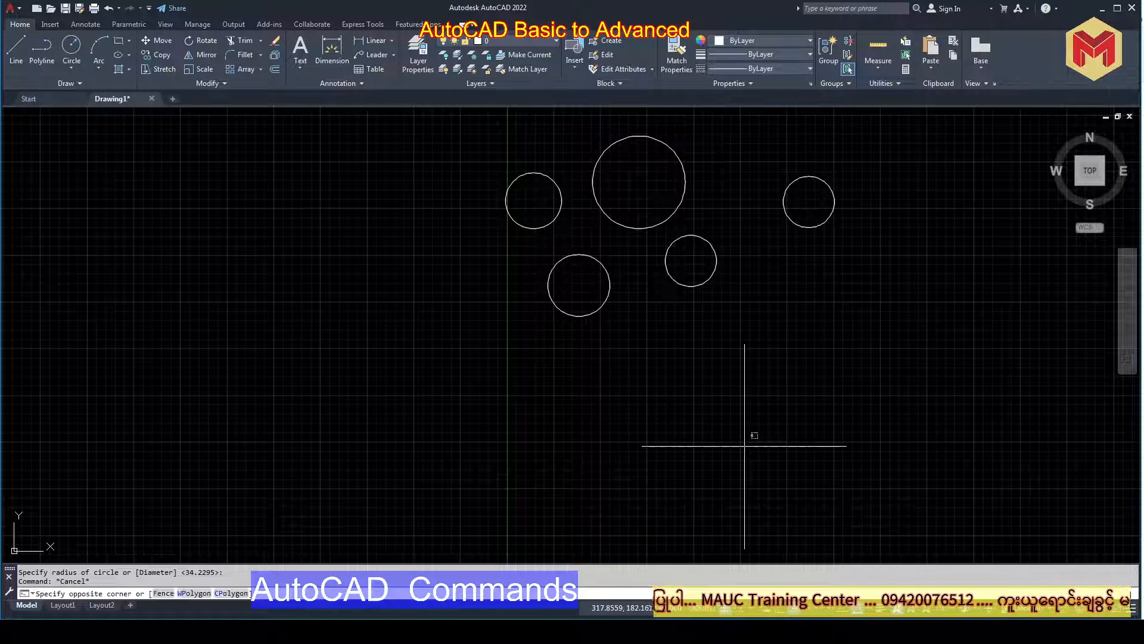
pyautogui.click(861, 433)
pyautogui.click(636, 375)
pyautogui.click(690, 392)
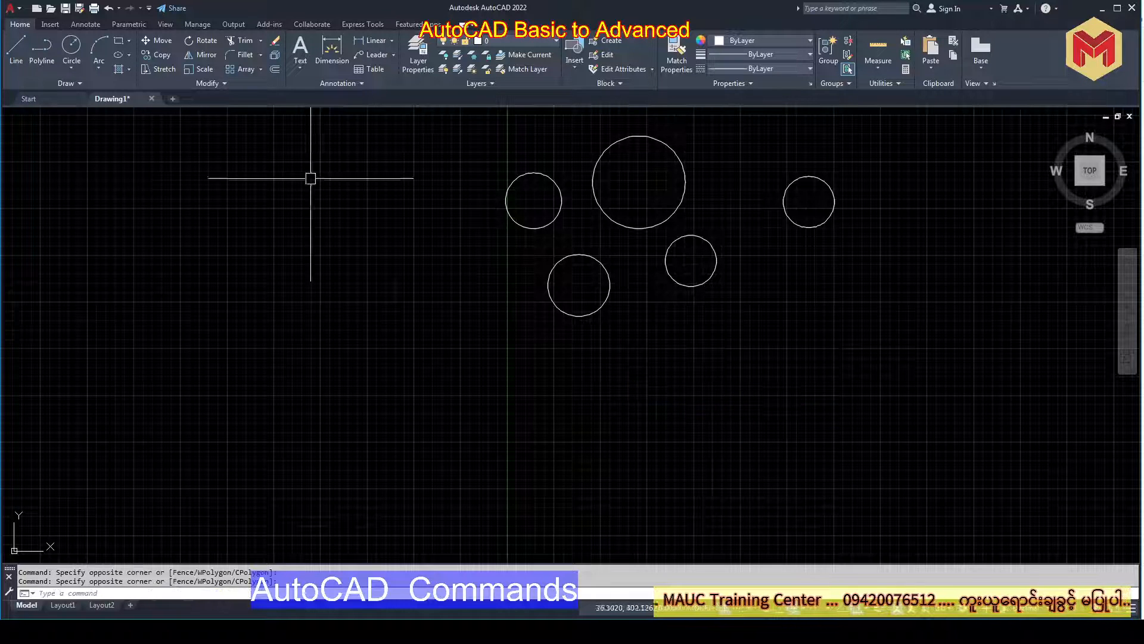
# Draw a horizontal line below the circles with a shorter segment rising diagonally from its right end.
pyautogui.click(16, 48)
pyautogui.click(591, 387)
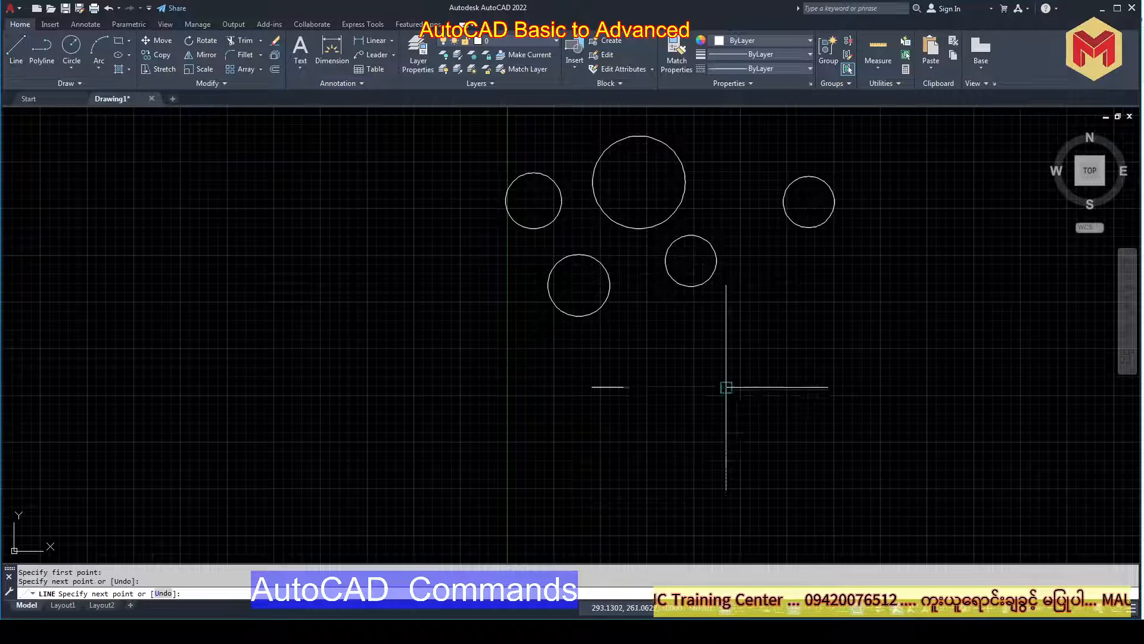
pyautogui.click(726, 387)
pyautogui.click(763, 351)
pyautogui.press('Return')
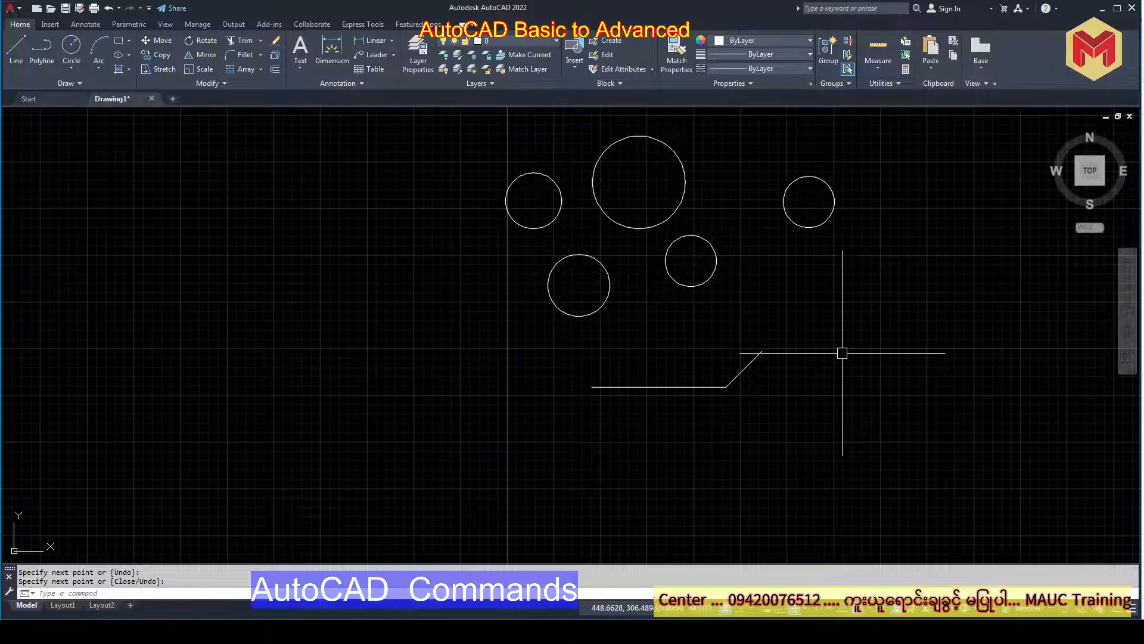
# Undo the last 3 operations at once with the UNDO command.
pyautogui.write('un')
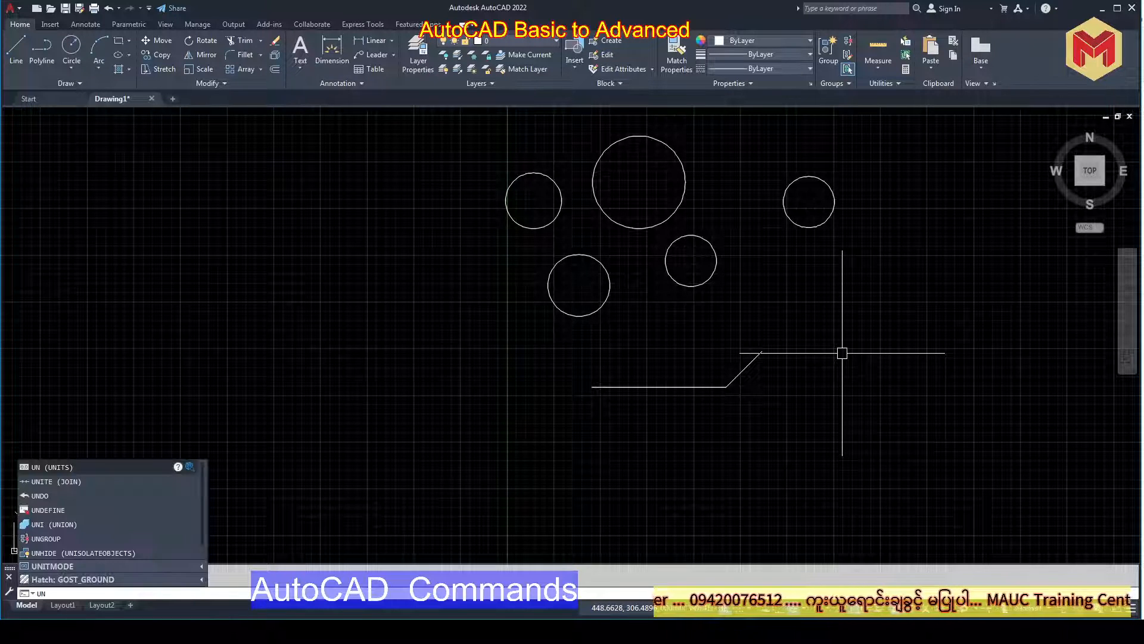
pyautogui.write('o')
pyautogui.press('BackSpace')
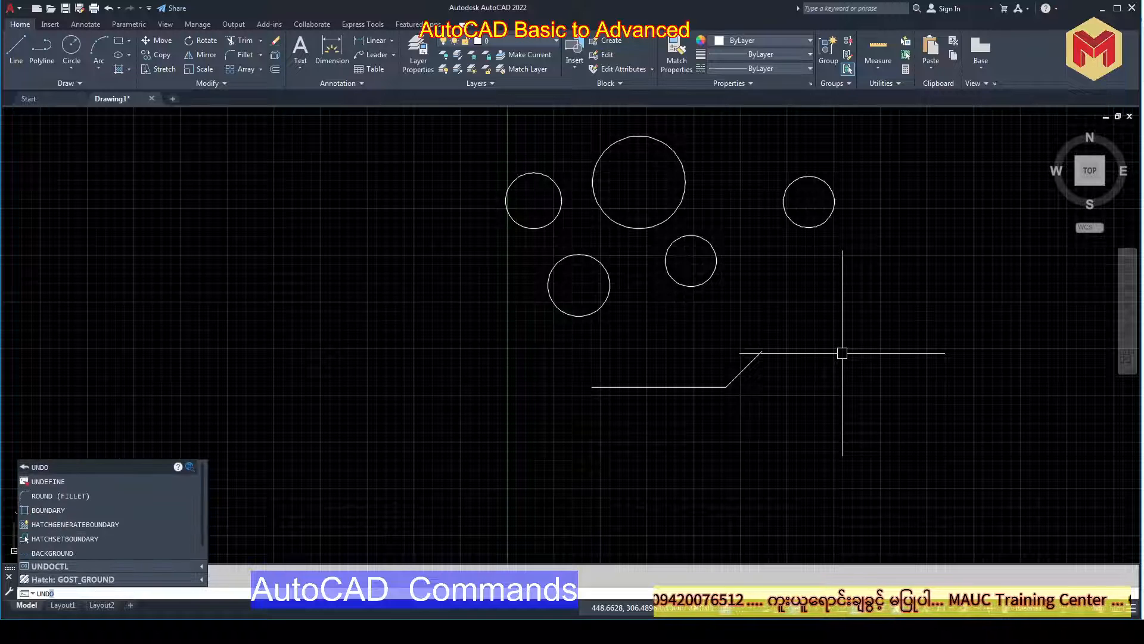
pyautogui.write('do')
pyautogui.press('Return')
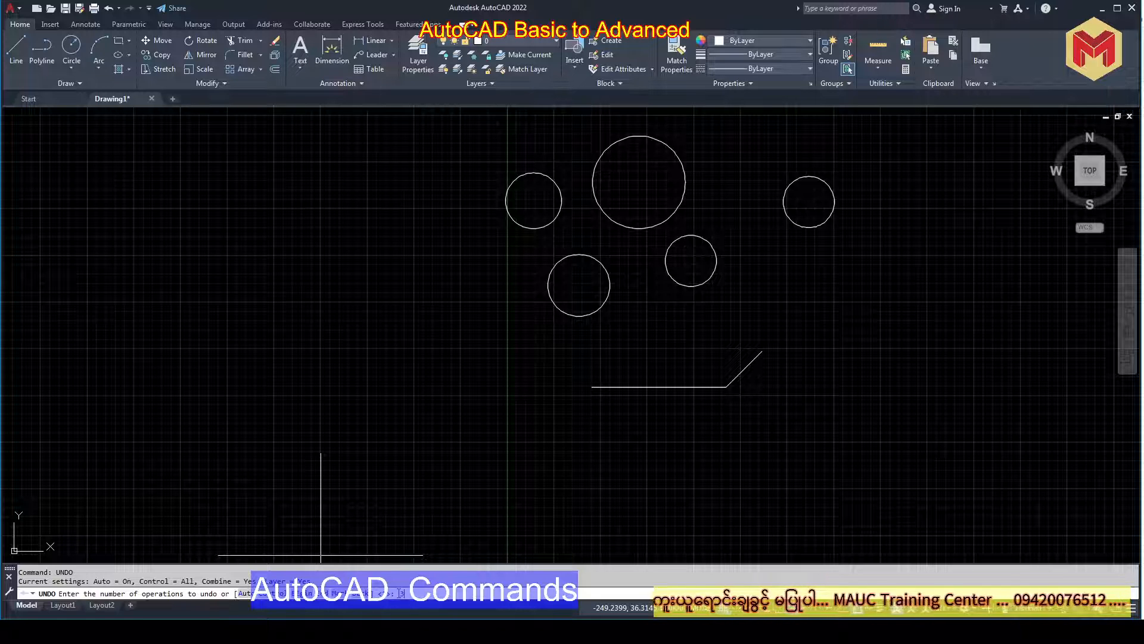
pyautogui.write('3')
pyautogui.press('Return')
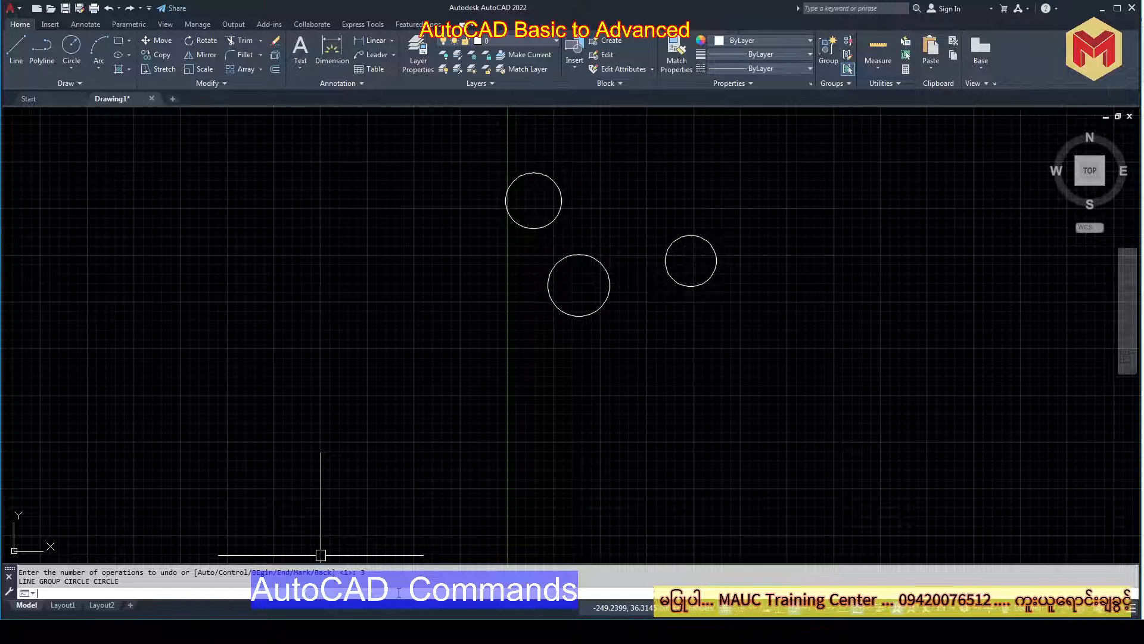
# Switch to the course PDF, review the undo and redo entries in the 2D command list, and return to AutoCAD.
pyautogui.click(569, 630)
pyautogui.click(625, 578)
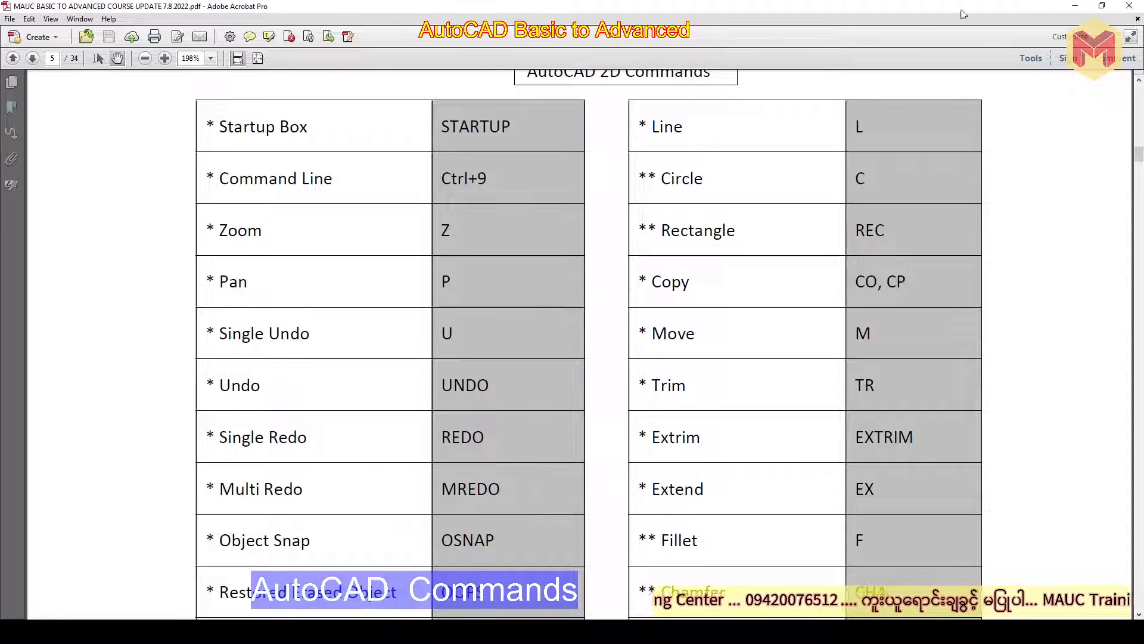
pyautogui.click(1075, 6)
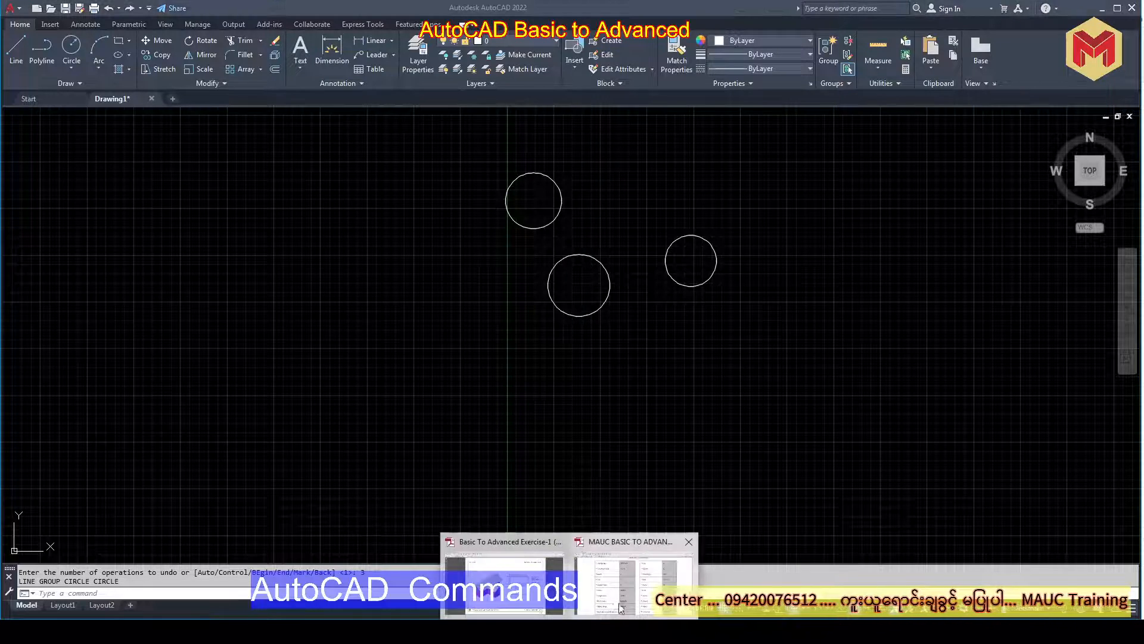
pyautogui.click(506, 566)
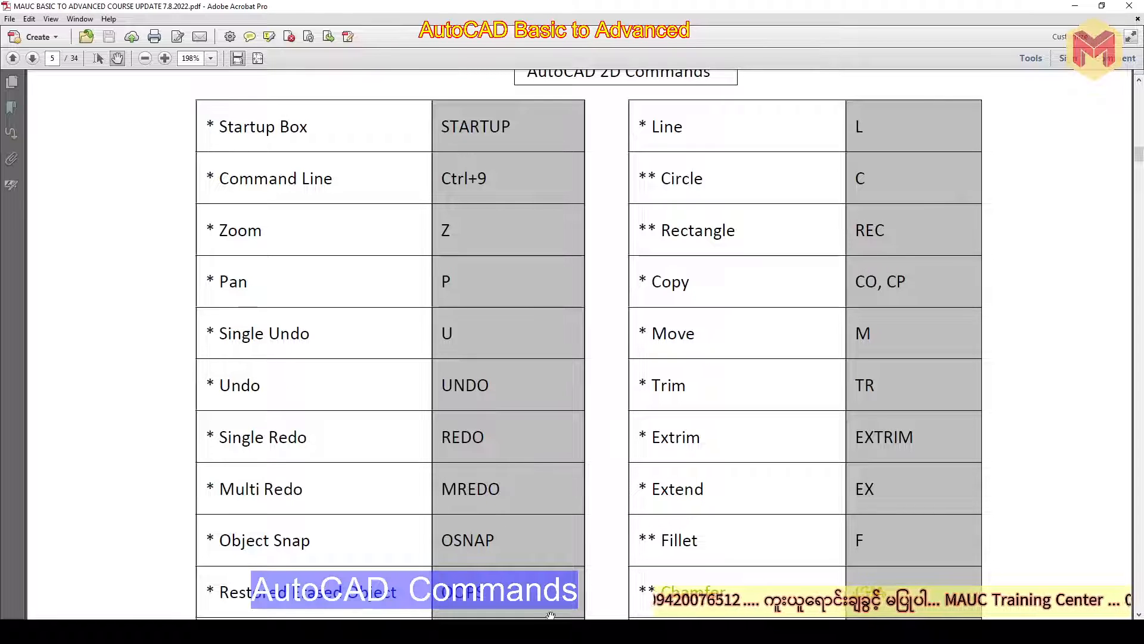
pyautogui.click(567, 630)
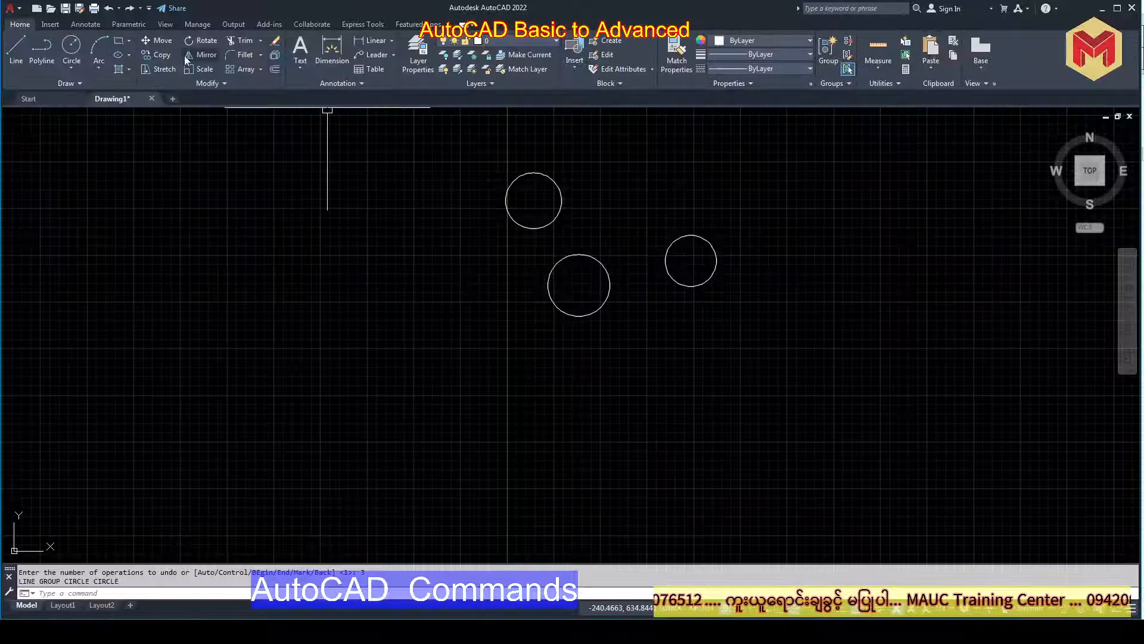
# View the histories of commands available to undo and to redo without selecting an entry.
pyautogui.click(119, 9)
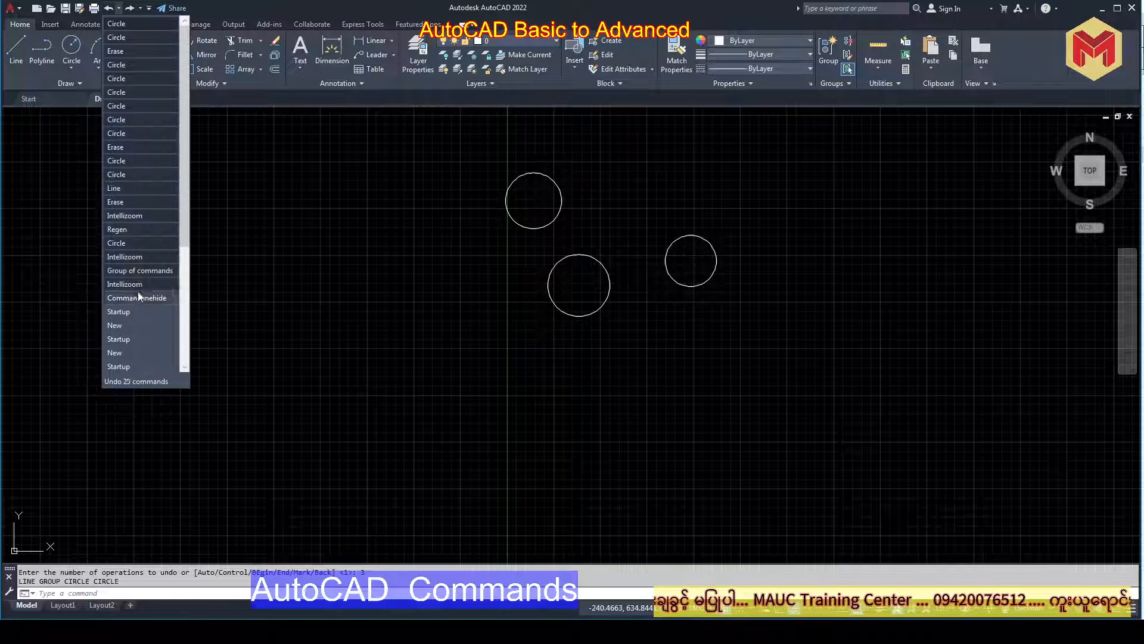
pyautogui.click(224, 149)
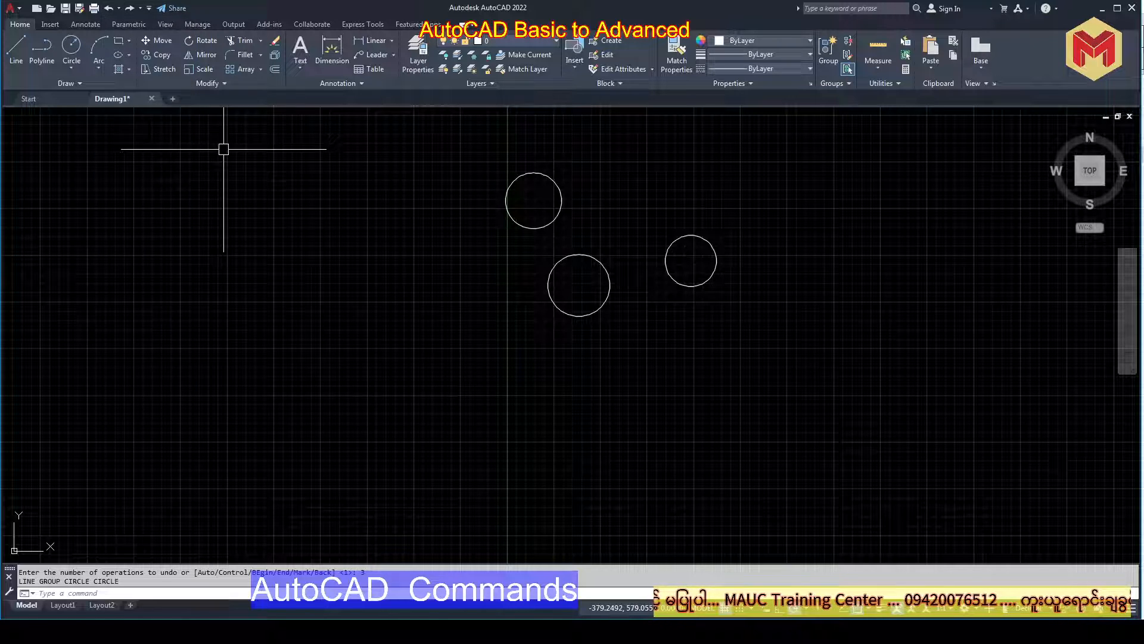
pyautogui.click(141, 9)
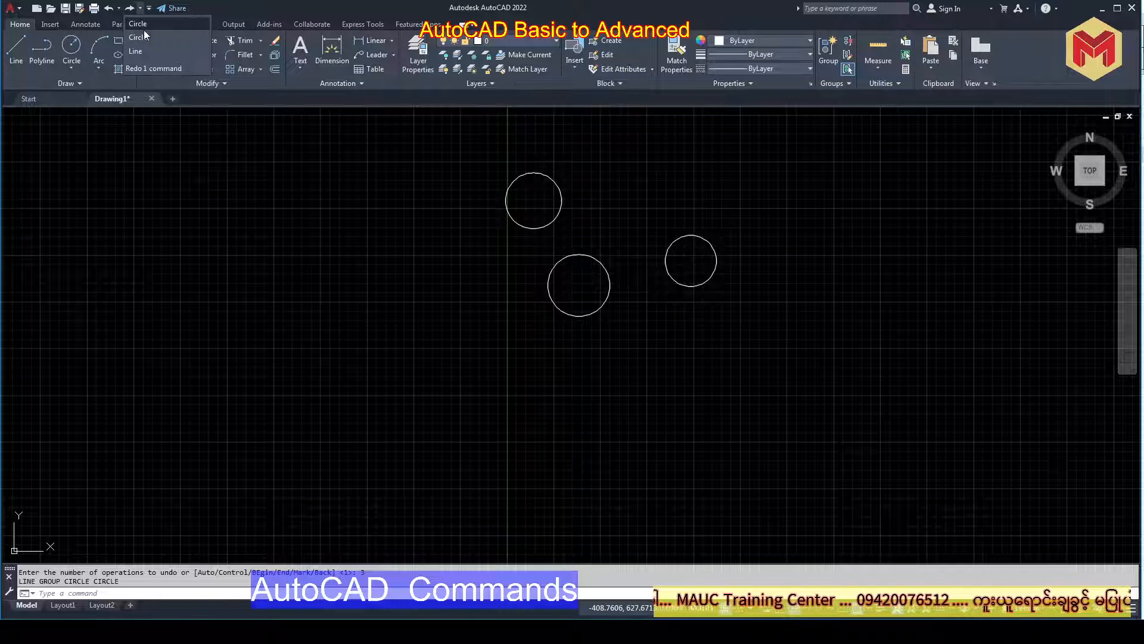
pyautogui.click(167, 161)
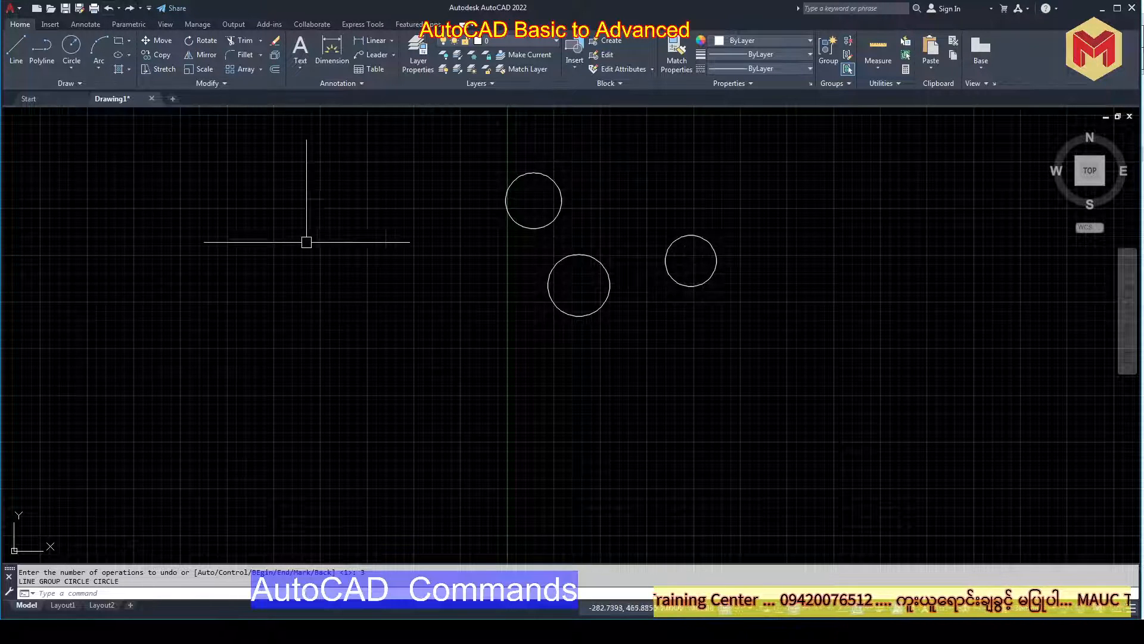
# Switch to the course PDF, look up the Object Snap entry below Multi Redo, and return to AutoCAD.
pyautogui.click(575, 631)
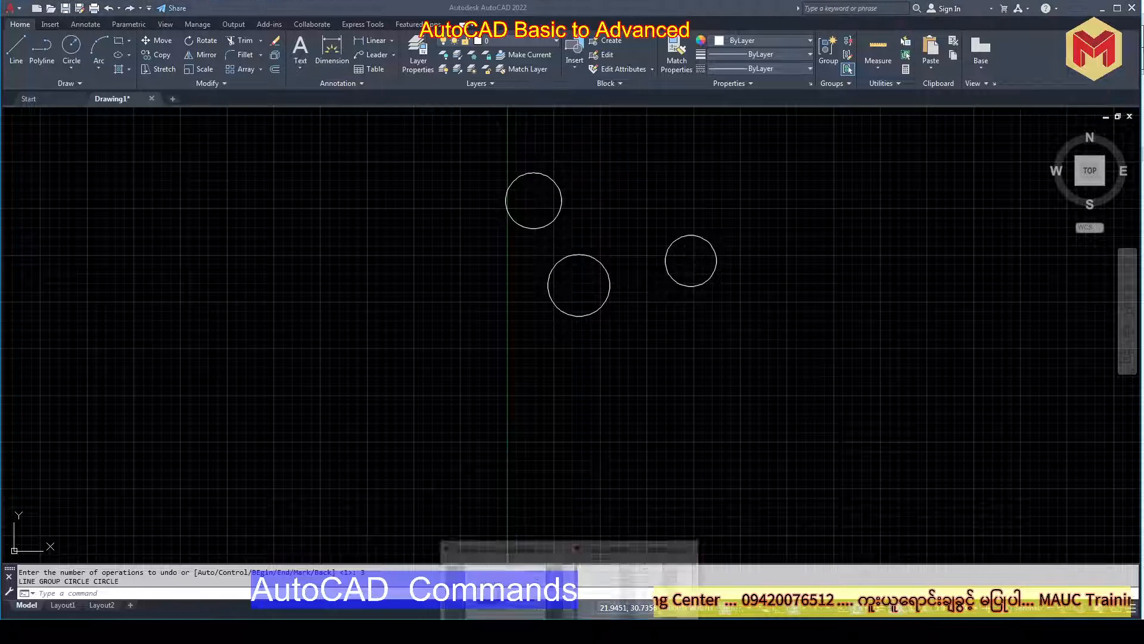
pyautogui.click(512, 584)
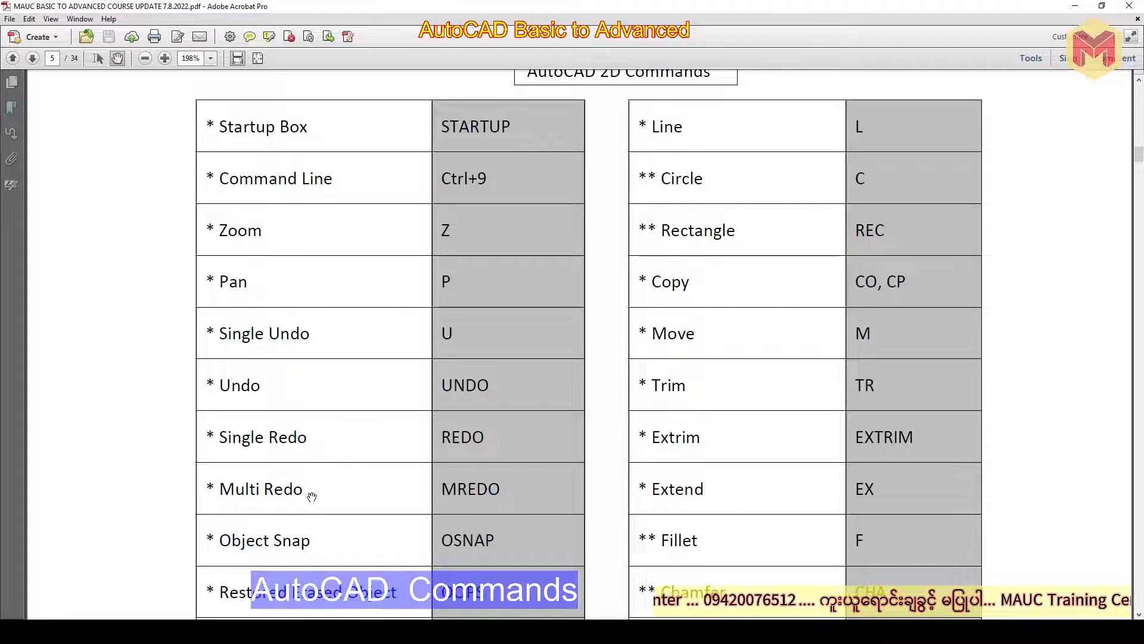
pyautogui.scroll(-3, 312, 496)
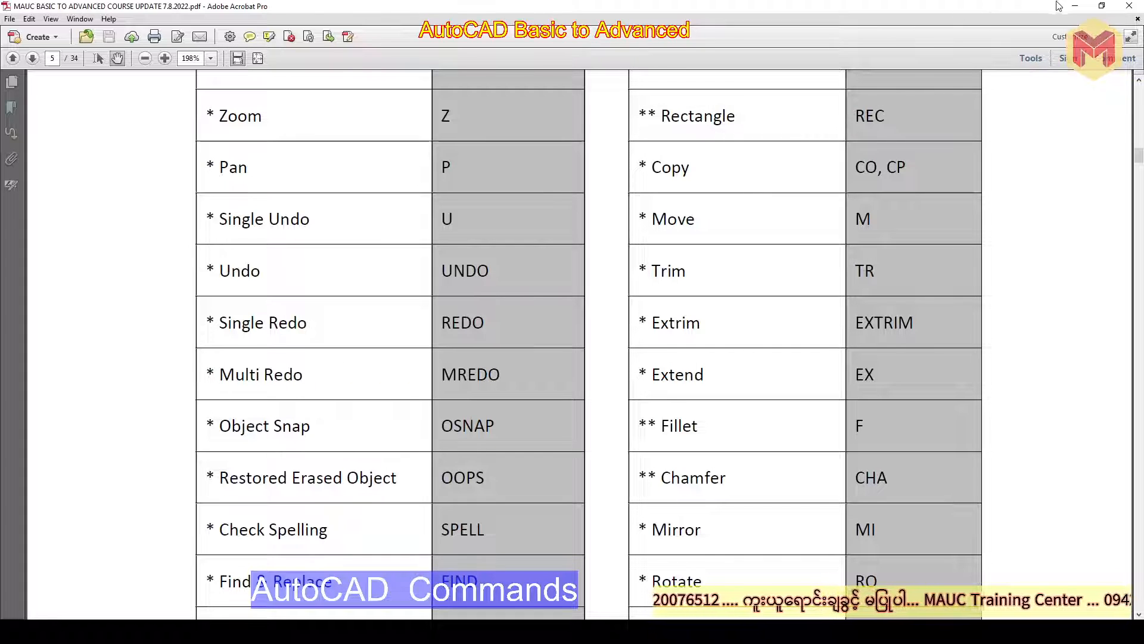
pyautogui.click(1075, 5)
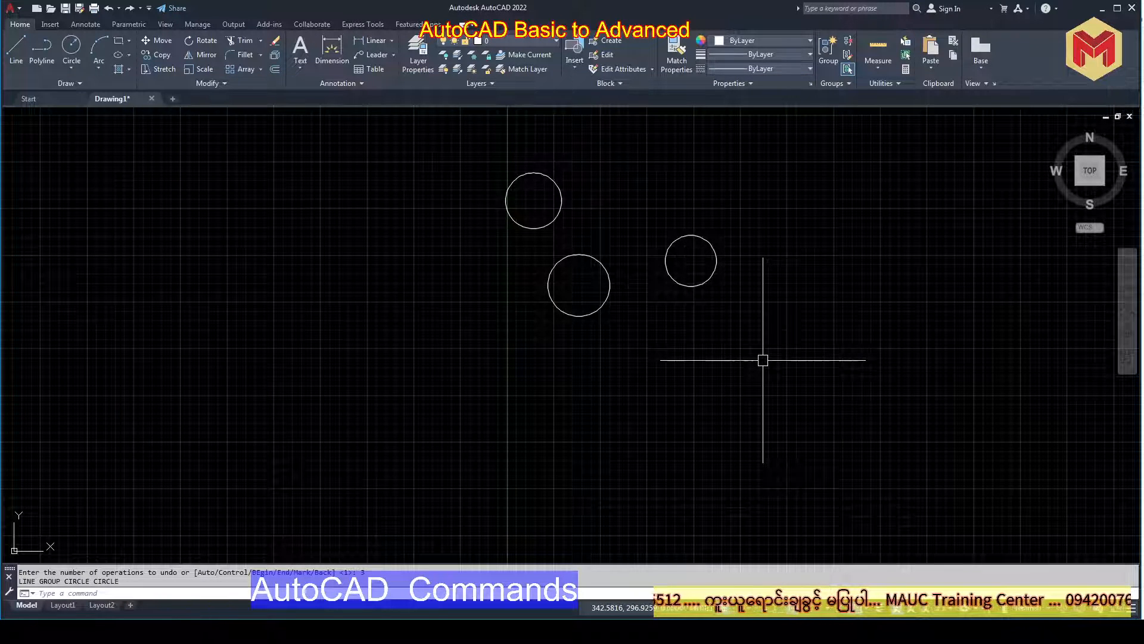
# View the object snap modes with the OSNAP command and close the dialog without changes.
pyautogui.write('OSNAP')
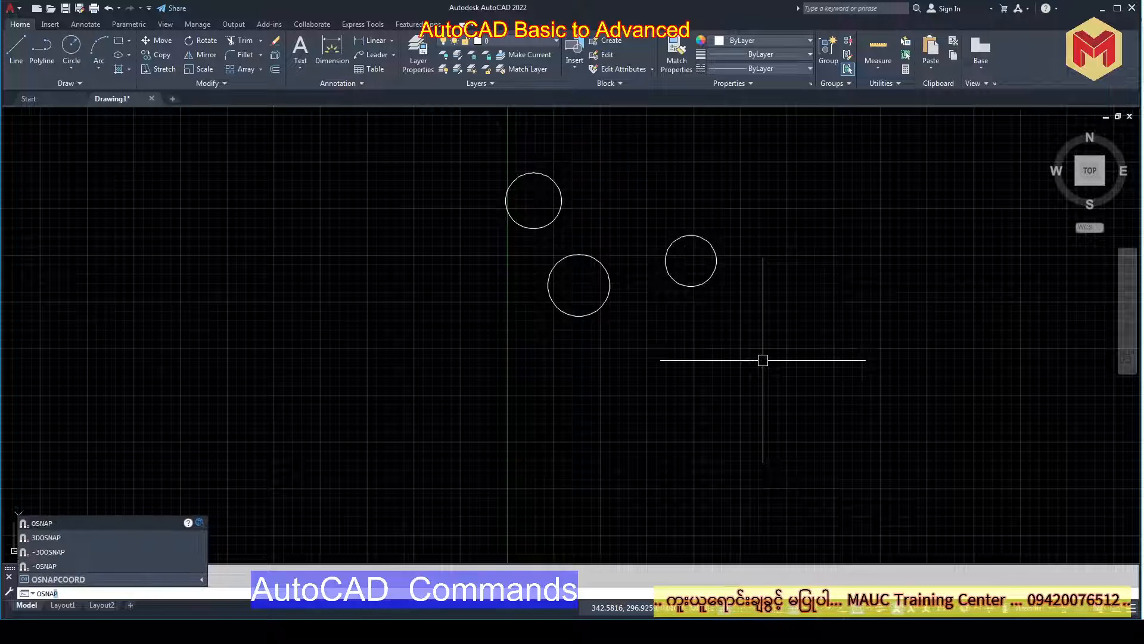
pyautogui.press('Return')
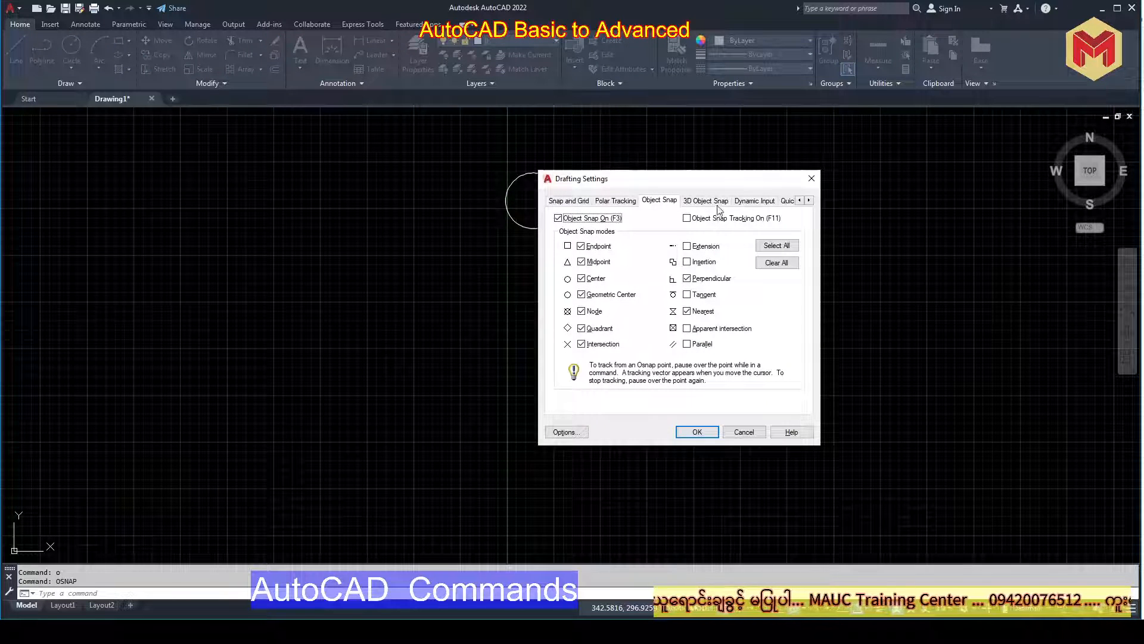
pyautogui.click(811, 180)
# Open Drafting Settings with the DS command, view the Polar Tracking and Object Snap settings, and close the dialog without changes.
pyautogui.write('DS')
pyautogui.press('Return')
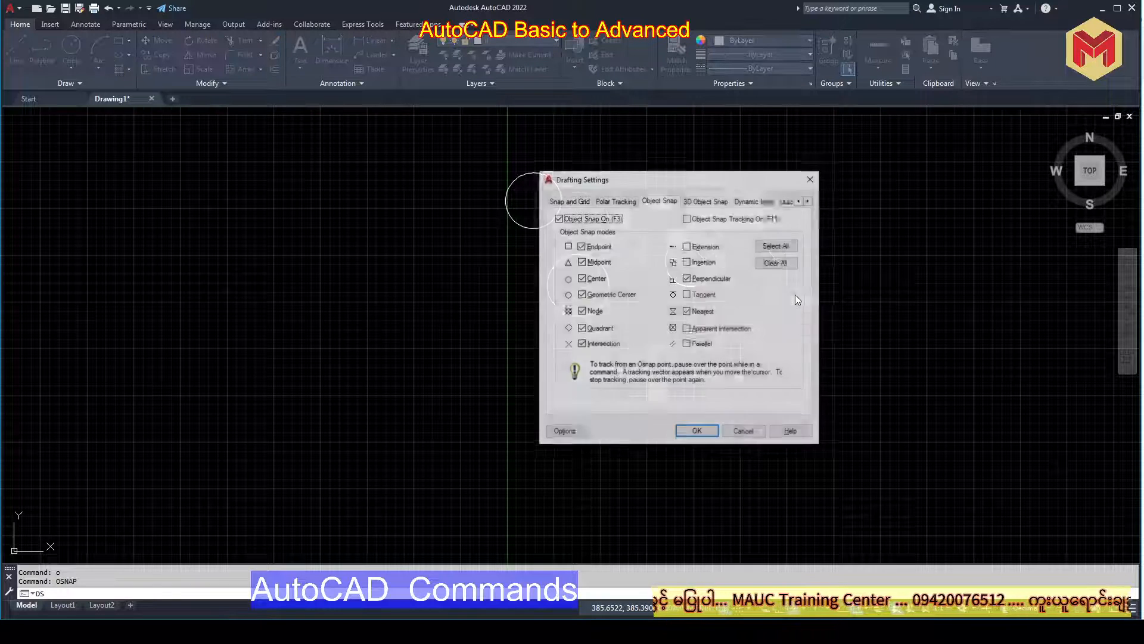
pyautogui.click(615, 201)
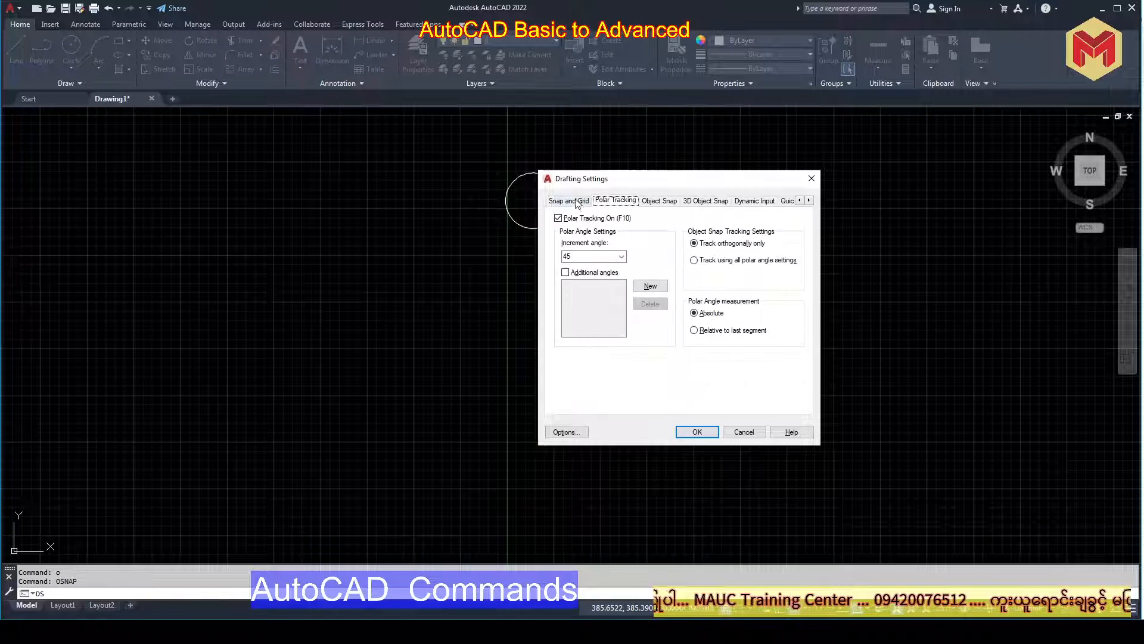
pyautogui.click(660, 201)
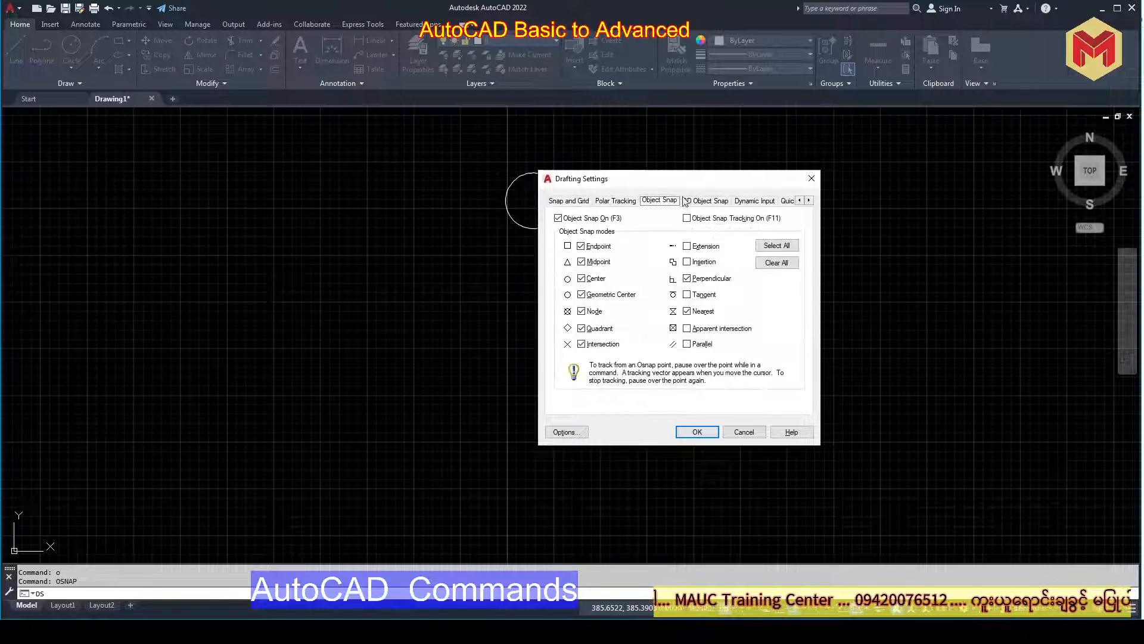
pyautogui.click(811, 179)
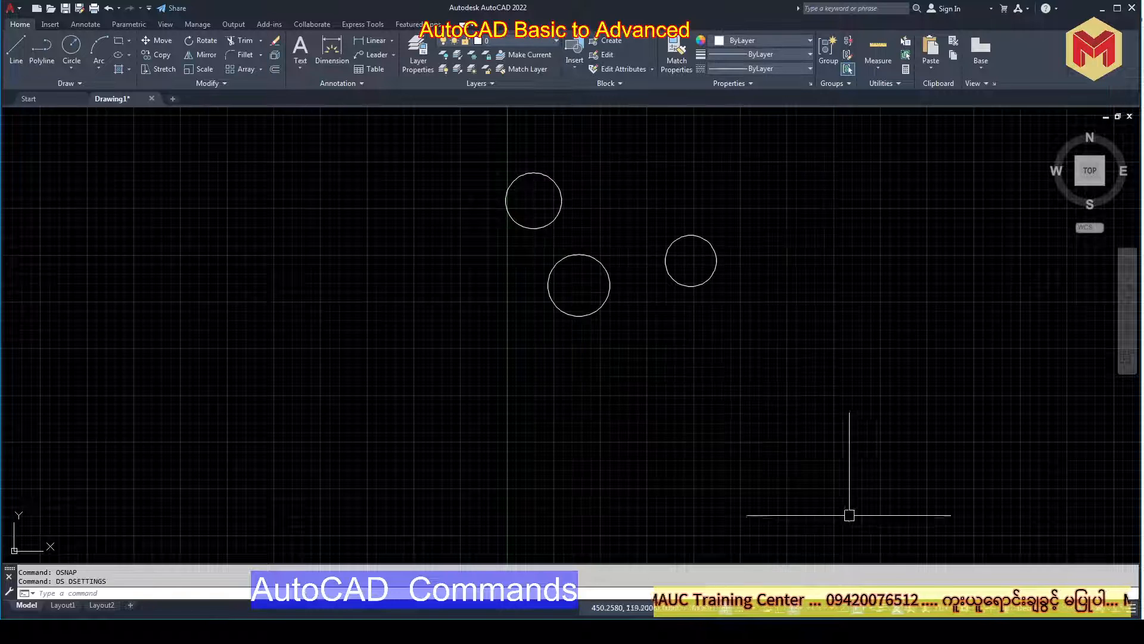
# Reopen the drafting settings from the drafting toggles and close the dialog without changes.
pyautogui.rightClick(857, 614)
pyautogui.click(96, 592)
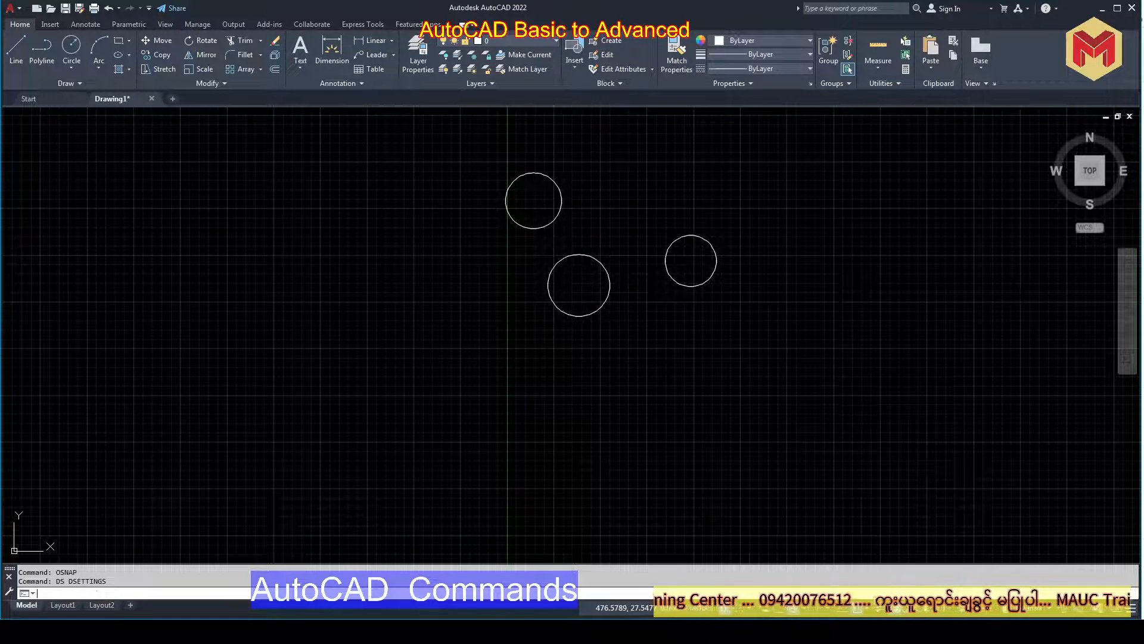
pyautogui.click(811, 178)
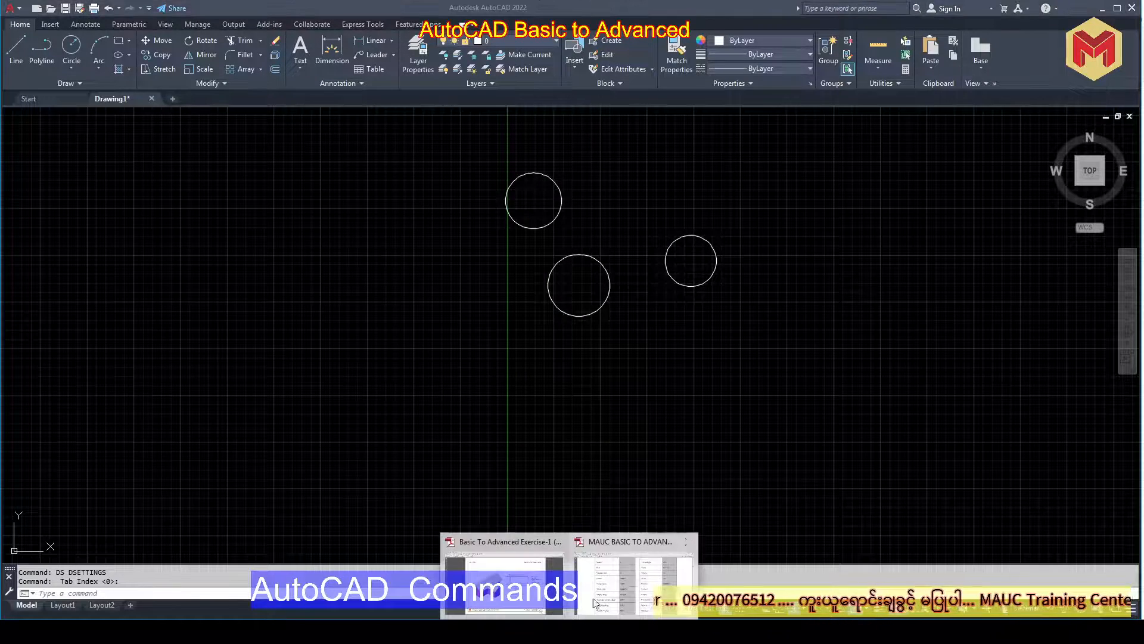
# Check the course PDF's command list, return to AutoCAD, and draw a rectangle just above the rightmost circle with the REC command.
pyautogui.click(594, 603)
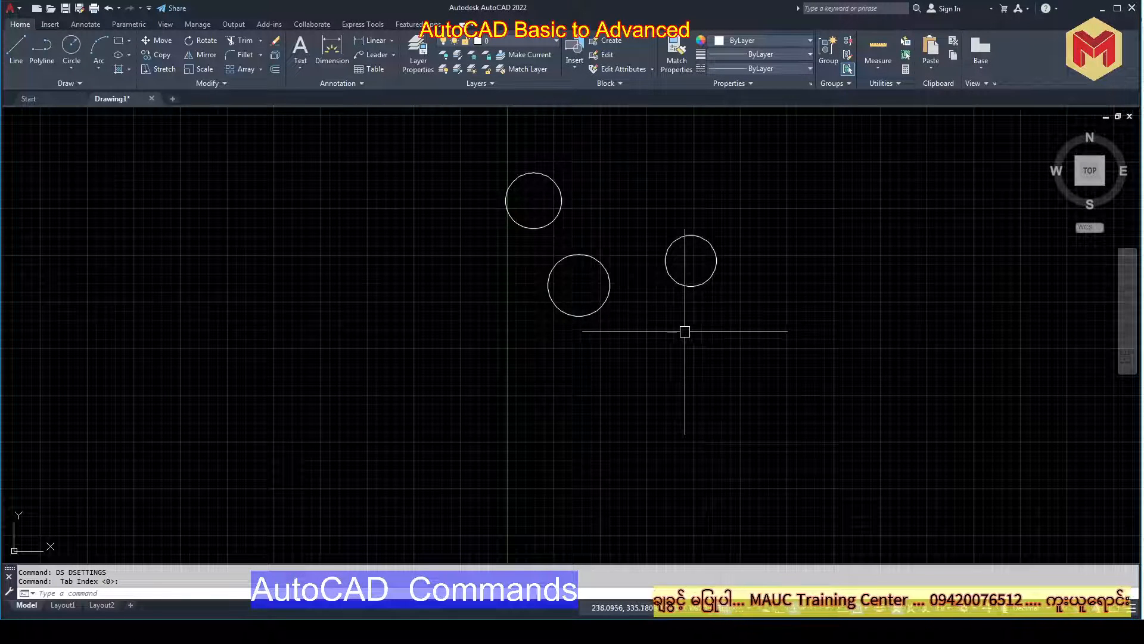
pyautogui.moveTo(677, 329); pyautogui.dragTo(567, 360, button='middle')
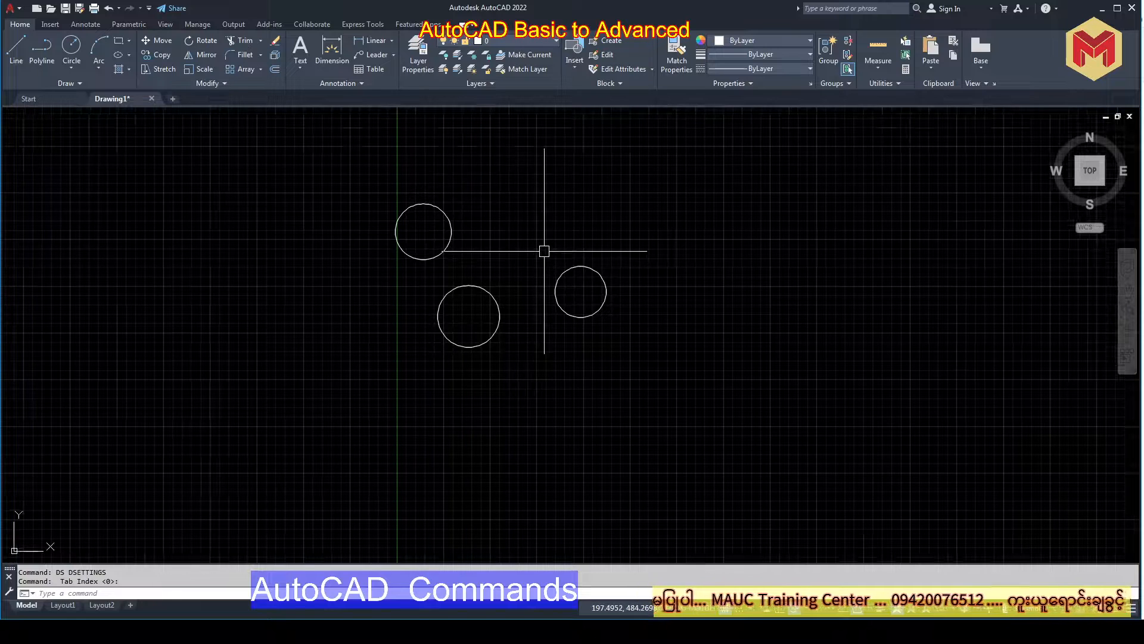
pyautogui.write('REC')
pyautogui.press('Return')
pyautogui.click(589, 166)
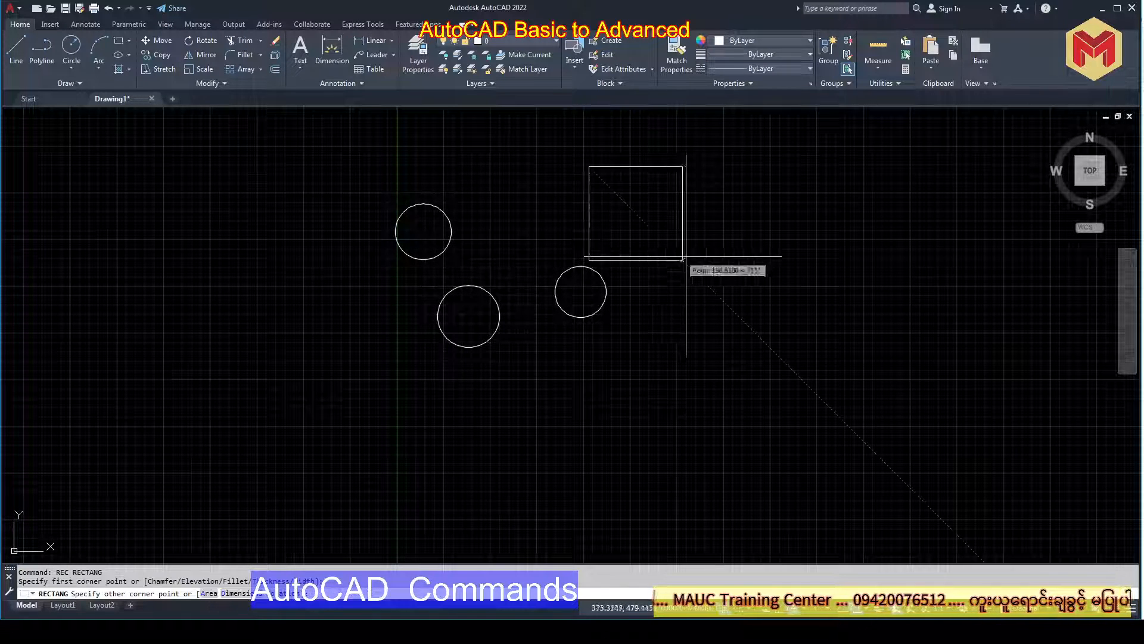
pyautogui.click(716, 260)
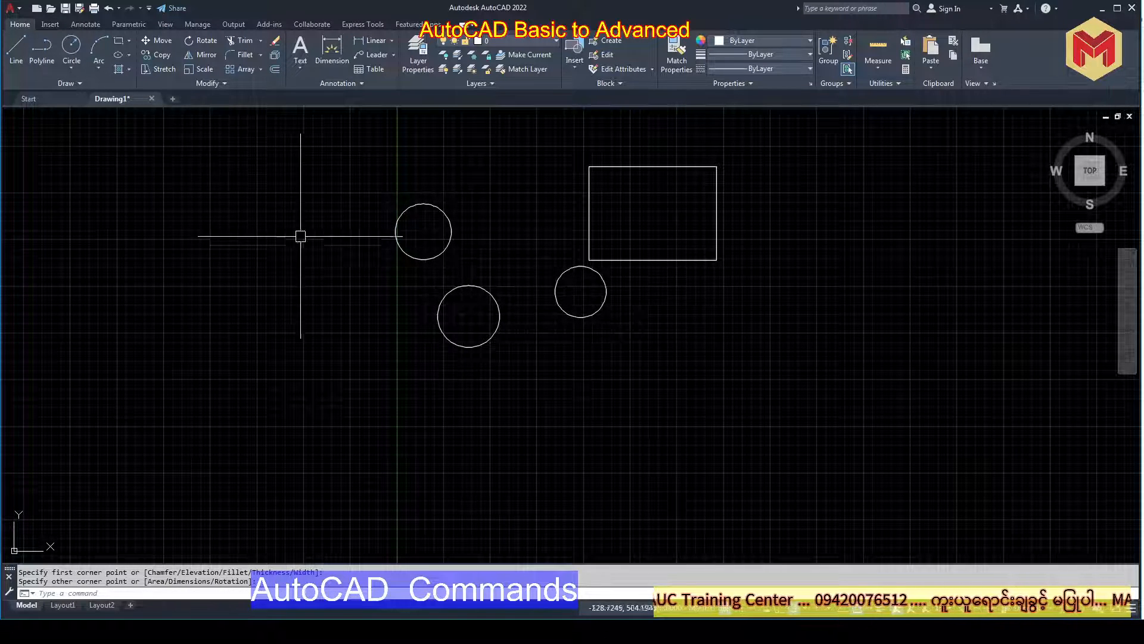
# Draw a circle of about 52 units radius below the existing three and one of about 34 units radius below the rectangle.
pyautogui.click(71, 48)
pyautogui.click(547, 405)
pyautogui.click(586, 405)
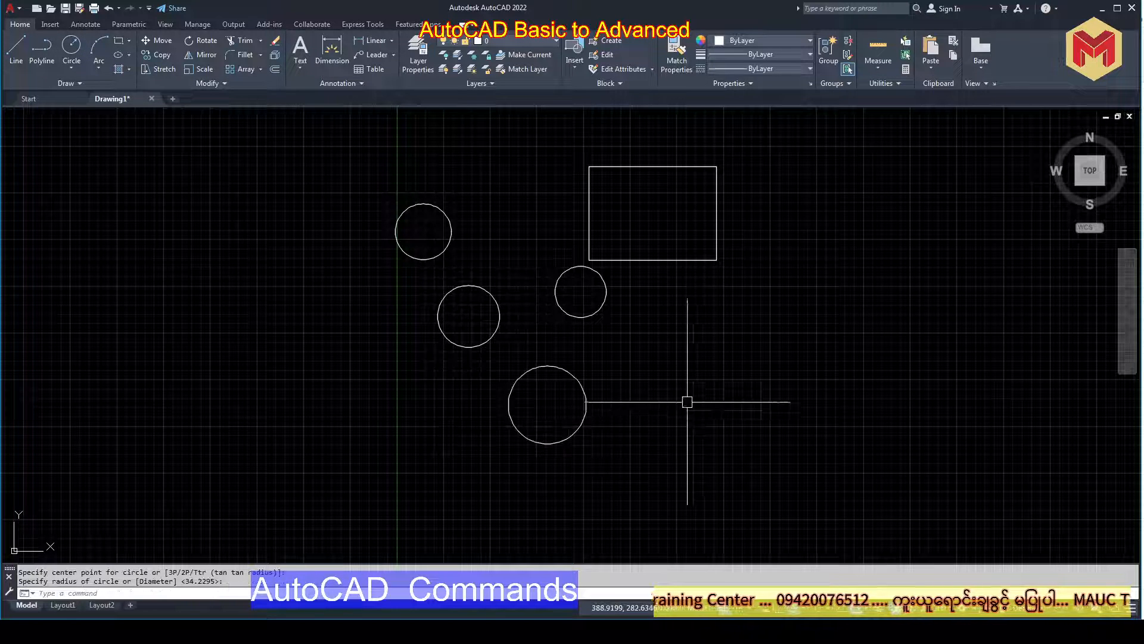
pyautogui.rightClick(687, 402)
pyautogui.click(715, 174)
pyautogui.click(708, 338)
pyautogui.click(733, 338)
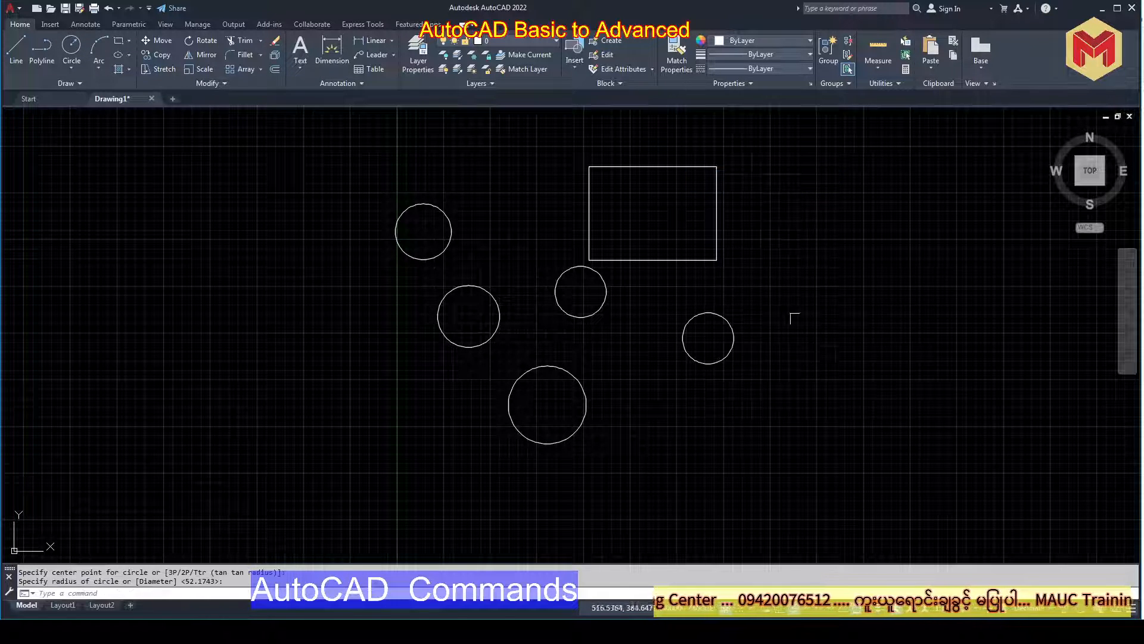
# Draw a circle of about 48.5 units radius at the far right and a larger one just below the small circle under the rectangle.
pyautogui.rightClick(820, 302)
pyautogui.click(841, 309)
pyautogui.click(823, 312)
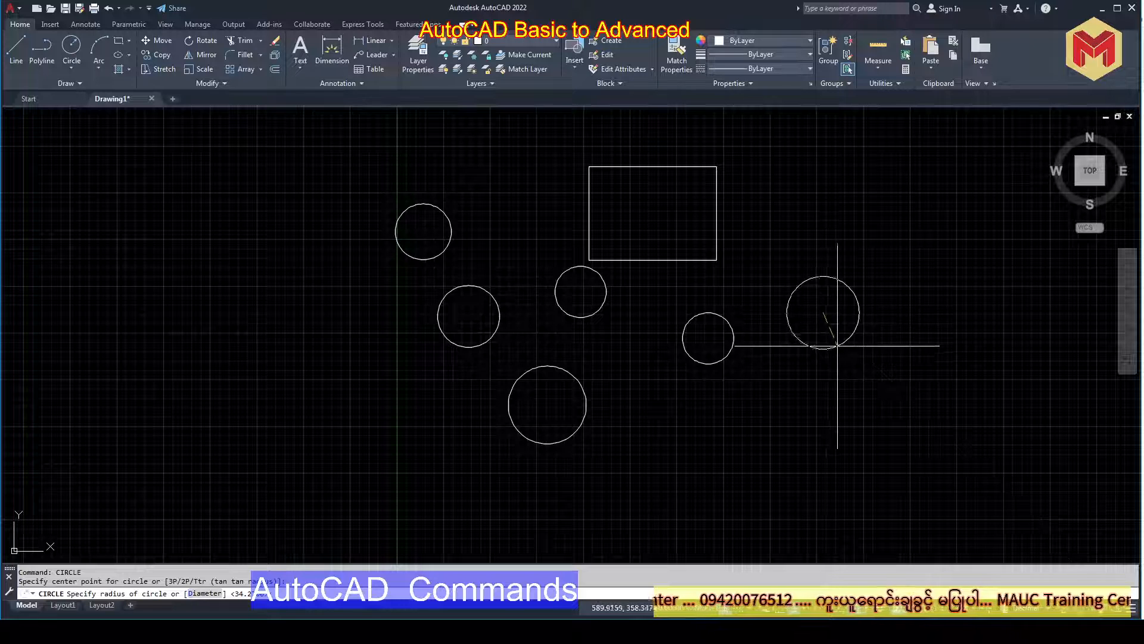
pyautogui.click(837, 346)
pyautogui.rightClick(837, 346)
pyautogui.click(817, 157)
pyautogui.click(742, 459)
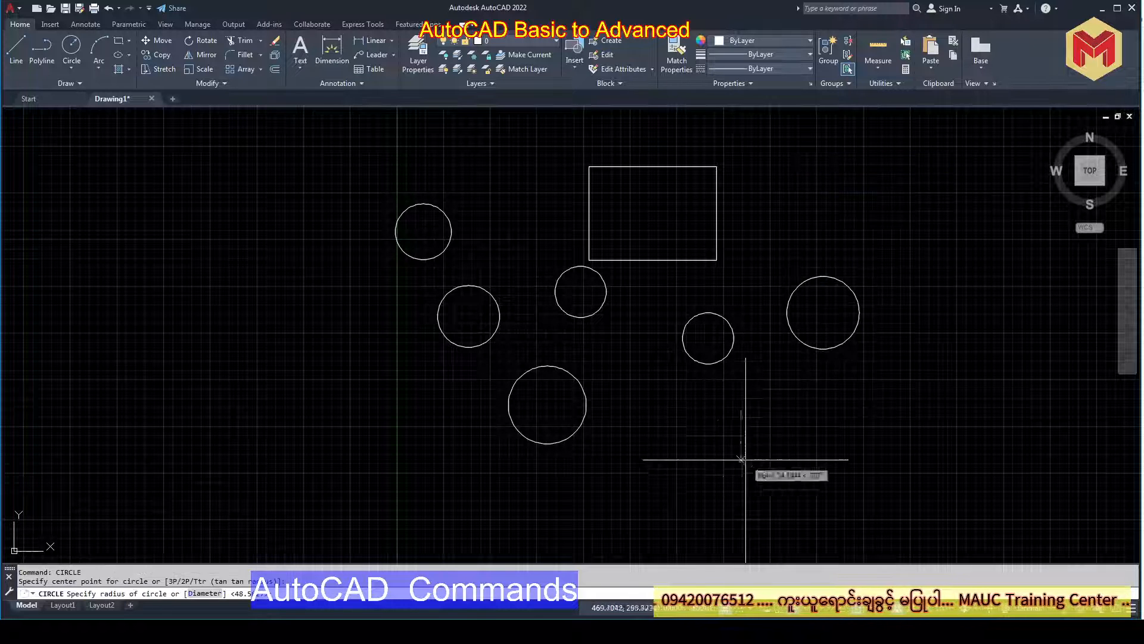
pyautogui.click(742, 462)
# Draw a chain of six line segments running below the circles and up around their right side.
pyautogui.click(16, 48)
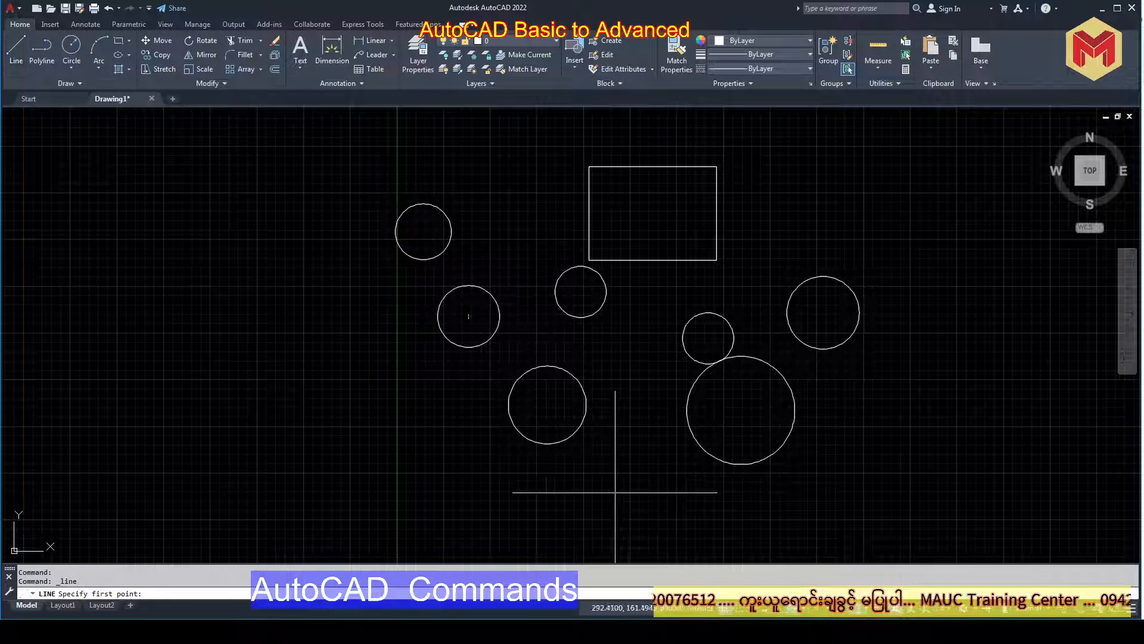
pyautogui.click(615, 492)
pyautogui.click(838, 500)
pyautogui.click(870, 430)
pyautogui.click(1014, 441)
pyautogui.click(991, 320)
pyautogui.click(904, 234)
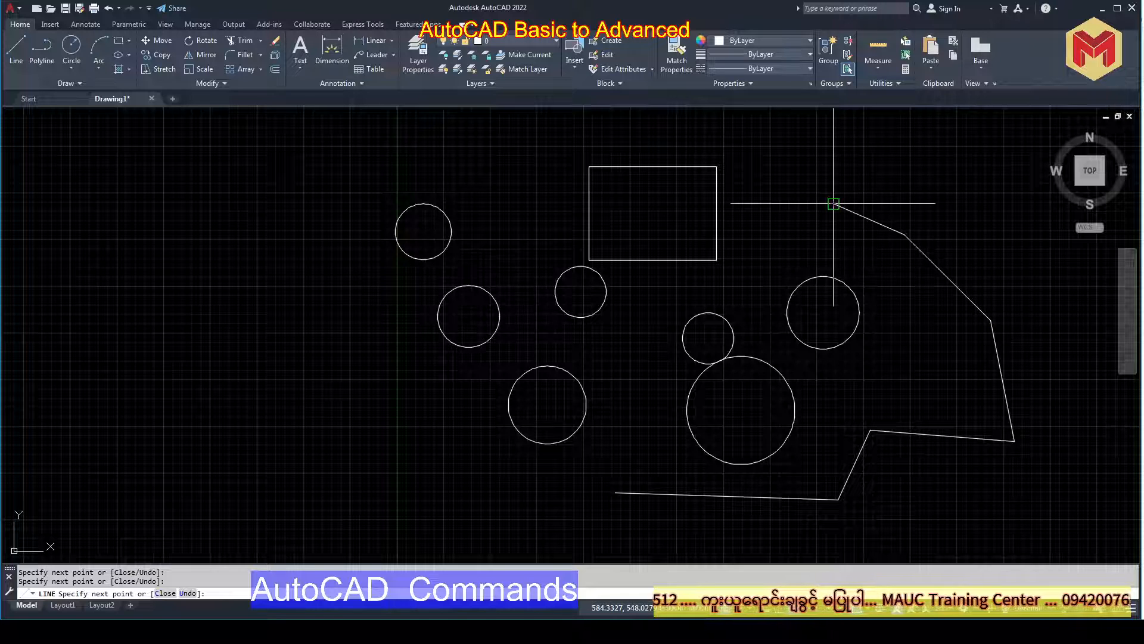
pyautogui.click(833, 203)
pyautogui.press('Return')
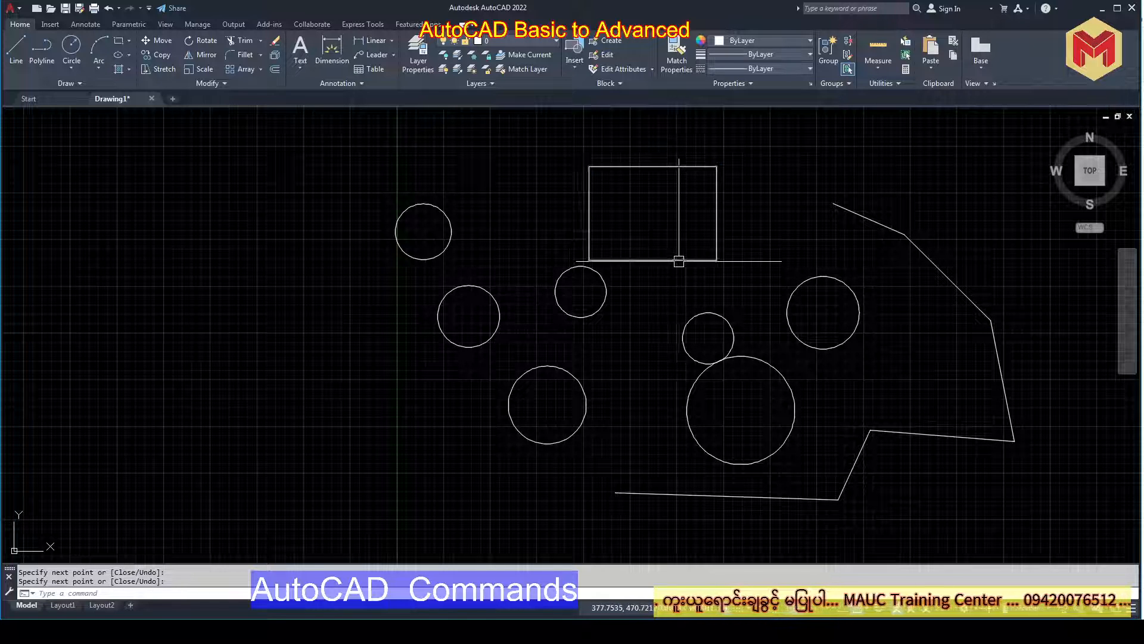
# Erase the rectangle above the circles.
pyautogui.click(679, 261)
pyautogui.press('Delete')
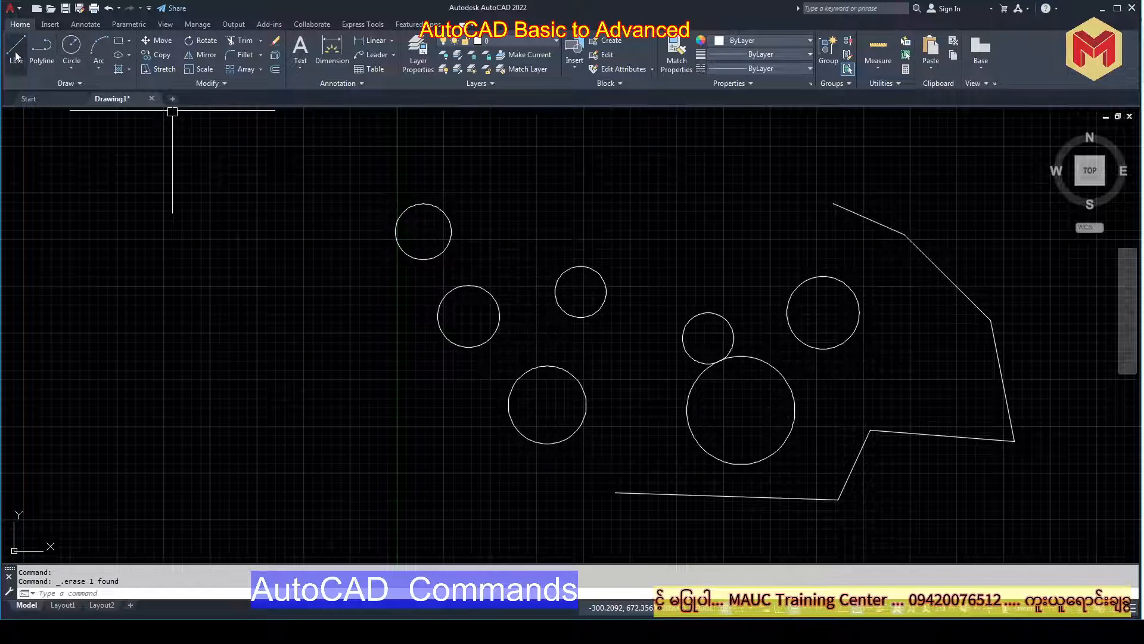
pyautogui.click(471, 465)
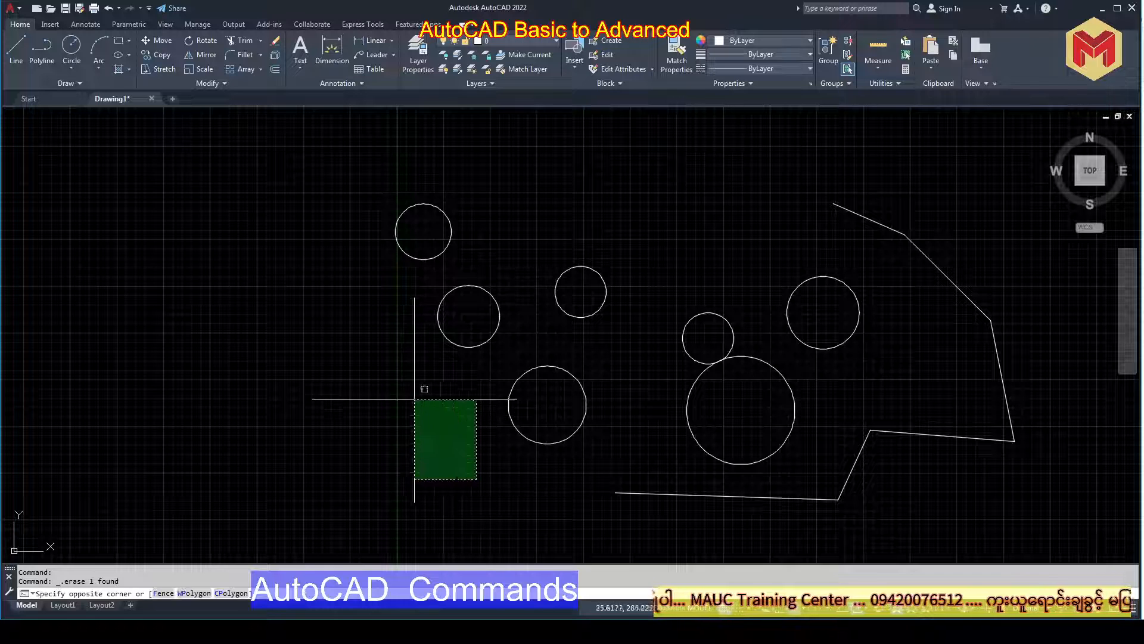
# Draw a chain of six line segments winding upward between the circles on the left of the group.
pyautogui.click(19, 47)
pyautogui.click(470, 471)
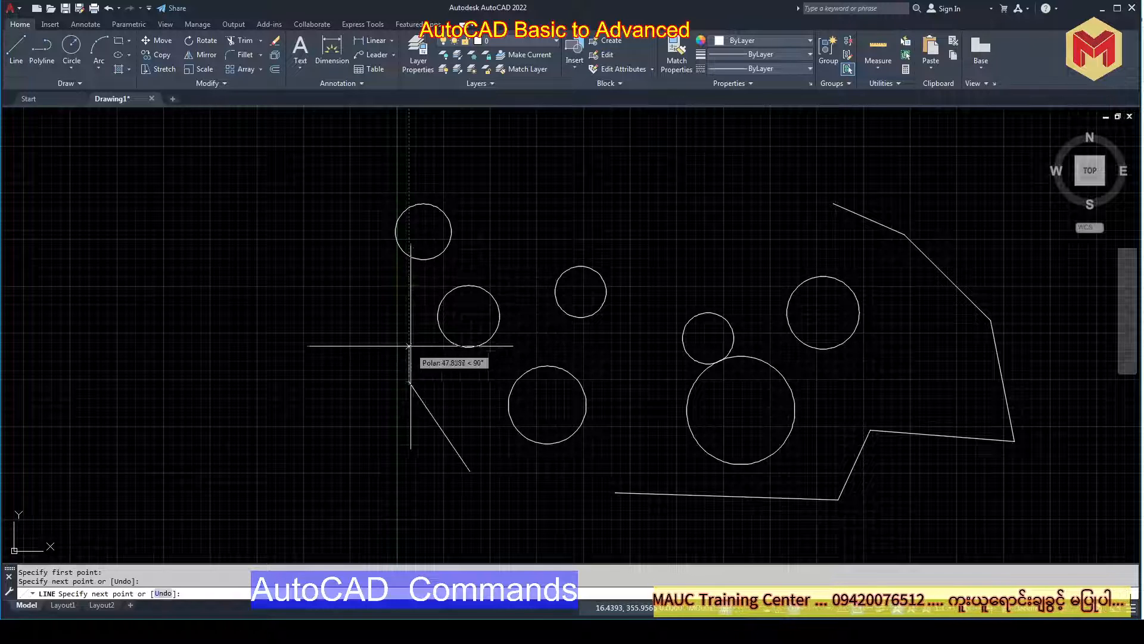
pyautogui.click(409, 382)
pyautogui.click(448, 382)
pyautogui.click(497, 357)
pyautogui.click(535, 306)
pyautogui.click(512, 244)
pyautogui.click(557, 227)
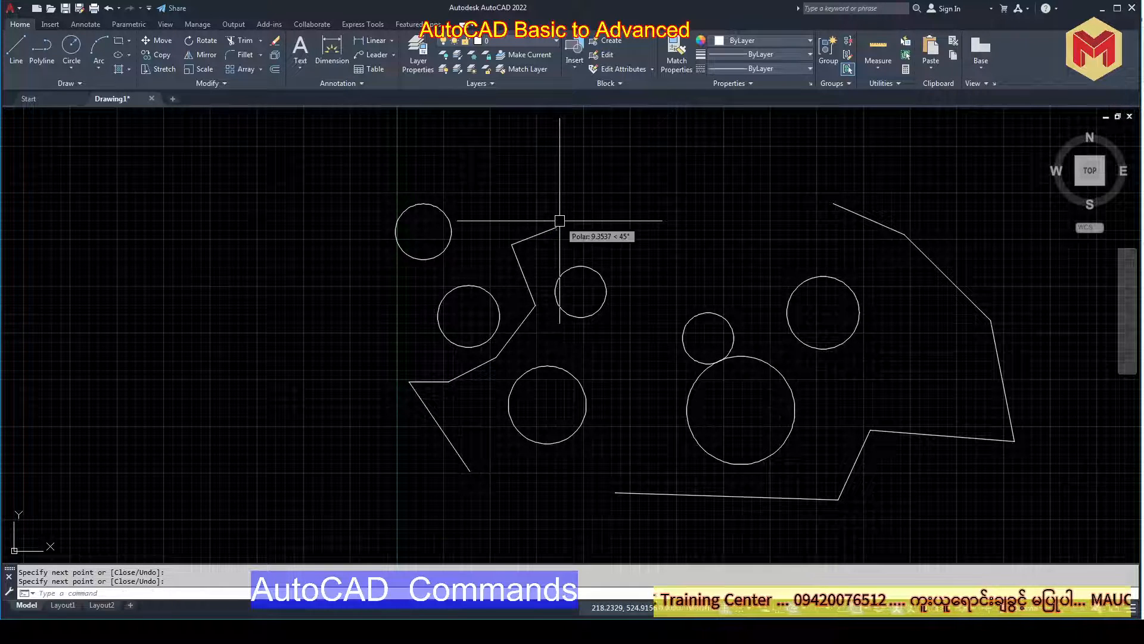
# Draw a chain of six line segments rising between the two groups of circles and ending above the right-hand group.
pyautogui.rightClick(777, 199)
pyautogui.click(789, 205)
pyautogui.click(581, 501)
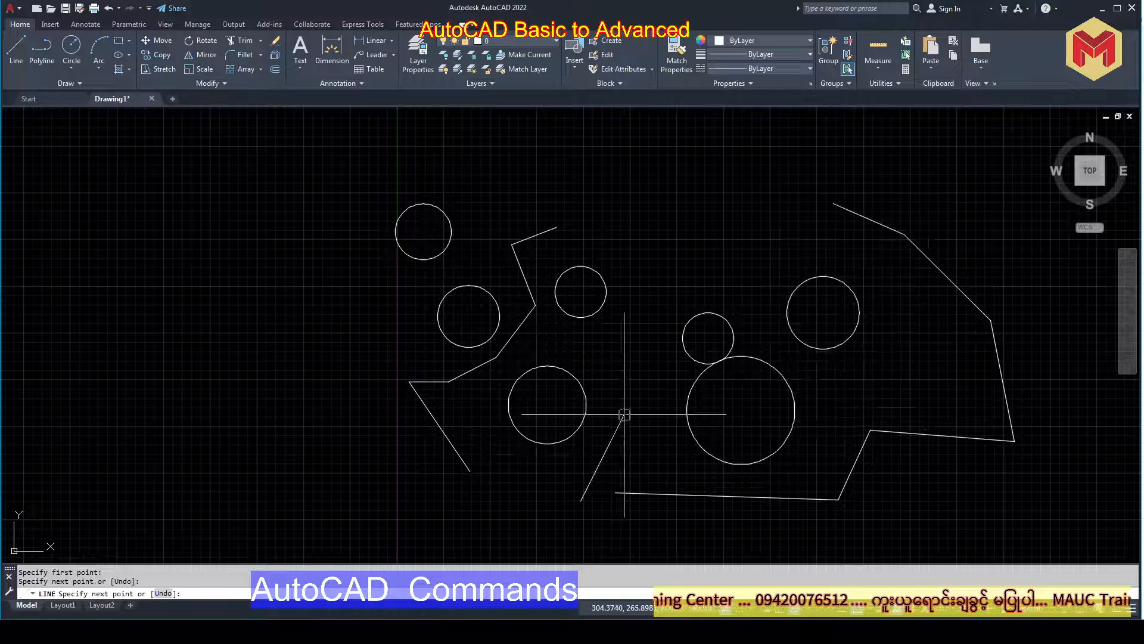
pyautogui.click(624, 415)
pyautogui.click(624, 321)
pyautogui.click(691, 294)
pyautogui.click(746, 264)
pyautogui.click(778, 212)
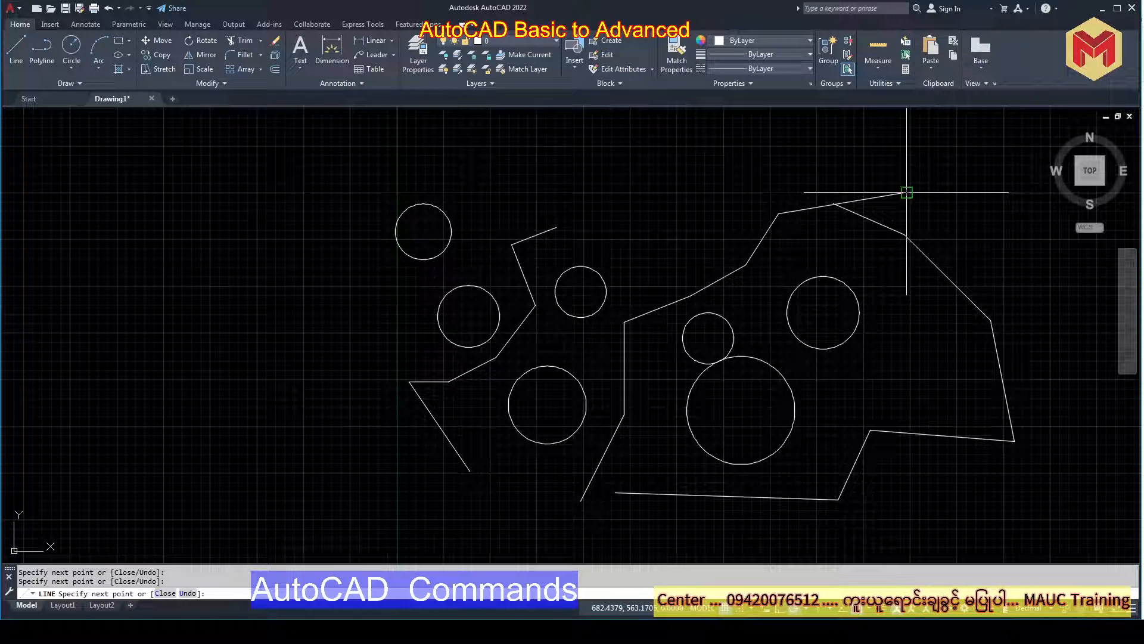
pyautogui.rightClick(951, 202)
pyautogui.click(972, 211)
# Draw two small circles side by side inside the lower right corner of the outline, the first with a radius of about 31.9 units.
pyautogui.click(69, 54)
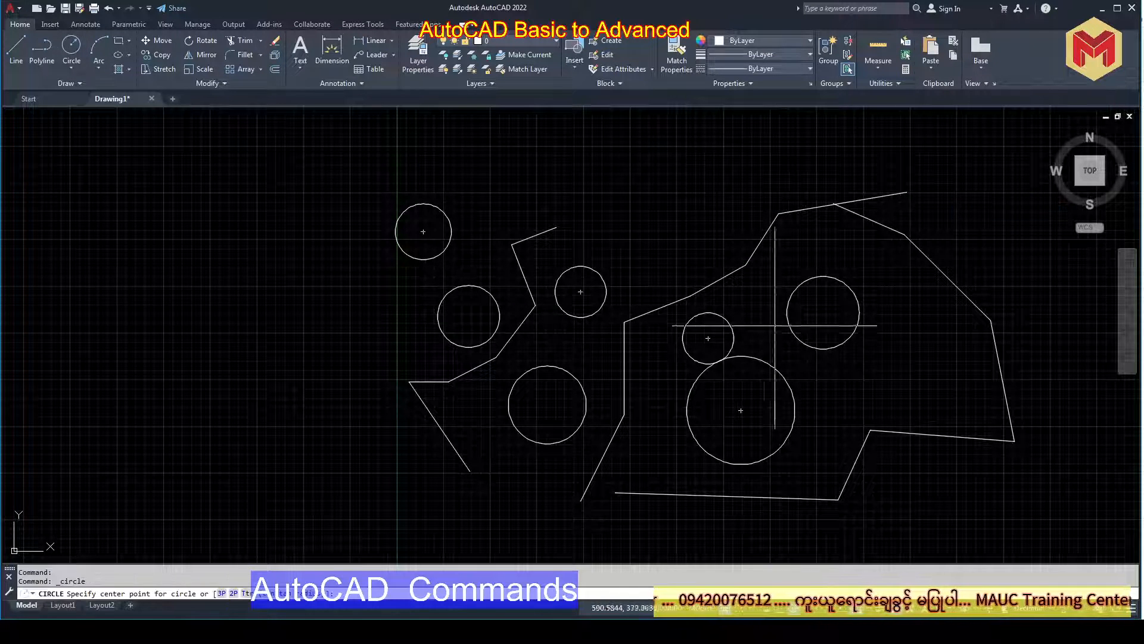
pyautogui.click(916, 369)
pyautogui.click(892, 370)
pyautogui.press('Return')
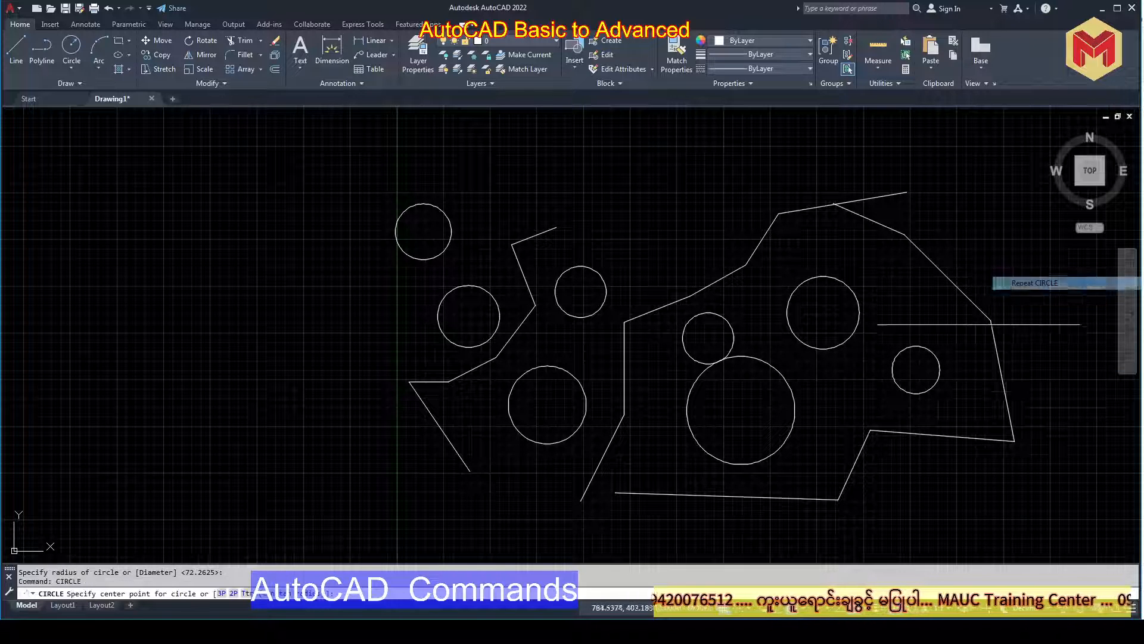
pyautogui.click(972, 395)
pyautogui.click(977, 421)
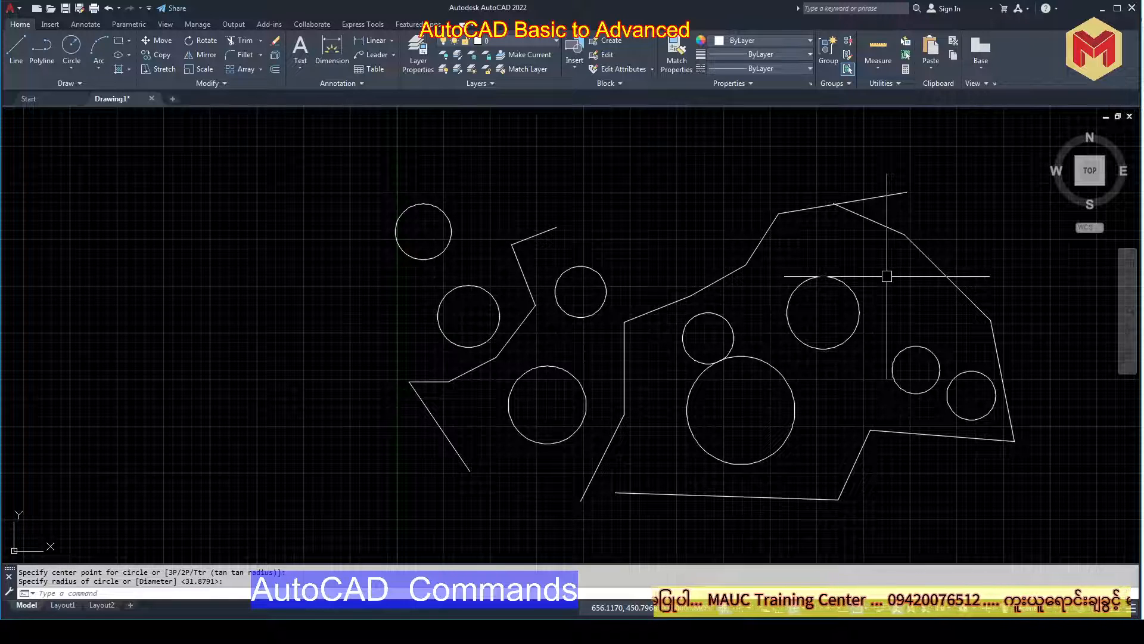
# Undo the two small circles and the last line chain with U, and bring them all back with MREDO.
pyautogui.write('u')
pyautogui.press('Return')
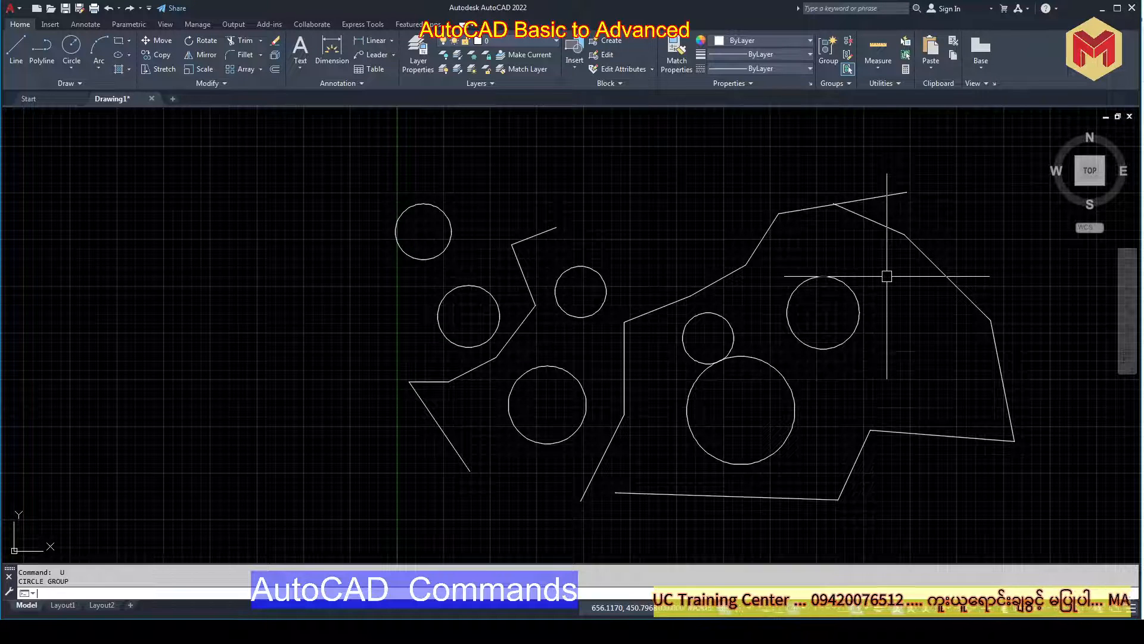
pyautogui.press('Return')
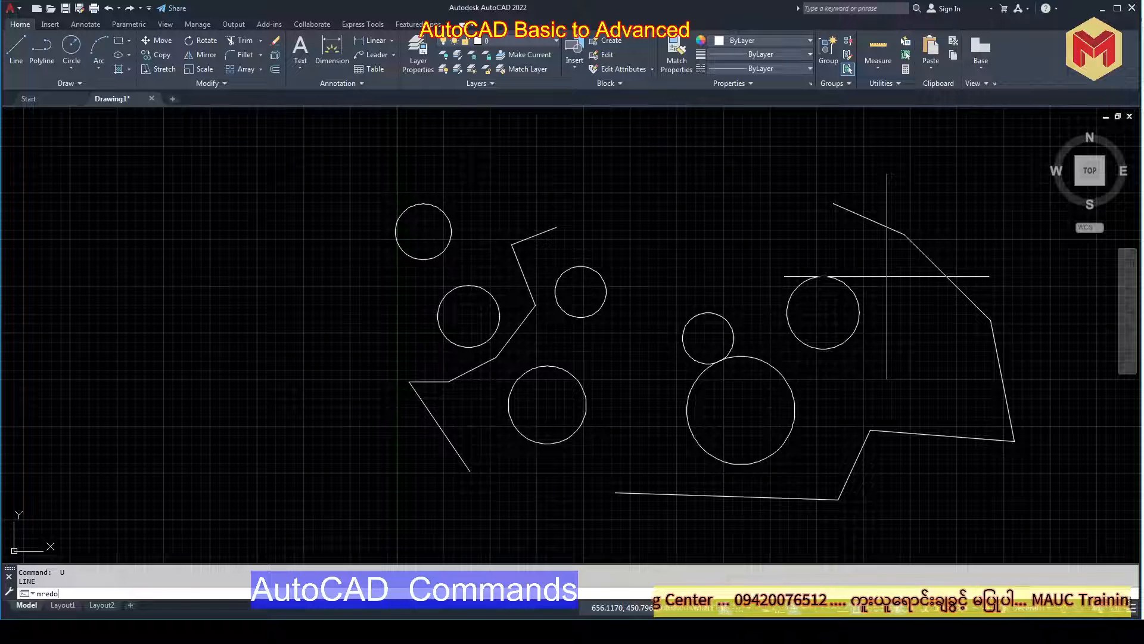
pyautogui.press('Return')
pyautogui.press('Return')
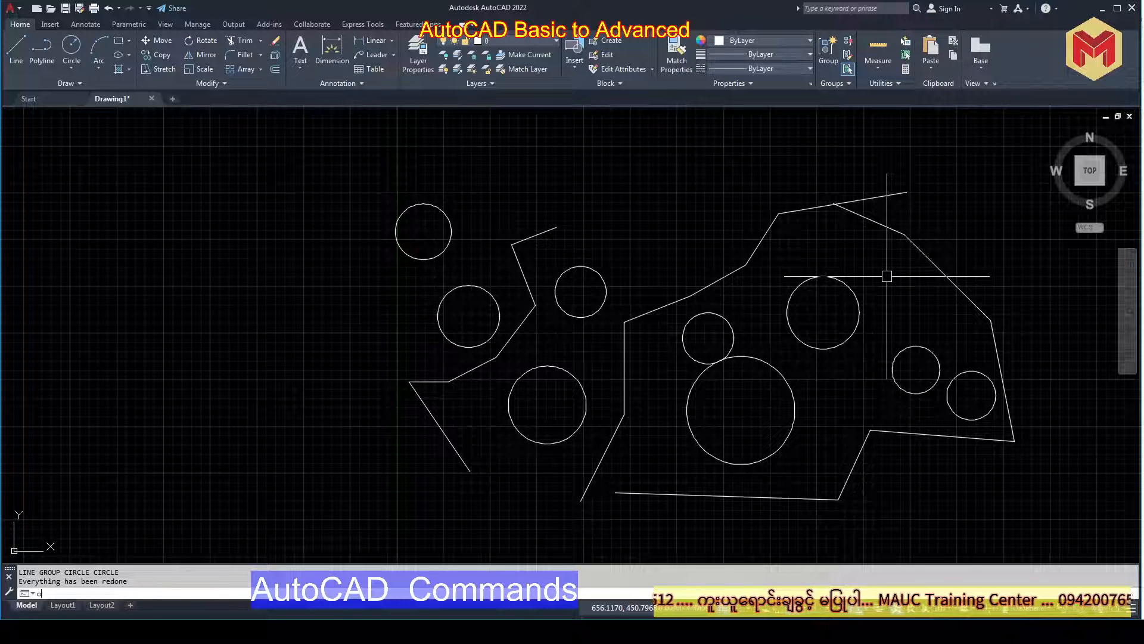
# Restore the erased rectangle with OOPS and compare the drawing with the PDF command list.
pyautogui.write('oops')
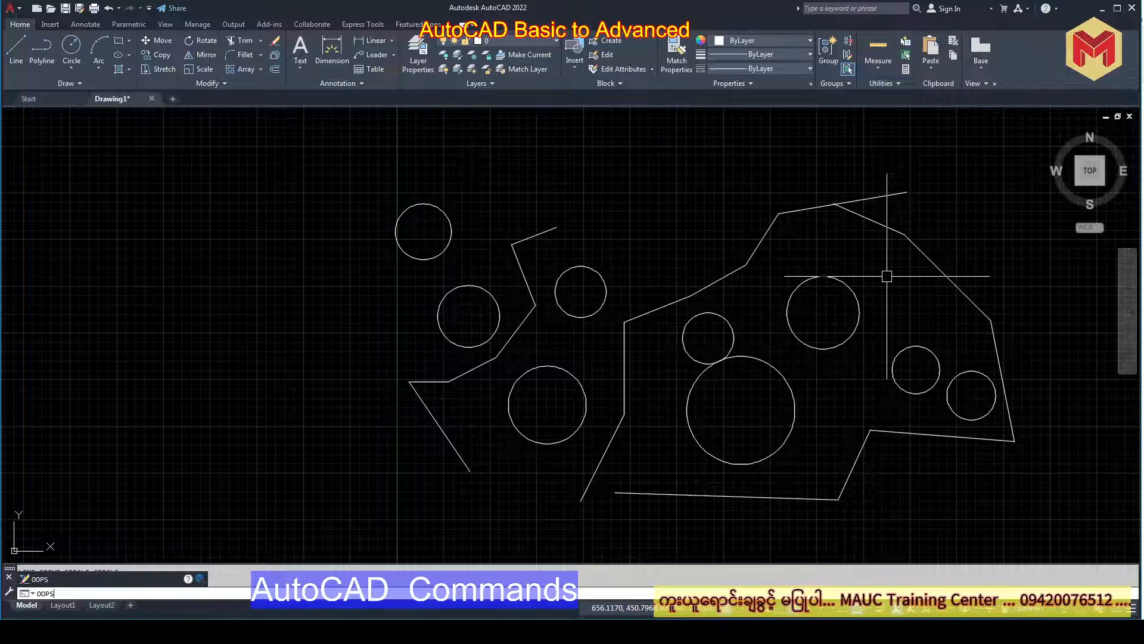
pyautogui.press('Return')
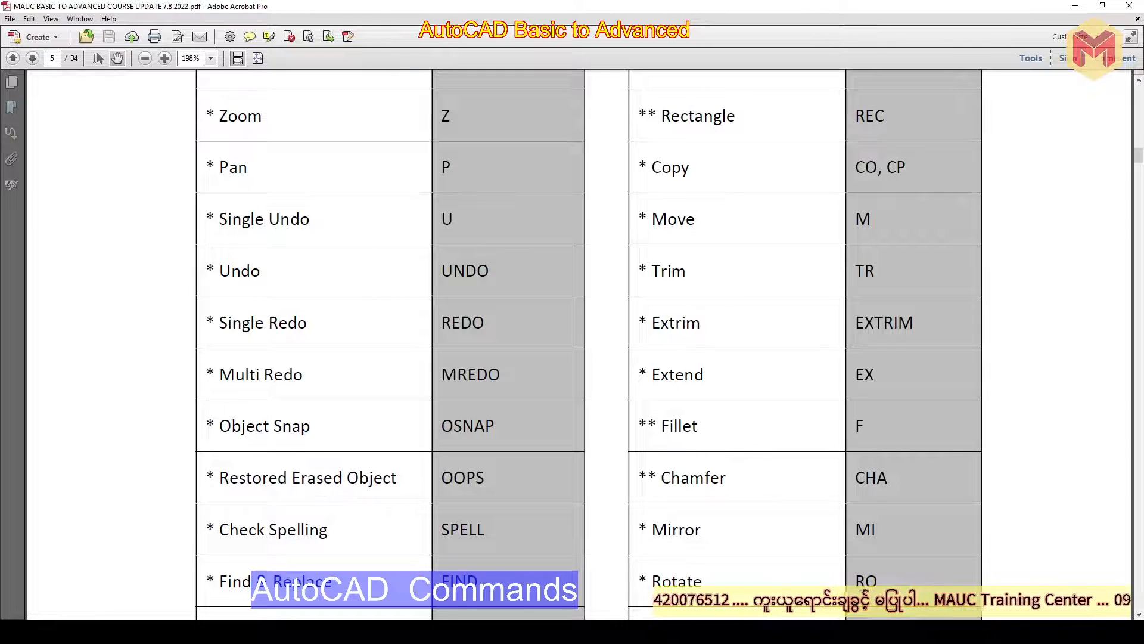
pyautogui.hotkey('alt', 'Tab')
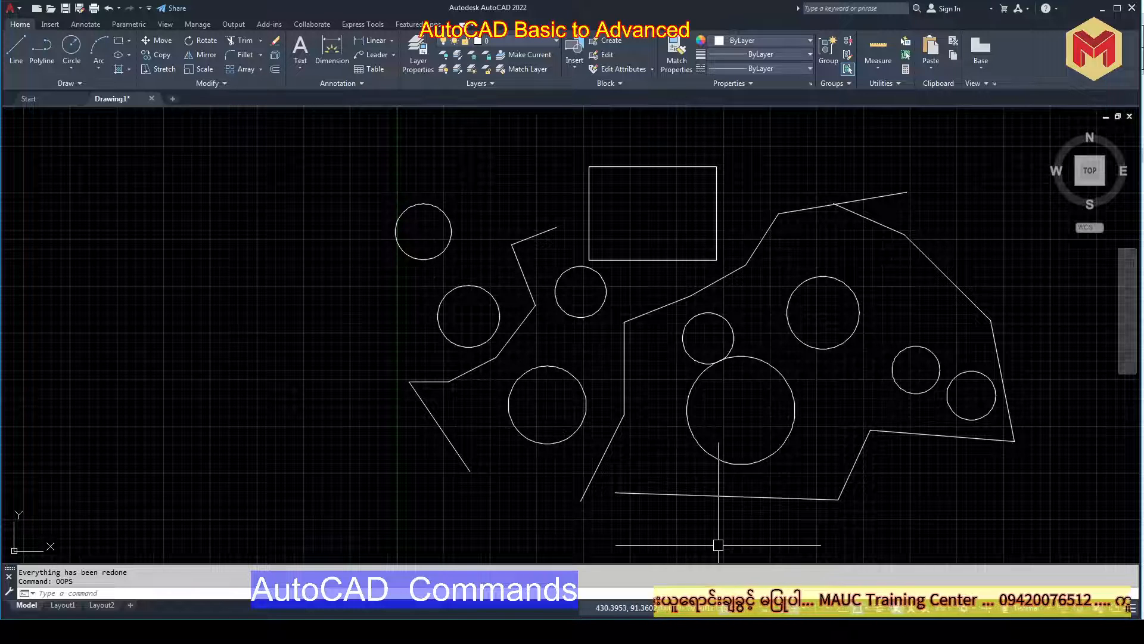
pyautogui.hotkey('alt', 'Tab')
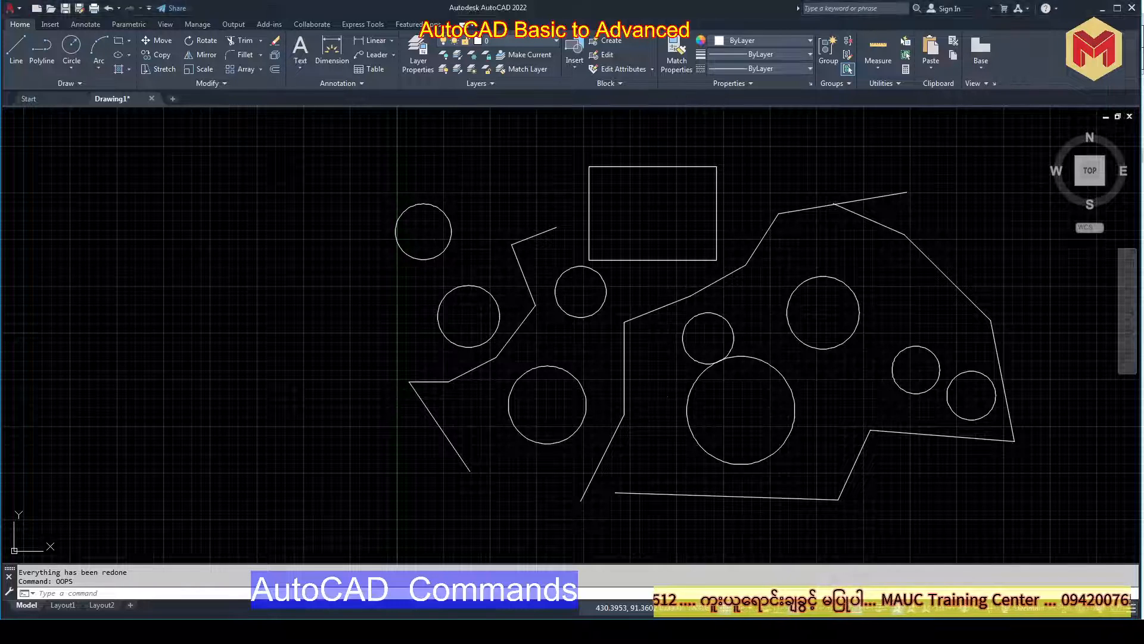
# Erase the largest circle of the left-hand group.
pyautogui.scroll(-2, 638, 399)
pyautogui.click(608, 402)
pyautogui.press('Delete')
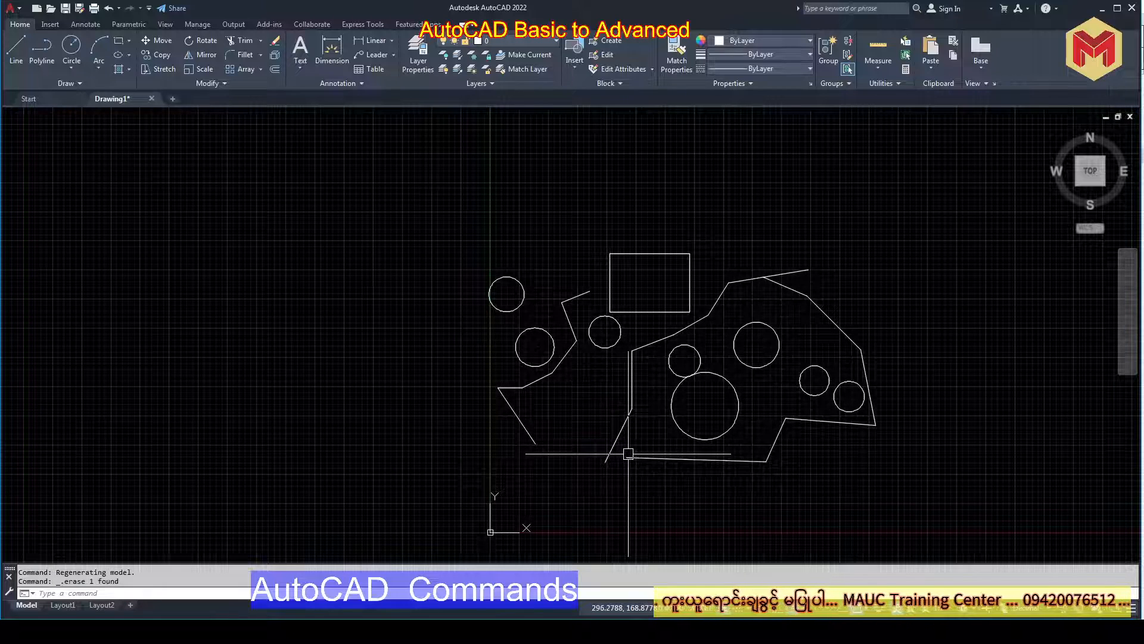
# Copy the two small circles and the three line segments around them to four places above the outline.
pyautogui.click(871, 308)
pyautogui.click(799, 514)
pyautogui.write('co')
pyautogui.press('Return')
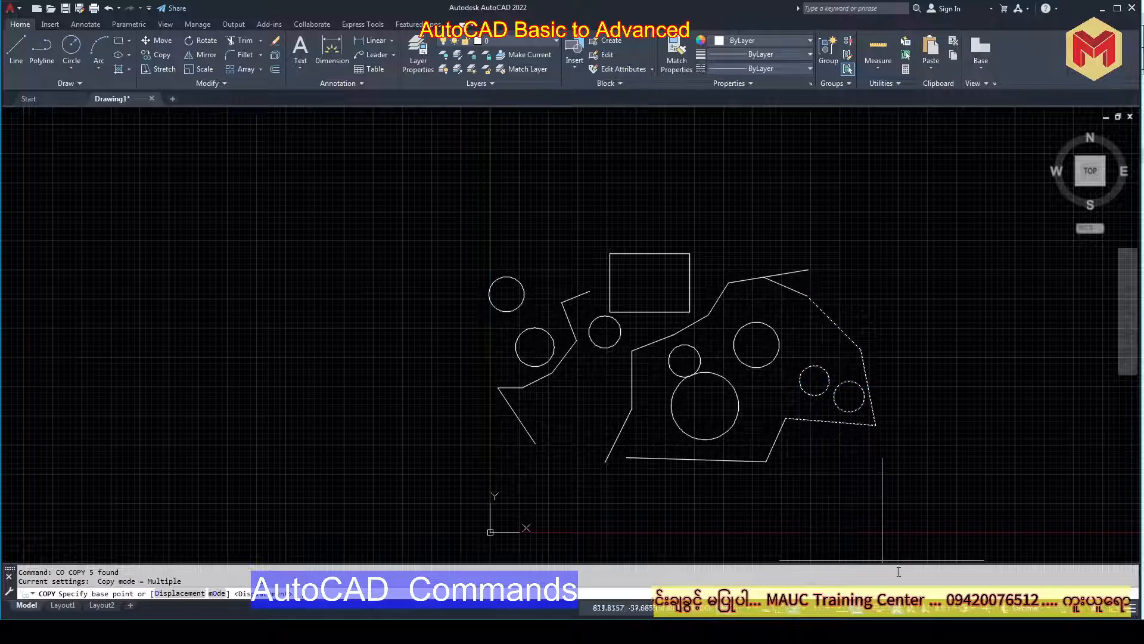
pyautogui.click(843, 473)
pyautogui.click(921, 377)
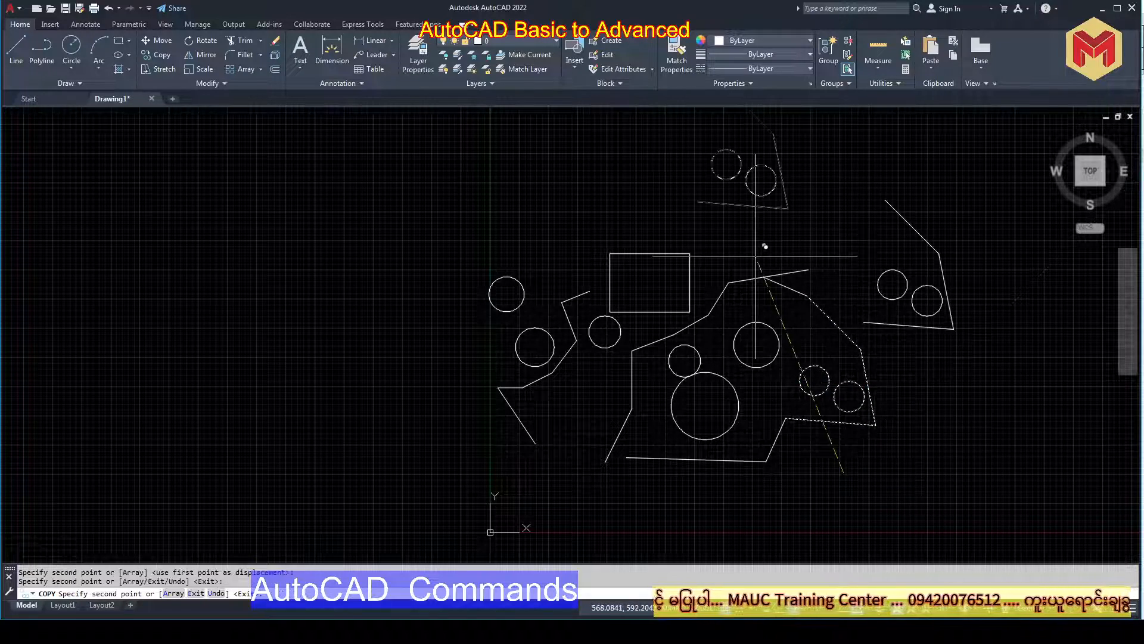
pyautogui.click(756, 257)
pyautogui.moveTo(755, 256); pyautogui.dragTo(724, 380, button='middle')
pyautogui.click(806, 313)
pyautogui.click(968, 369)
pyautogui.scroll(-5, 967, 382)
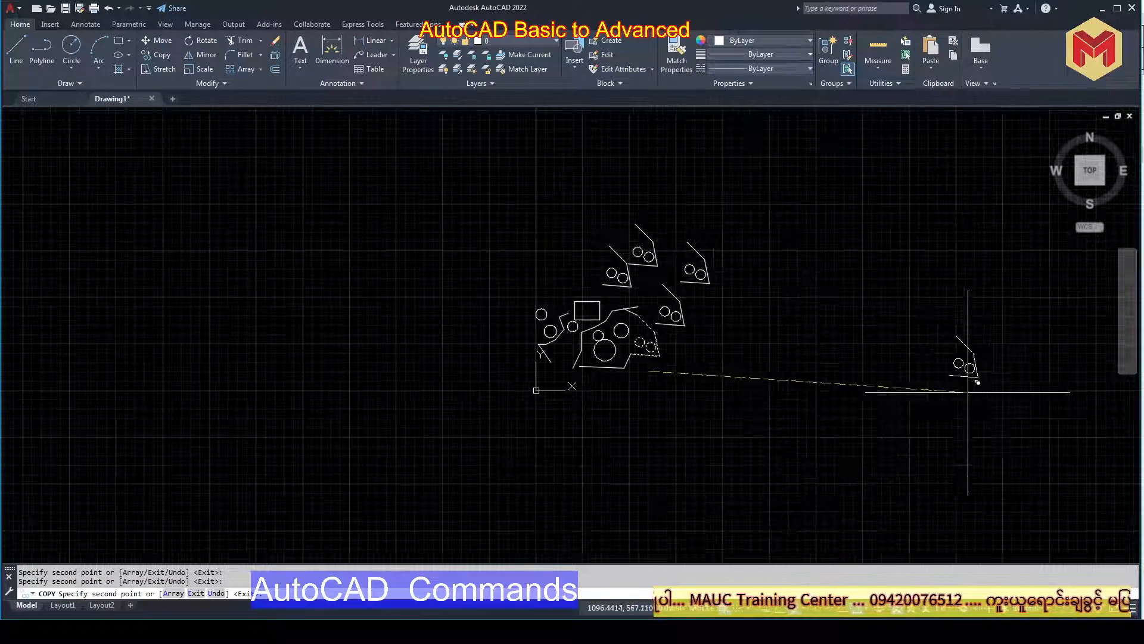
pyautogui.press('Return')
pyautogui.scroll(2, 678, 319)
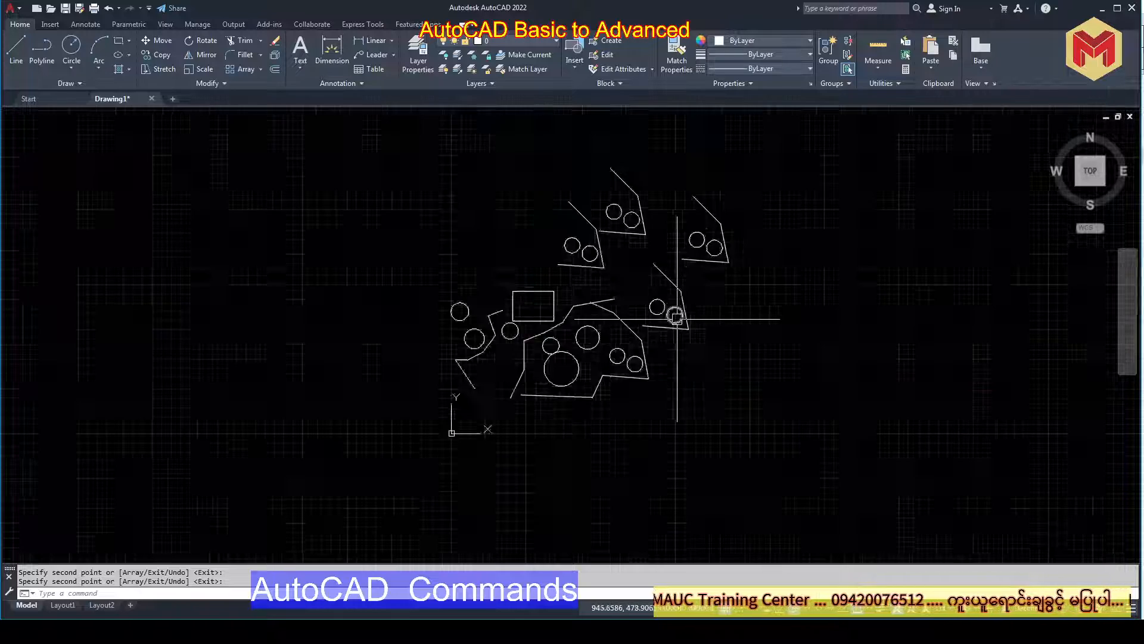
# Restore the erased circle in the left-hand group with OOPS.
pyautogui.scroll(2, 675, 316)
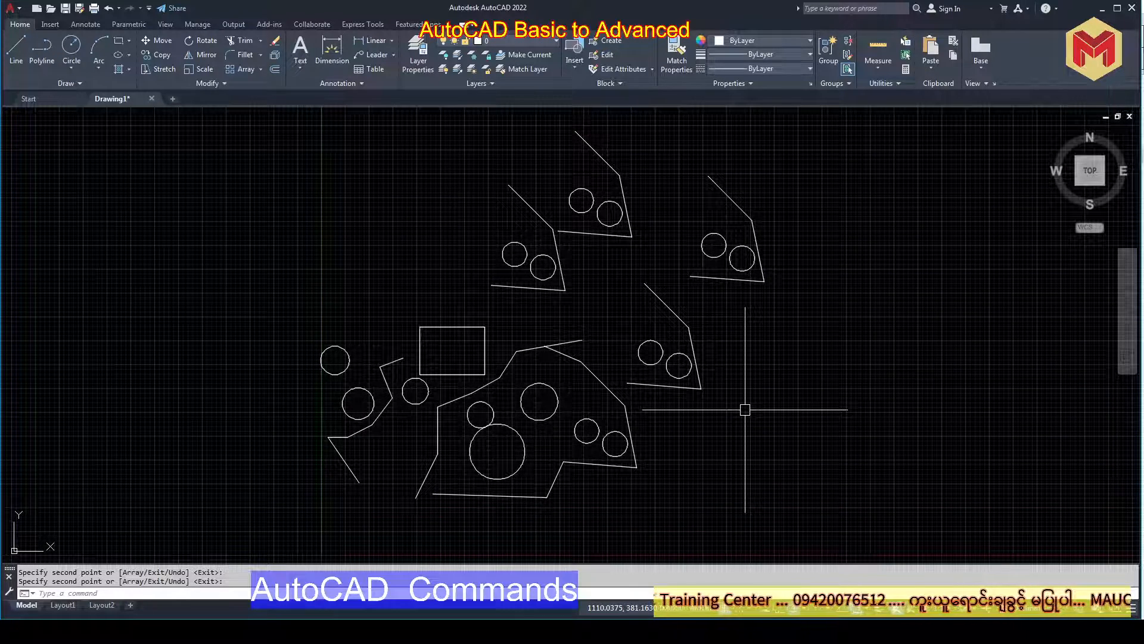
pyautogui.write('oops')
pyautogui.press('Return')
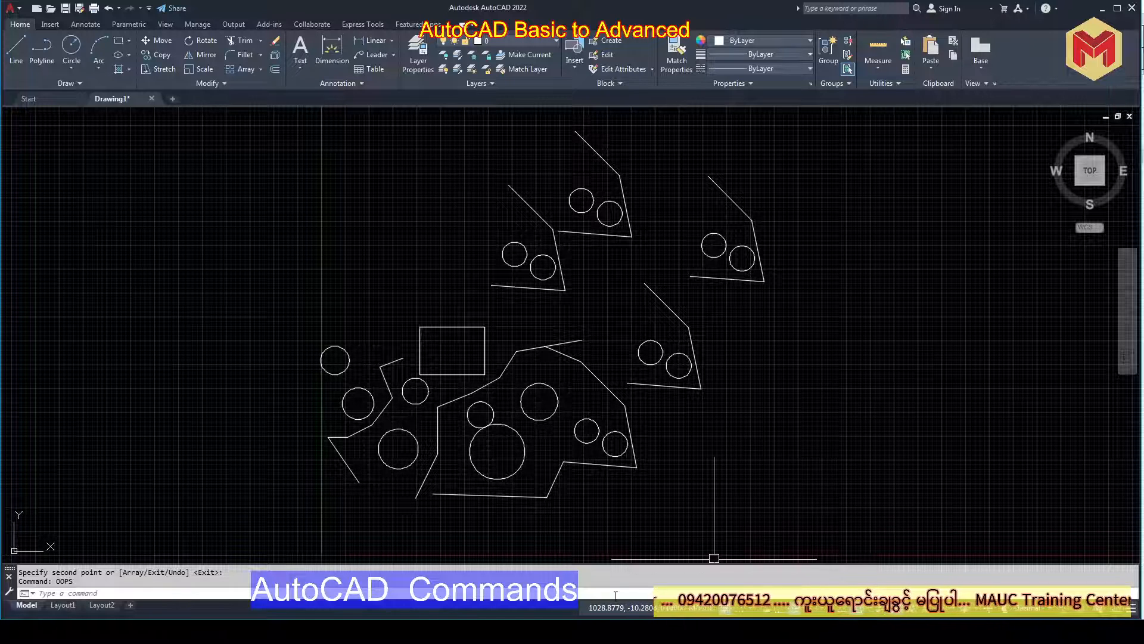
# Switch to the PDF command list in Adobe Acrobat, review the commands listed after OOPS, and return to AutoCAD.
pyautogui.click(503, 566)
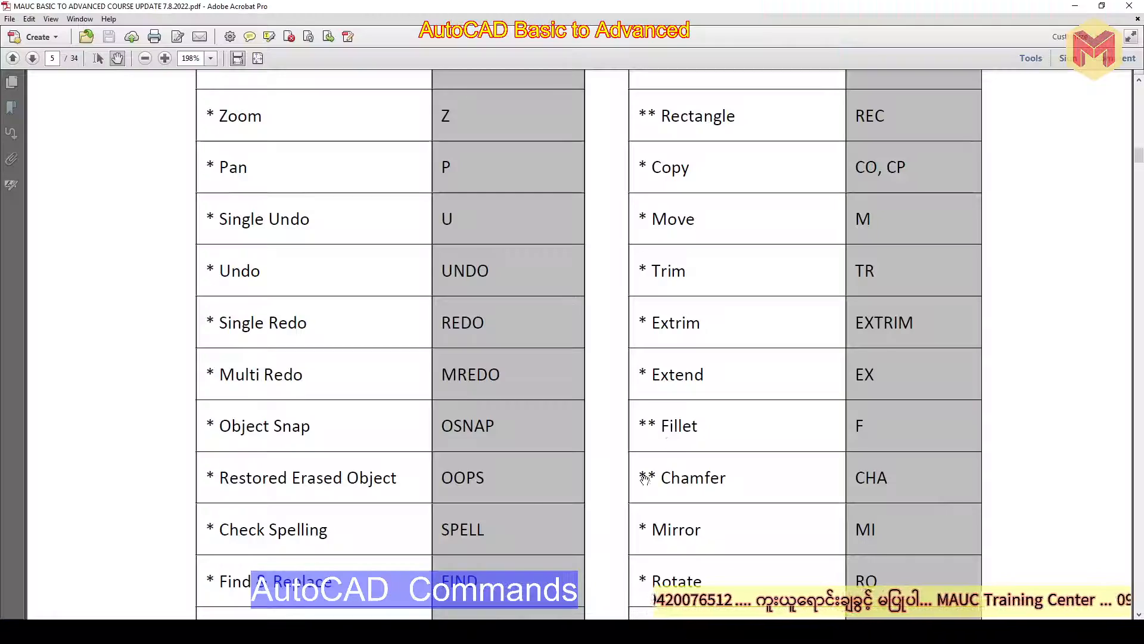
pyautogui.scroll(-1, 554, 432)
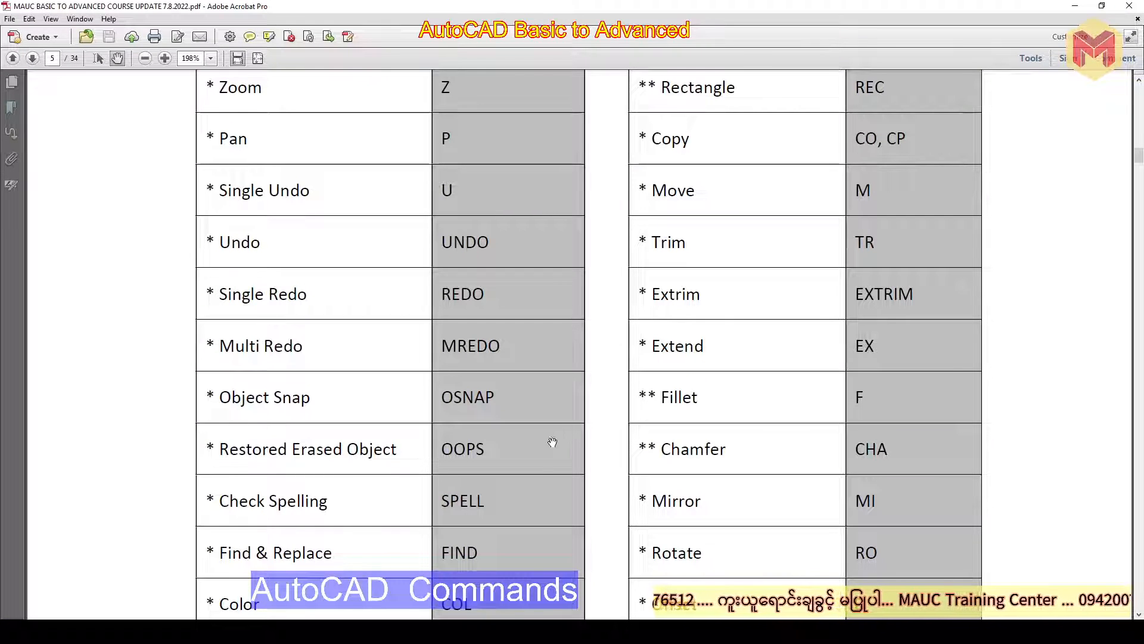
pyautogui.scroll(-2, 552, 441)
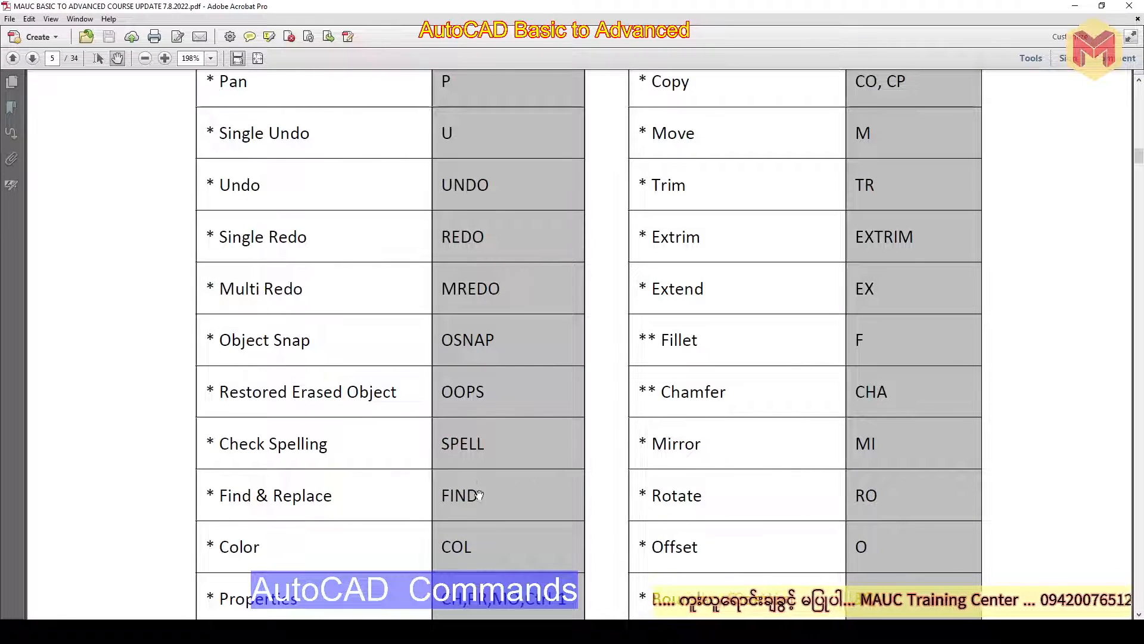
pyautogui.click(1074, 6)
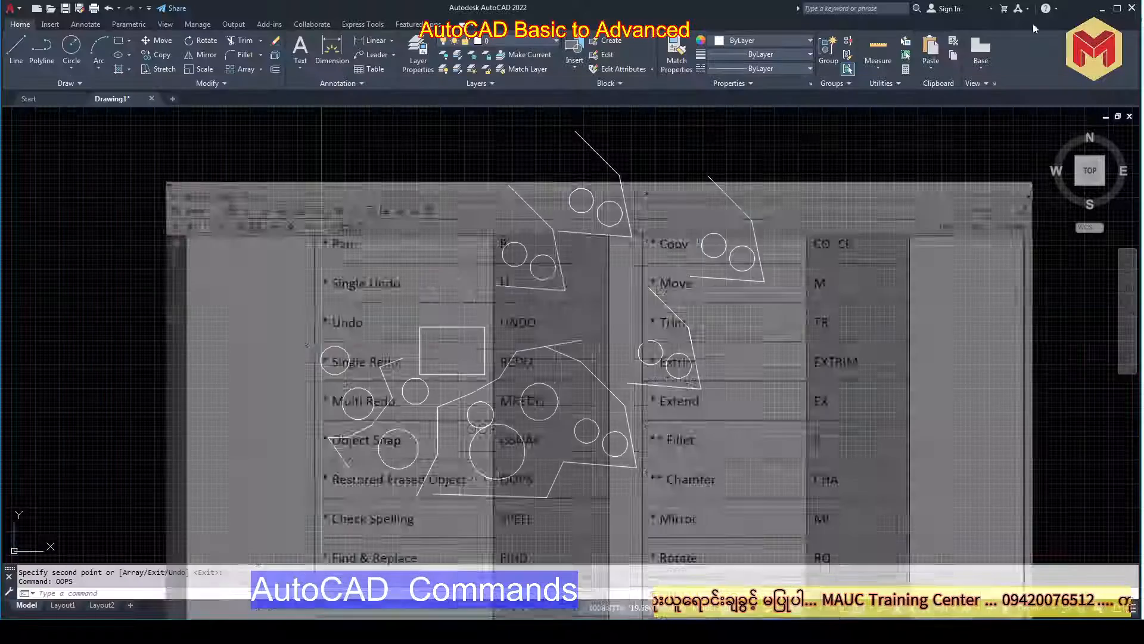
pyautogui.click(301, 67)
pyautogui.click(325, 89)
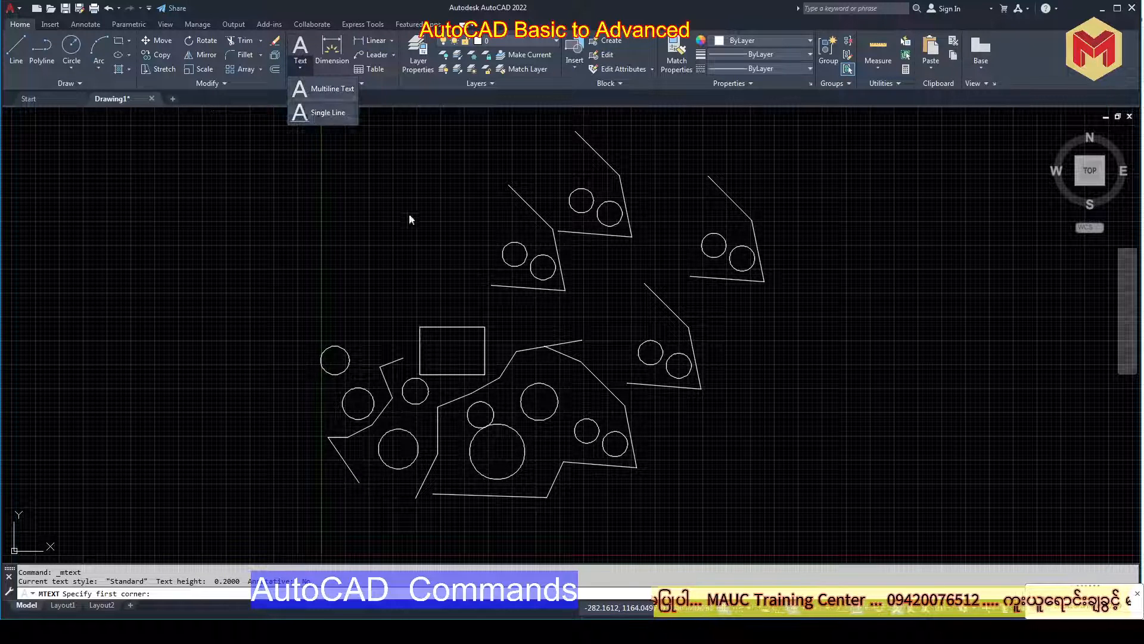
pyautogui.click(416, 248)
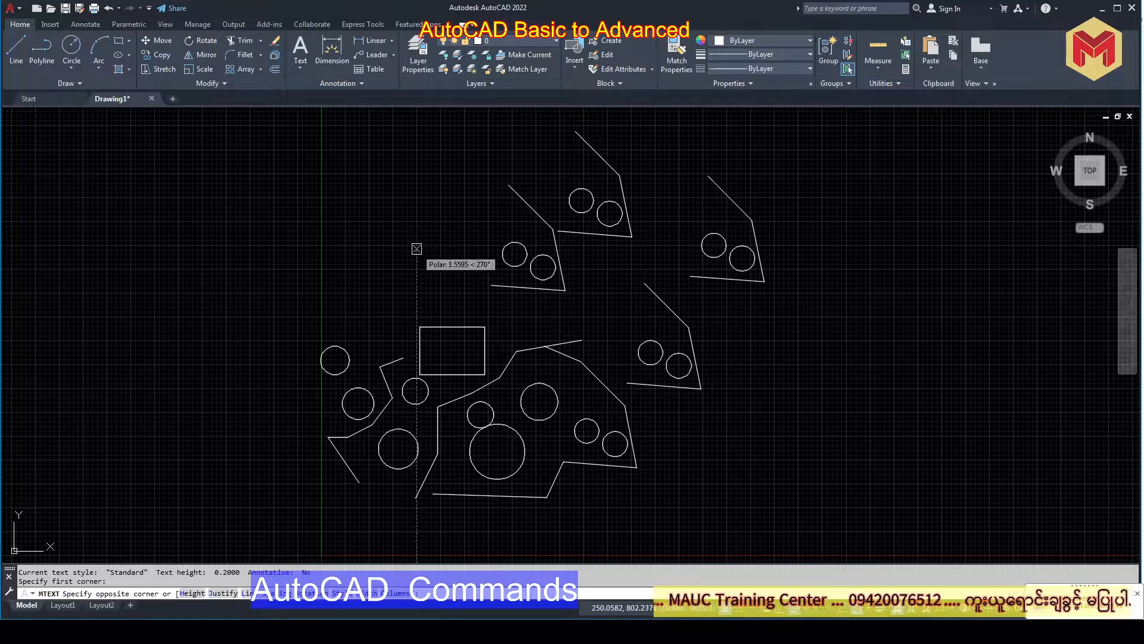
pyautogui.press('Escape')
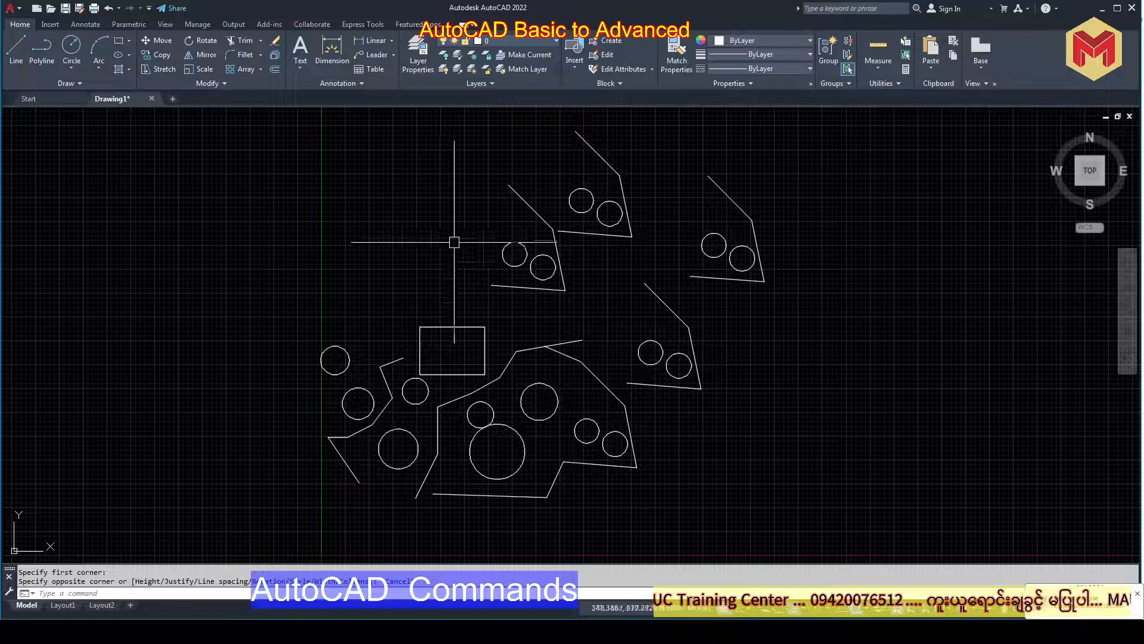
# Place a single-line text above the left-hand circles with a height of about 50 units and 0 rotation.
pyautogui.click(300, 67)
pyautogui.click(324, 112)
pyautogui.click(354, 169)
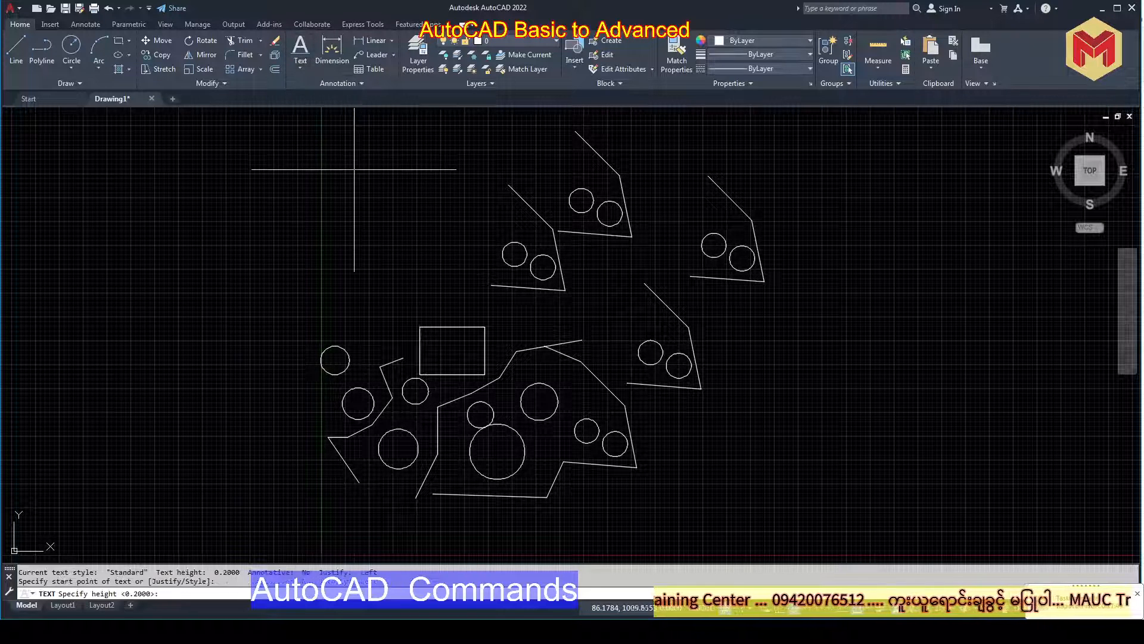
pyautogui.click(357, 198)
pyautogui.press('Return')
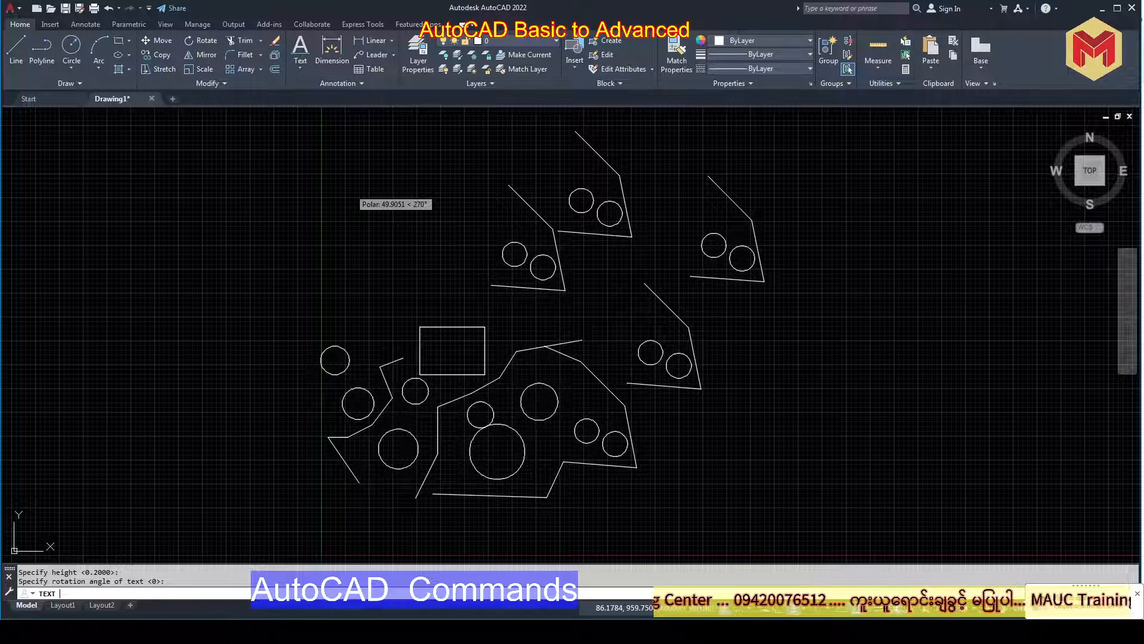
pyautogui.write('A')
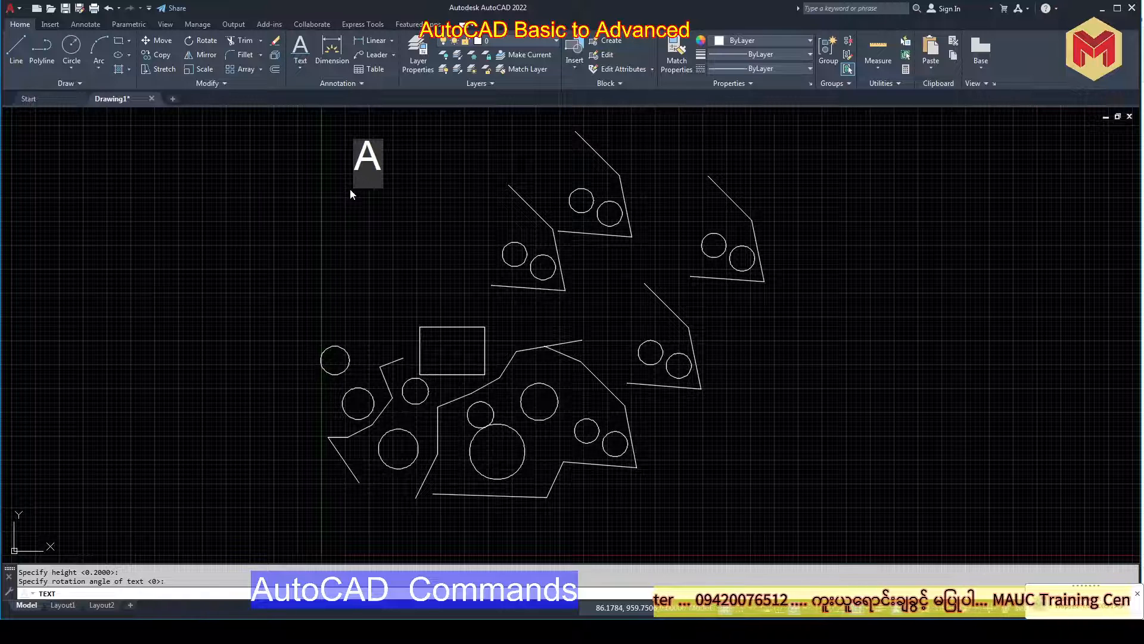
pyautogui.write('ut')
pyautogui.press('BackSpace')
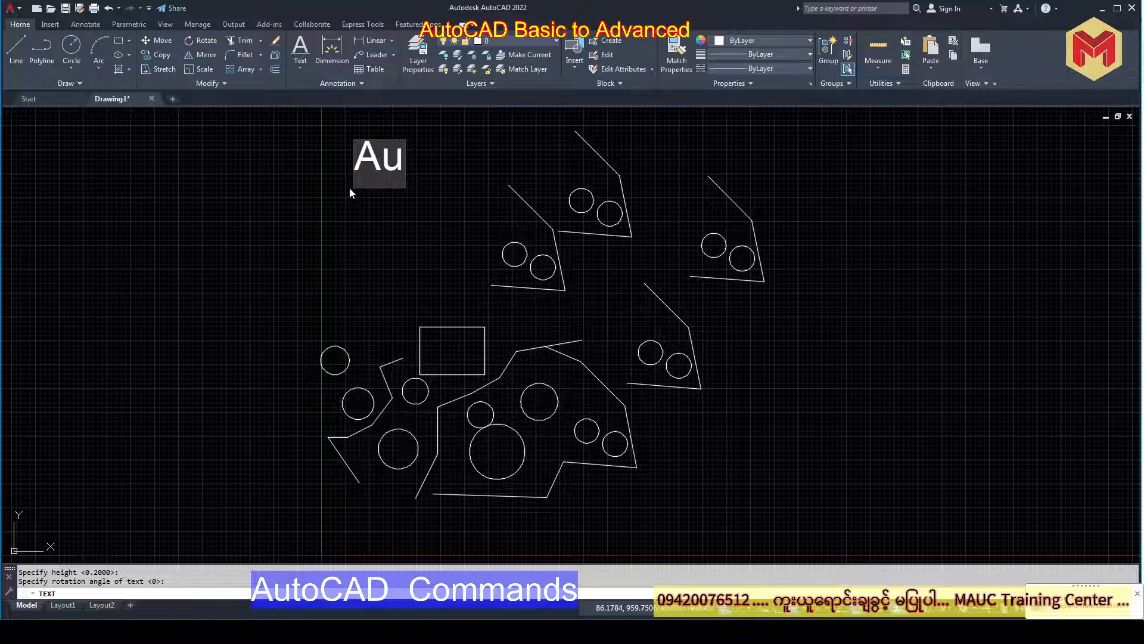
pyautogui.press('BackSpace')
pyautogui.press('BackSpace')
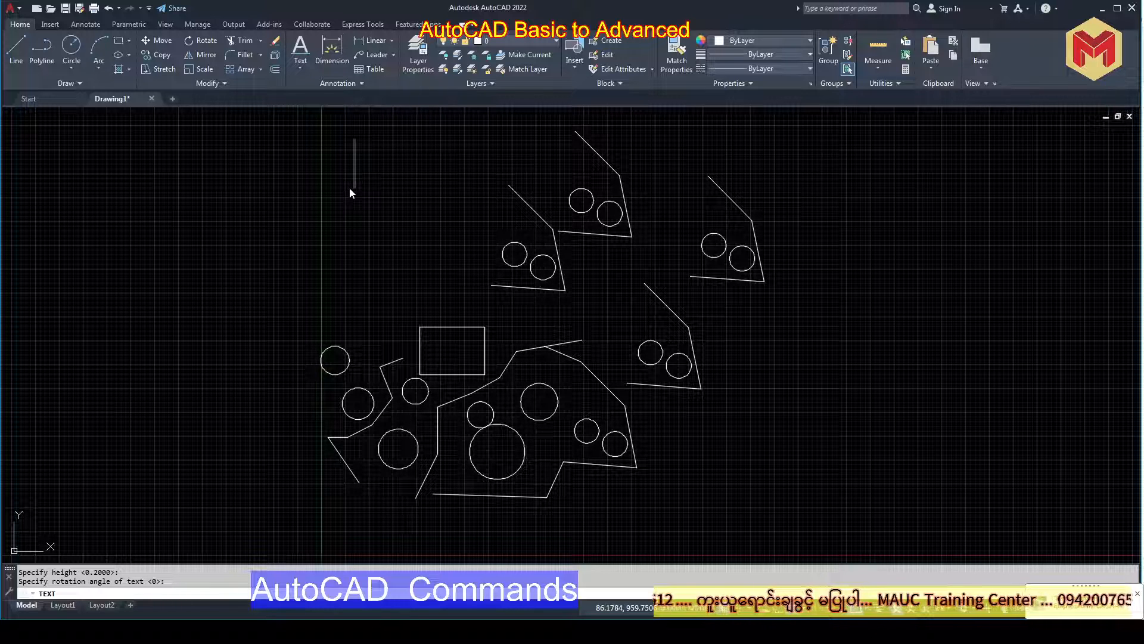
# Fill the single-line text with "My Name iss" followed by the person's name, and finish the text.
pyautogui.write('My')
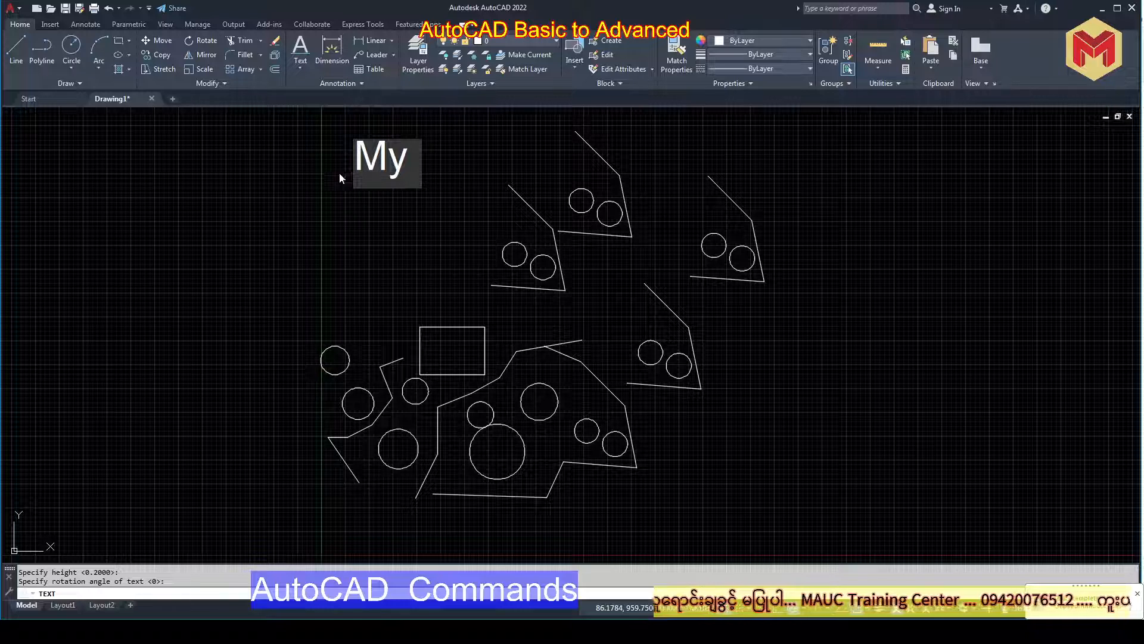
pyautogui.scroll(4, 415, 178)
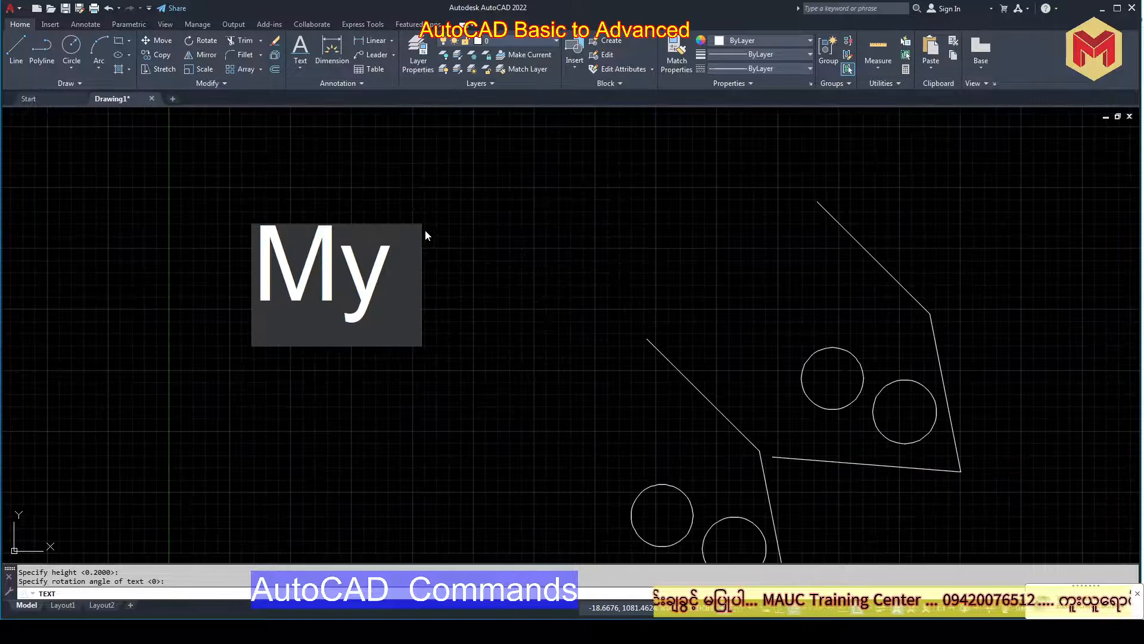
pyautogui.write('Name i')
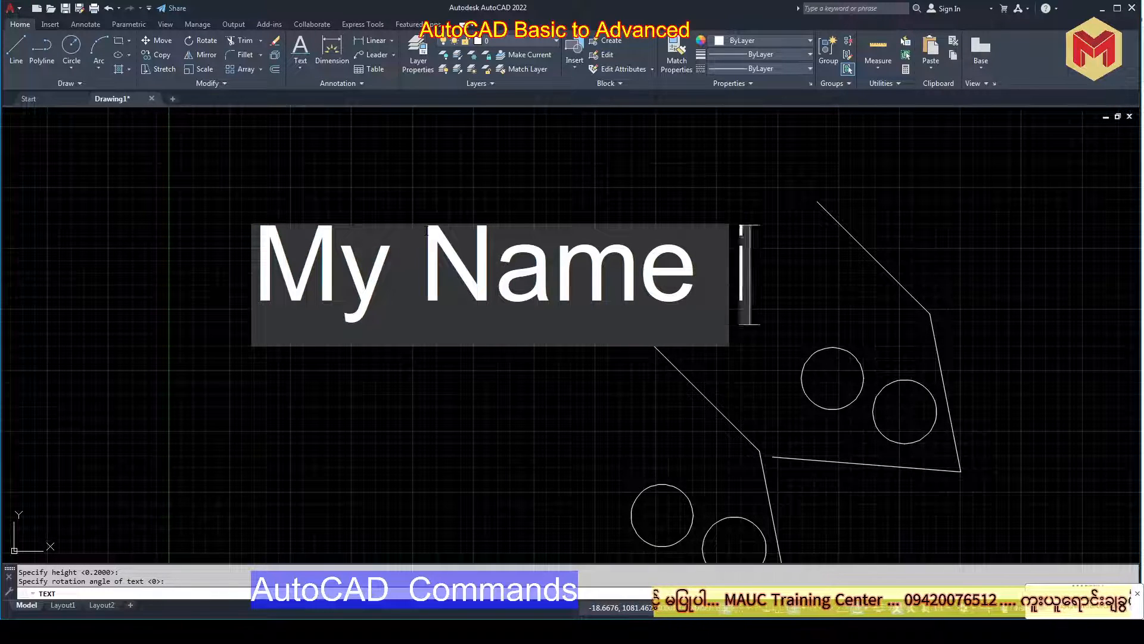
pyautogui.write('s')
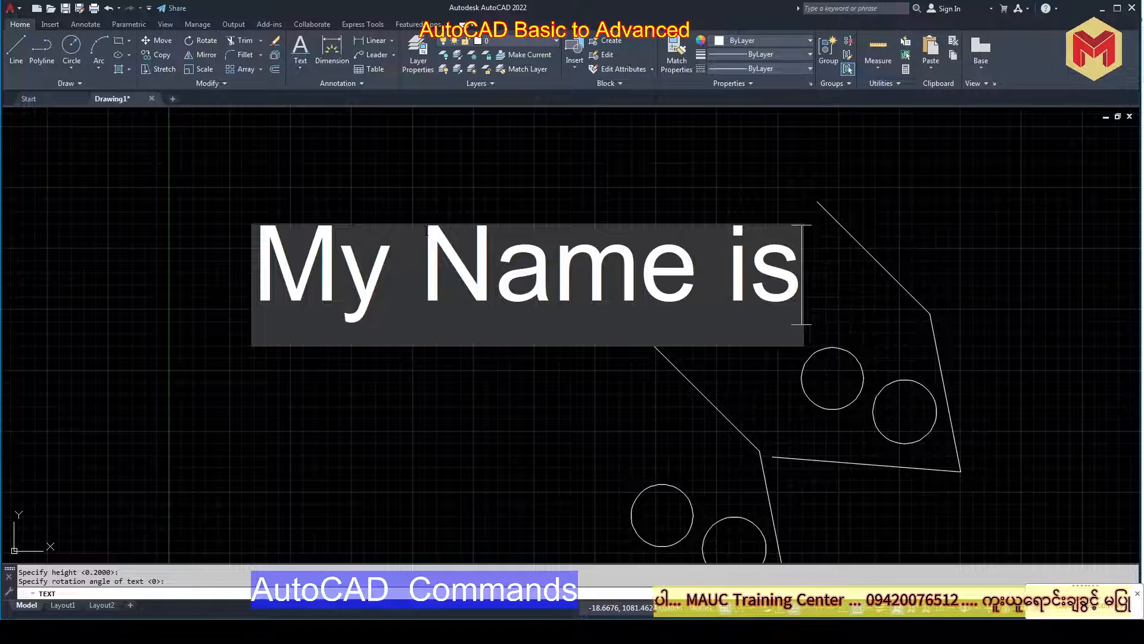
pyautogui.write('s')
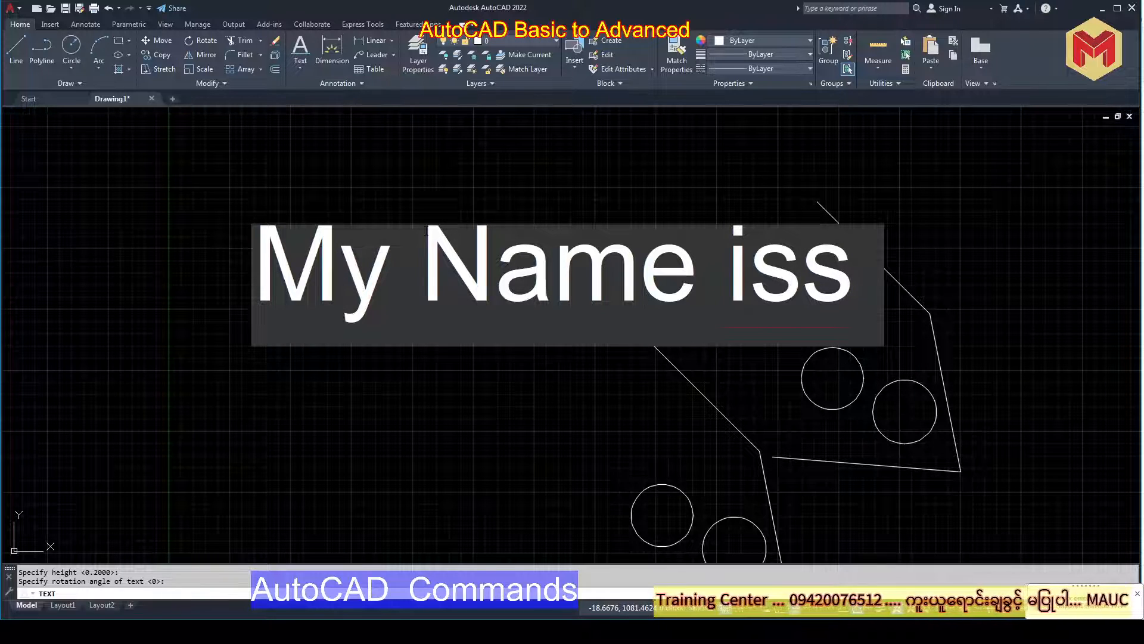
pyautogui.write(' M')
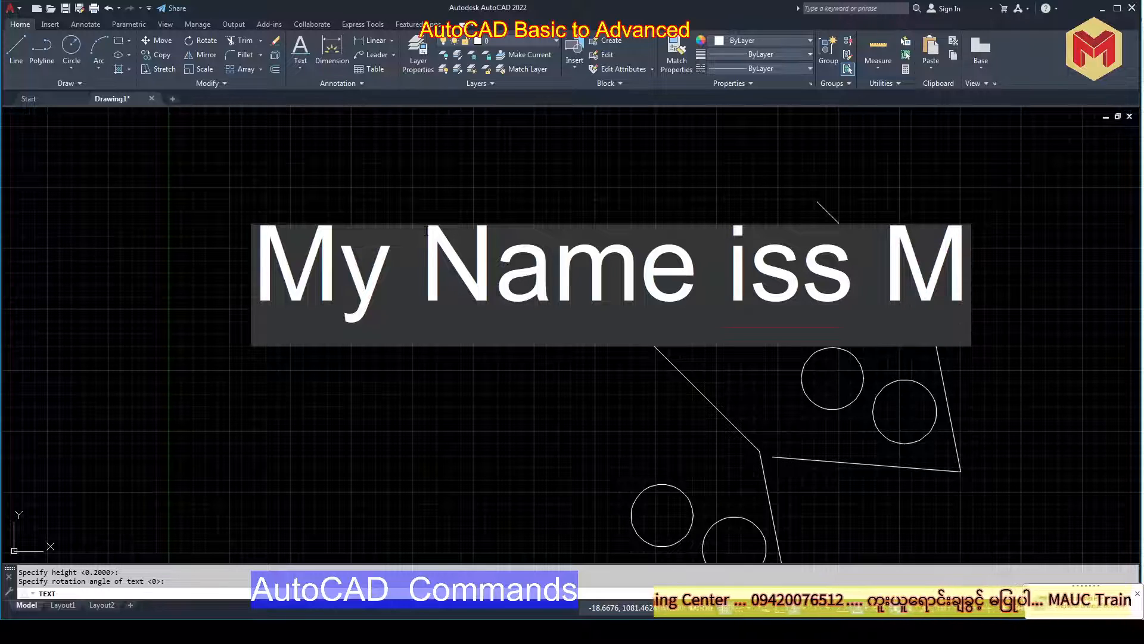
pyautogui.write('g Mg')
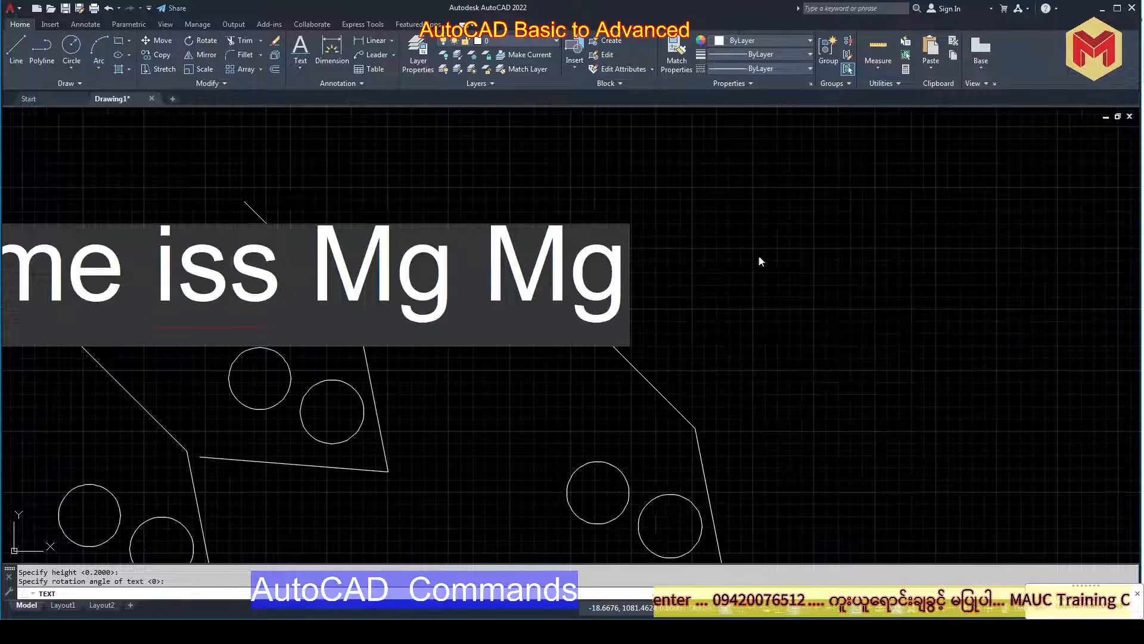
pyautogui.press('Return')
pyautogui.press('Return')
# Move the sentence up into the empty area above the four copied circle-and-line groups.
pyautogui.click(624, 309)
pyautogui.scroll(-4, 628, 324)
pyautogui.write('m')
pyautogui.press('space')
pyautogui.click(715, 360)
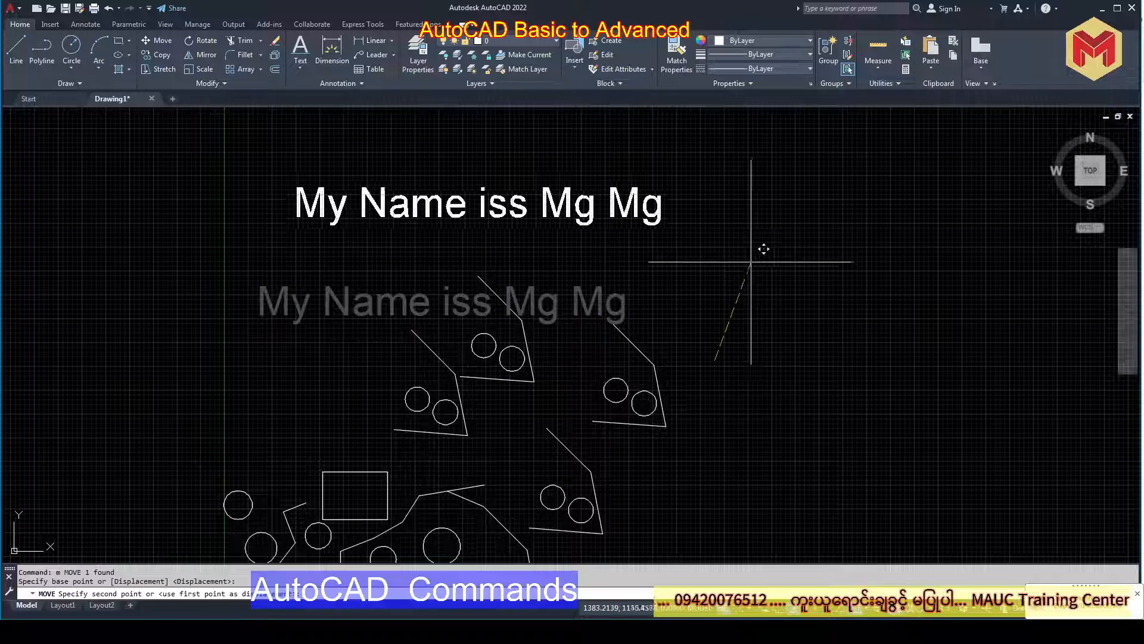
pyautogui.click(751, 261)
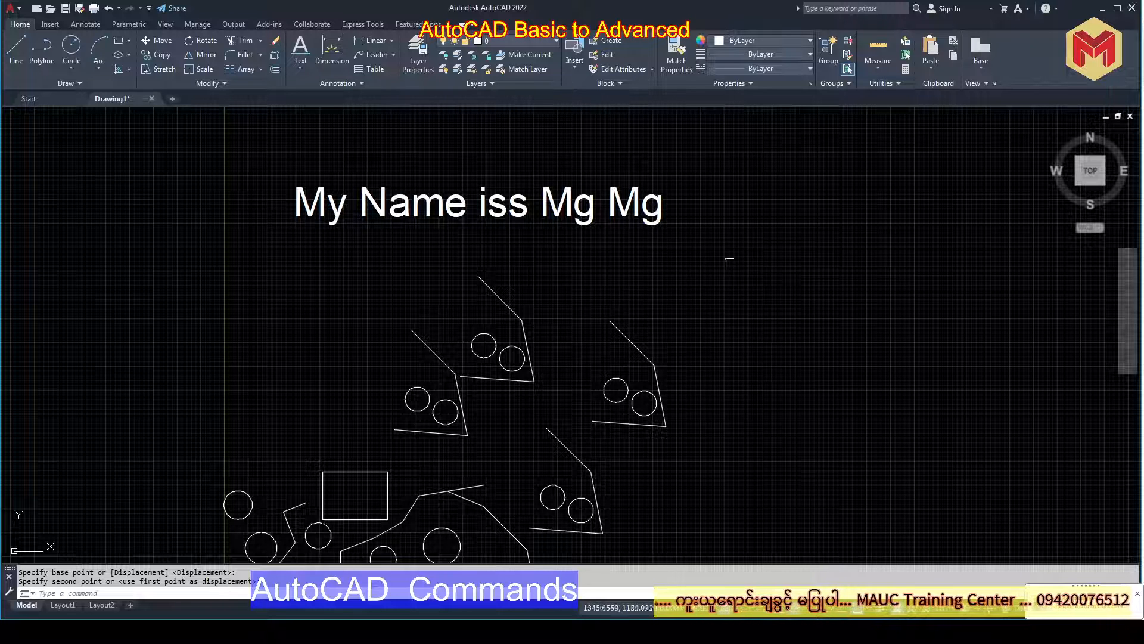
# Open the sentence for in-place editing to examine its spelling, and leave the editor without changes.
pyautogui.click(558, 206)
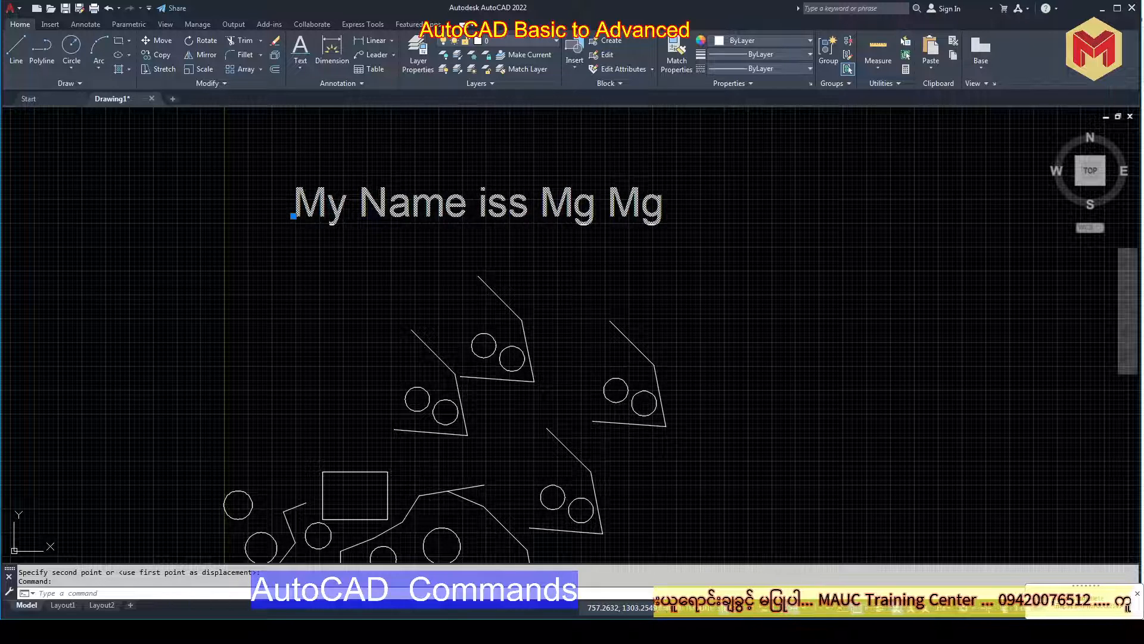
pyautogui.doubleClick(510, 218)
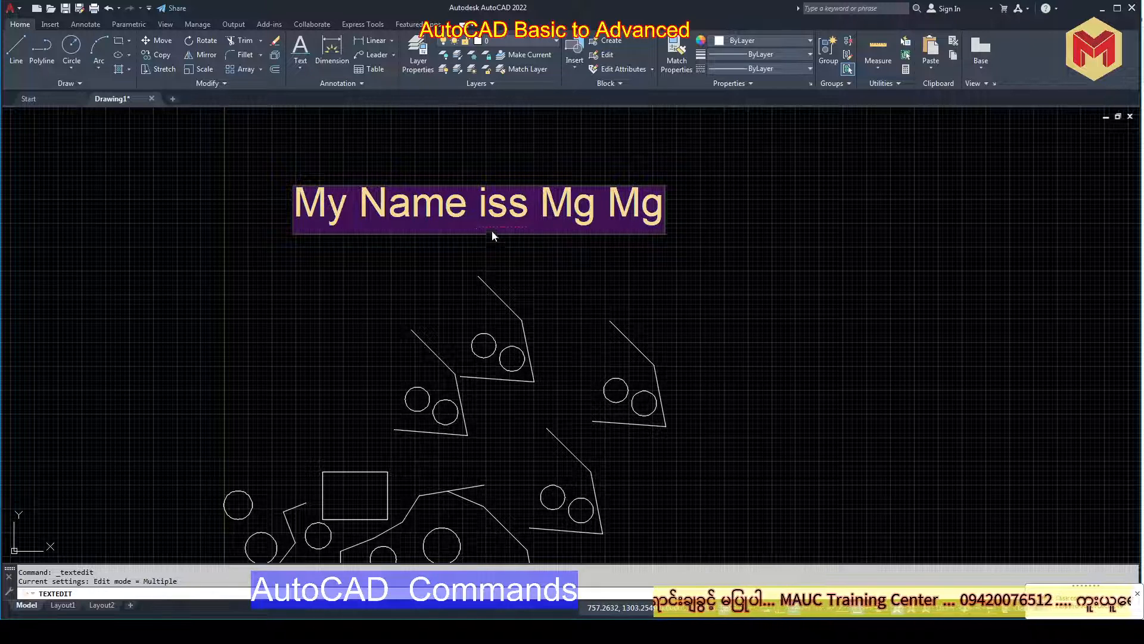
pyautogui.click(560, 259)
pyautogui.press('Escape')
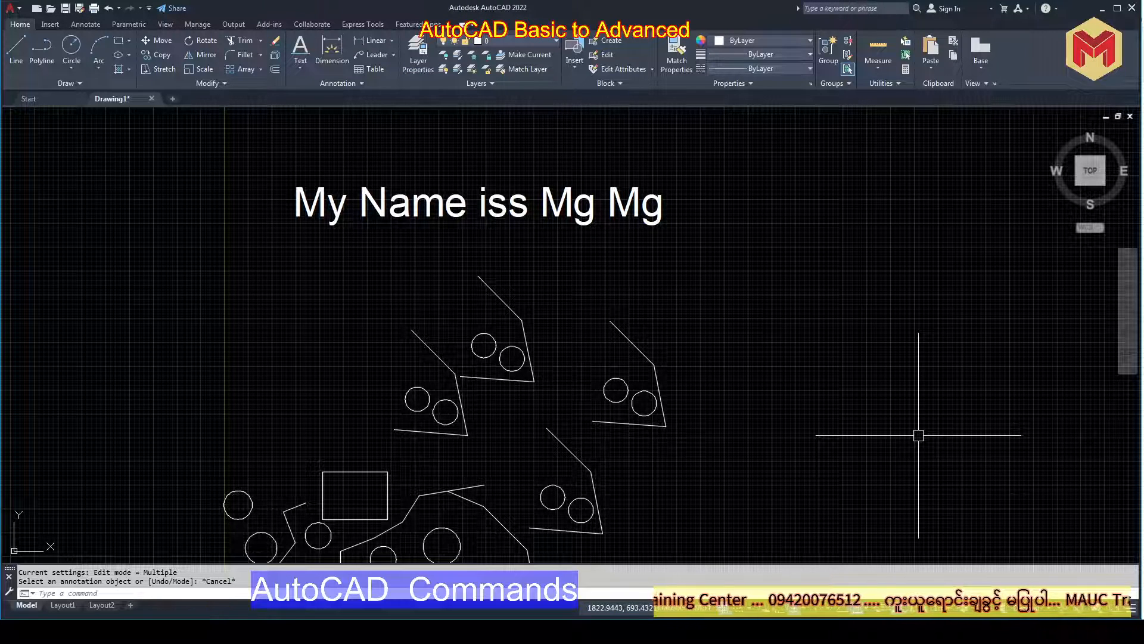
# Look up the spelling command in the PDF list in Adobe Acrobat, and open Check Spelling in AutoCAD clear of the sentence.
pyautogui.click(547, 557)
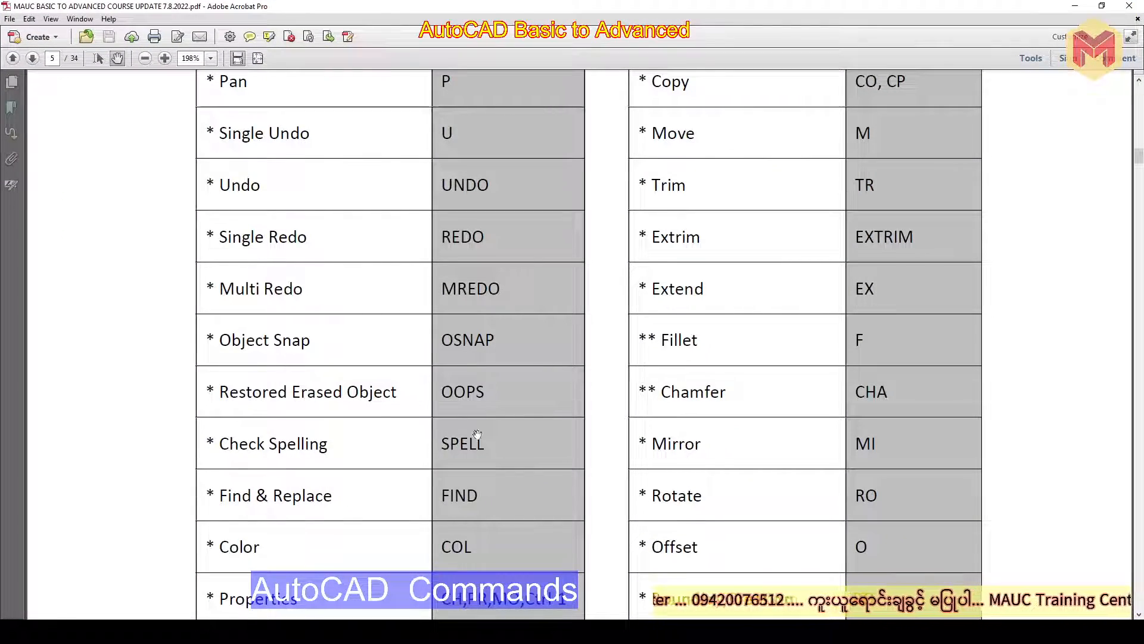
pyautogui.click(1076, 6)
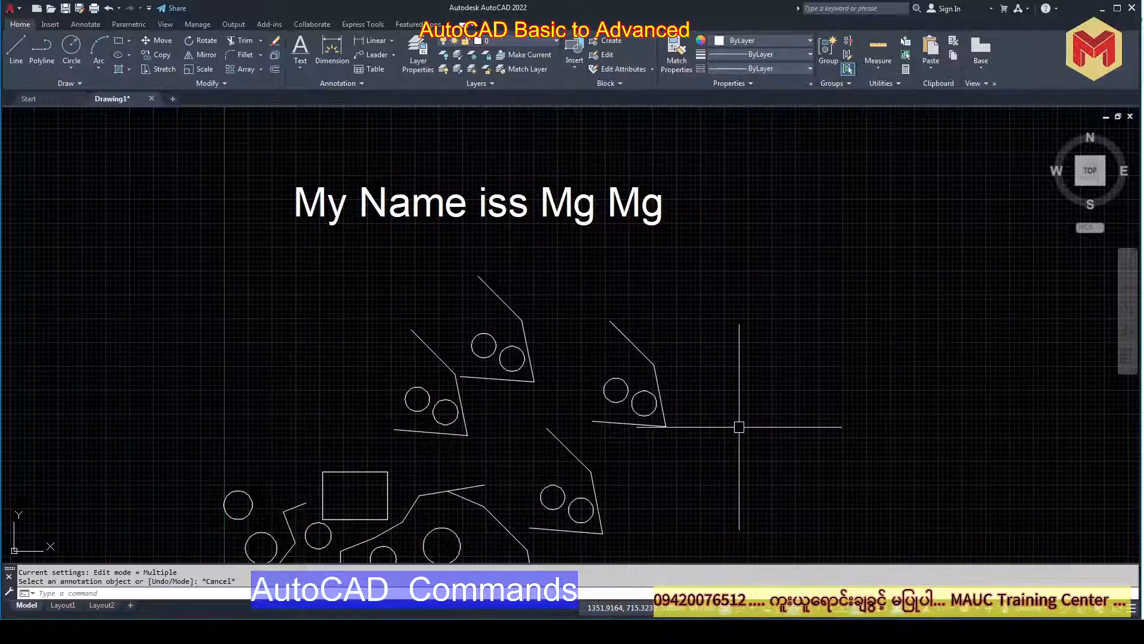
pyautogui.write('sp')
pyautogui.press('Return')
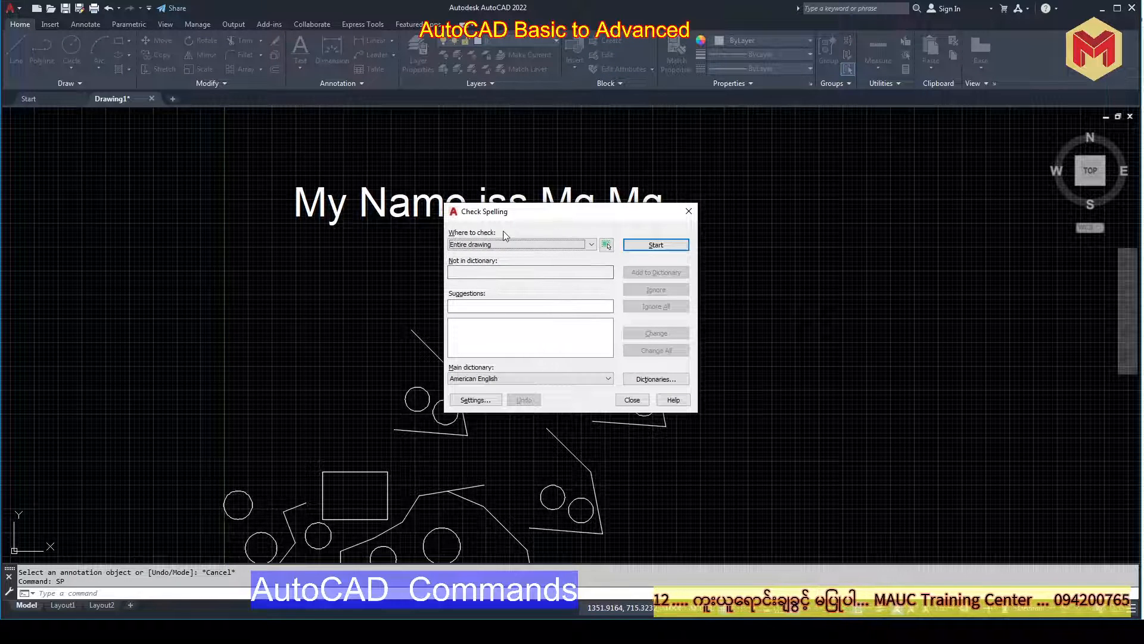
pyautogui.moveTo(552, 217); pyautogui.dragTo(838, 256)
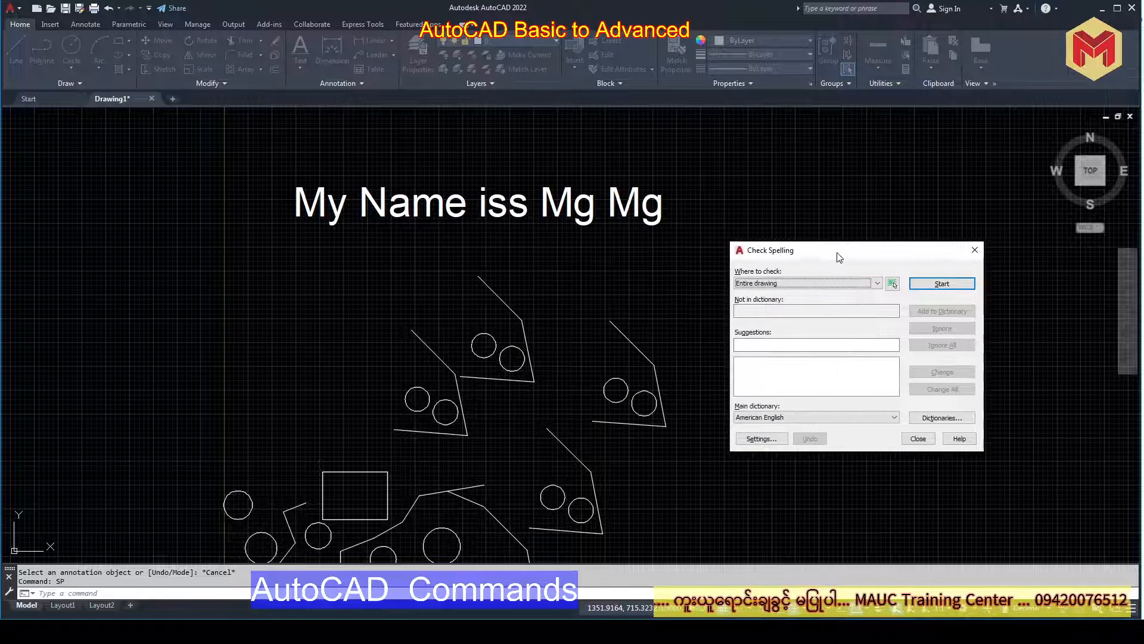
# Limit the spelling check to the sentence above the copied groups and start checking.
pyautogui.click(893, 285)
pyautogui.click(523, 216)
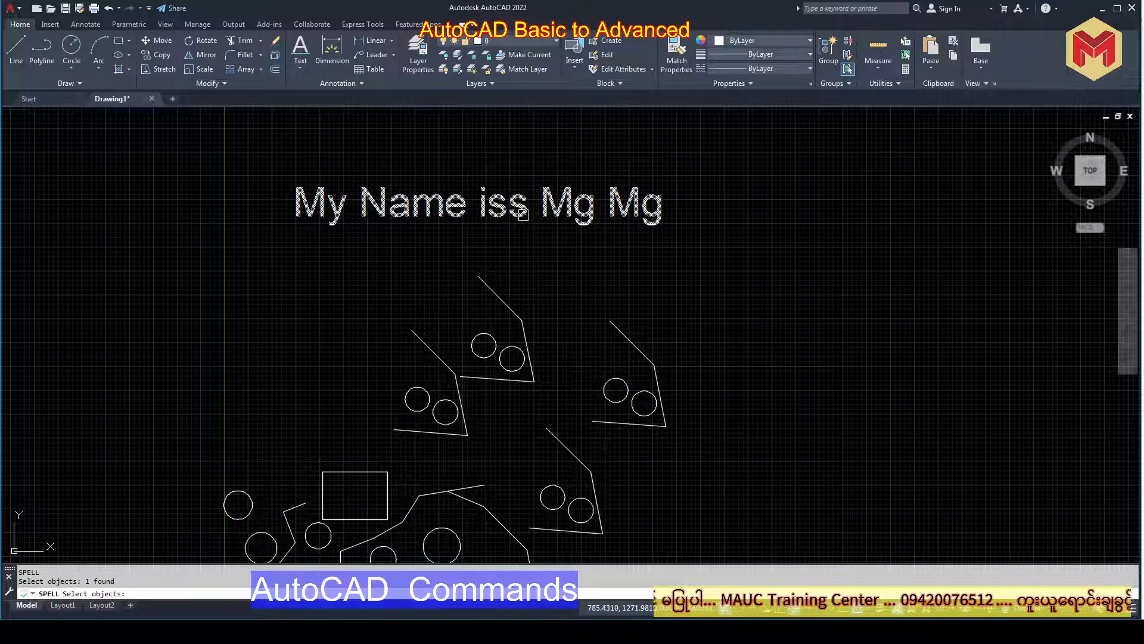
pyautogui.press('Return')
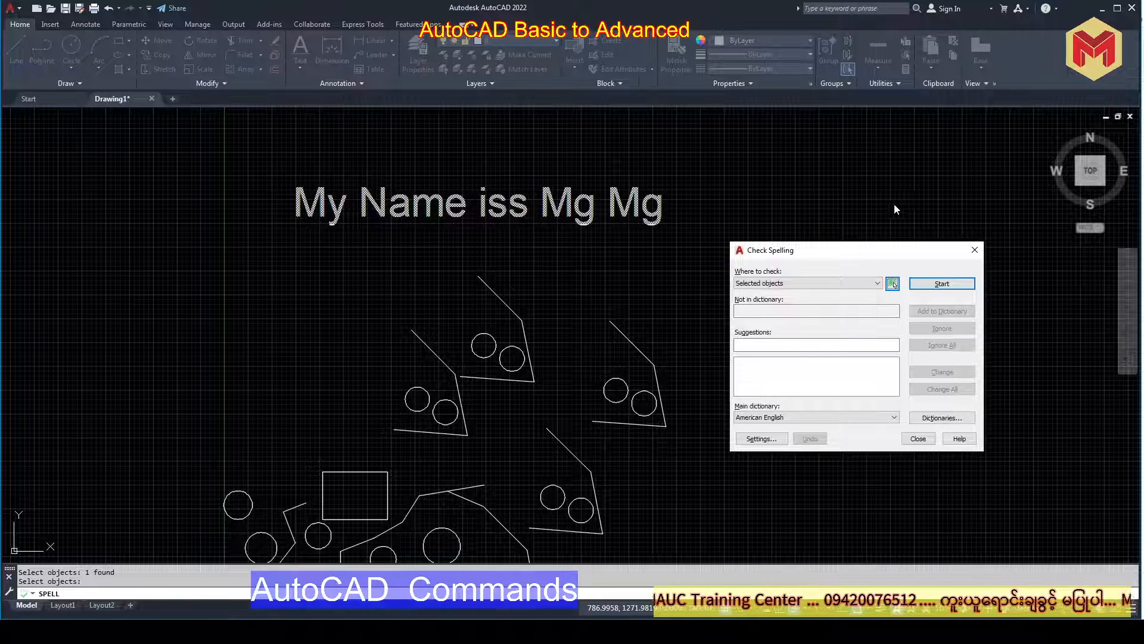
pyautogui.click(941, 284)
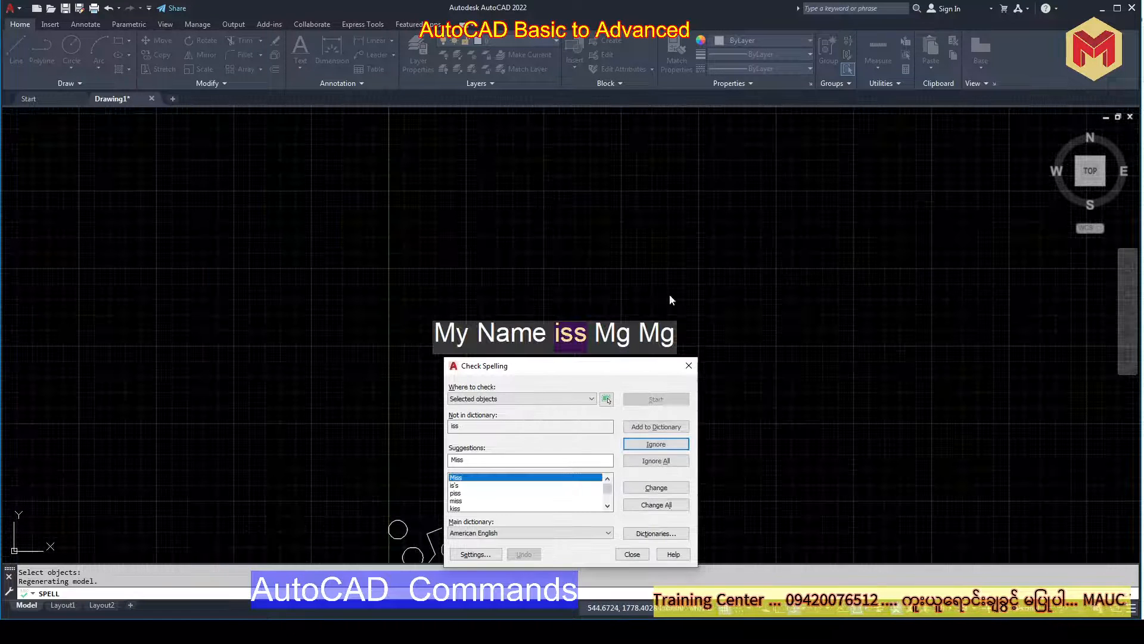
# Replace the misspelled word "iss" with the suggestion "is" and close the spelling check.
pyautogui.moveTo(549, 360); pyautogui.dragTo(279, 208)
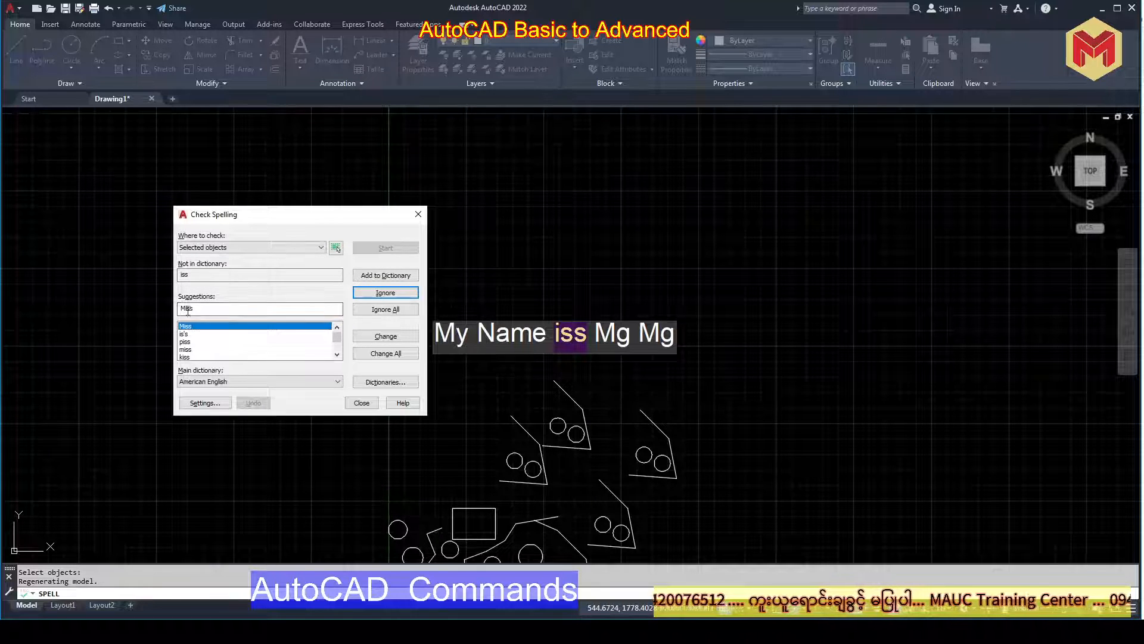
pyautogui.click(336, 348)
pyautogui.moveTo(334, 343); pyautogui.dragTo(334, 342)
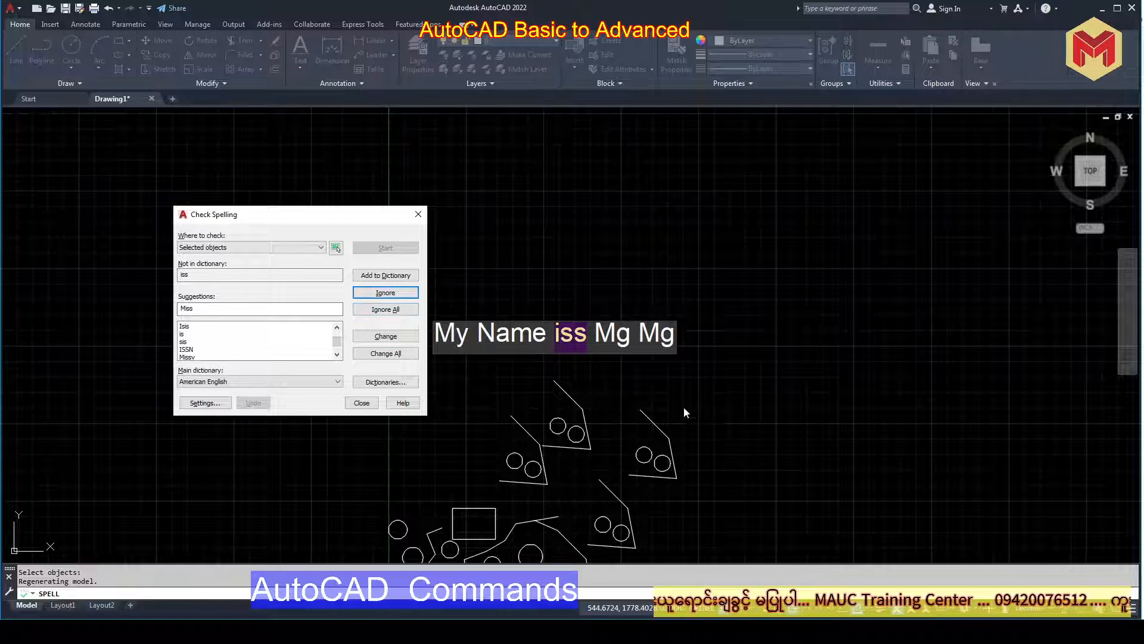
pyautogui.click(182, 334)
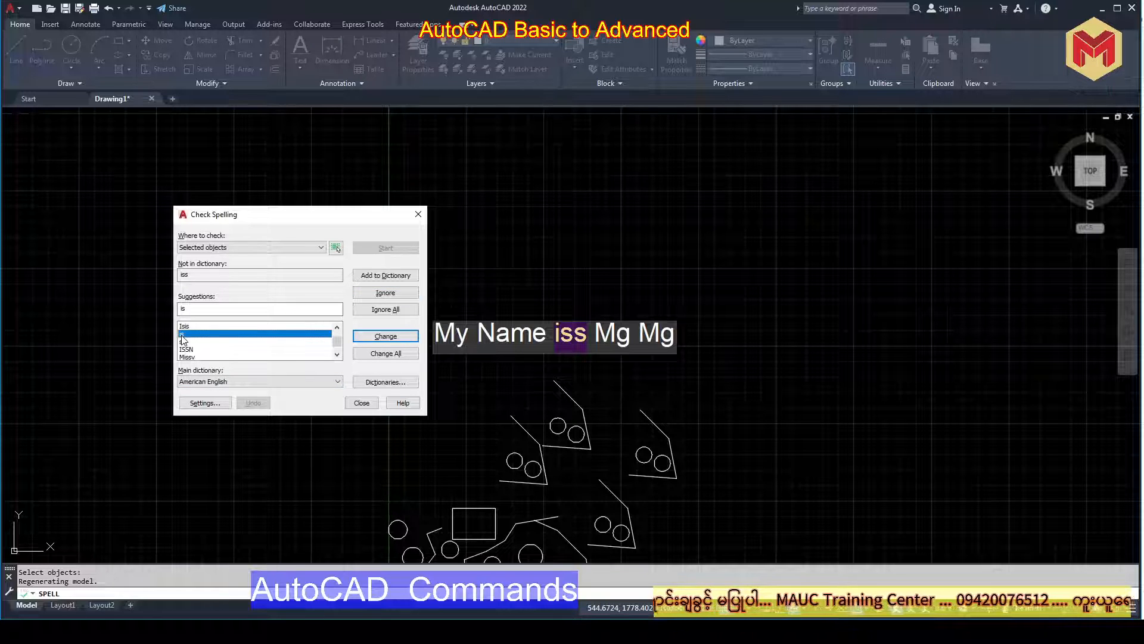
pyautogui.click(386, 336)
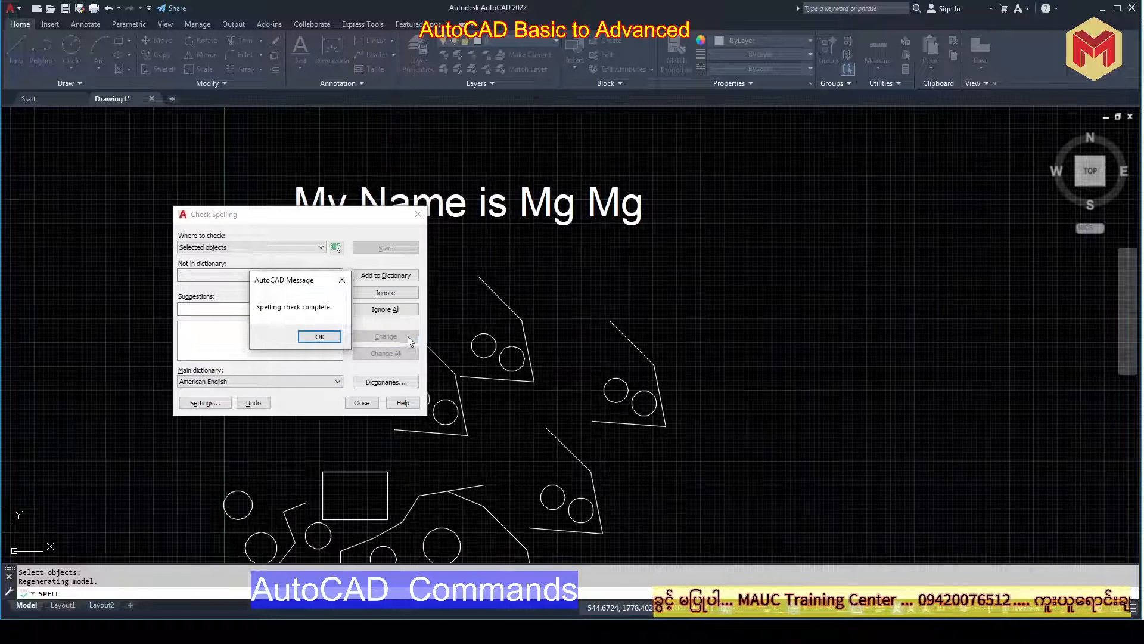
pyautogui.click(320, 337)
pyautogui.click(361, 403)
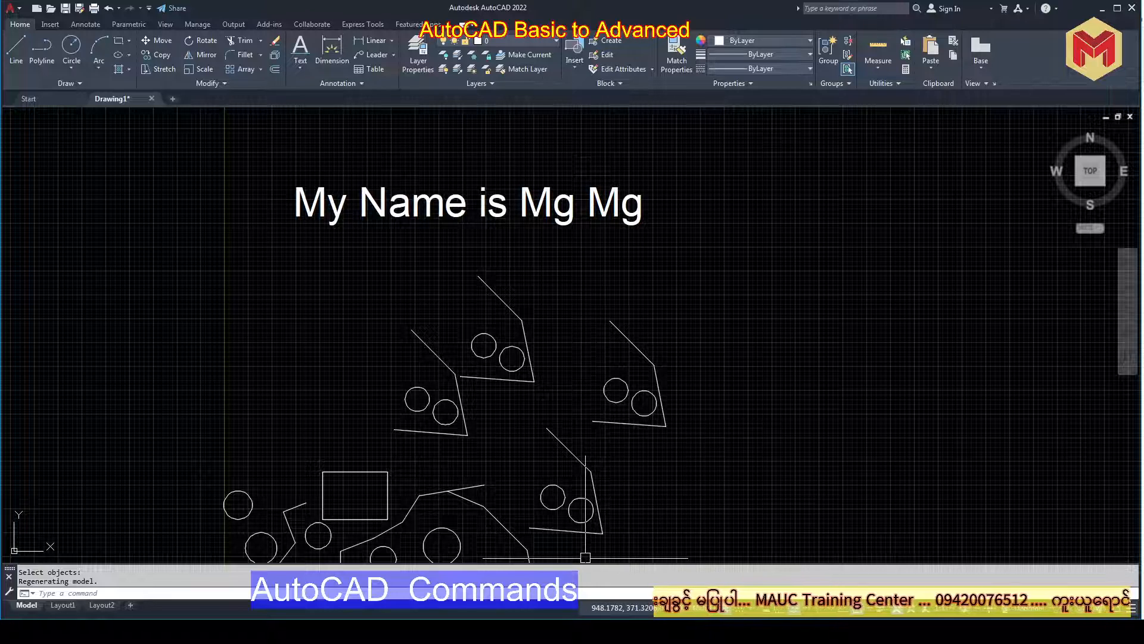
# Browse the drawings in the Documents folder and open MAUC Basic To Advanced Course1.dwg.
pyautogui.click(568, 631)
pyautogui.click(615, 580)
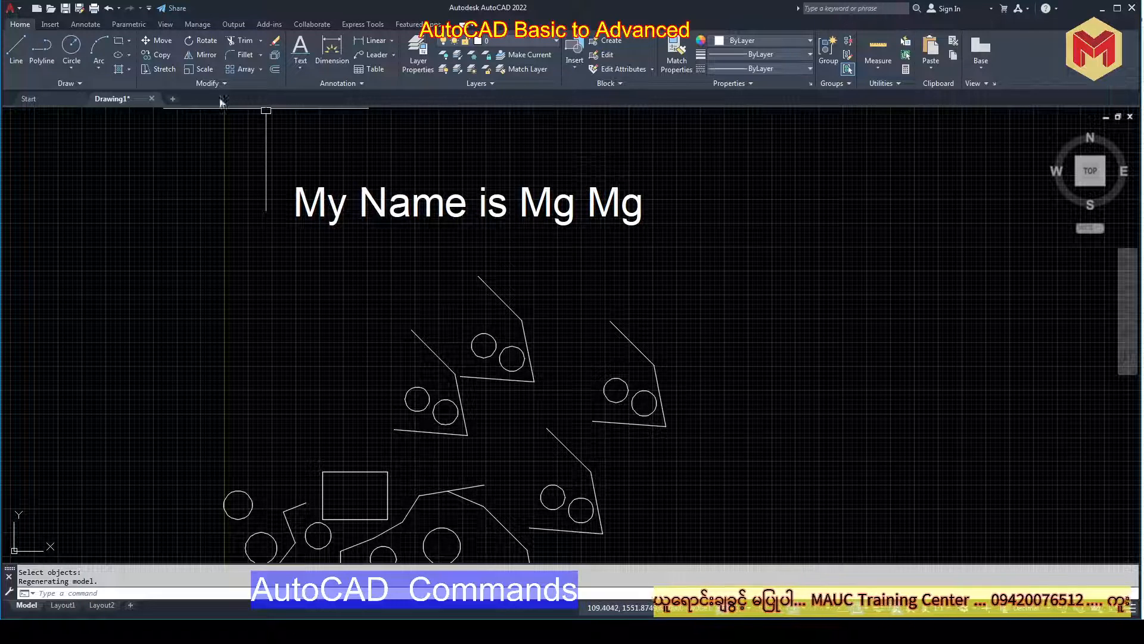
pyautogui.click(51, 8)
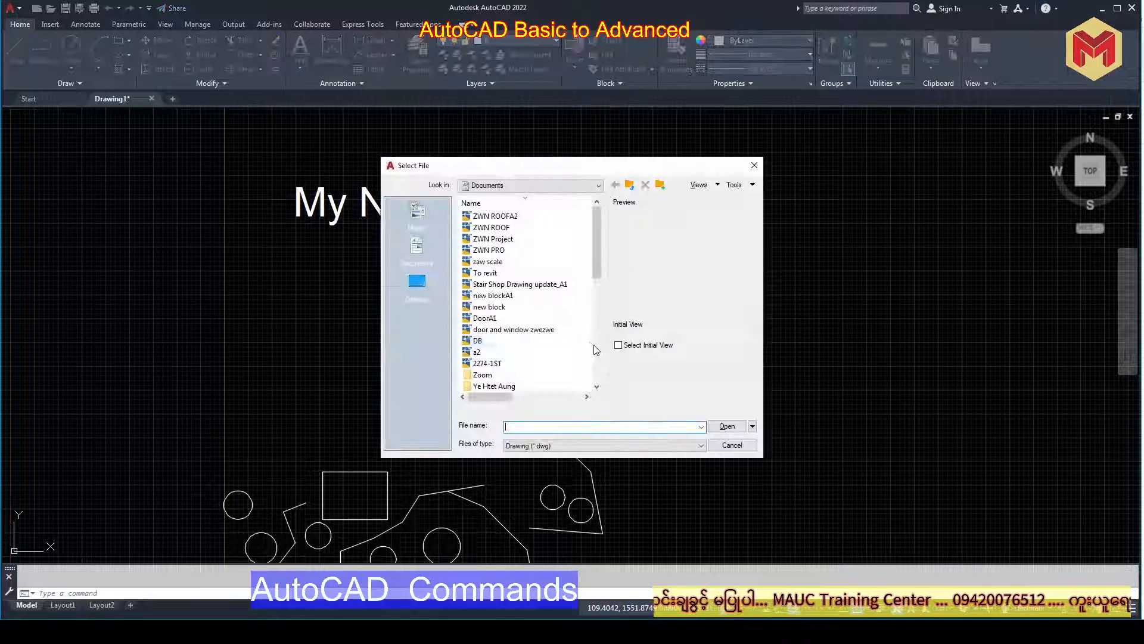
pyautogui.click(531, 262)
pyautogui.click(535, 249)
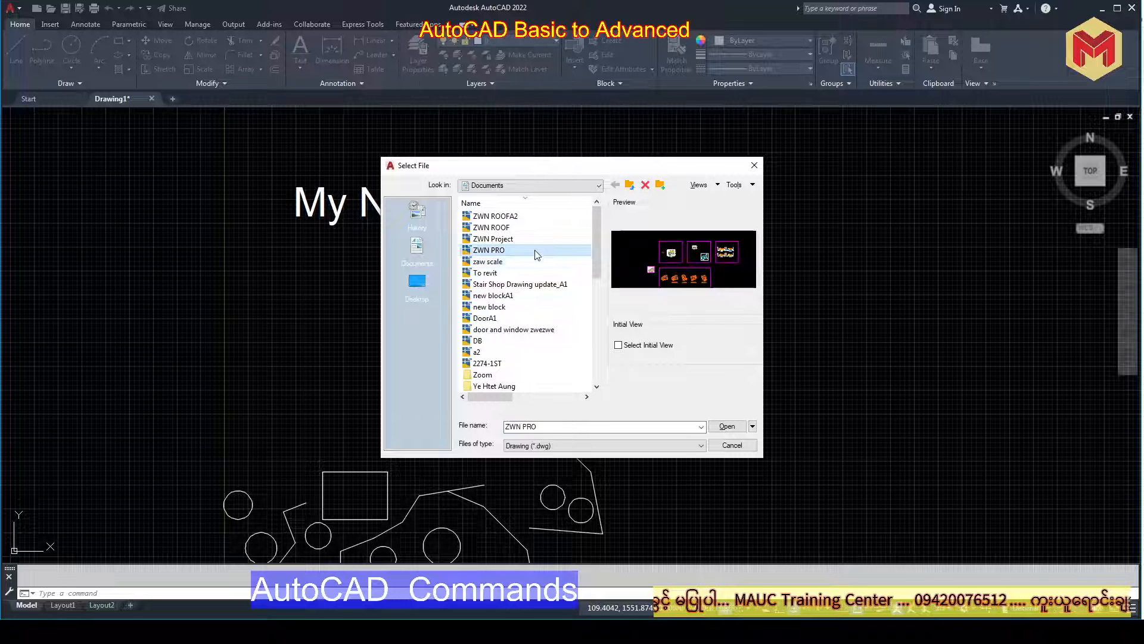
pyautogui.click(535, 240)
pyautogui.click(538, 227)
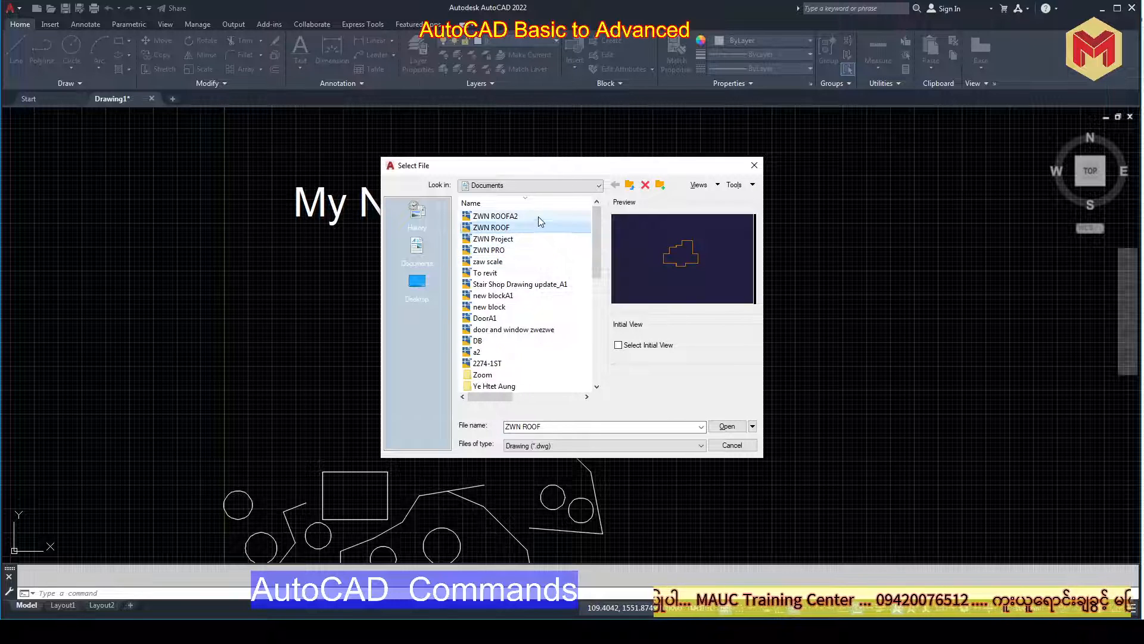
pyautogui.click(538, 216)
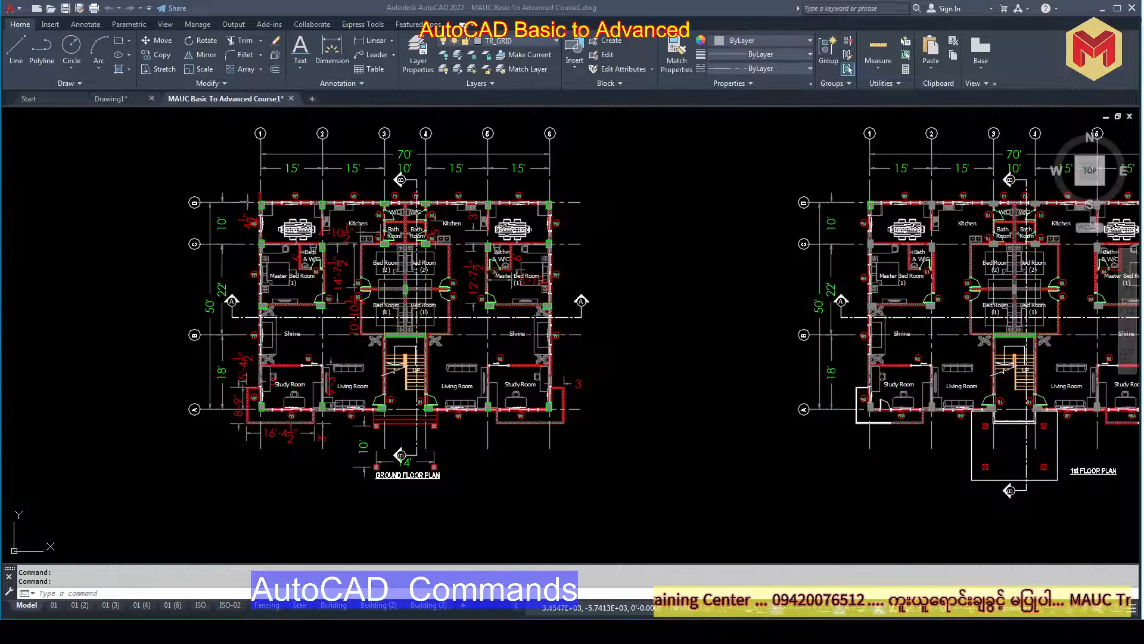
# Examine the course drawing's floor plan sheets, especially the ground floor plan and its room name labels.
pyautogui.scroll(-2, 682, 455)
pyautogui.scroll(-1, 682, 455)
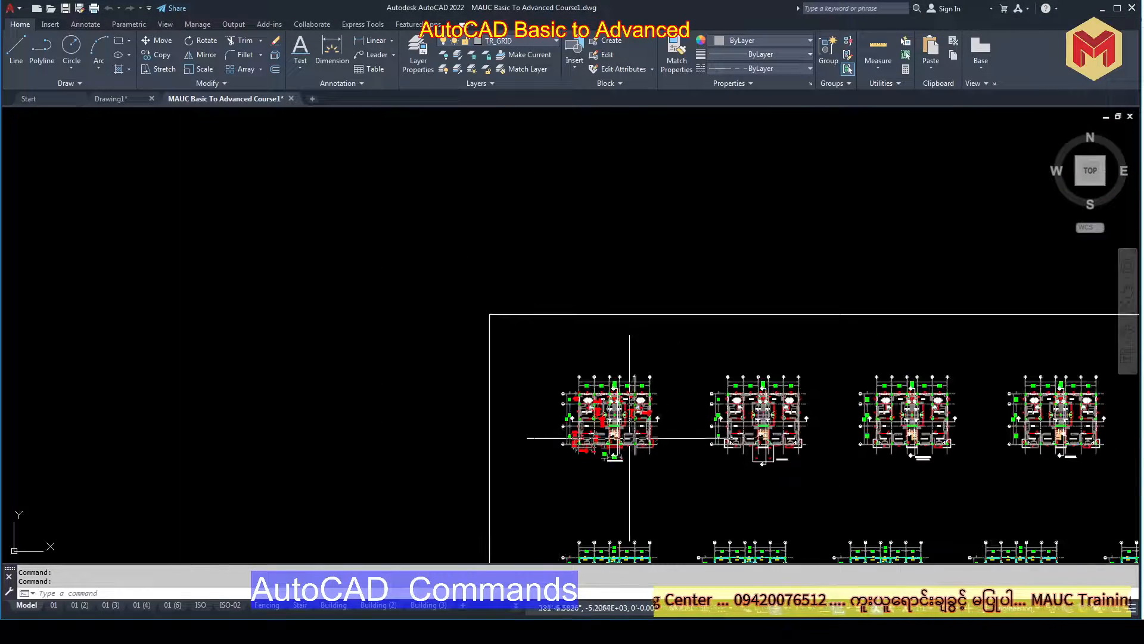
pyautogui.scroll(5, 603, 436)
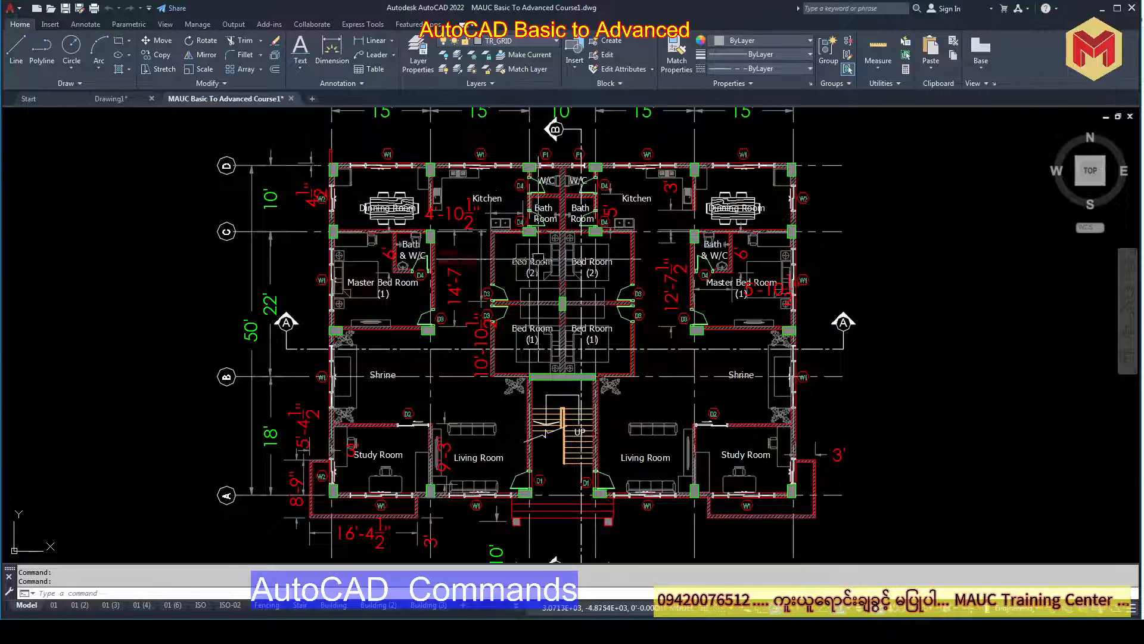
pyautogui.scroll(4, 539, 262)
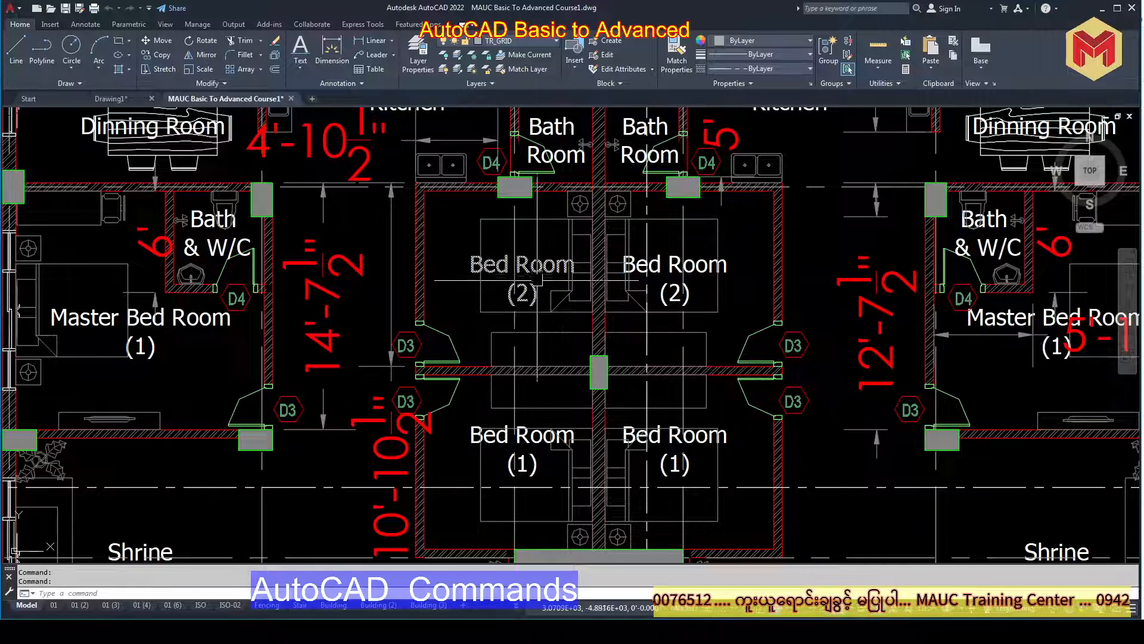
pyautogui.scroll(-6, 539, 263)
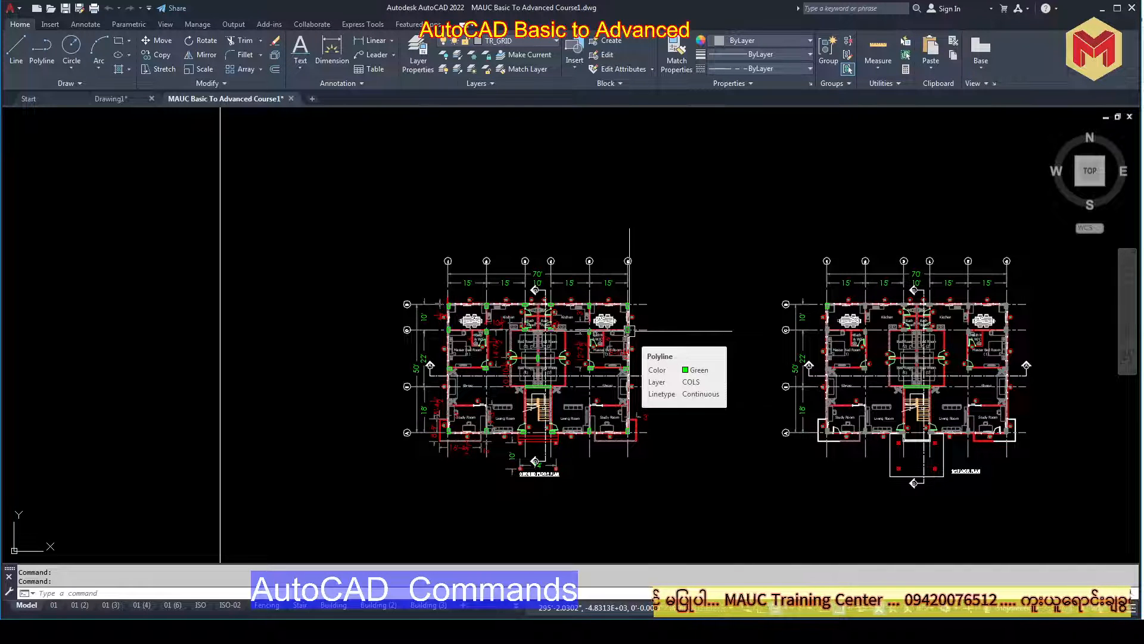
pyautogui.scroll(-6, 632, 357)
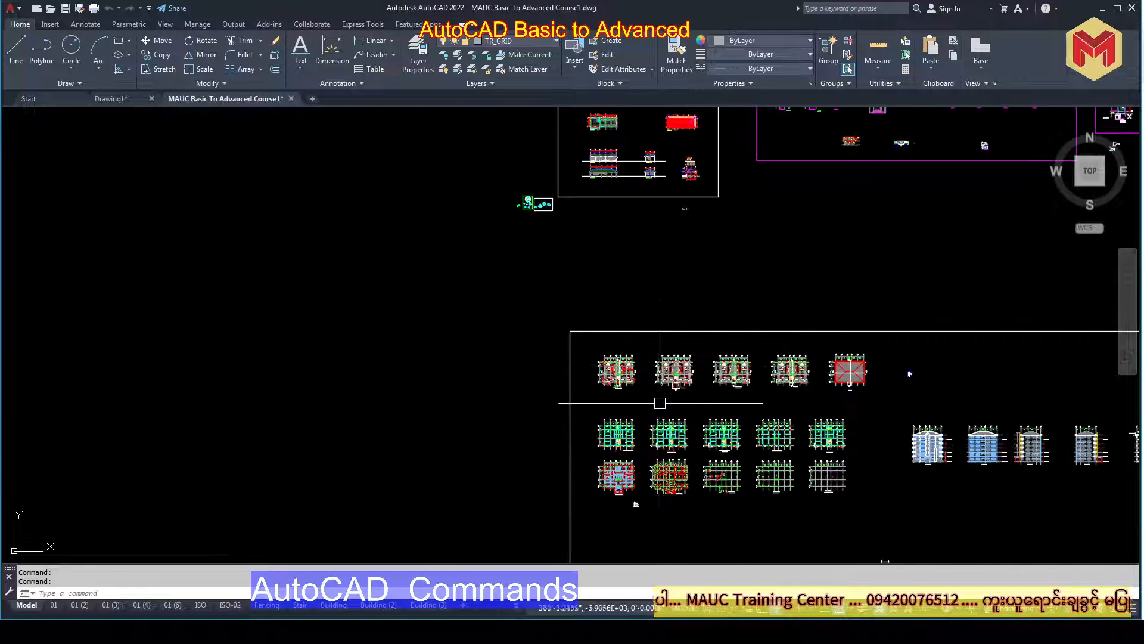
pyautogui.scroll(5, 620, 402)
pyautogui.moveTo(623, 398)
pyautogui.mouseDown(button='middle')
pyautogui.moveTo(631, 279)
pyautogui.moveTo(621, 502)
pyautogui.mouseUp(button='middle')
pyautogui.scroll(4, 596, 343)
pyautogui.scroll(-1, 595, 347)
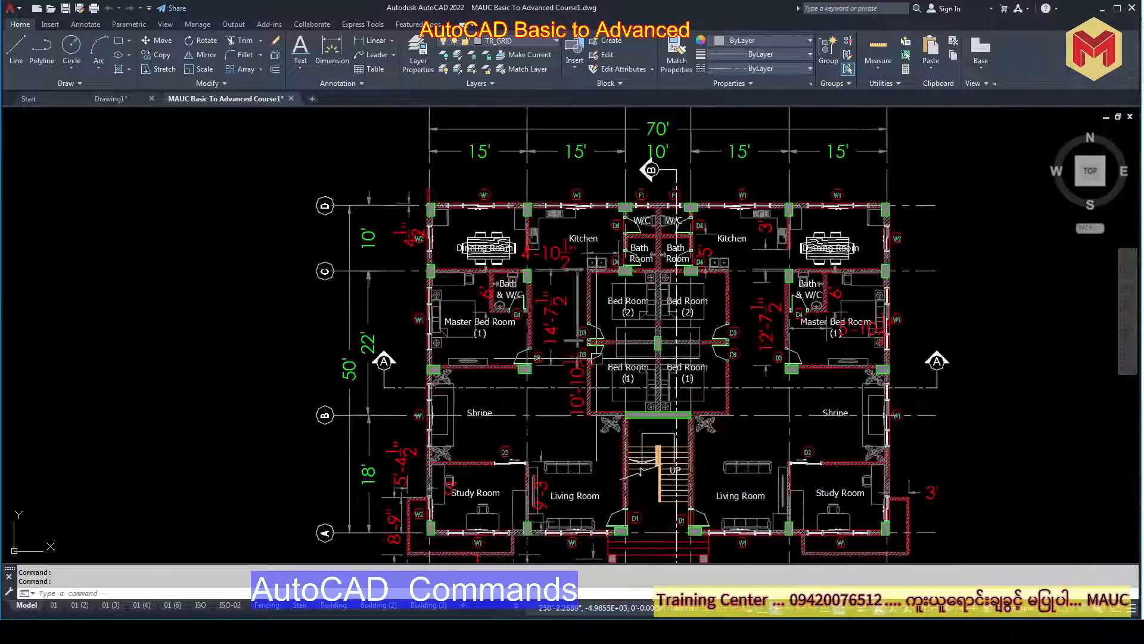
# Check the Find & Replace entry in the course's PDF command list and return to the drawing.
pyautogui.scroll(-3, 596, 358)
pyautogui.scroll(3, 601, 344)
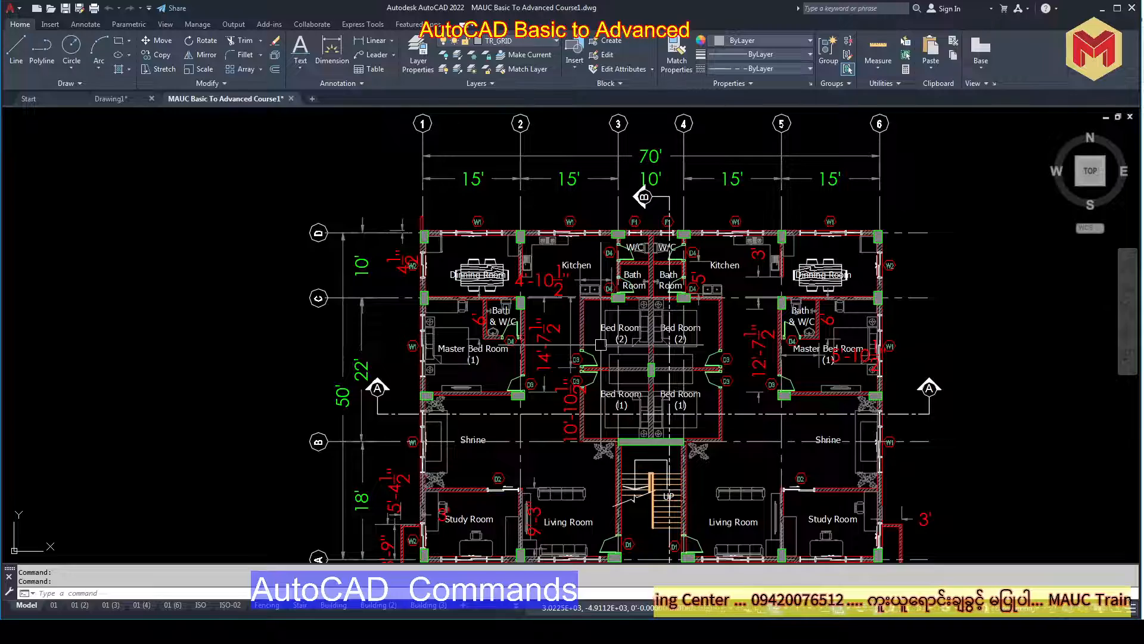
pyautogui.click(572, 631)
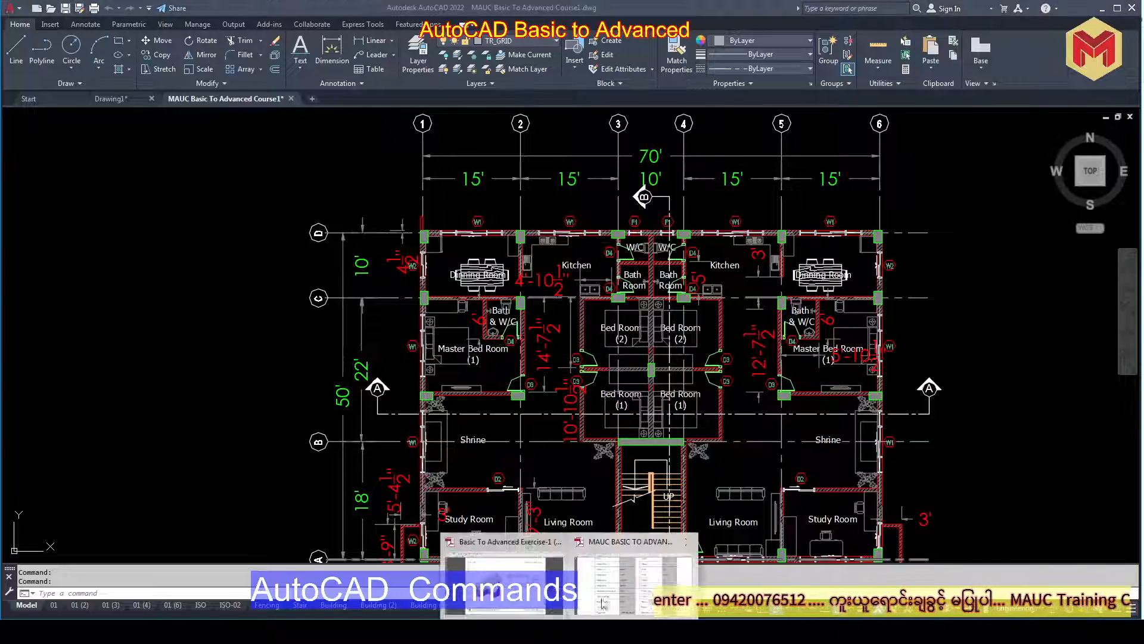
pyautogui.click(557, 563)
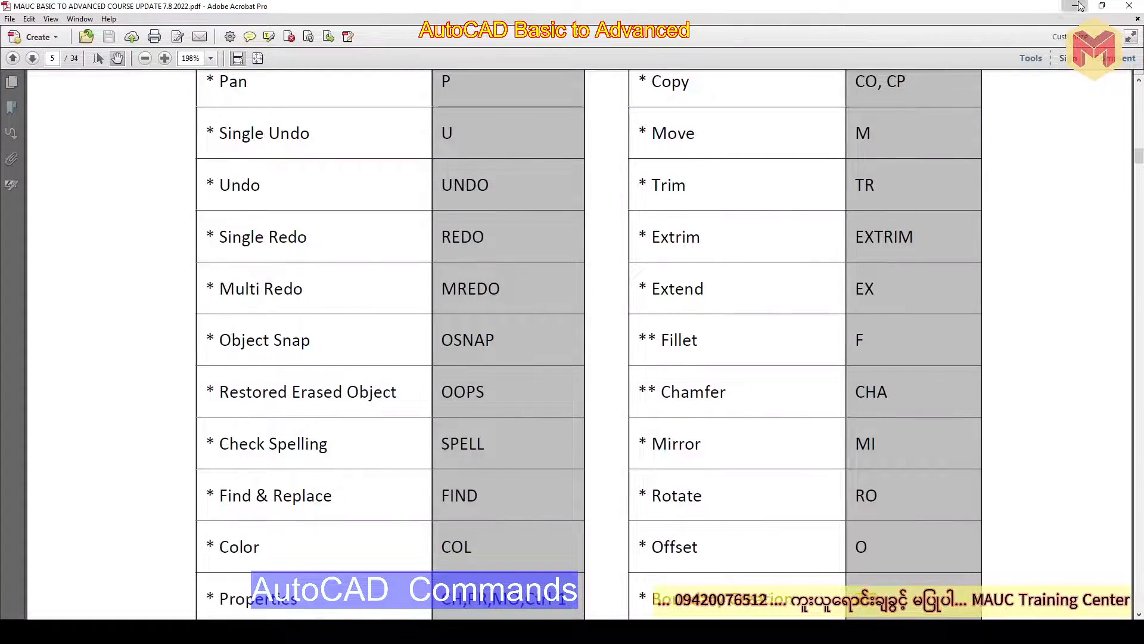
pyautogui.hotkey('alt', 'Tab')
pyautogui.scroll(-4, 710, 265)
pyautogui.click(824, 177)
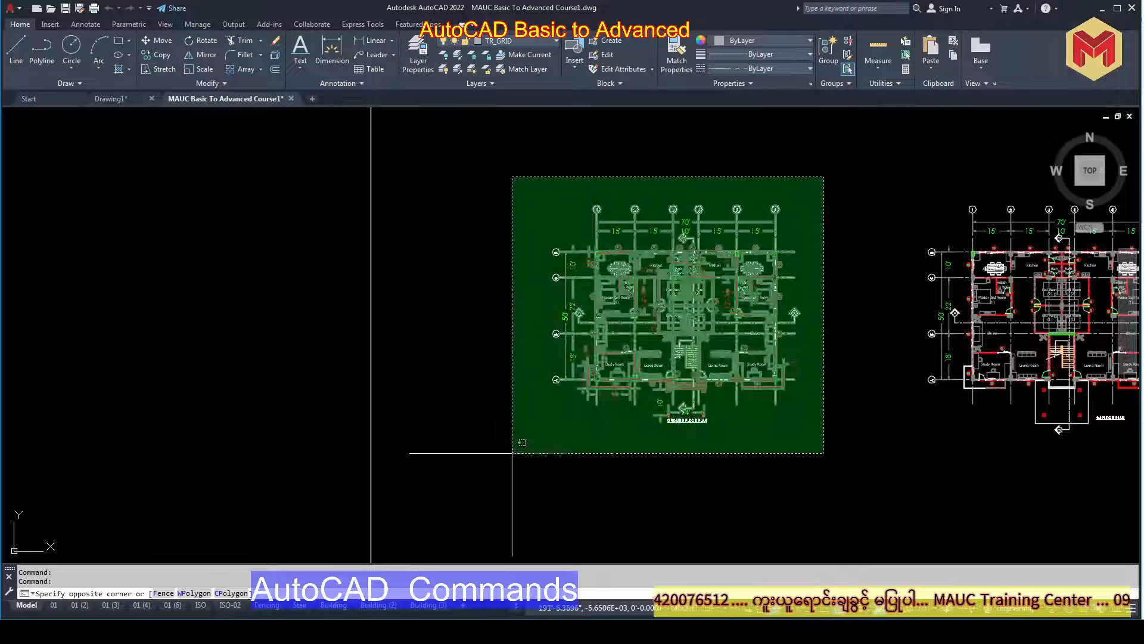
pyautogui.click(510, 456)
pyautogui.click(858, 185)
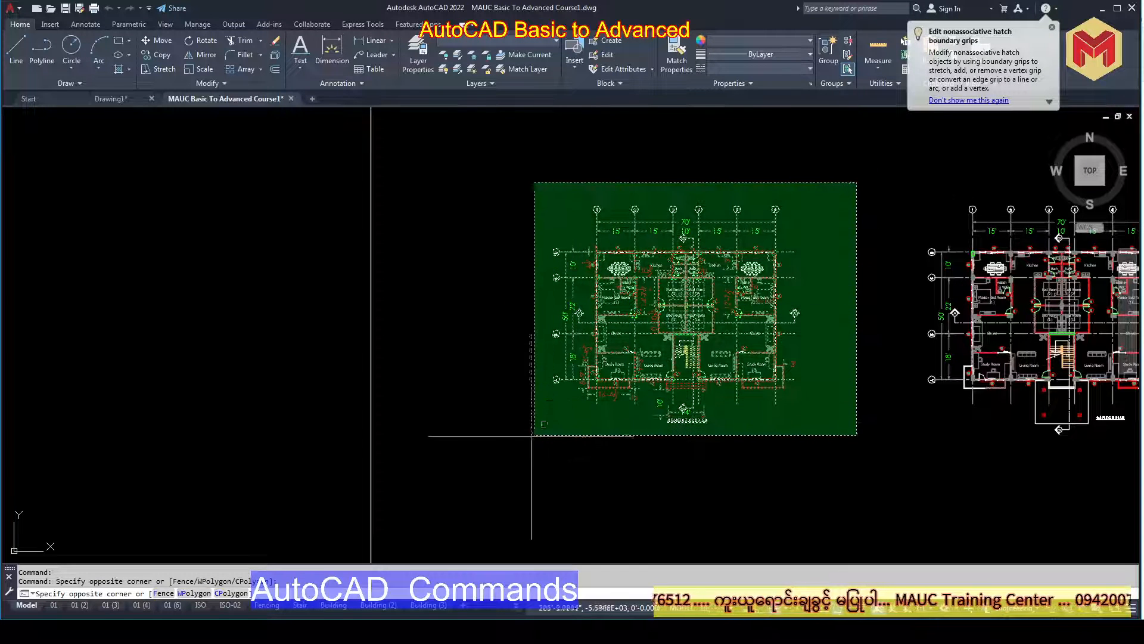
pyautogui.click(517, 477)
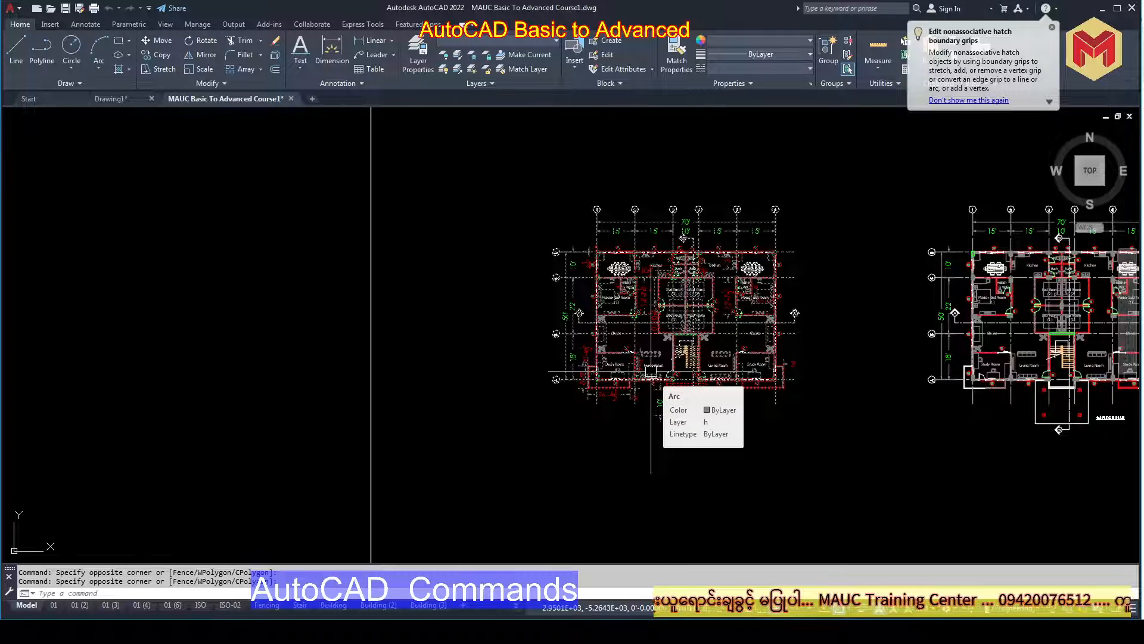
pyautogui.rightClick(728, 300)
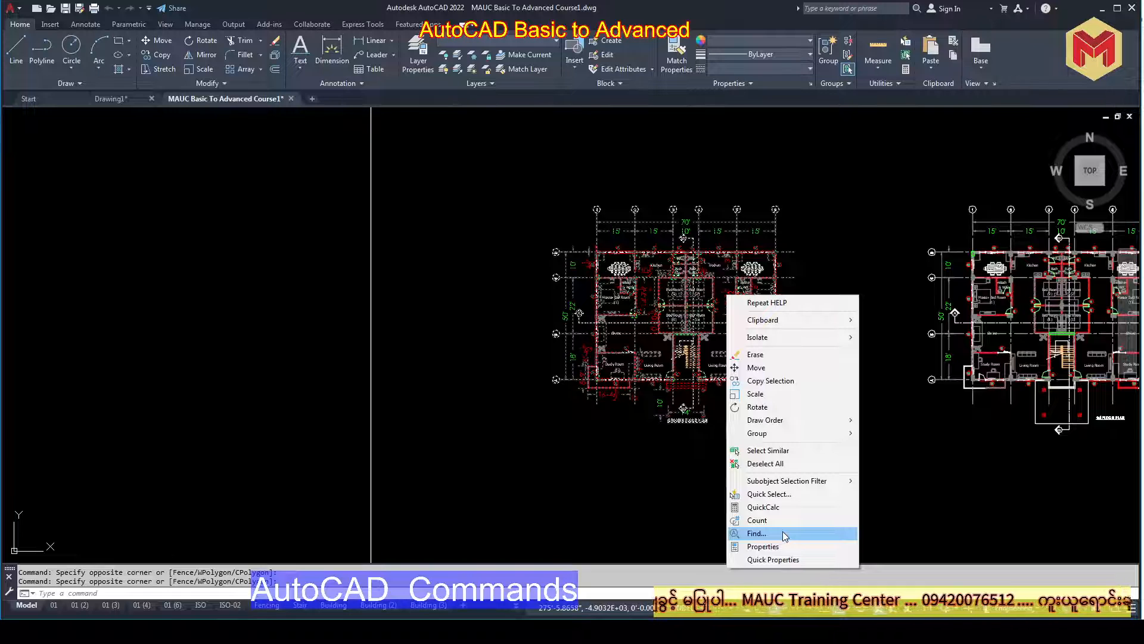
pyautogui.click(782, 534)
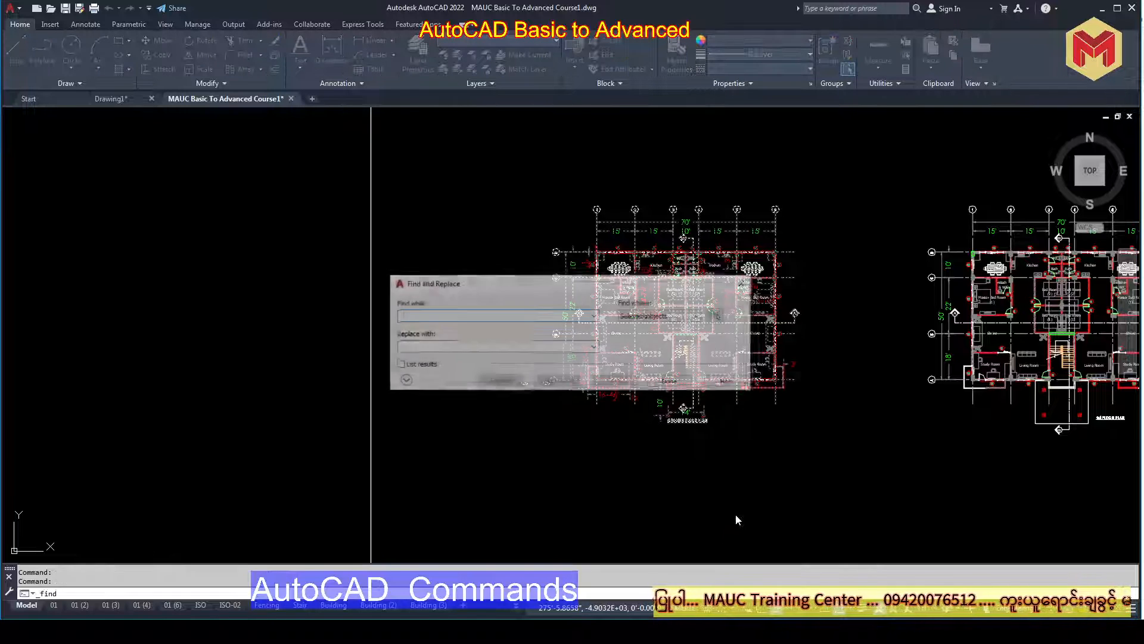
pyautogui.press('Escape')
pyautogui.press('Escape')
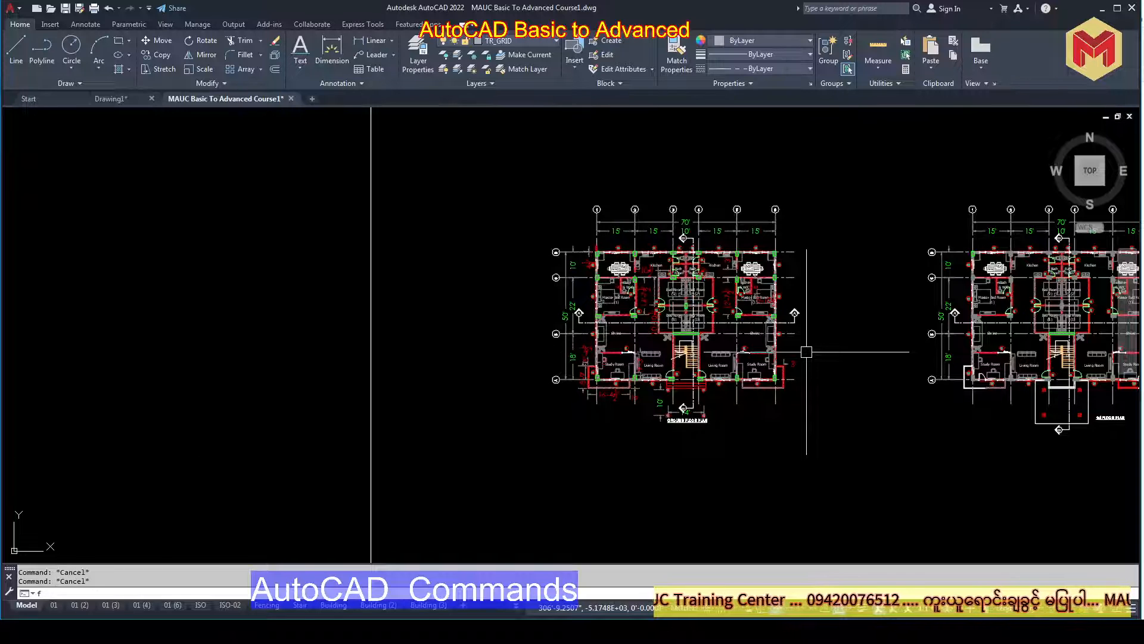
# Start the FIND command and limit its search to all objects of the ground floor plan.
pyautogui.write('find')
pyautogui.press('Return')
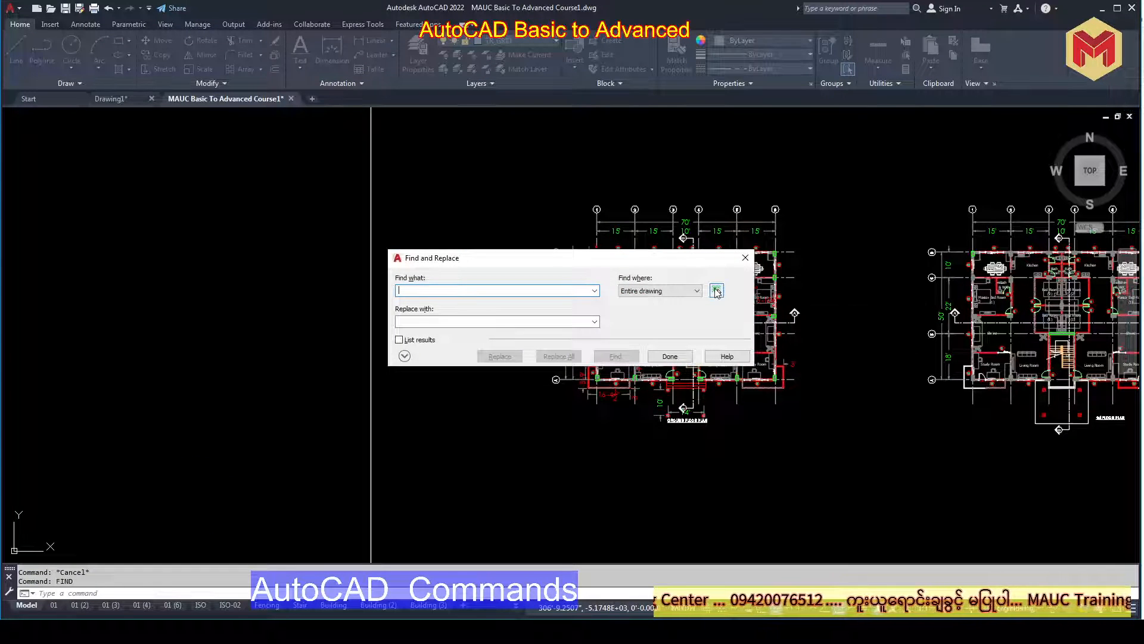
pyautogui.click(717, 291)
pyautogui.click(819, 165)
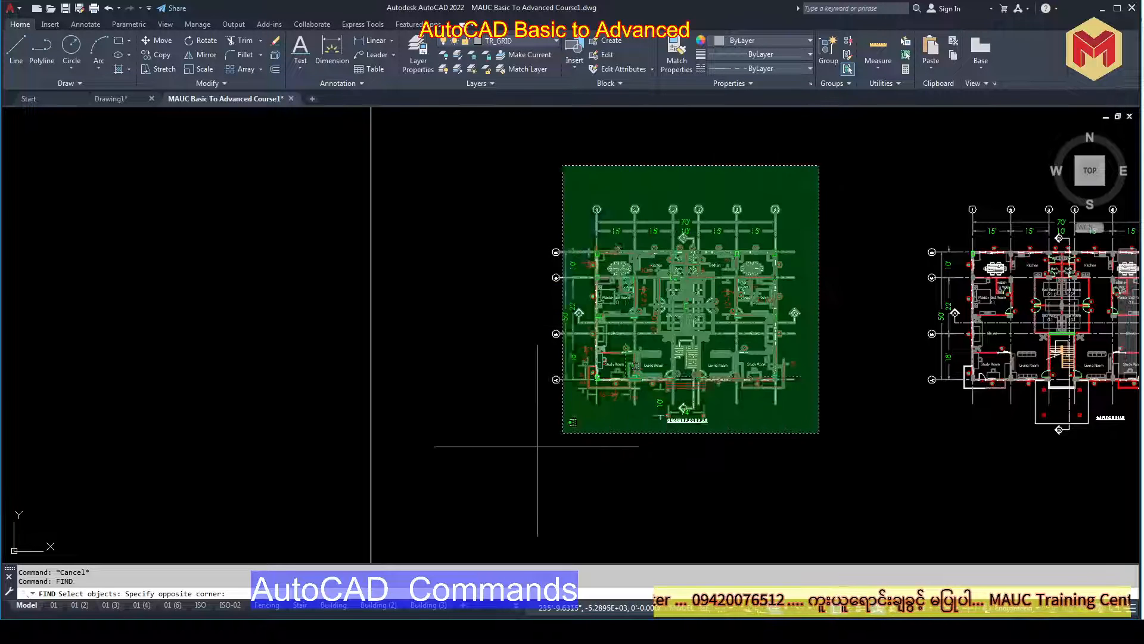
pyautogui.click(537, 448)
pyautogui.press('Return')
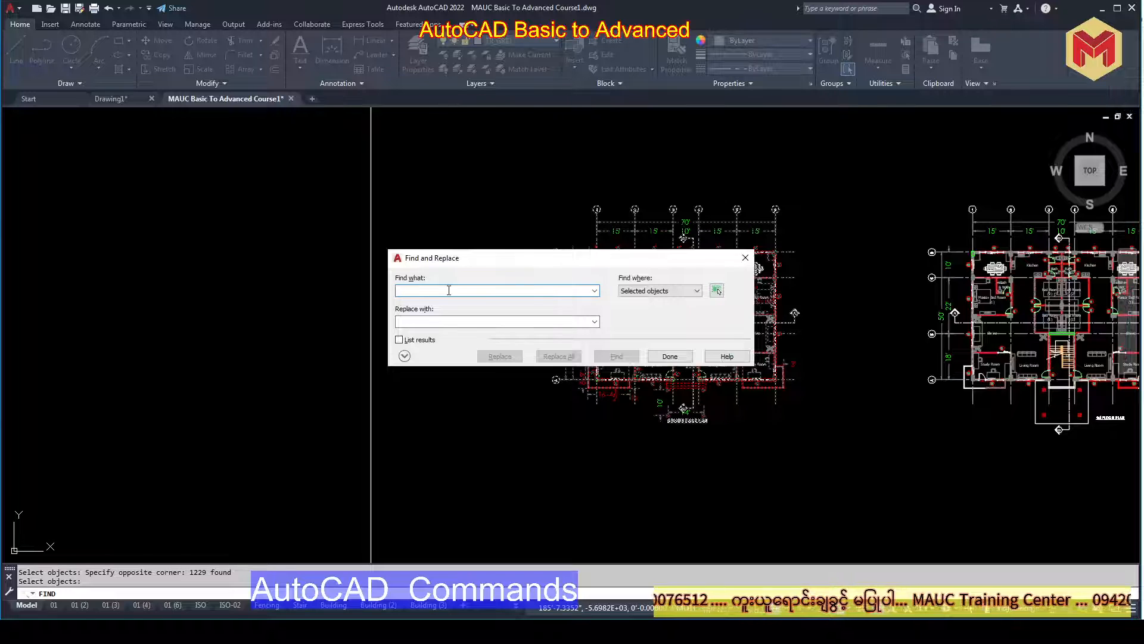
# Search the selected objects for "Bed" and move the Find and Replace dialog clear of the highlighted room label.
pyautogui.write('Bed')
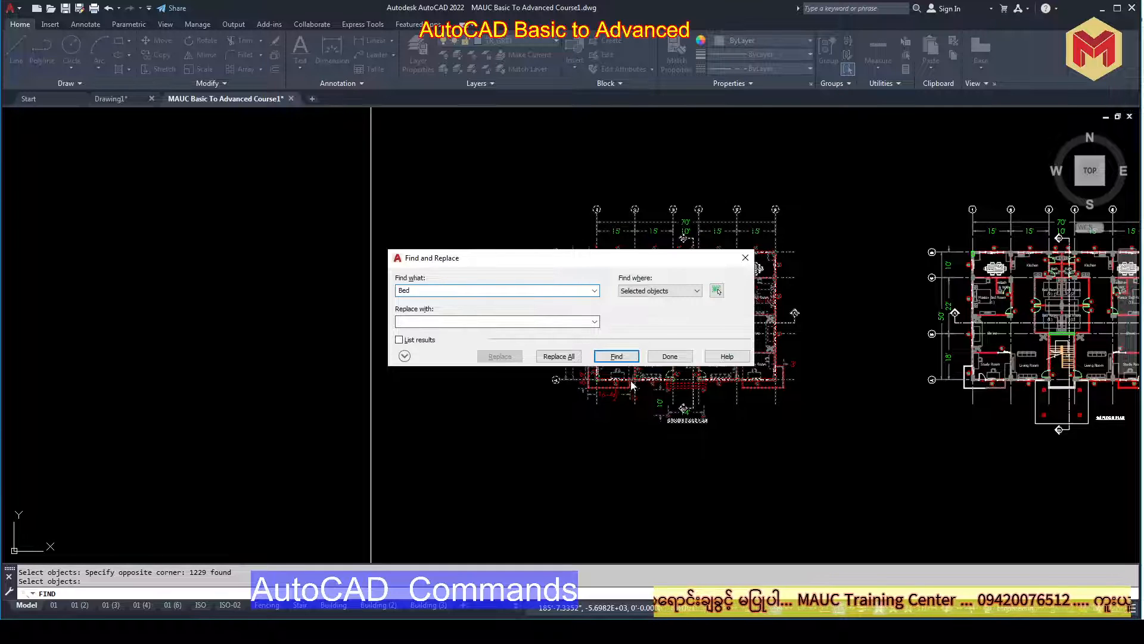
pyautogui.click(617, 355)
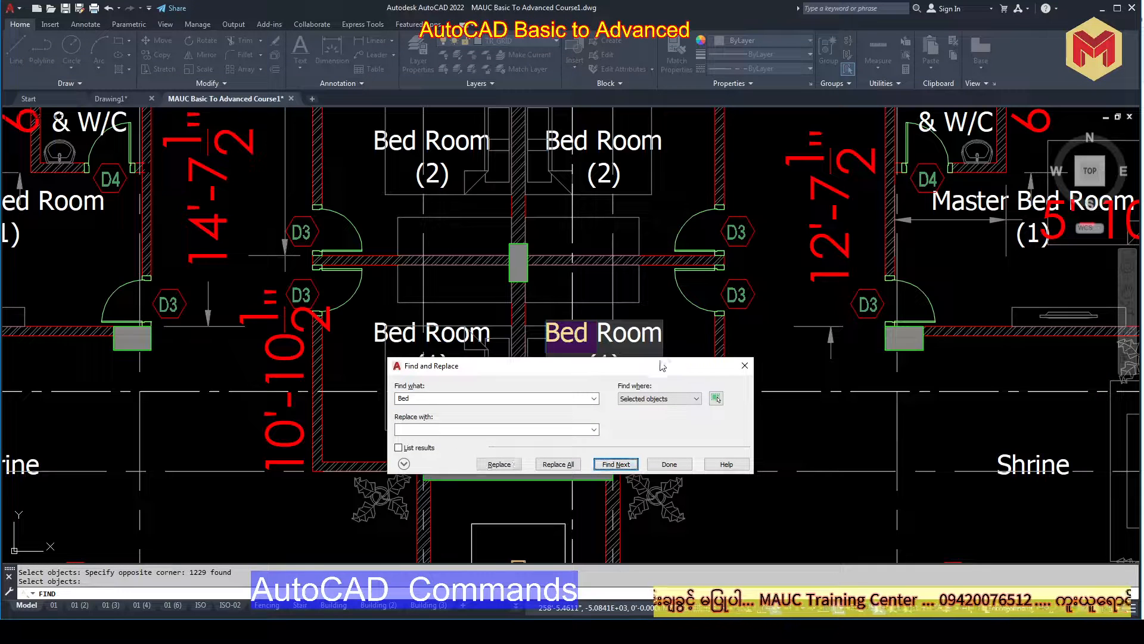
pyautogui.moveTo(571, 362); pyautogui.dragTo(927, 391)
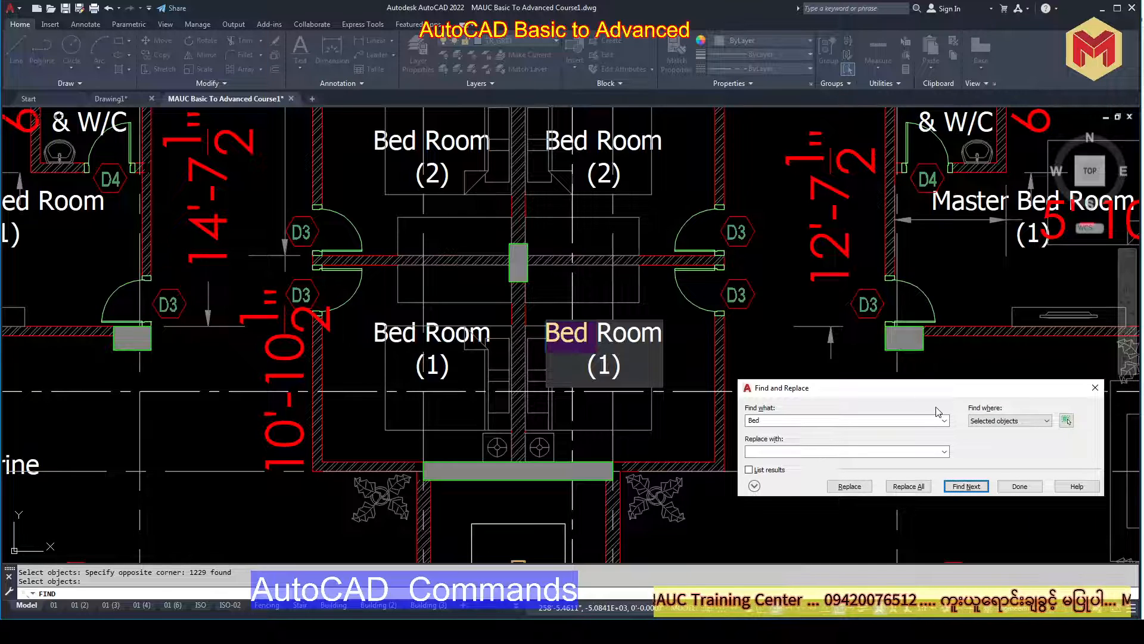
# Step through the remaining matches for "Bed" until the search ends and close Find and Replace.
pyautogui.click(966, 487)
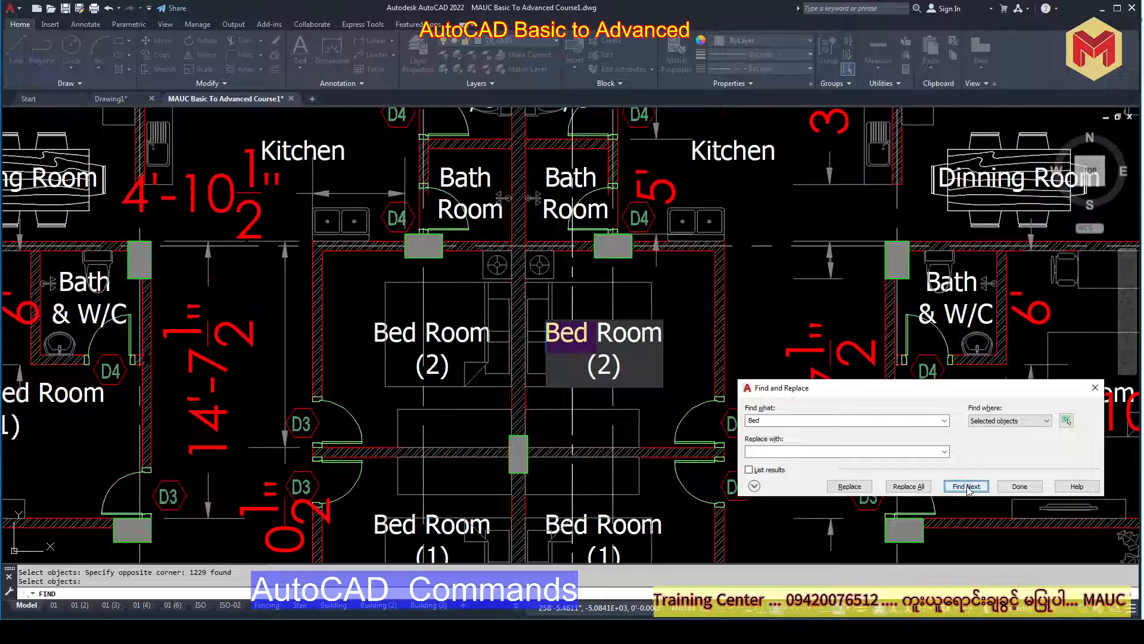
pyautogui.click(968, 486)
pyautogui.click(967, 487)
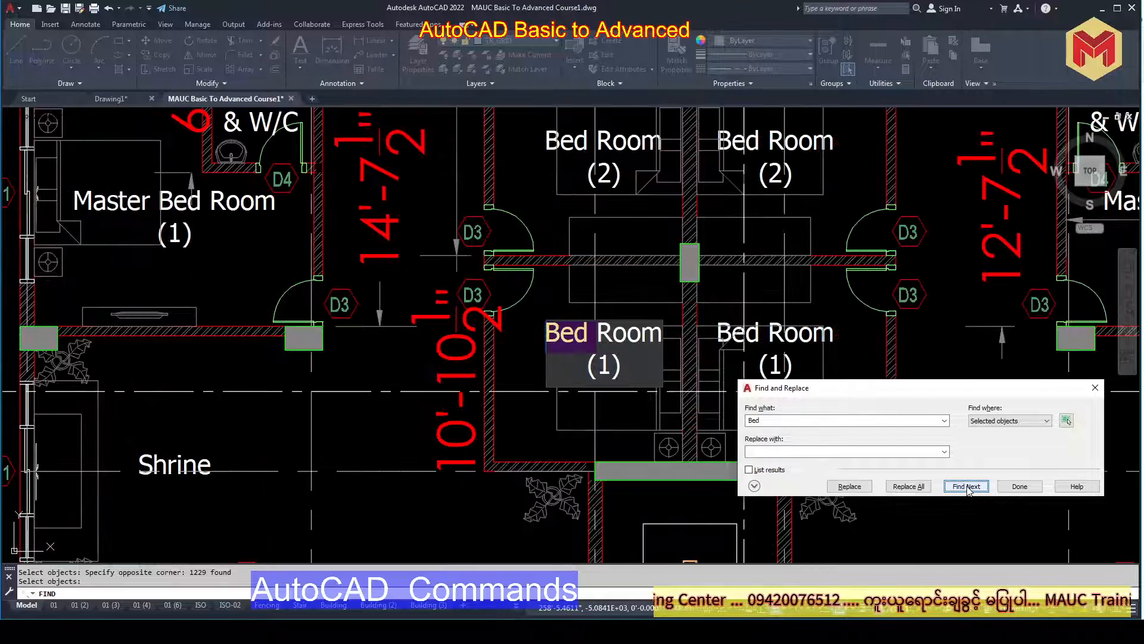
pyautogui.click(966, 486)
pyautogui.click(967, 486)
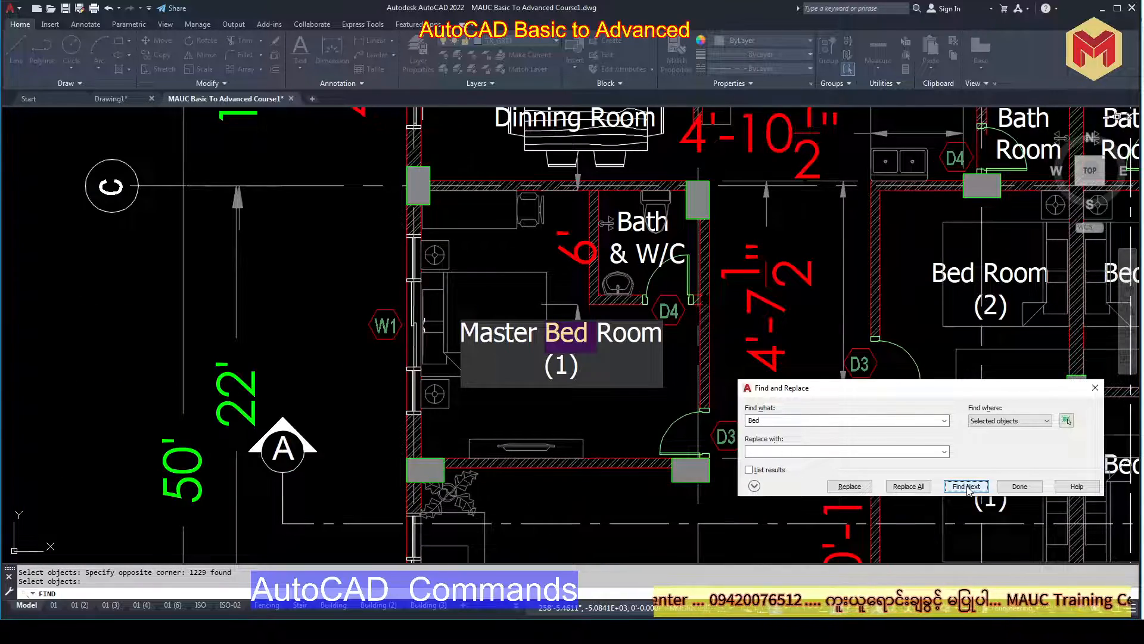
pyautogui.click(967, 486)
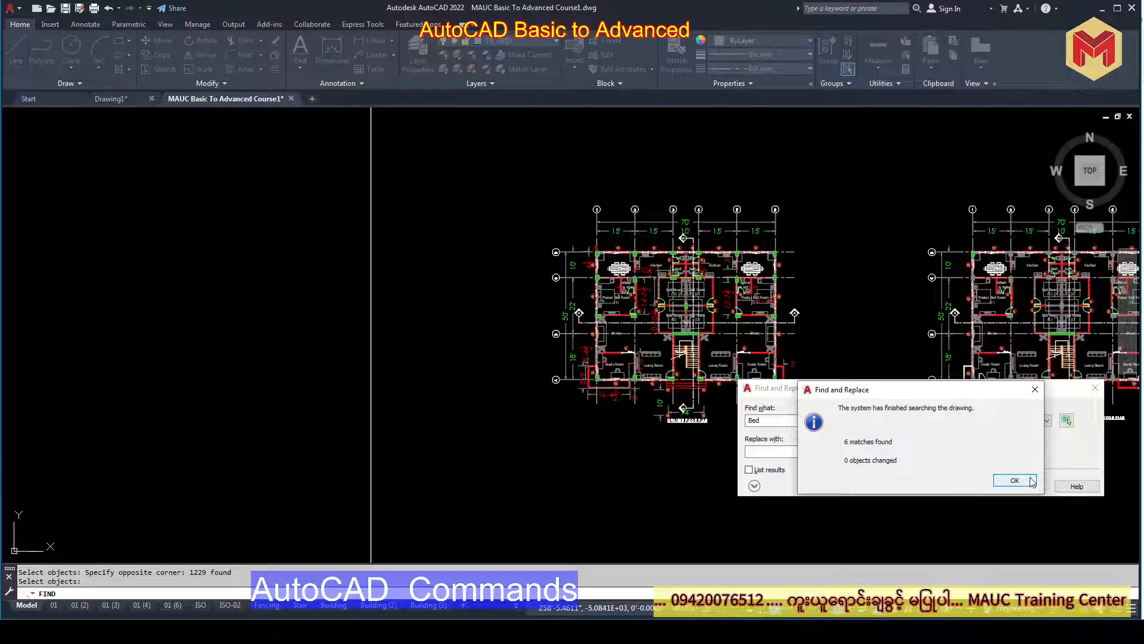
pyautogui.click(1015, 480)
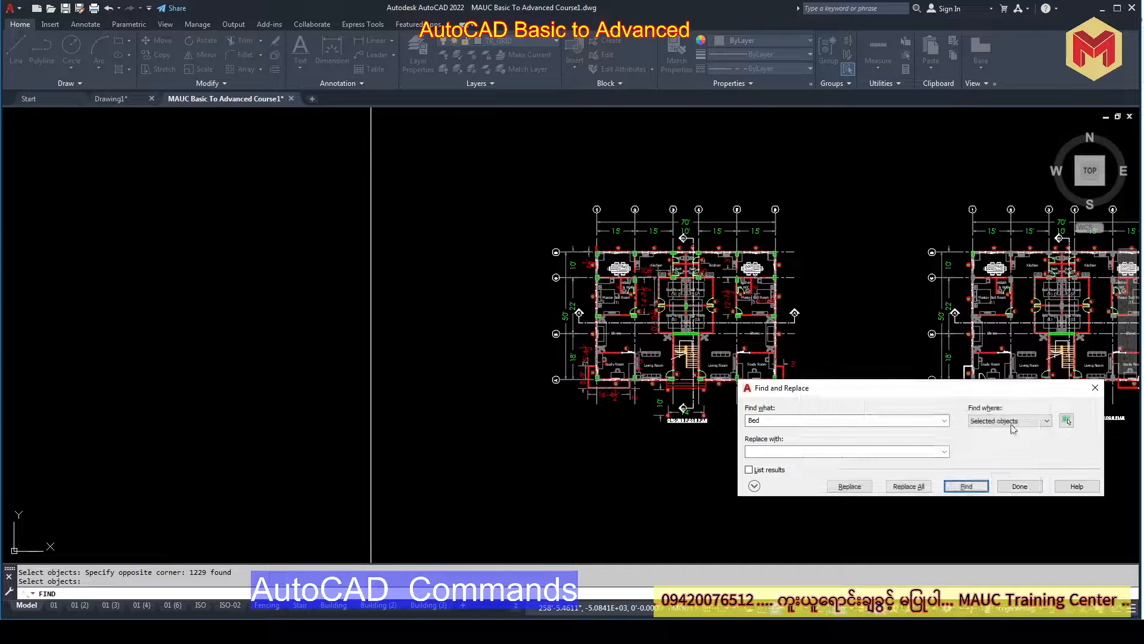
pyautogui.click(1093, 391)
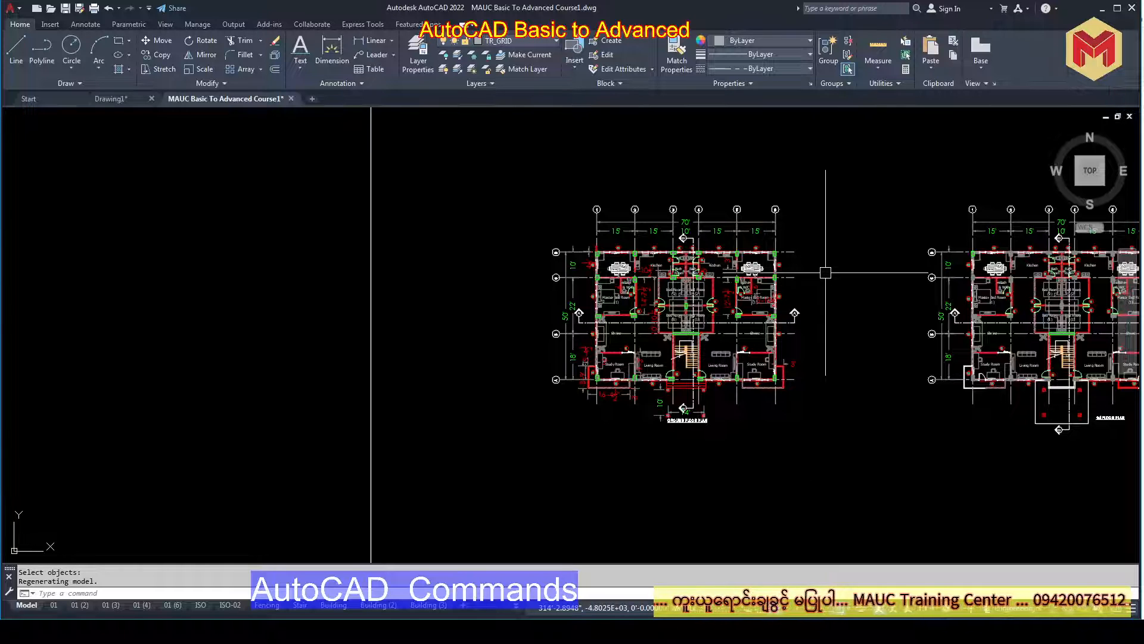
# Select the whole ground floor plan with a crossing window and open Find and Replace for that selection.
pyautogui.click(856, 171)
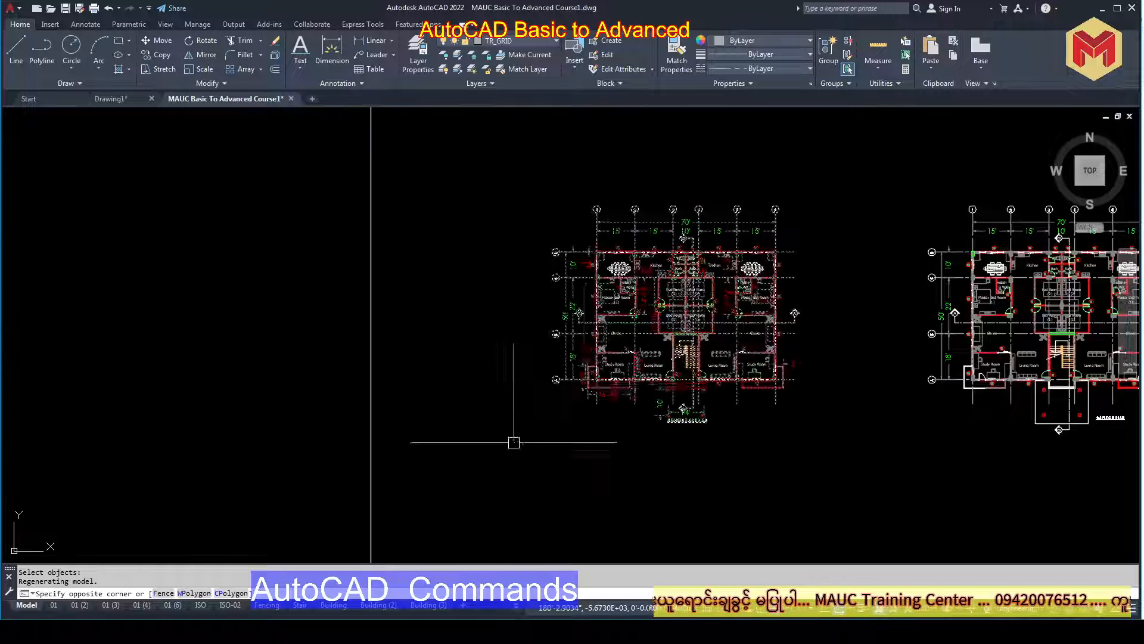
pyautogui.click(514, 442)
pyautogui.rightClick(589, 100)
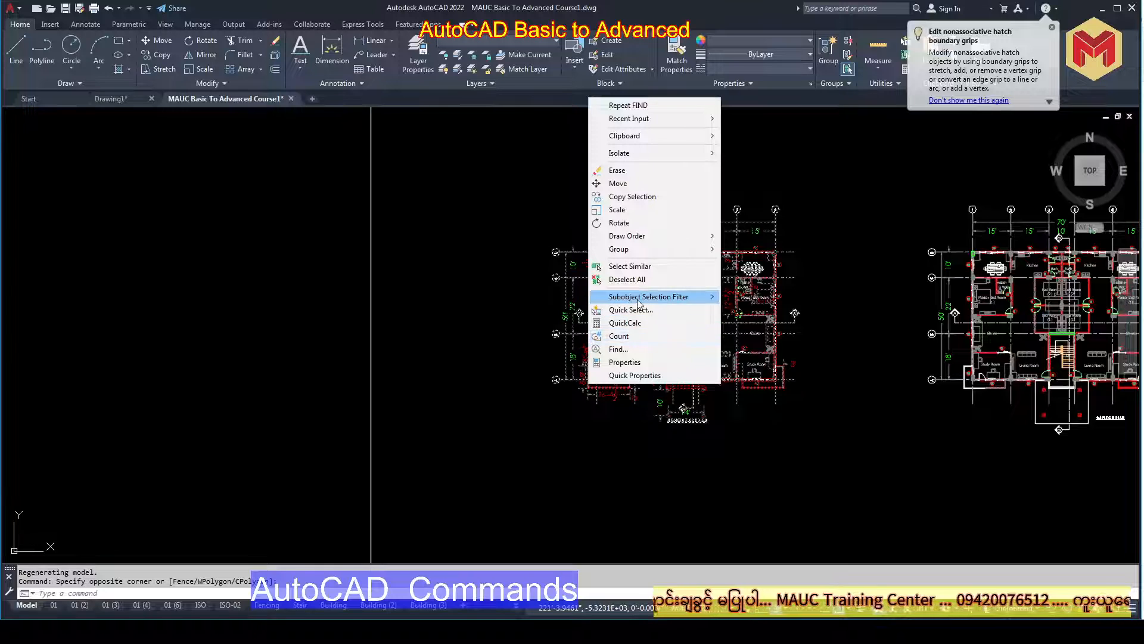
pyautogui.moveTo(638, 302)
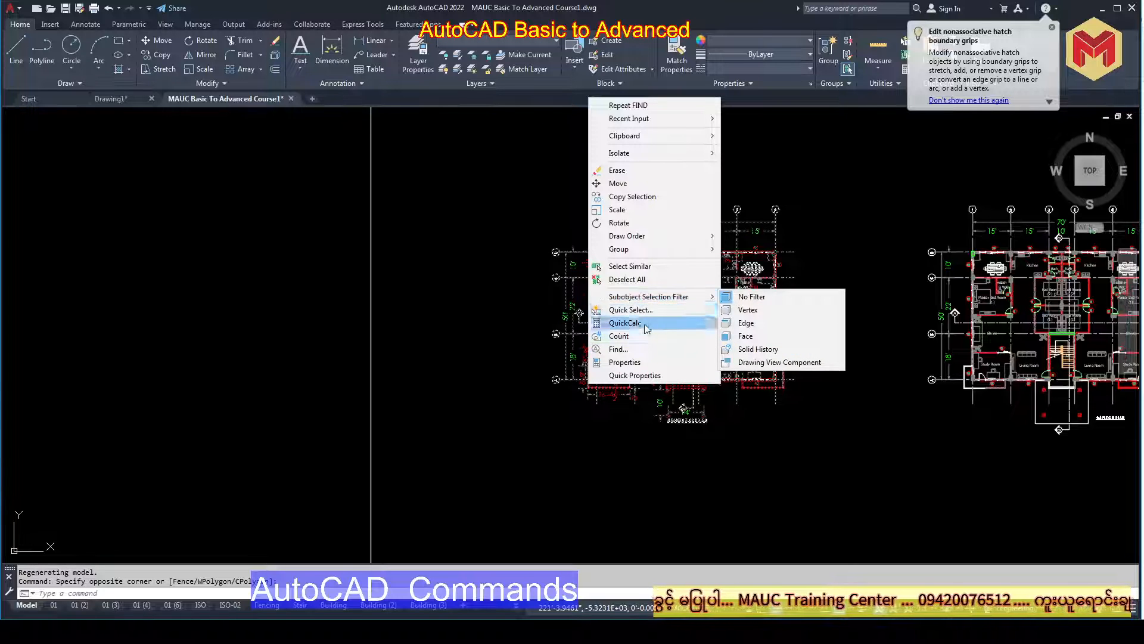
pyautogui.click(636, 349)
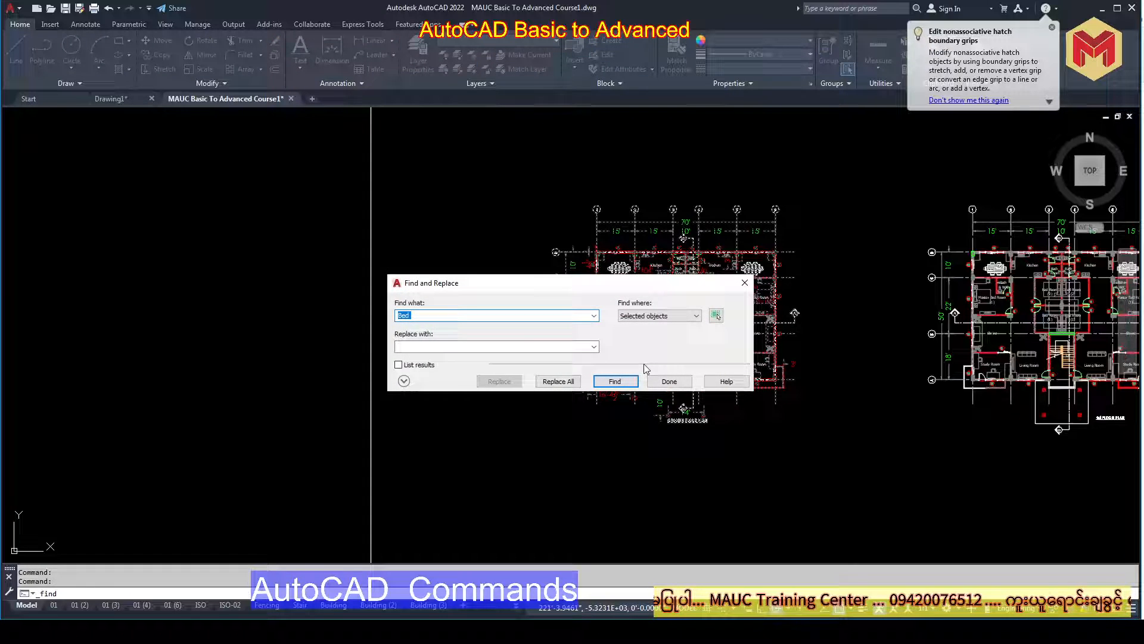
# Search the selected plan for "Bed" with the list of results turned on.
pyautogui.click(530, 317)
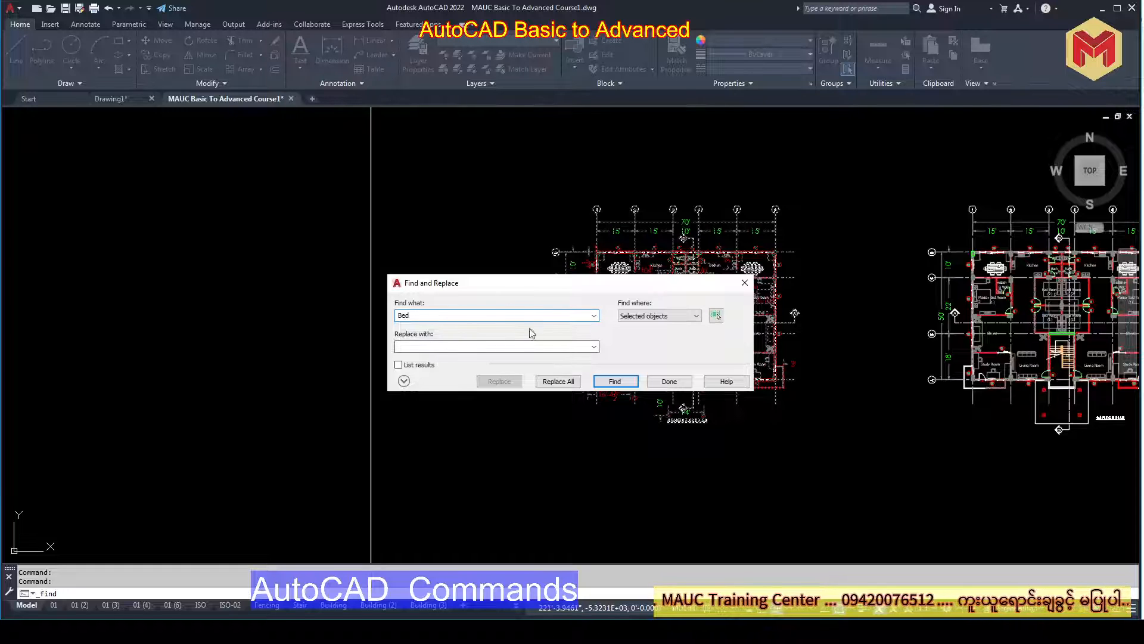
pyautogui.moveTo(506, 283); pyautogui.dragTo(258, 223)
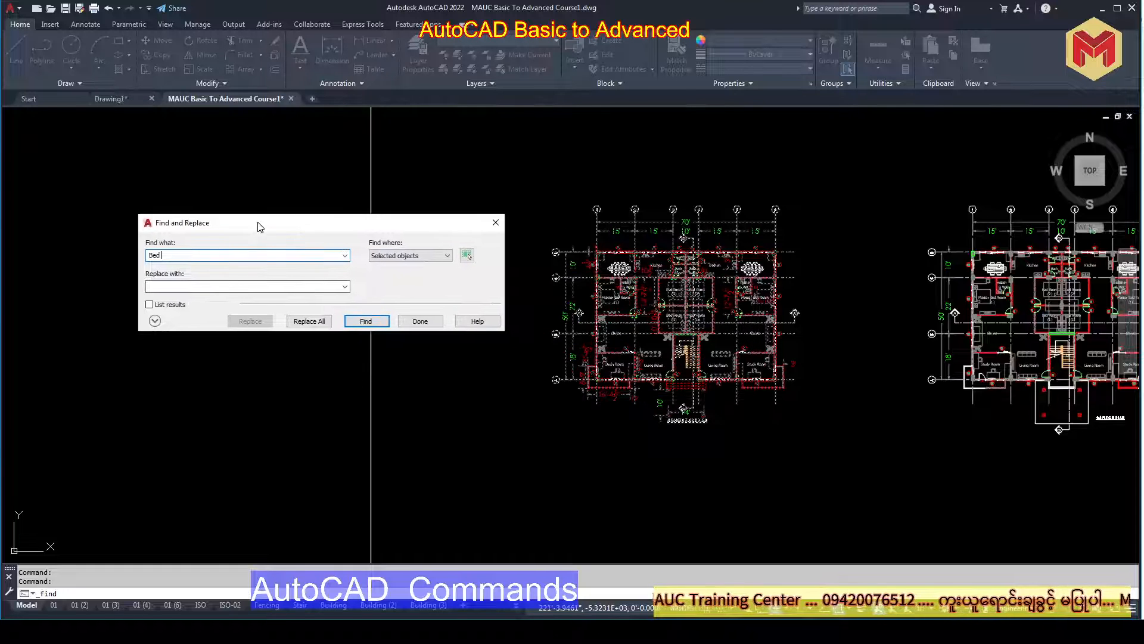
pyautogui.click(149, 305)
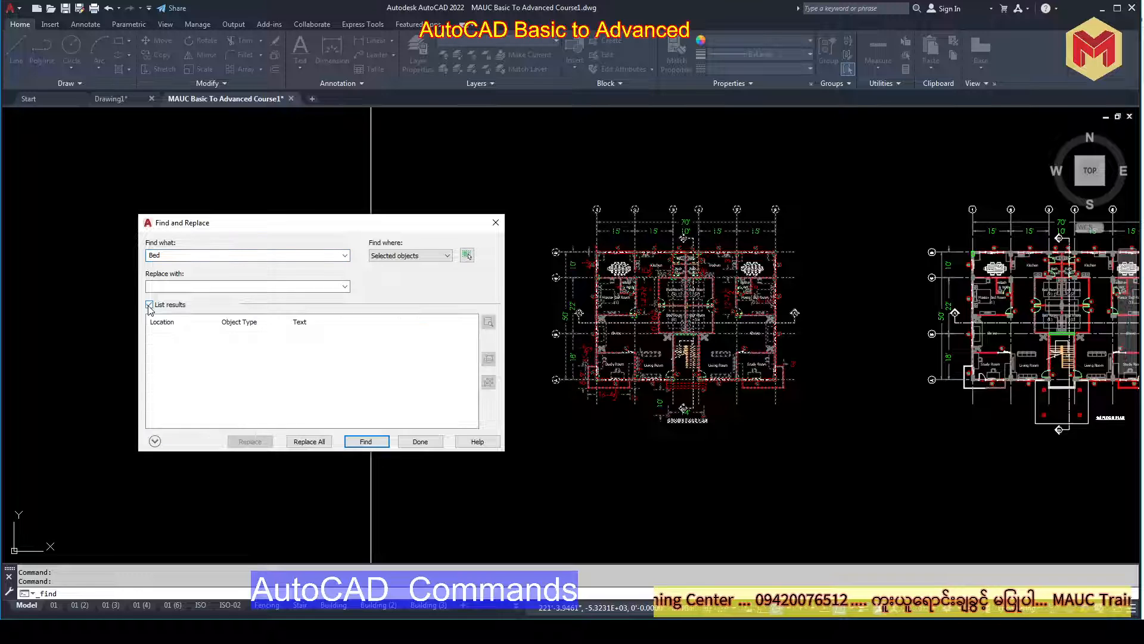
pyautogui.click(374, 444)
# Look through the listed Bed Room and Master Bed Room matches one by one.
pyautogui.click(415, 376)
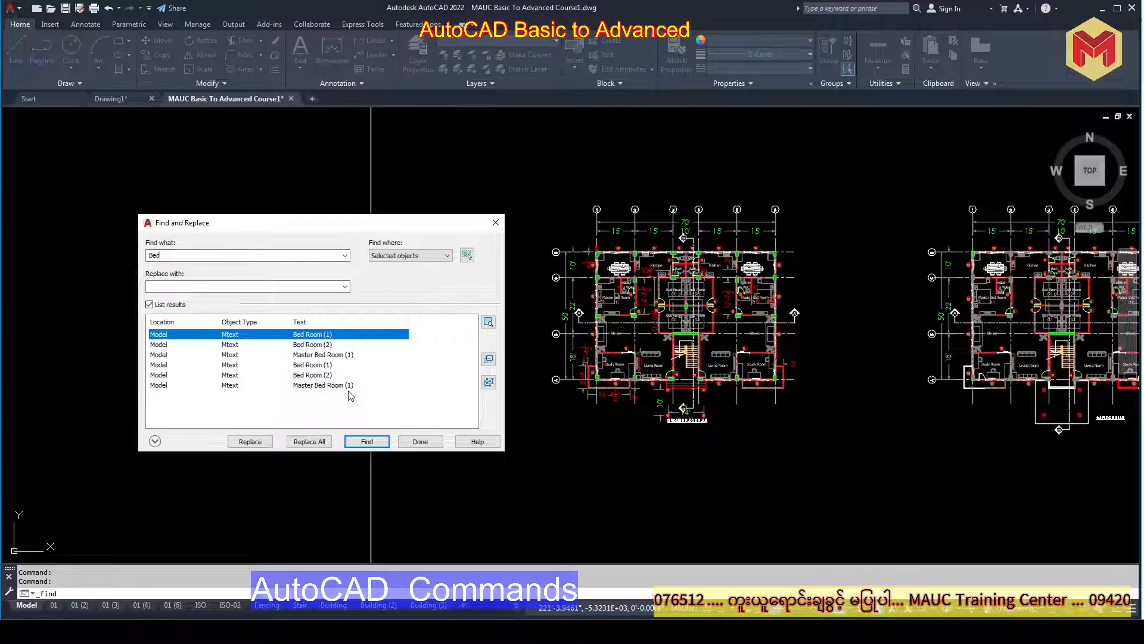
pyautogui.click(326, 347)
pyautogui.click(328, 365)
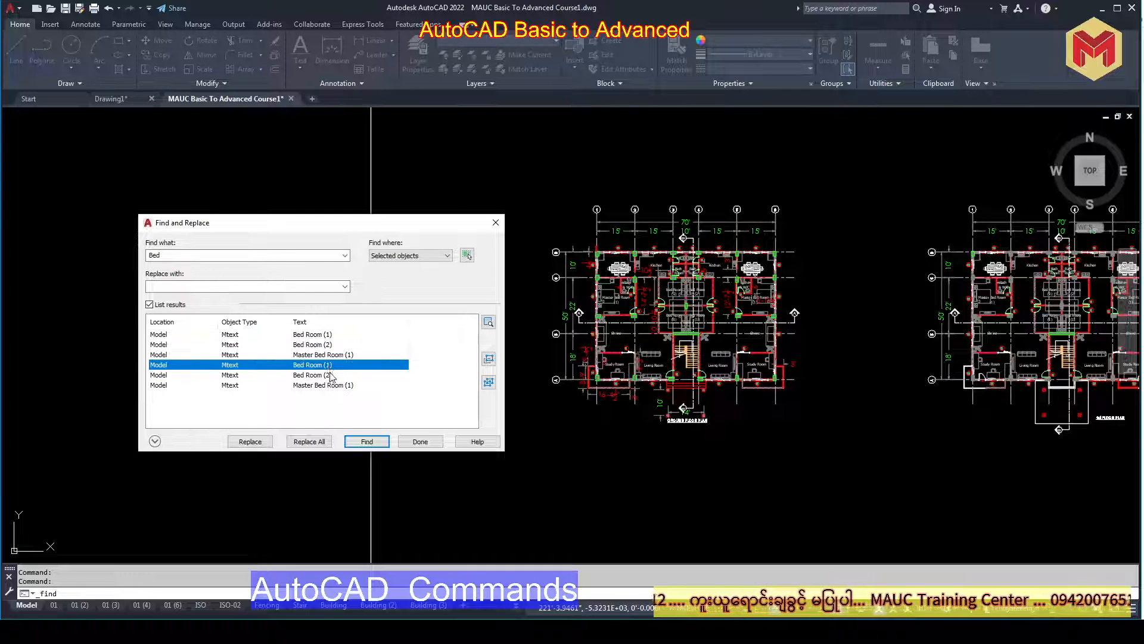
pyautogui.click(330, 375)
pyautogui.click(335, 355)
pyautogui.click(343, 386)
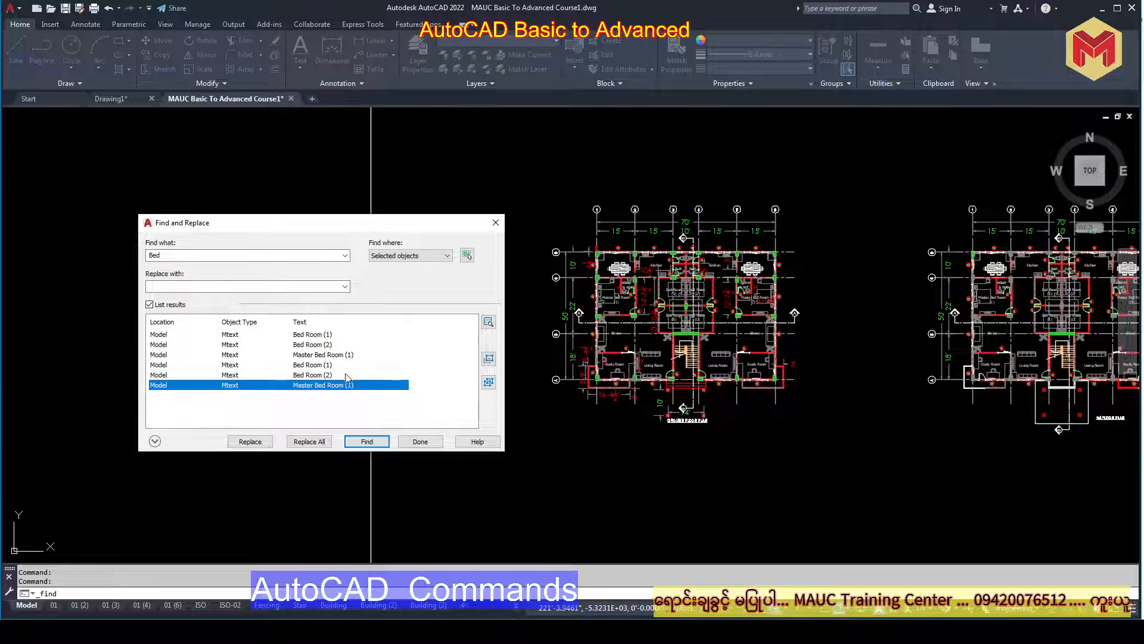
# View the extended search options and zoom to the first listed Master Bed Room (1) result, keeping its label uncovered.
pyautogui.click(348, 356)
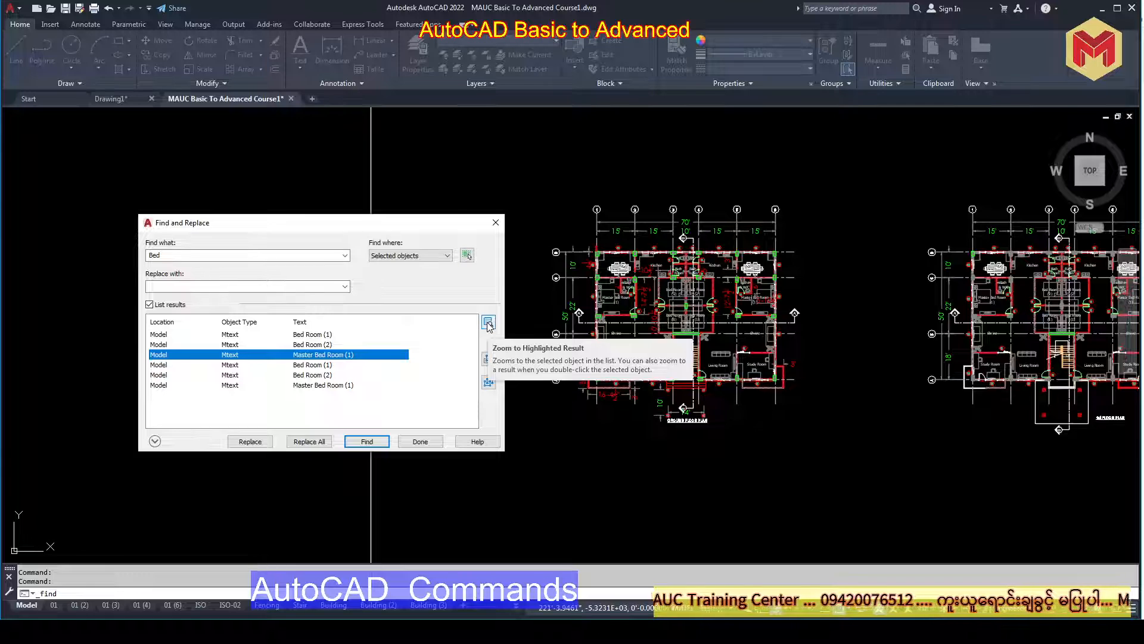
pyautogui.click(155, 441)
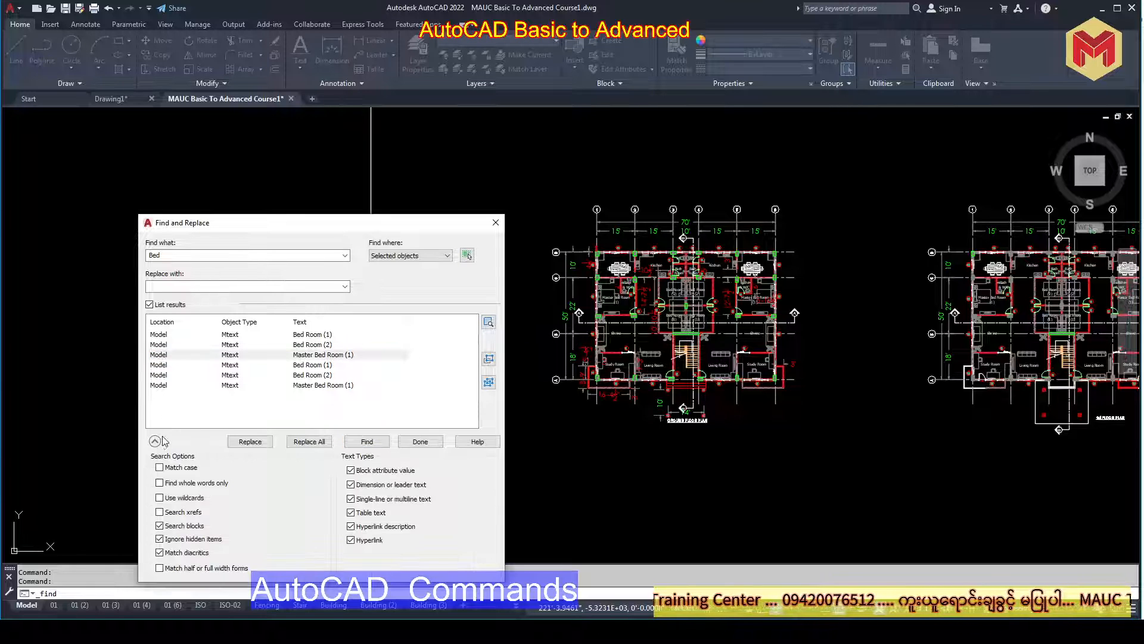
pyautogui.click(155, 441)
pyautogui.click(491, 323)
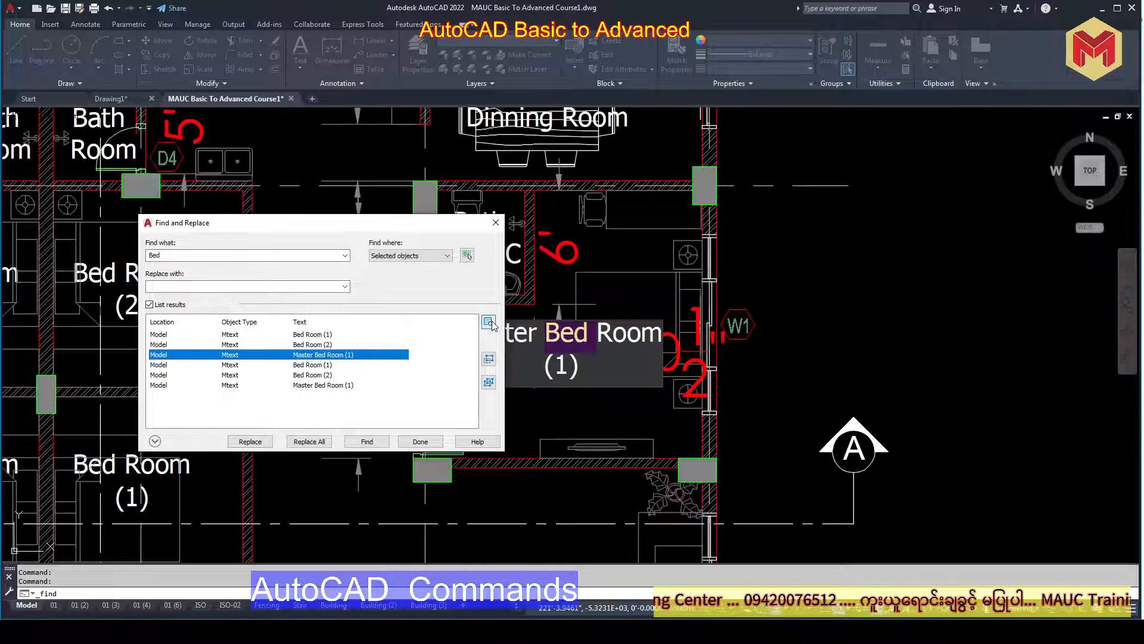
pyautogui.moveTo(425, 234)
pyautogui.mouseDown()
pyautogui.moveTo(420, 274)
pyautogui.moveTo(923, 158)
pyautogui.mouseUp()
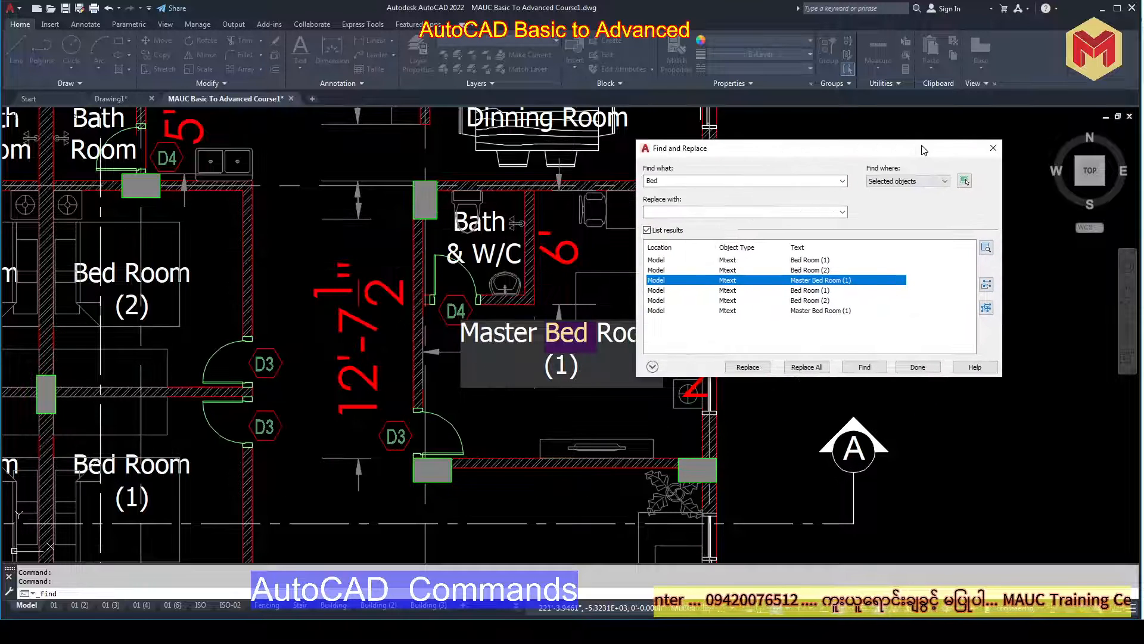
# Zoom to the last listed Master Bed Room (1) result, uncover its label in the plan and close Find and Replace.
pyautogui.click(817, 312)
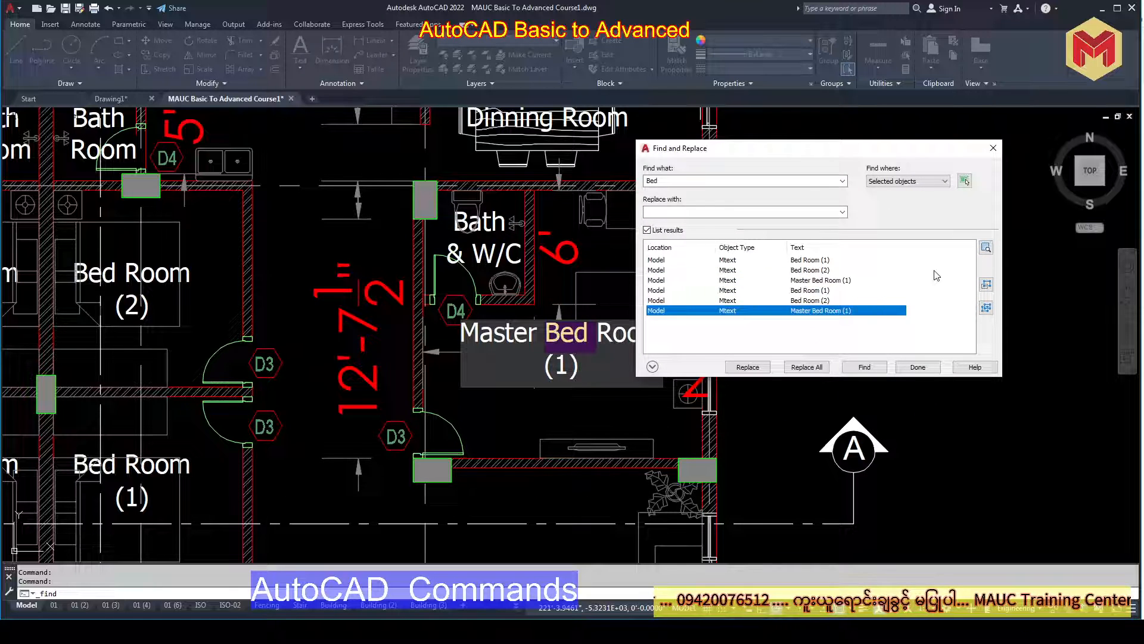
pyautogui.click(992, 249)
pyautogui.moveTo(810, 153); pyautogui.dragTo(268, 167)
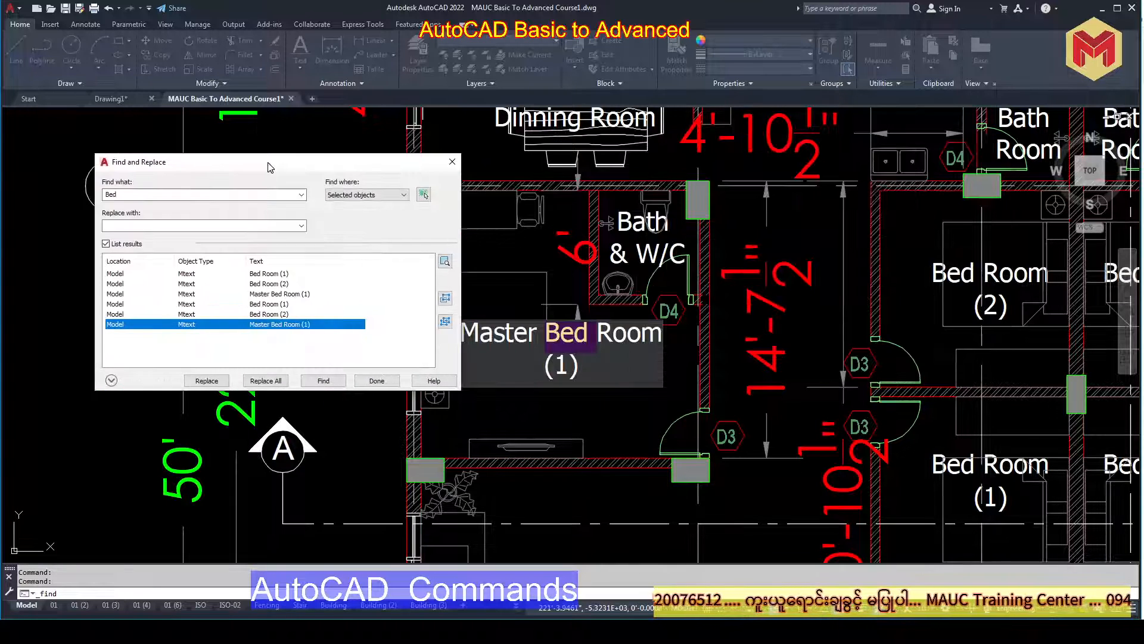
pyautogui.click(453, 162)
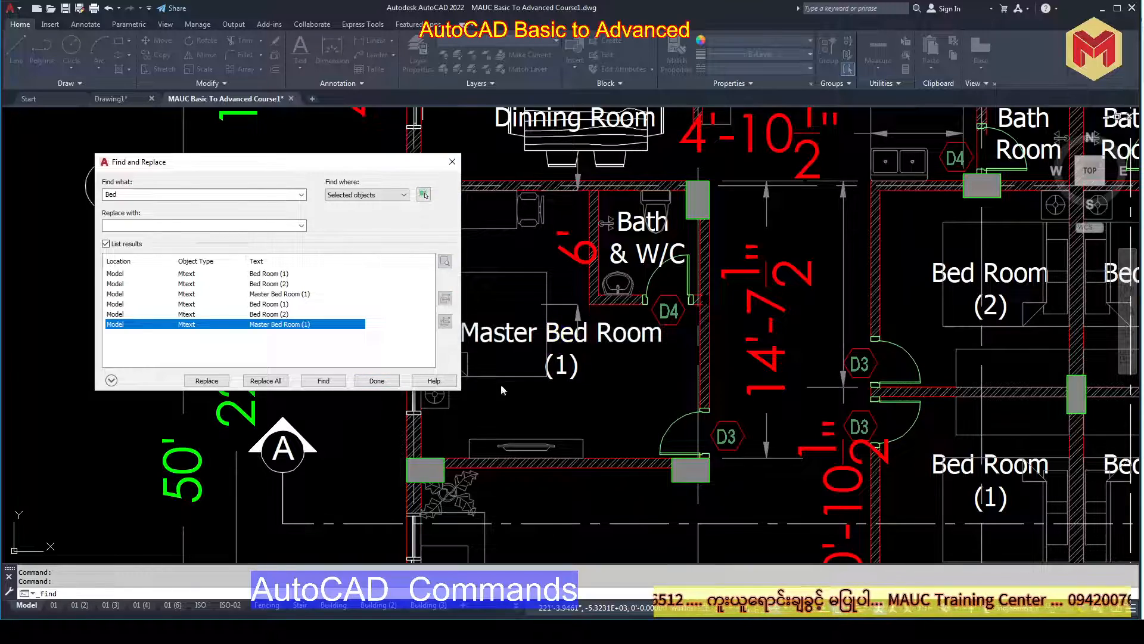
# Select the whole ground floor plan with a crossing window and reopen Find and Replace for that selection.
pyautogui.scroll(-8, 459, 374)
pyautogui.scroll(-6, 459, 374)
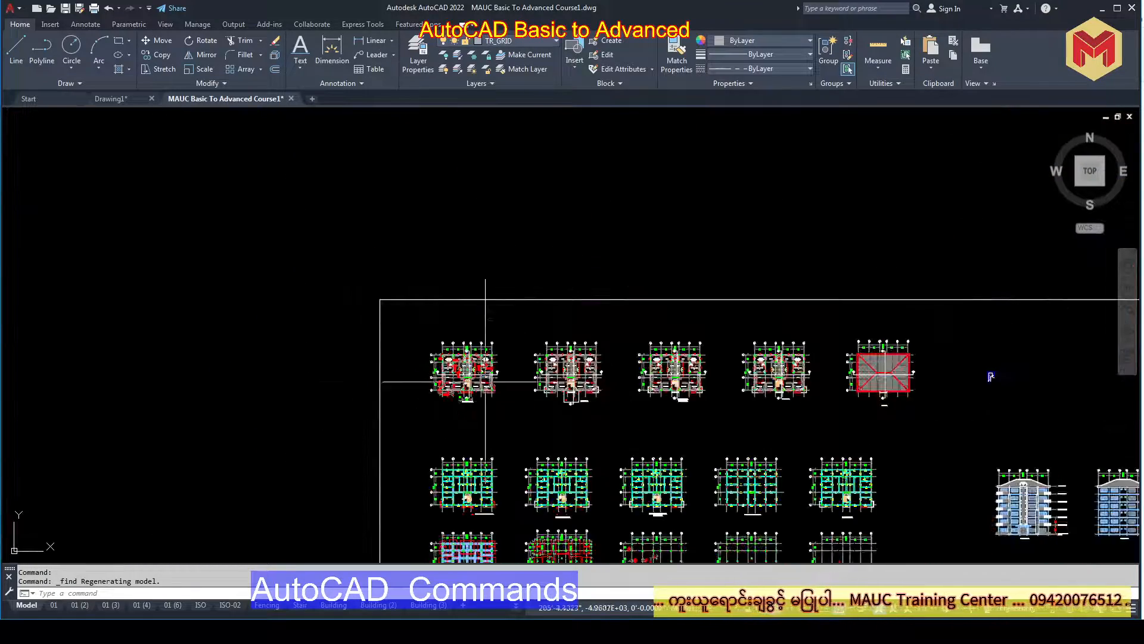
pyautogui.scroll(12, 485, 382)
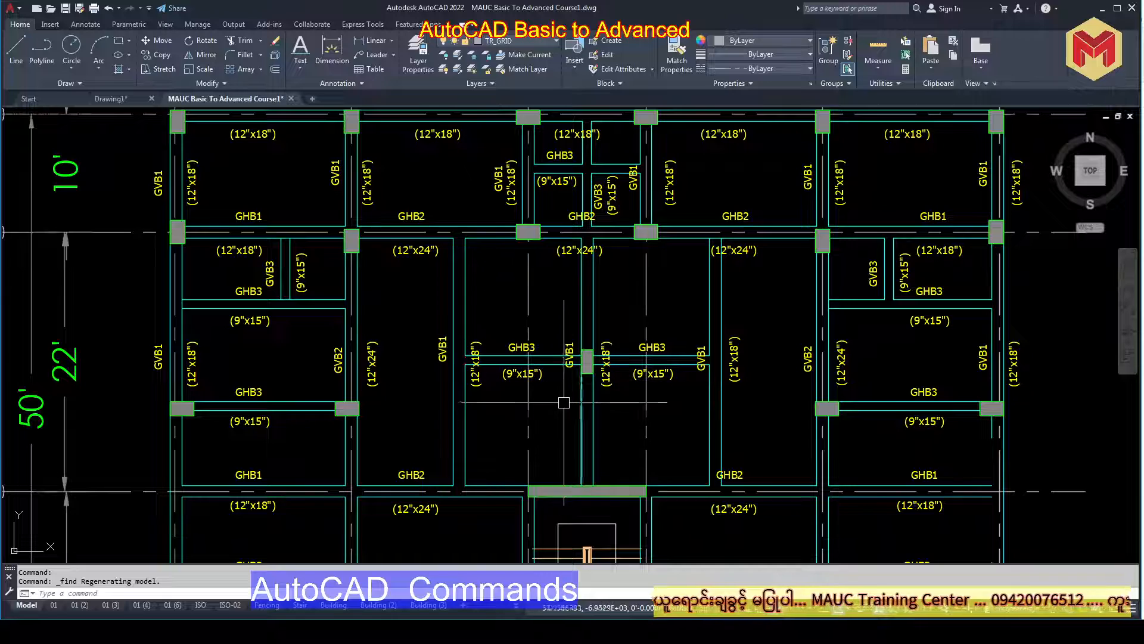
pyautogui.scroll(-10, 564, 402)
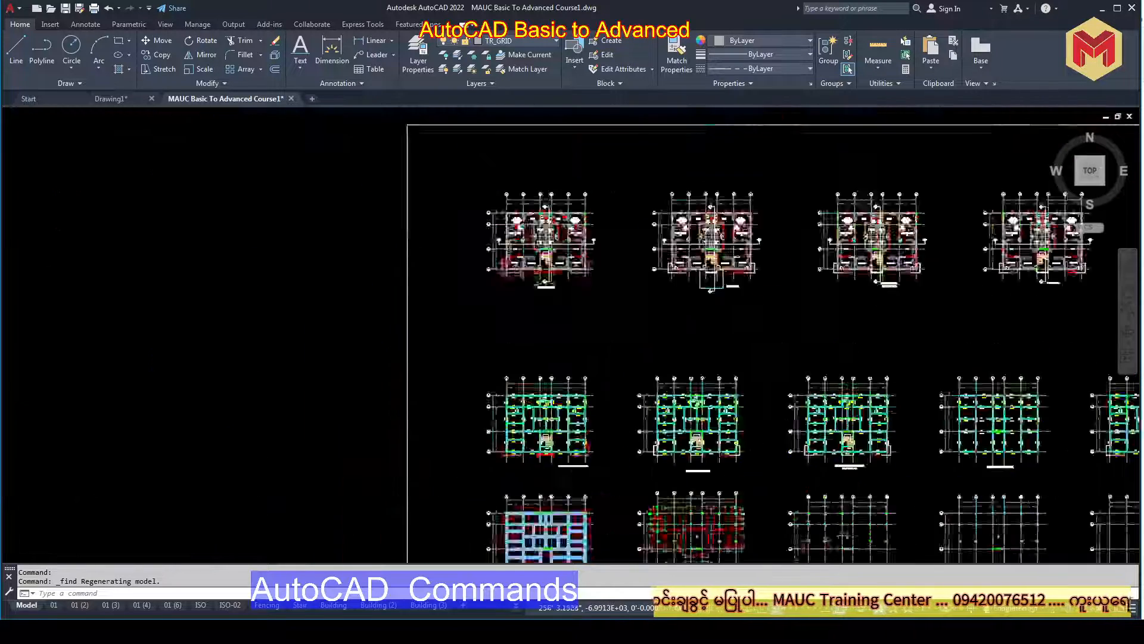
pyautogui.scroll(-5, 555, 405)
pyautogui.scroll(9, 580, 377)
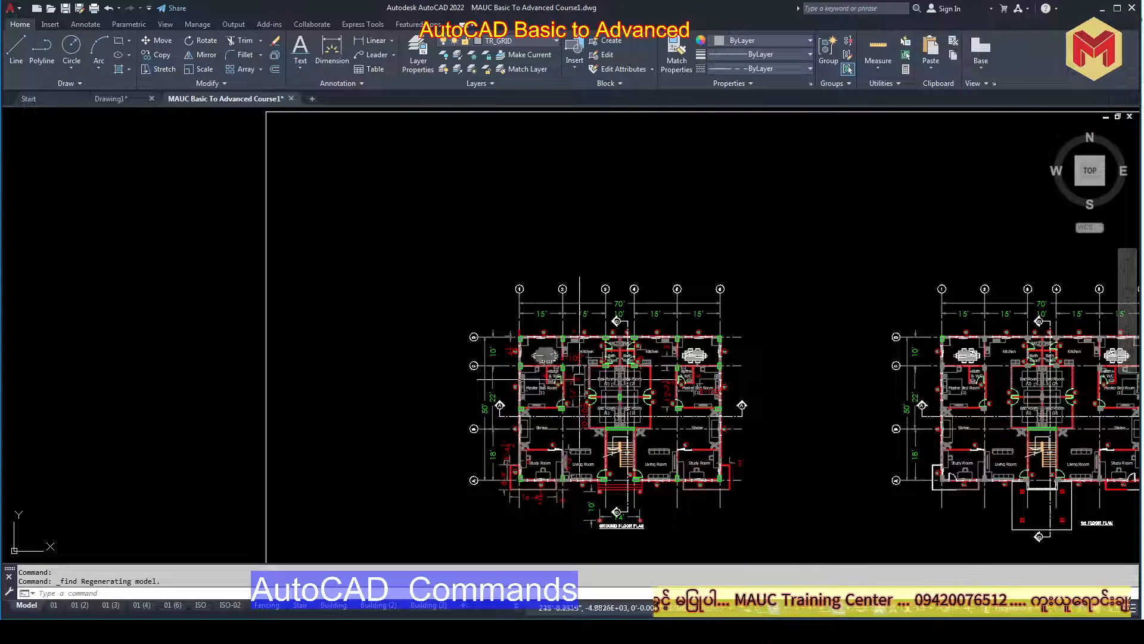
pyautogui.moveTo(586, 389)
pyautogui.mouseDown(button='middle')
pyautogui.moveTo(553, 373)
pyautogui.moveTo(578, 345)
pyautogui.mouseUp(button='middle')
pyautogui.scroll(2, 625, 418)
pyautogui.scroll(-2, 610, 375)
pyautogui.scroll(2, 578, 344)
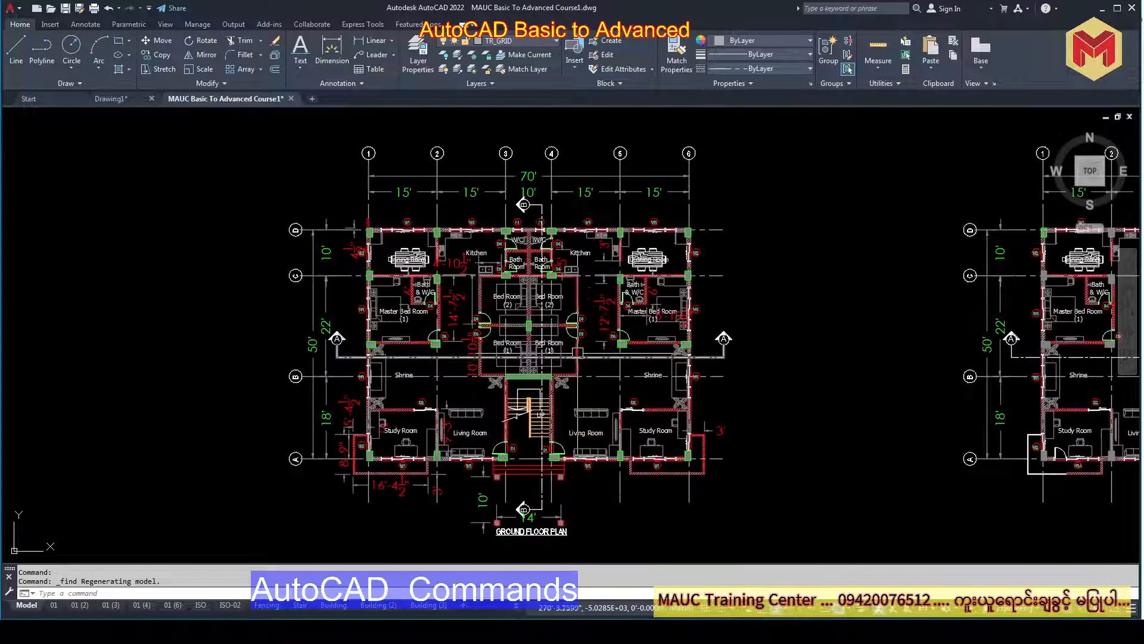
pyautogui.scroll(-2, 578, 353)
pyautogui.click(721, 204)
pyautogui.click(370, 476)
pyautogui.rightClick(504, 370)
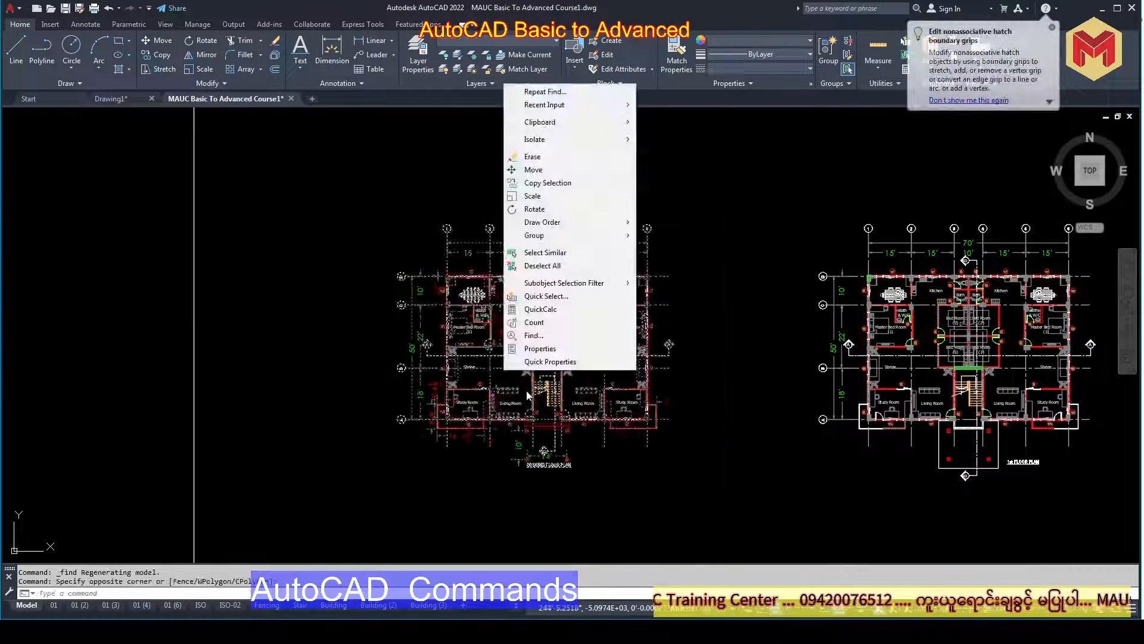
pyautogui.click(535, 335)
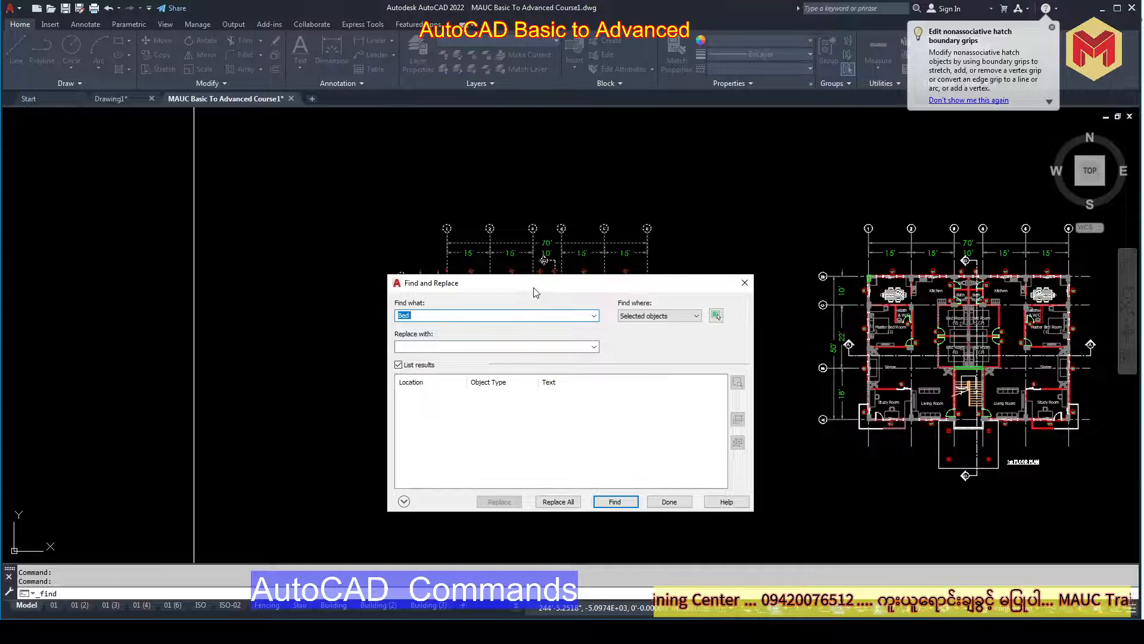
pyautogui.moveTo(535, 292); pyautogui.dragTo(305, 244)
# Replace every "Bed " (with a trailing space) in the selected ground floor plan with "BD" and finish Find and Replace.
pyautogui.click(195, 299)
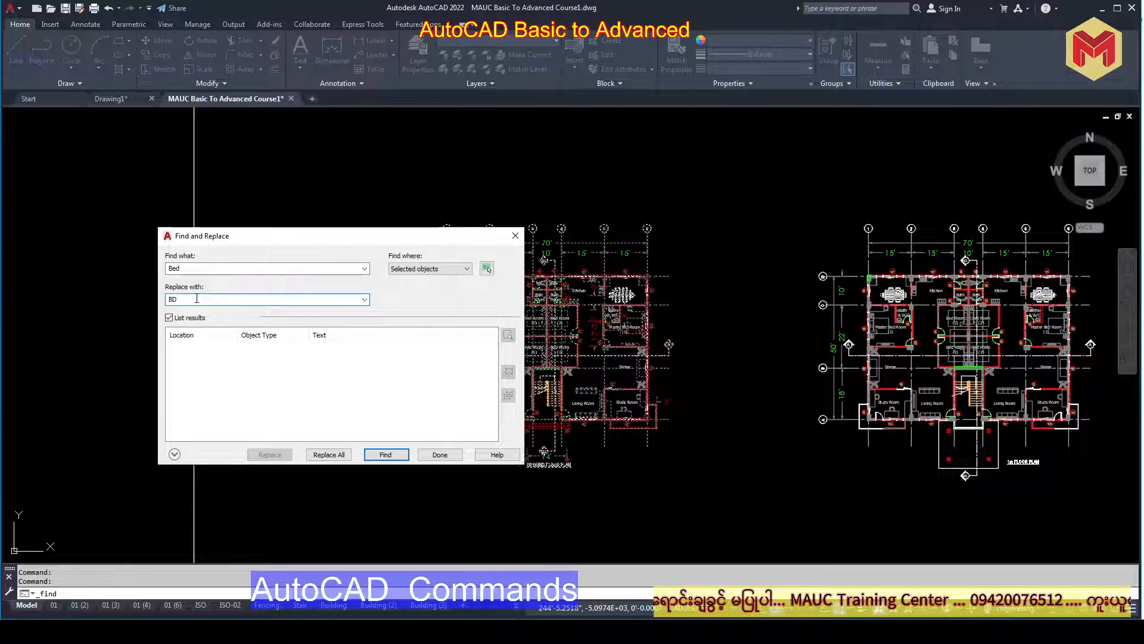
pyautogui.doubleClick(210, 270)
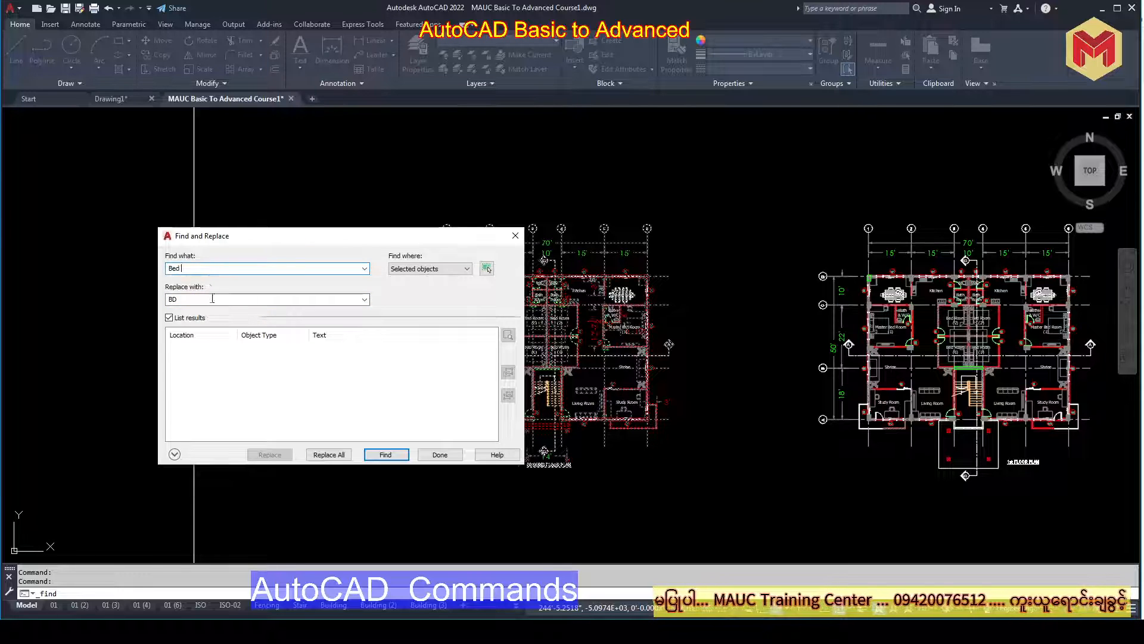
pyautogui.doubleClick(213, 299)
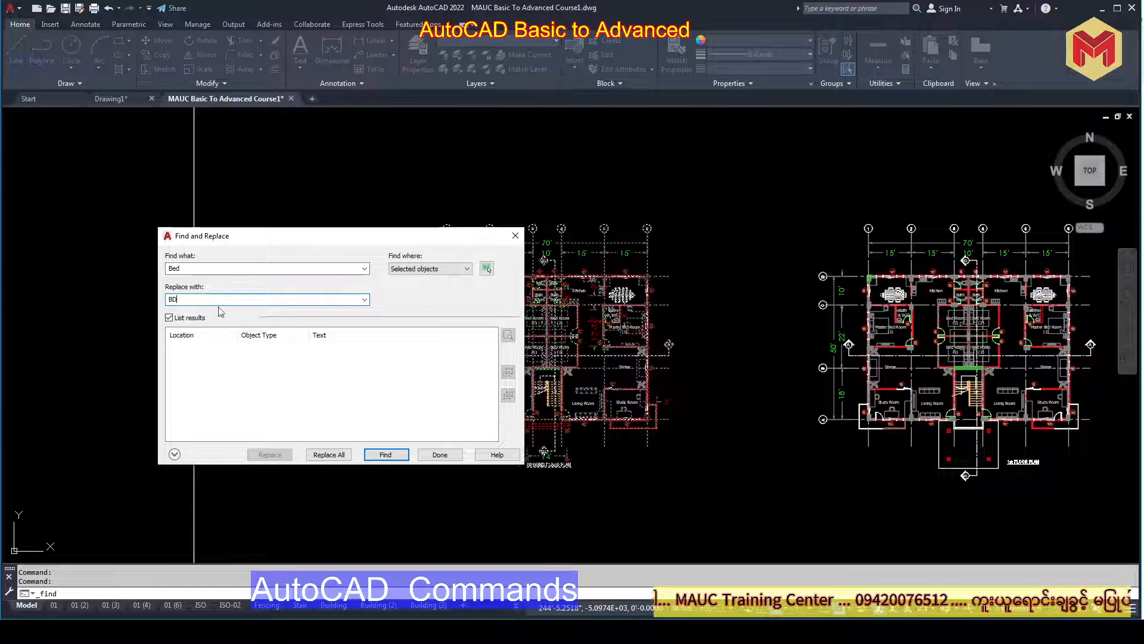
pyautogui.click(340, 455)
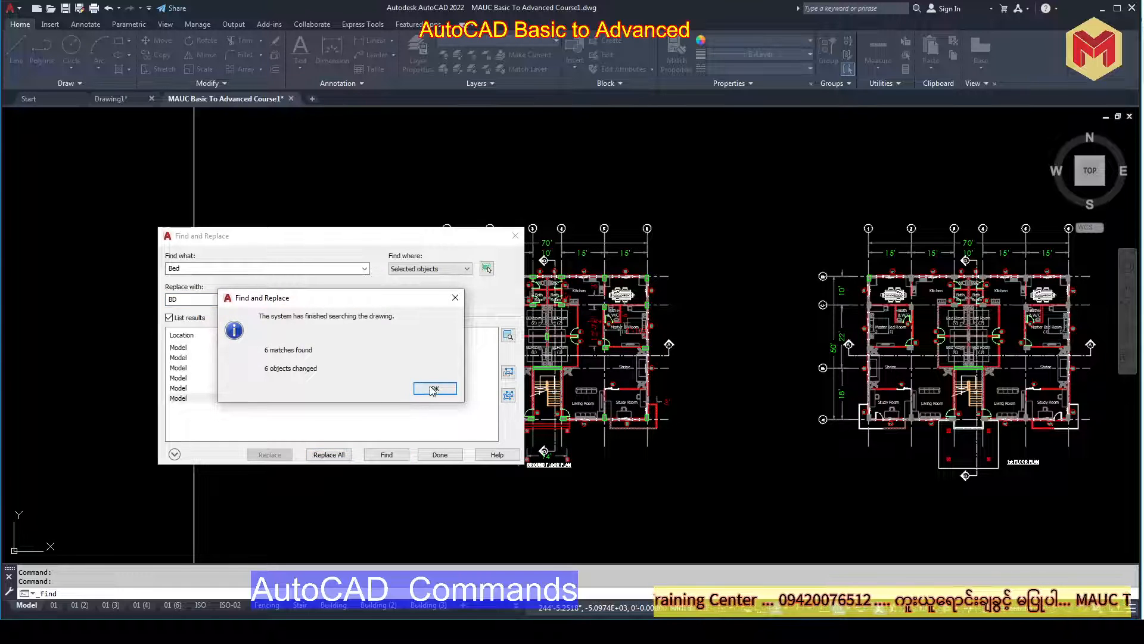
pyautogui.click(434, 389)
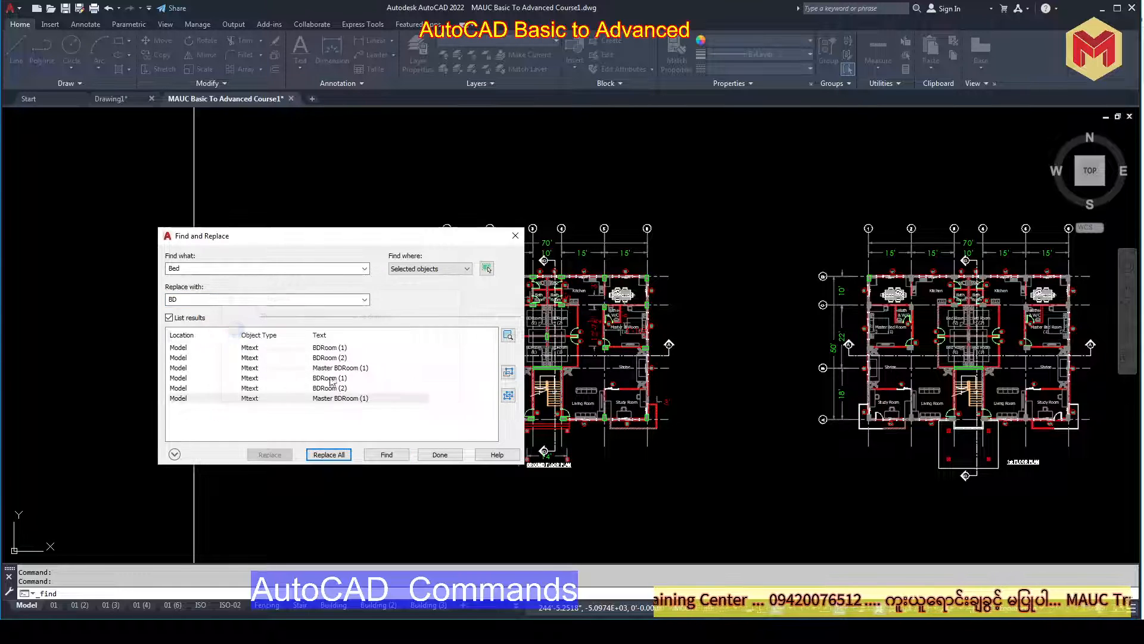
pyautogui.click(439, 456)
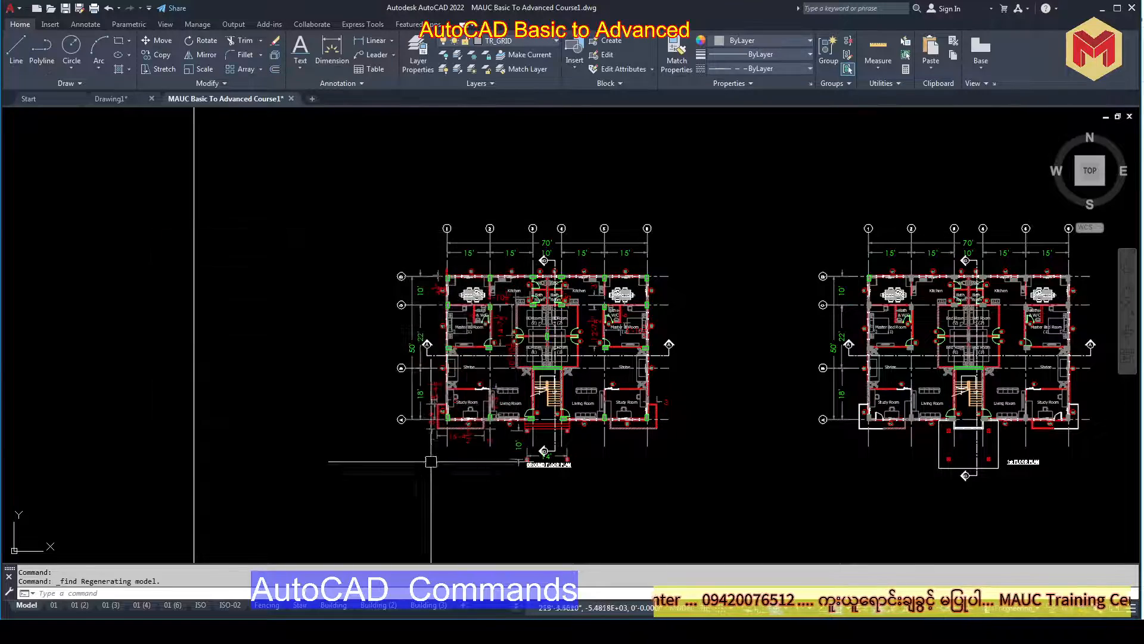
# Inspect the replaced bedroom labels on the ground floor plan and consult the command list in the course PDF.
pyautogui.scroll(10, 626, 327)
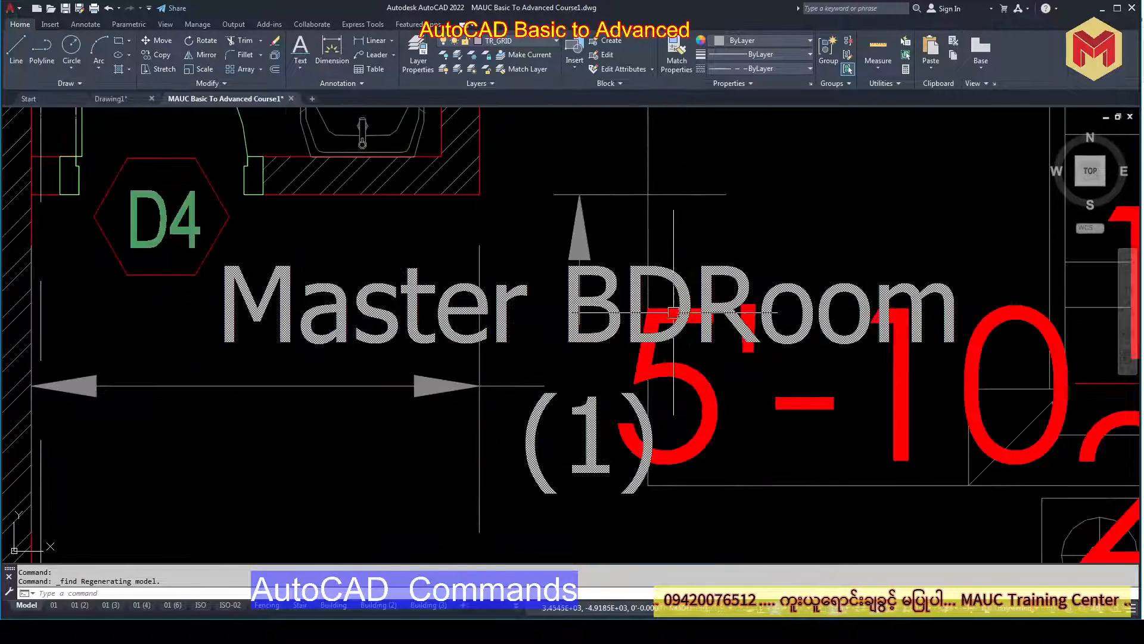
pyautogui.scroll(-8, 560, 311)
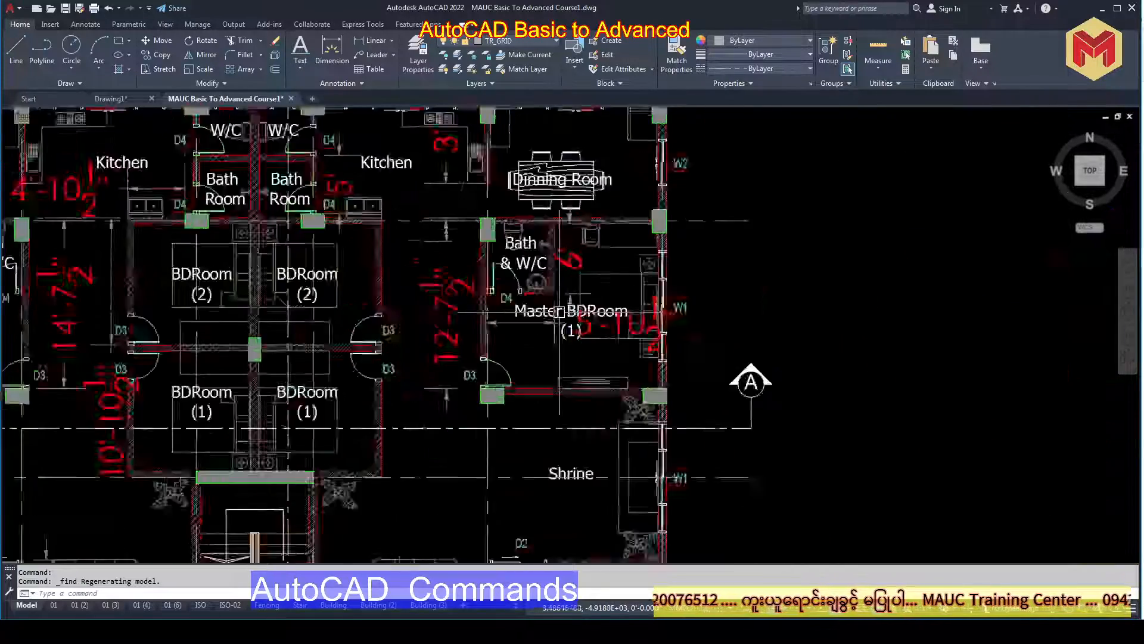
pyautogui.scroll(-6, 560, 311)
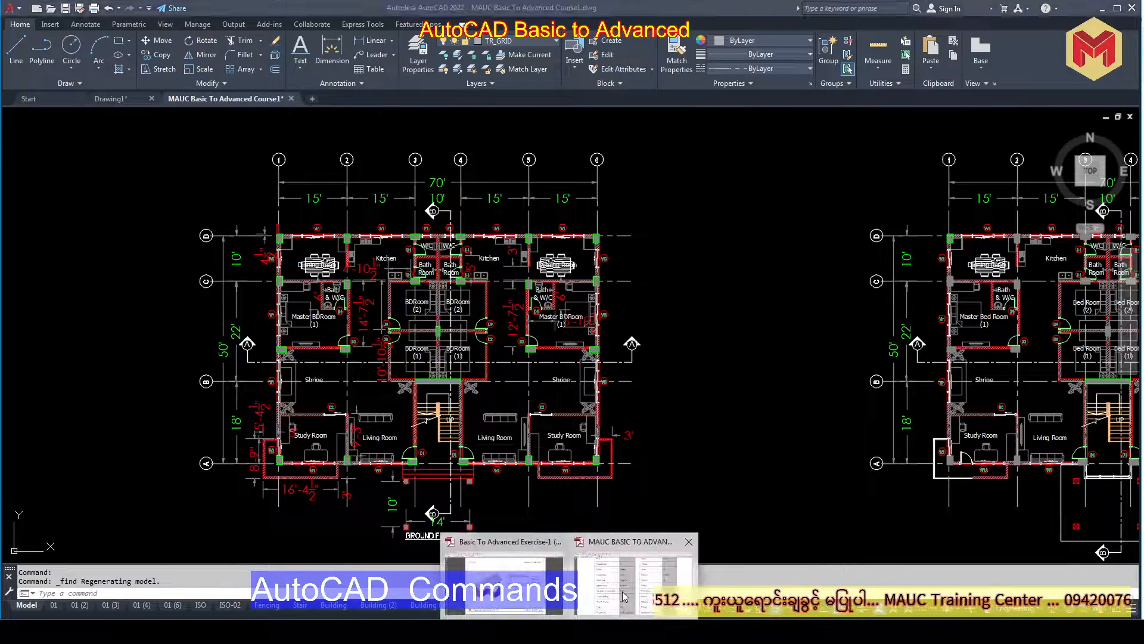
pyautogui.click(624, 596)
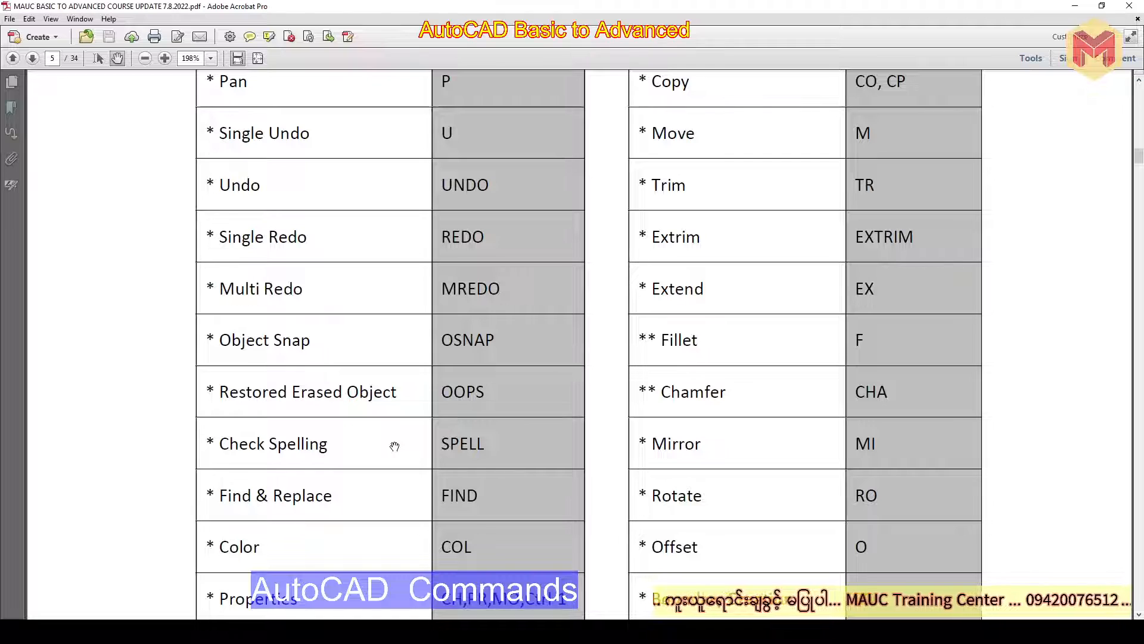
pyautogui.click(1076, 6)
# Switch to Drawing1 and set the current object color to red with the COL command.
pyautogui.click(119, 100)
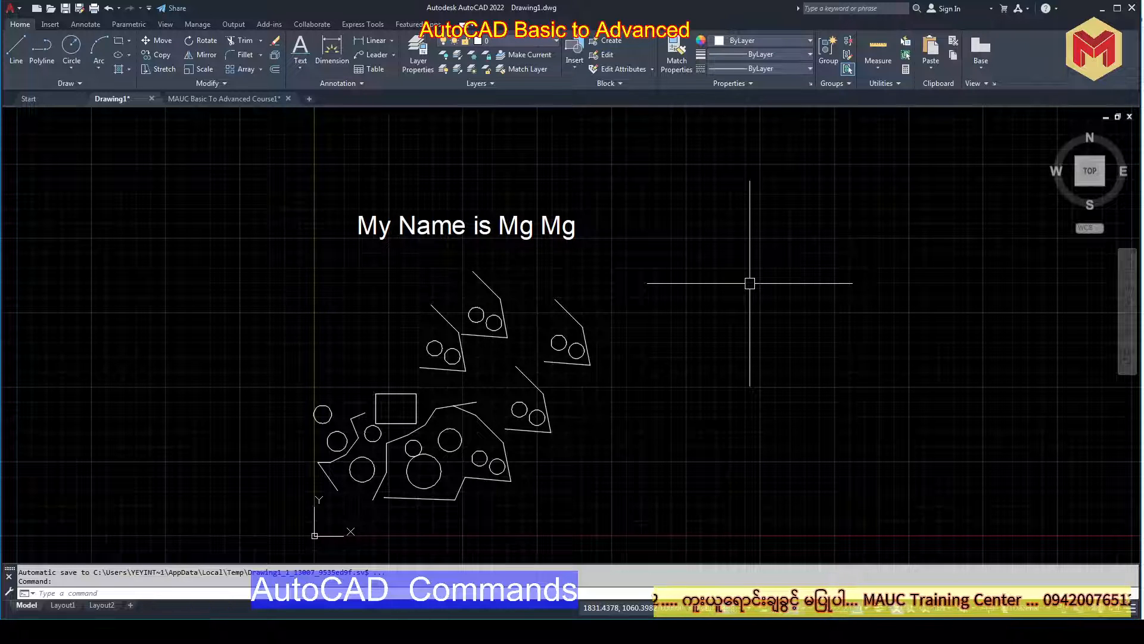
pyautogui.write('l')
pyautogui.press('Return')
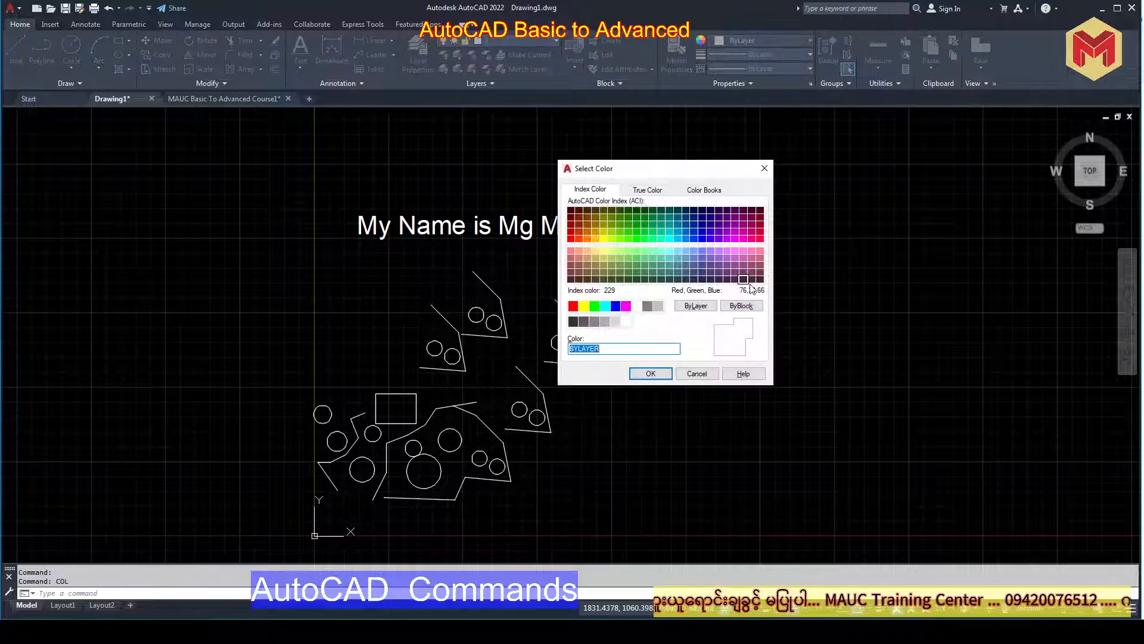
pyautogui.click(573, 306)
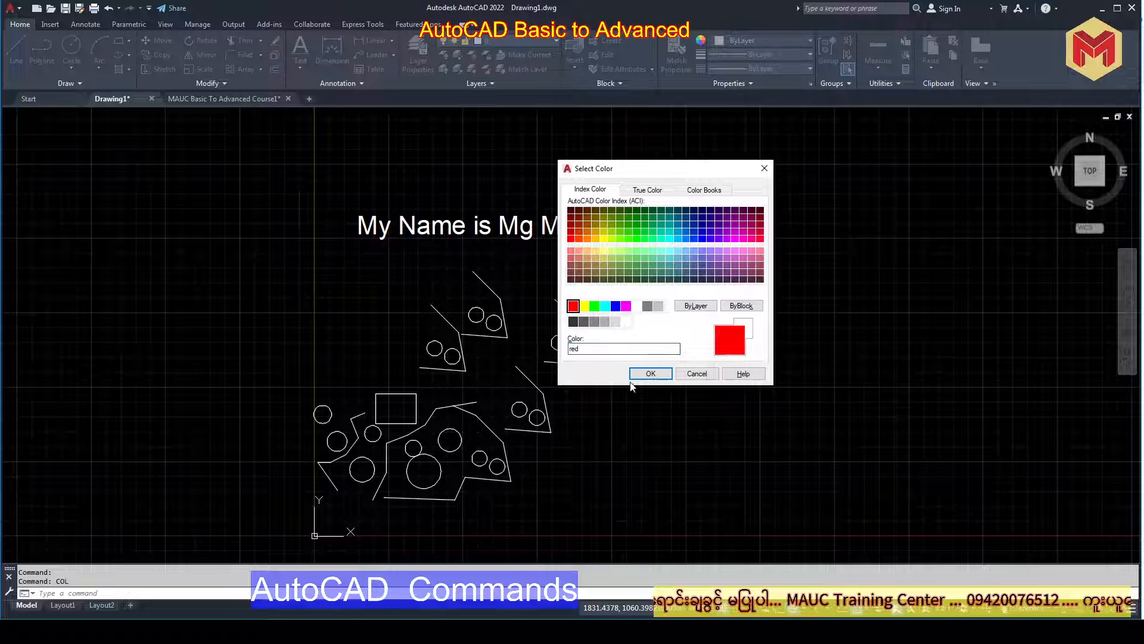
pyautogui.click(651, 373)
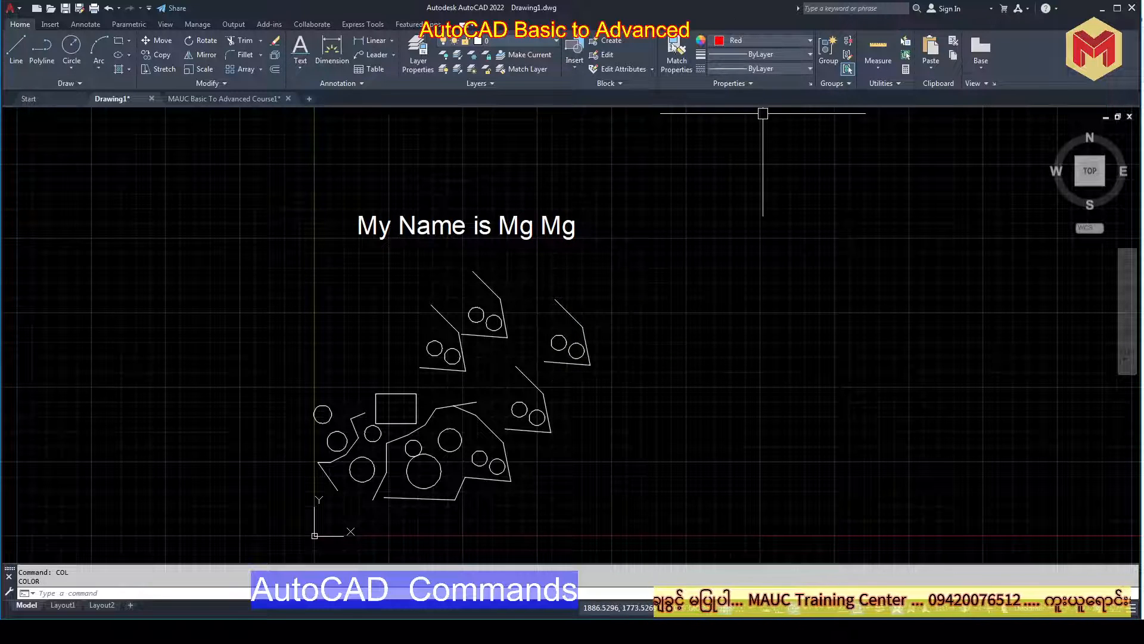
# Draw a large circle in the empty area to the right of the existing shapes and the text line.
pyautogui.click(72, 47)
pyautogui.click(771, 285)
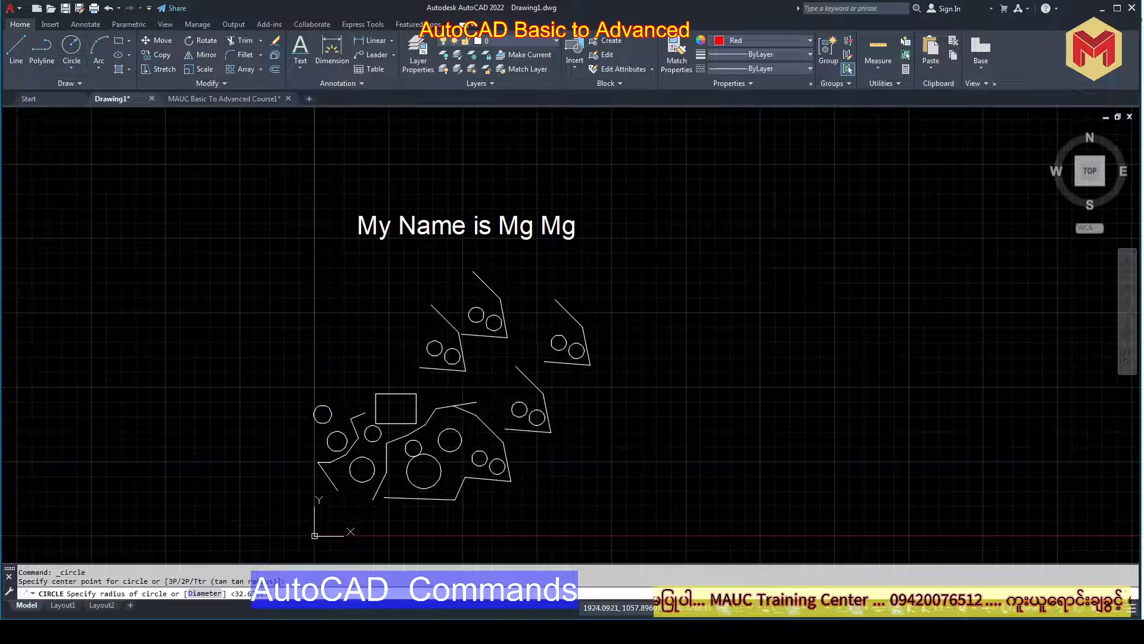
pyautogui.click(811, 376)
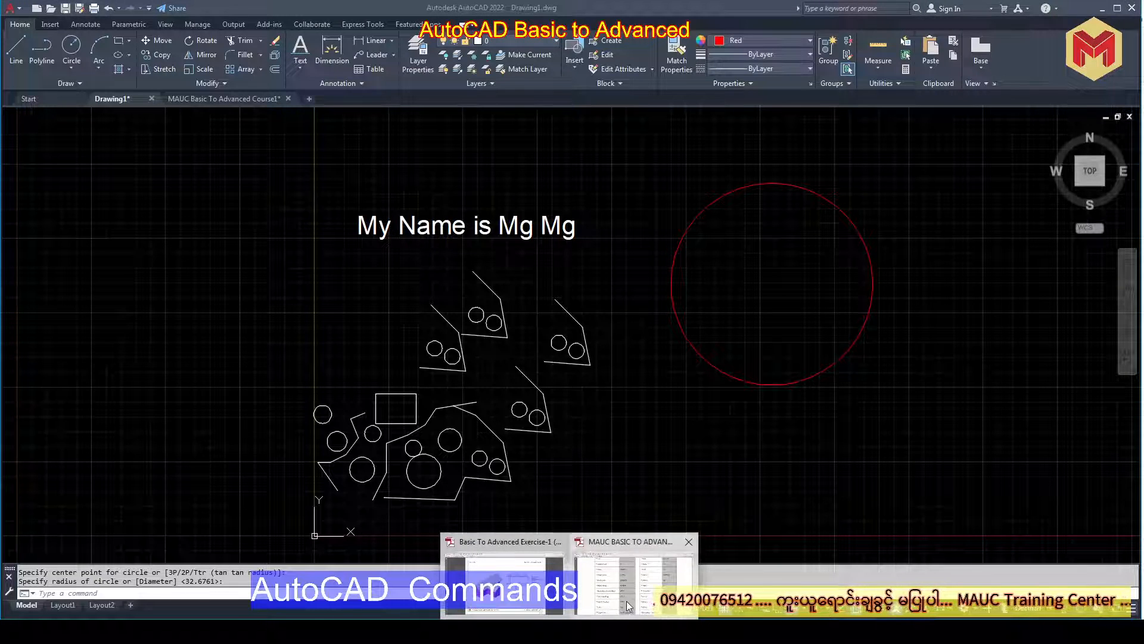
# Check the Properties entry in the course PDF, and view the red circle's properties in Drawing1 before closing them and deselecting it.
pyautogui.click(627, 600)
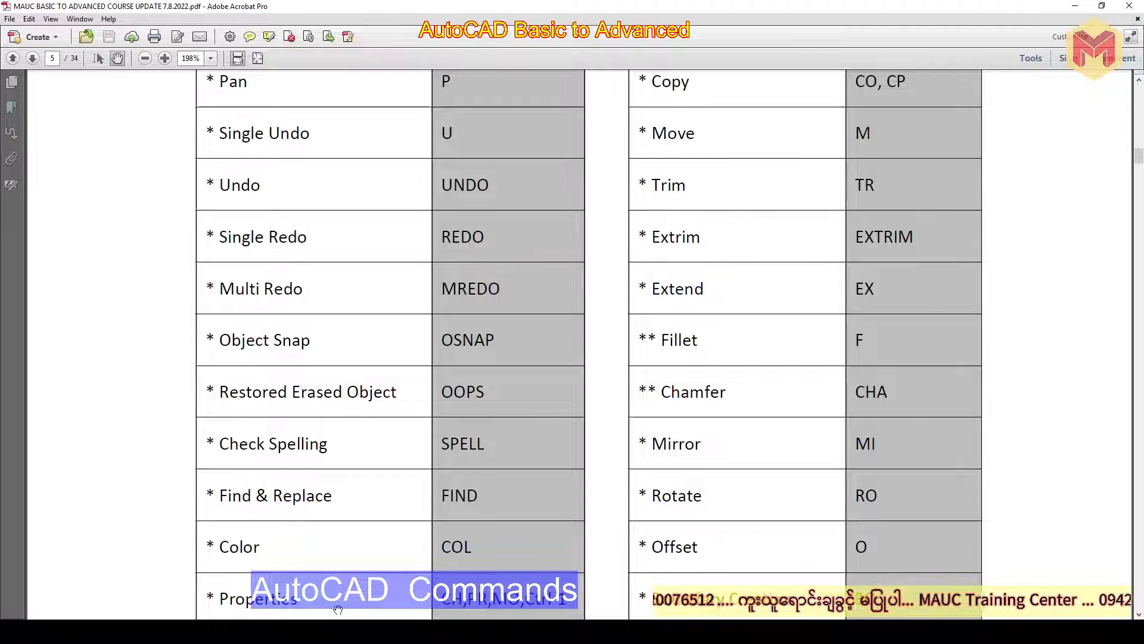
pyautogui.scroll(-1, 316, 604)
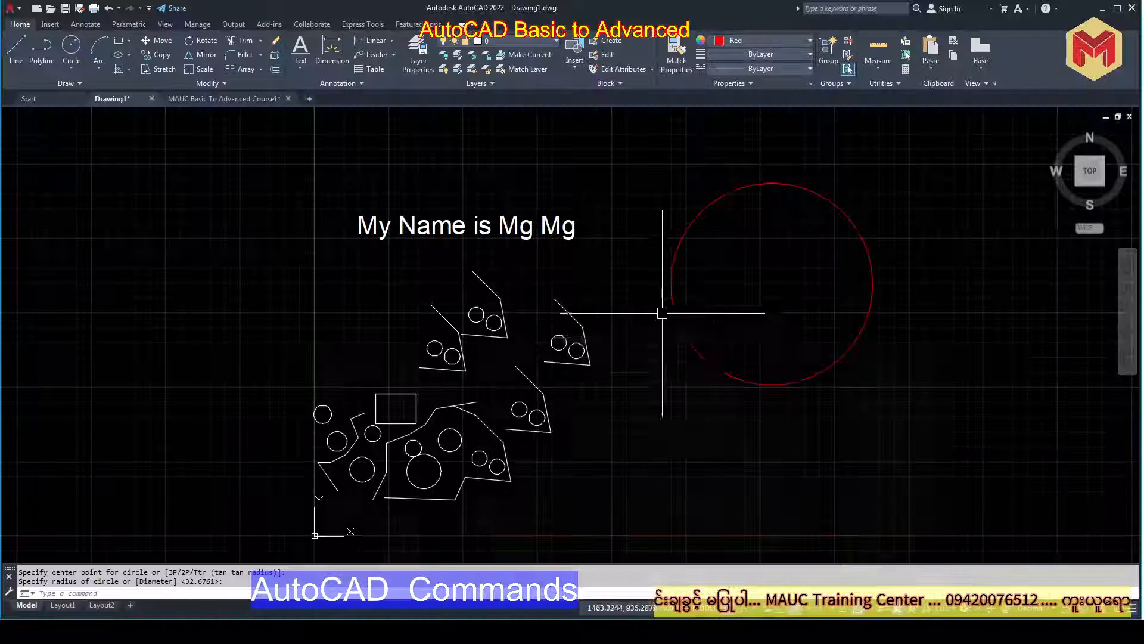
pyautogui.click(759, 299)
pyautogui.click(690, 408)
pyautogui.rightClick(741, 358)
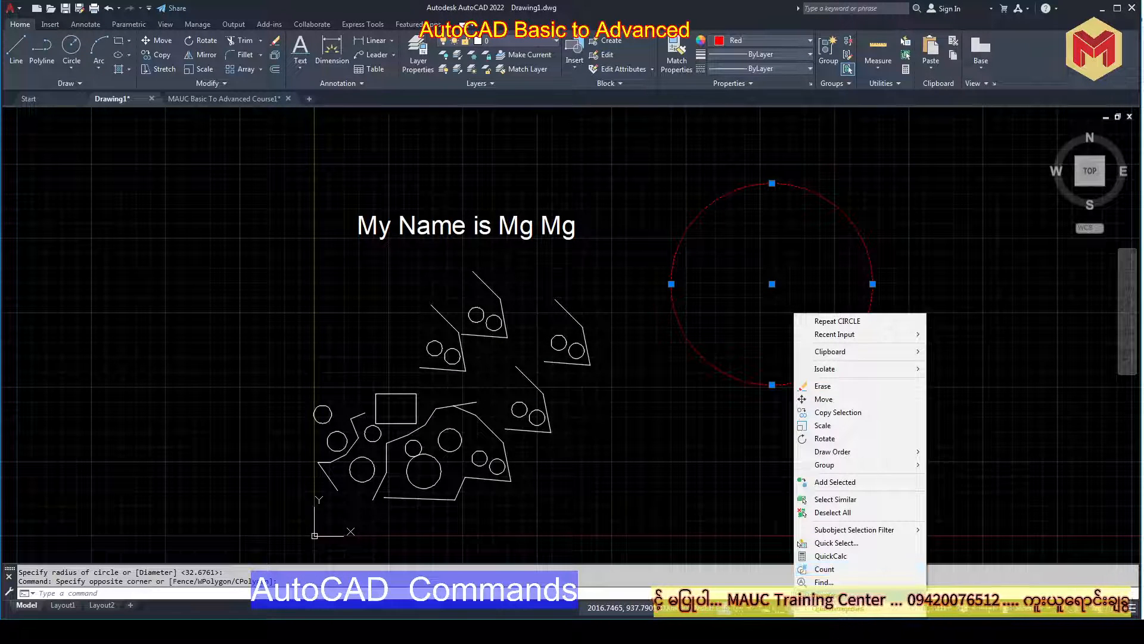
pyautogui.click(838, 567)
pyautogui.click(787, 136)
pyautogui.press('Escape')
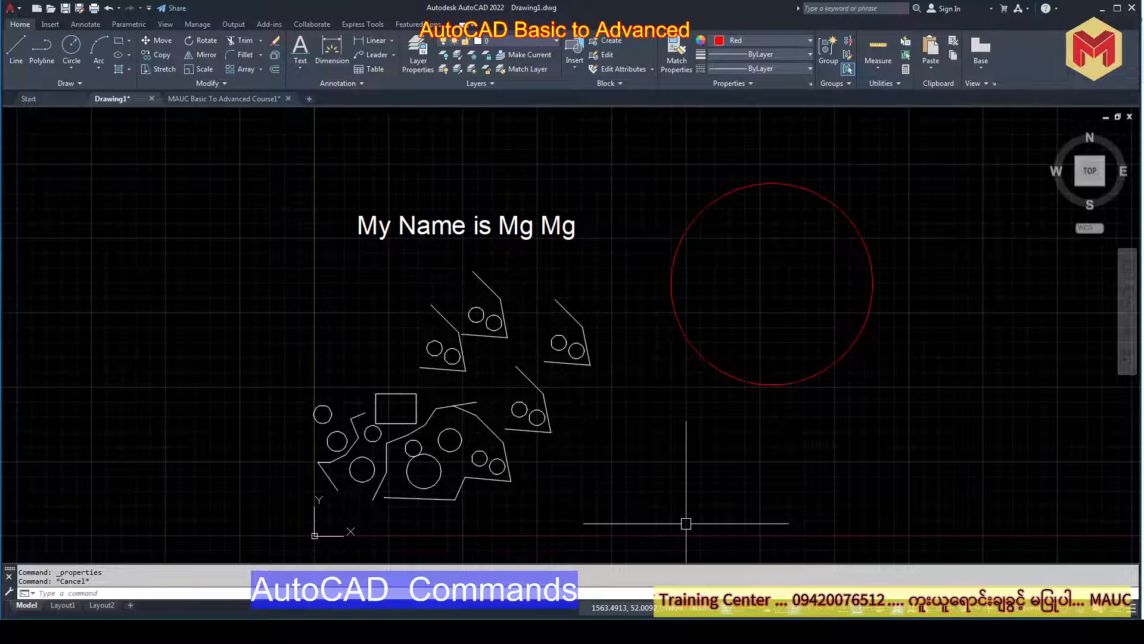
pyautogui.rightClick(686, 523)
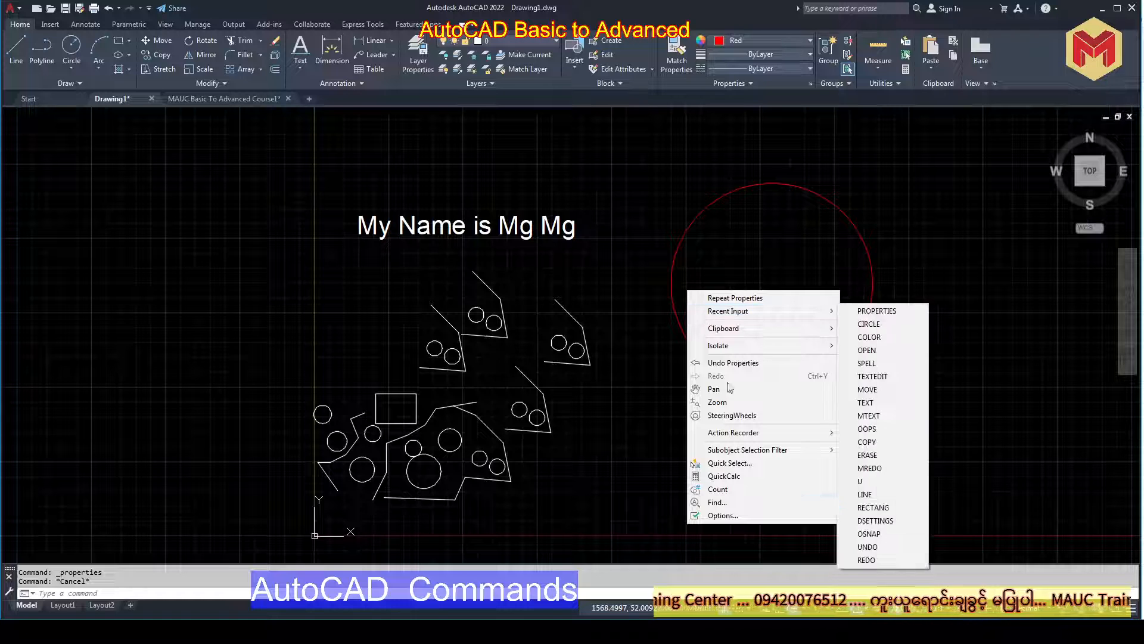
pyautogui.click(610, 514)
pyautogui.click(607, 502)
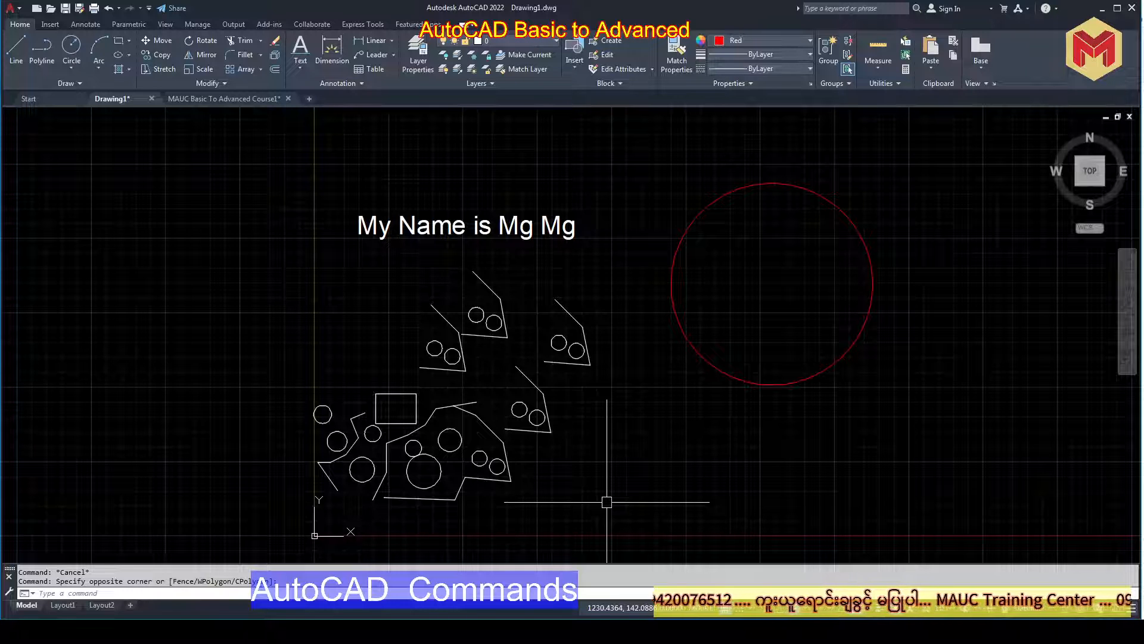
# Show the Properties palette with the command aliases PR, MO and CH in turn, and close the palette.
pyautogui.write('PR')
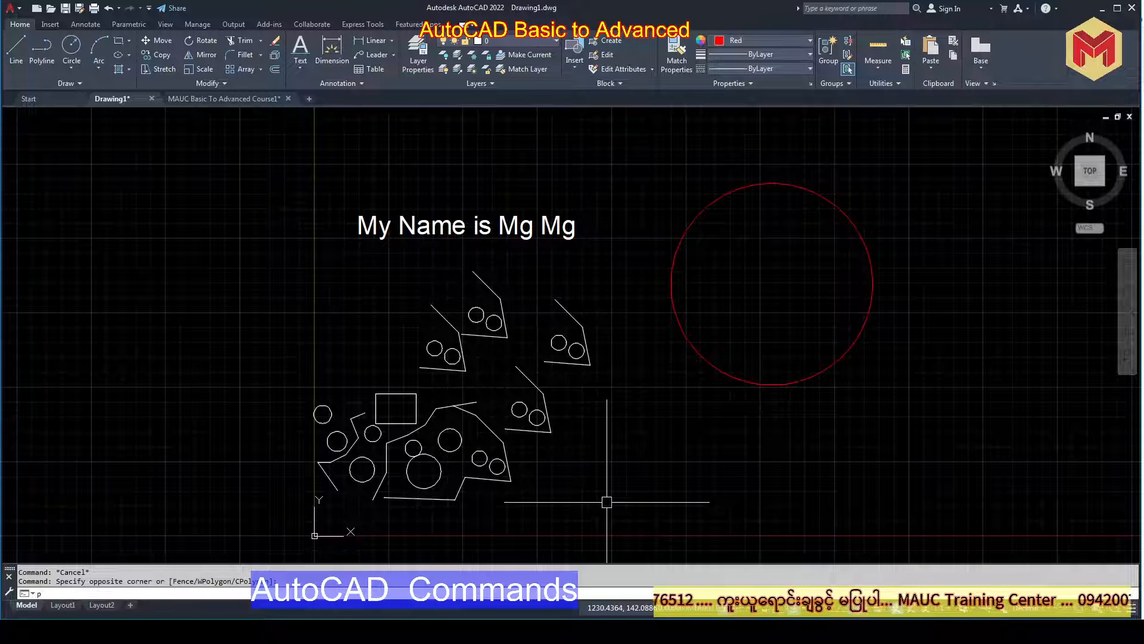
pyautogui.press('Return')
pyautogui.write('MO')
pyautogui.press('Return')
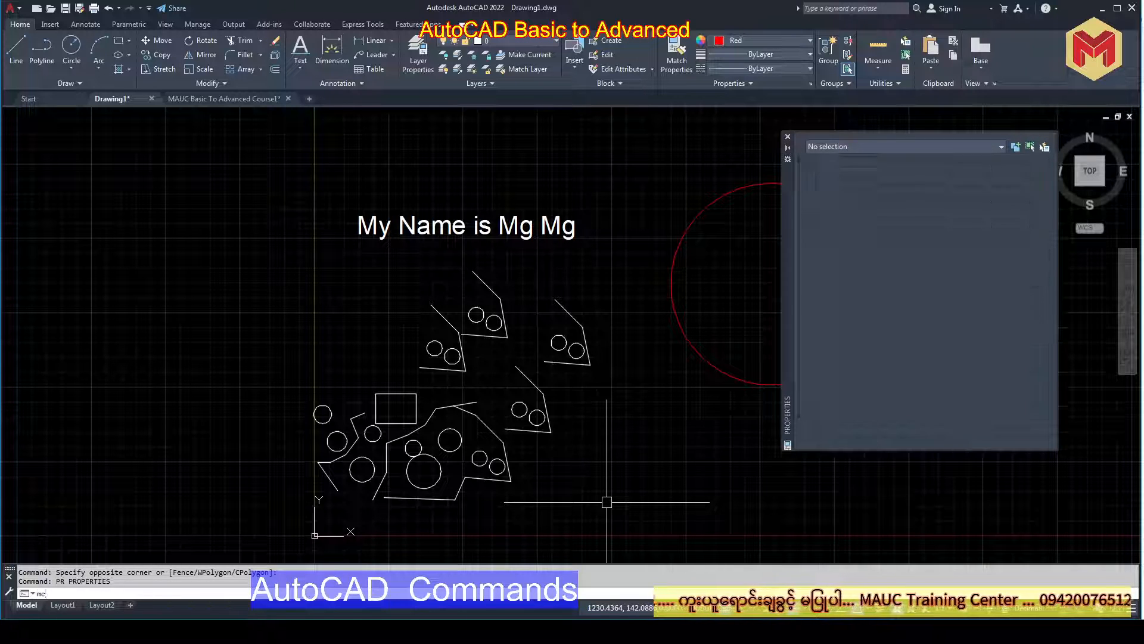
pyautogui.write('ch')
pyautogui.press('Return')
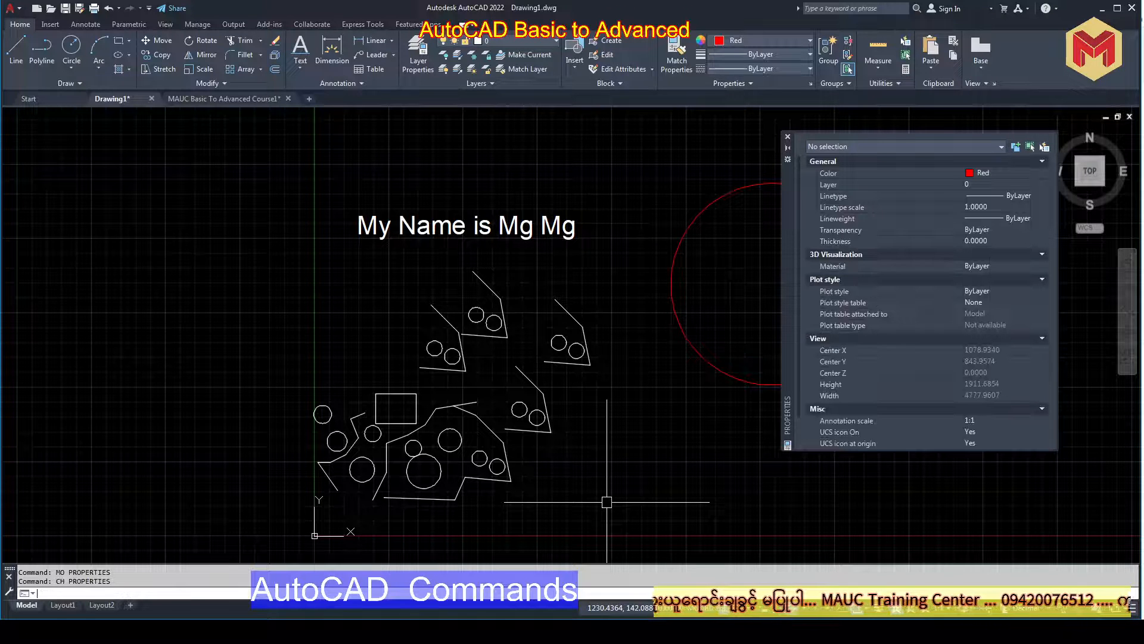
pyautogui.hotkey('ctrl', '1')
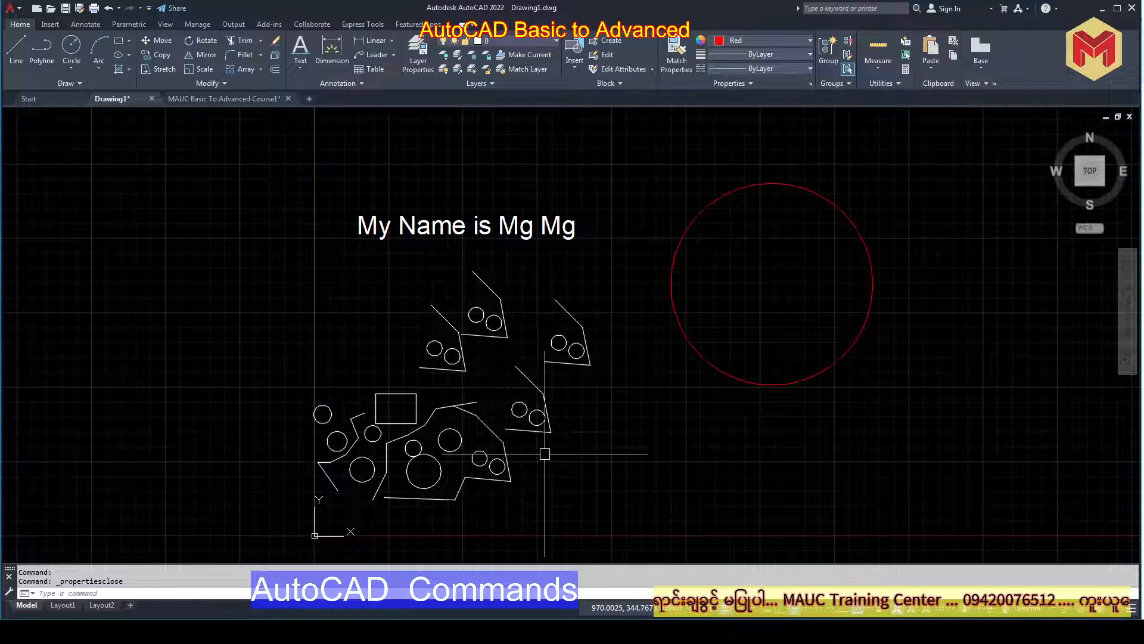
pyautogui.press('Escape')
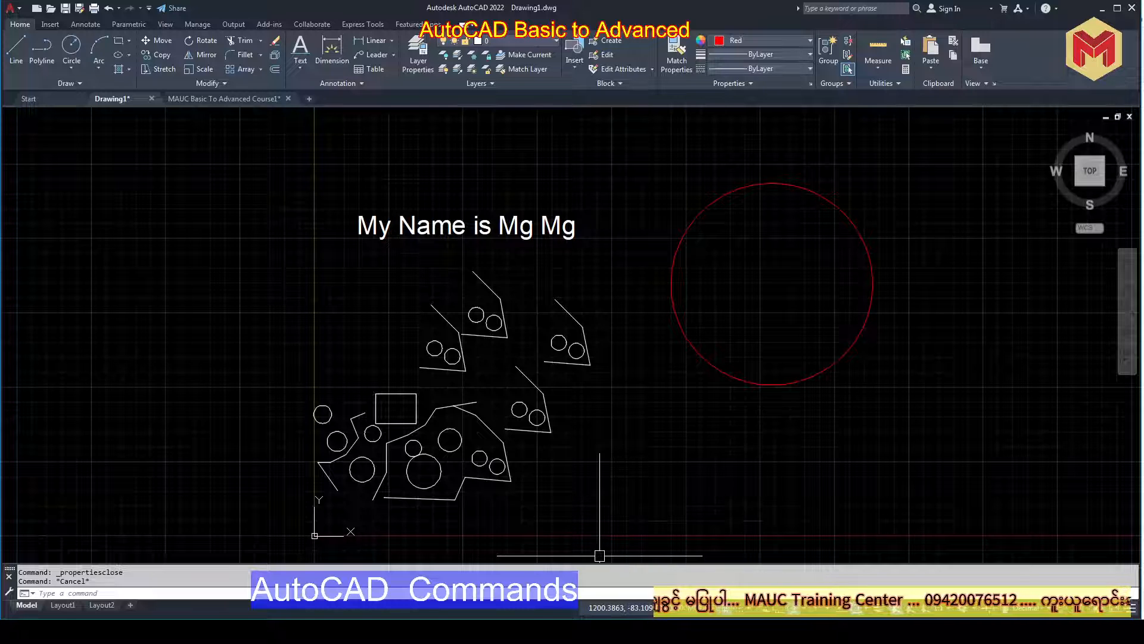
# Return to the command list in the course PDF.
pyautogui.click(570, 632)
pyautogui.click(635, 575)
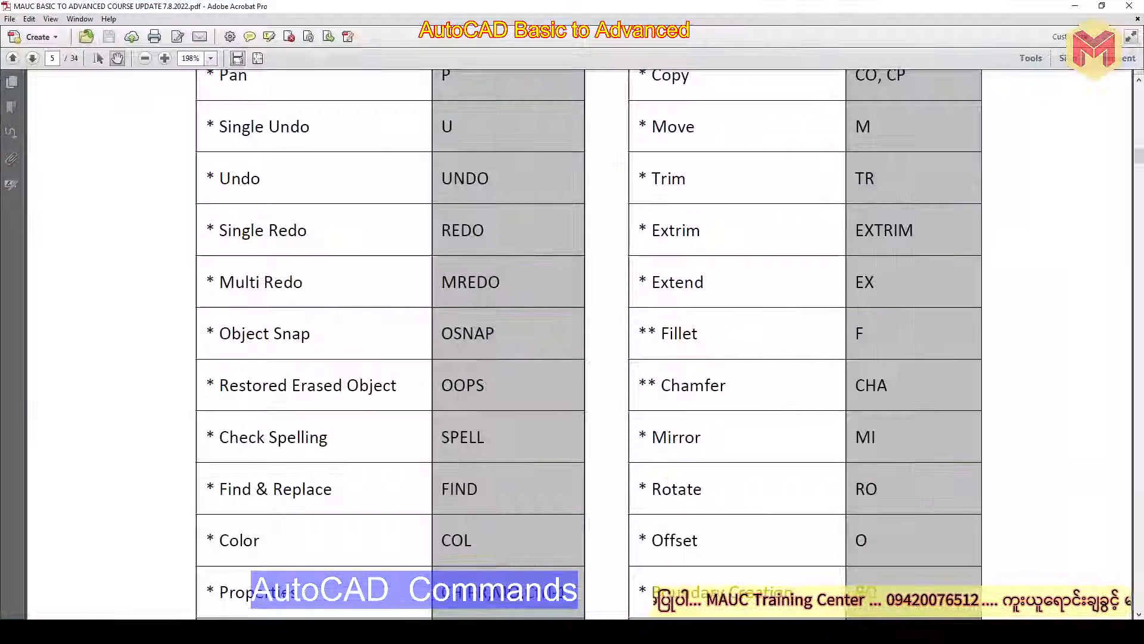